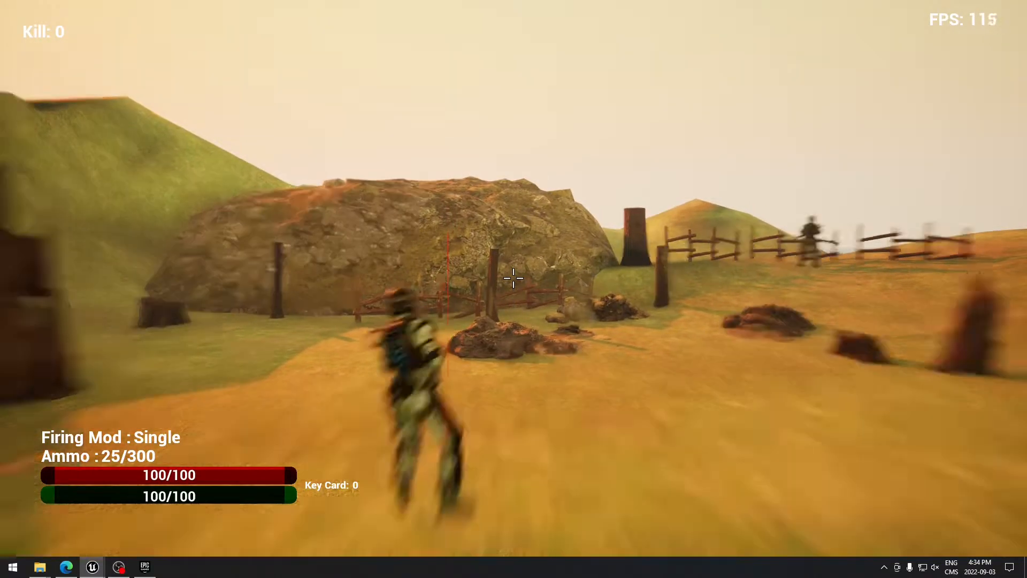
{"action": "right_click", "coordinate": [513, 278]}
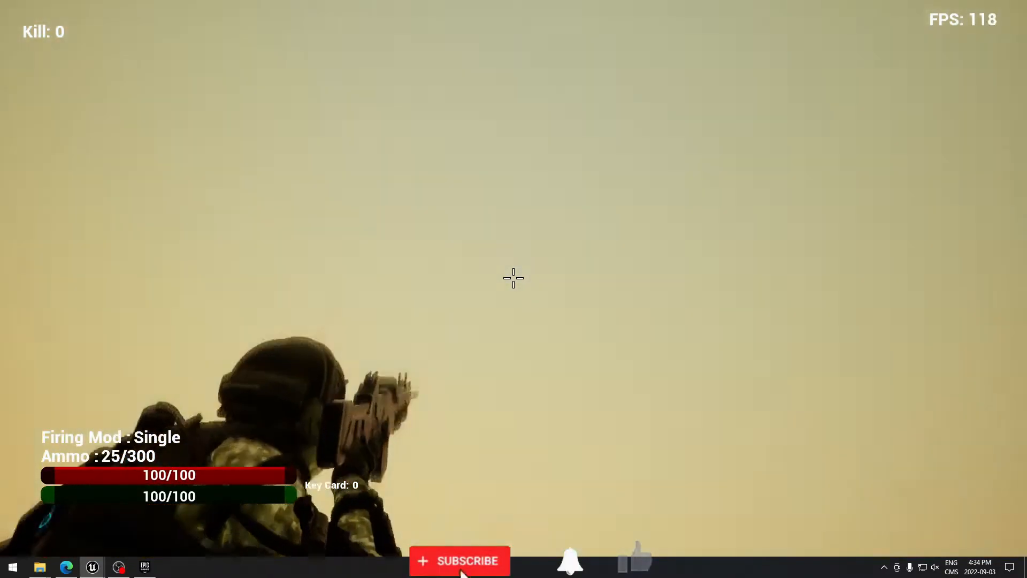
{"action": "right_click", "coordinate": [513, 278]}
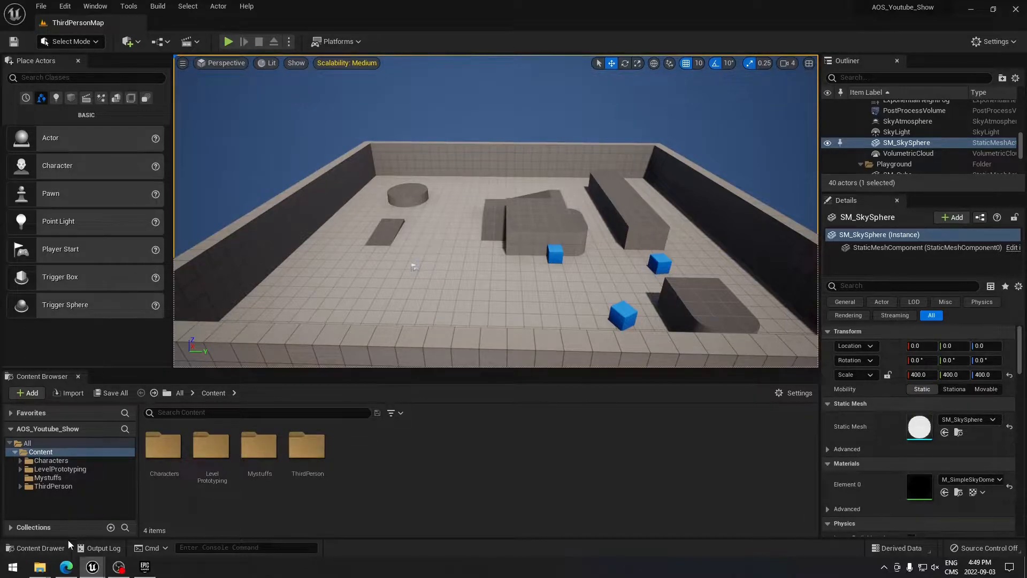
Switch to the browser to view the Swat Guy character on Mixamo, and return to Unreal Editor.
{"action": "mouse_move", "coordinate": [68, 567]}
{"action": "left_click", "coordinate": [75, 524]}
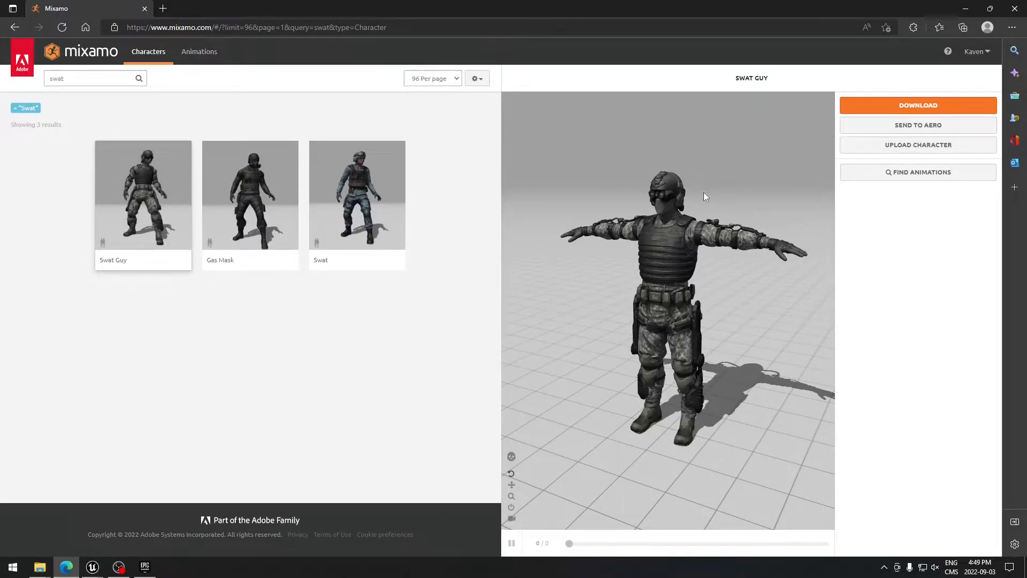
{"action": "left_click", "coordinate": [966, 10]}
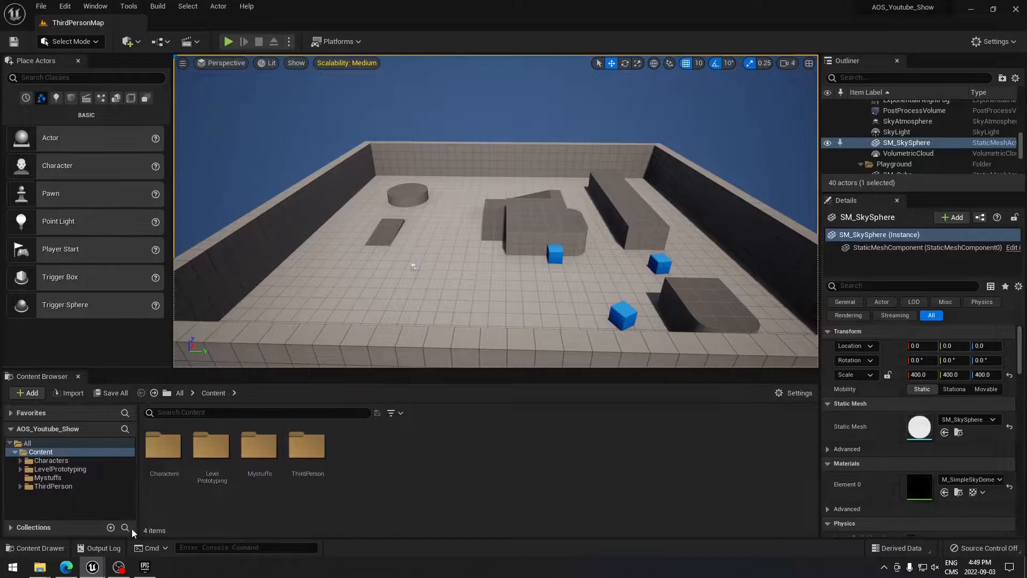
Import the Ch15_nonPBR file from the Downloads folder into Content as a skeletal mesh, keeping the default FBX import options.
{"action": "mouse_move", "coordinate": [43, 571]}
{"action": "left_click", "coordinate": [51, 521]}
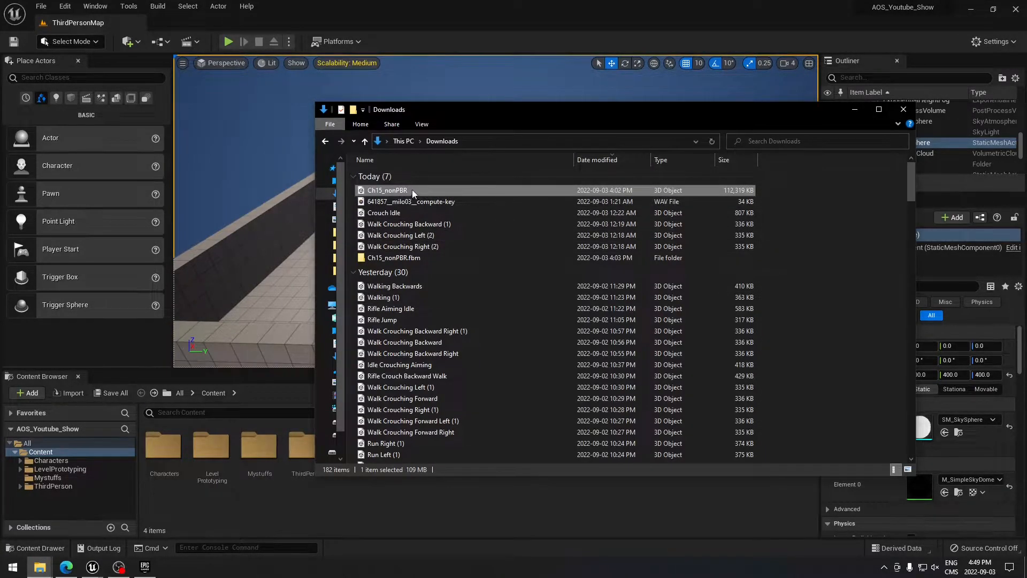
{"action": "left_click_drag", "start_coordinate": [398, 194], "coordinate": [412, 506]}
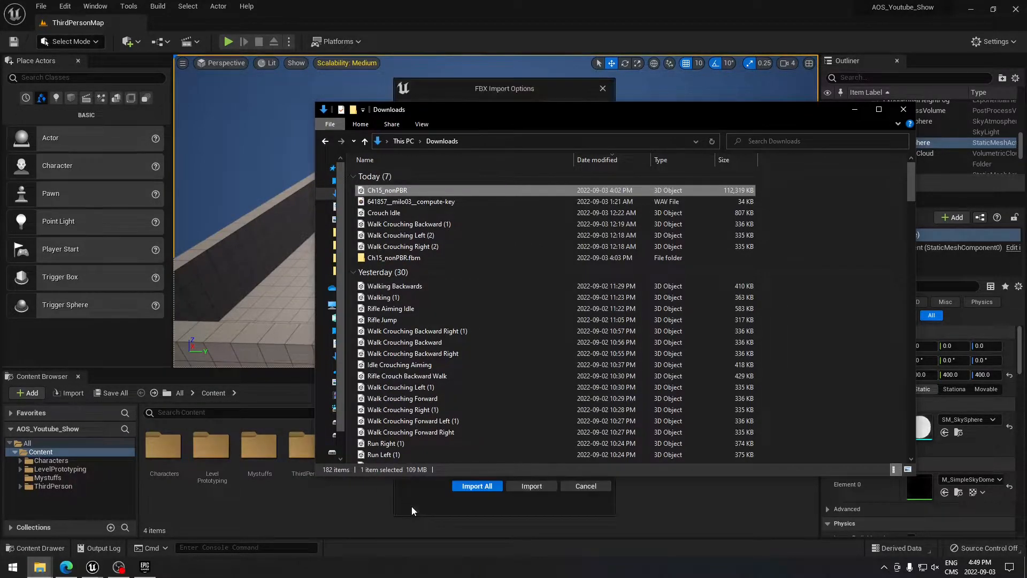
{"action": "left_click", "coordinate": [442, 89]}
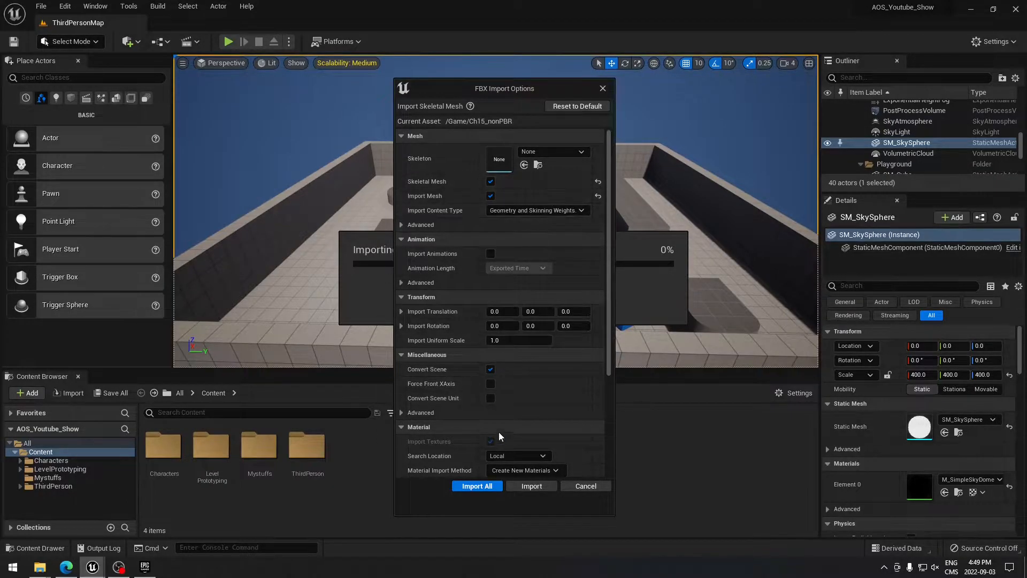
{"action": "left_click_drag", "start_coordinate": [610, 242], "coordinate": [606, 344]}
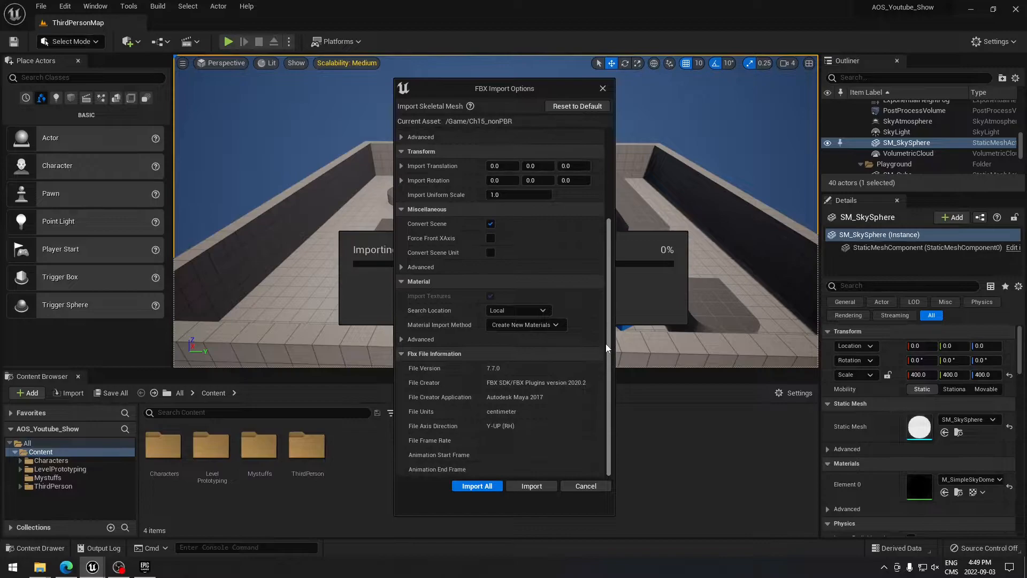
{"action": "left_click", "coordinate": [463, 486]}
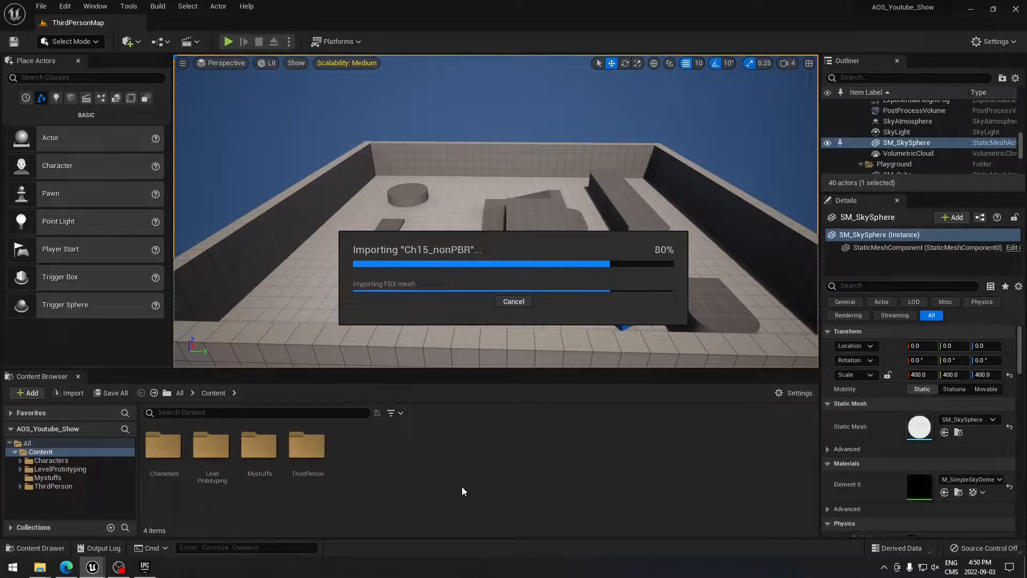
Dismiss the import message log and save all the newly imported Ch15 assets.
{"action": "left_click", "coordinate": [744, 416]}
{"action": "left_click", "coordinate": [769, 128]}
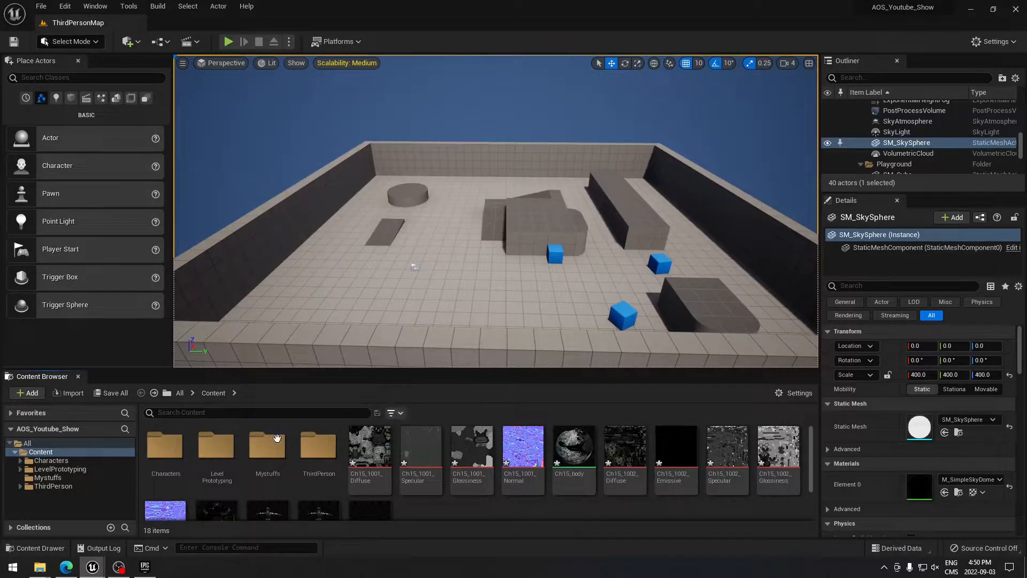
{"action": "left_click", "coordinate": [98, 395]}
{"action": "left_click", "coordinate": [607, 407]}
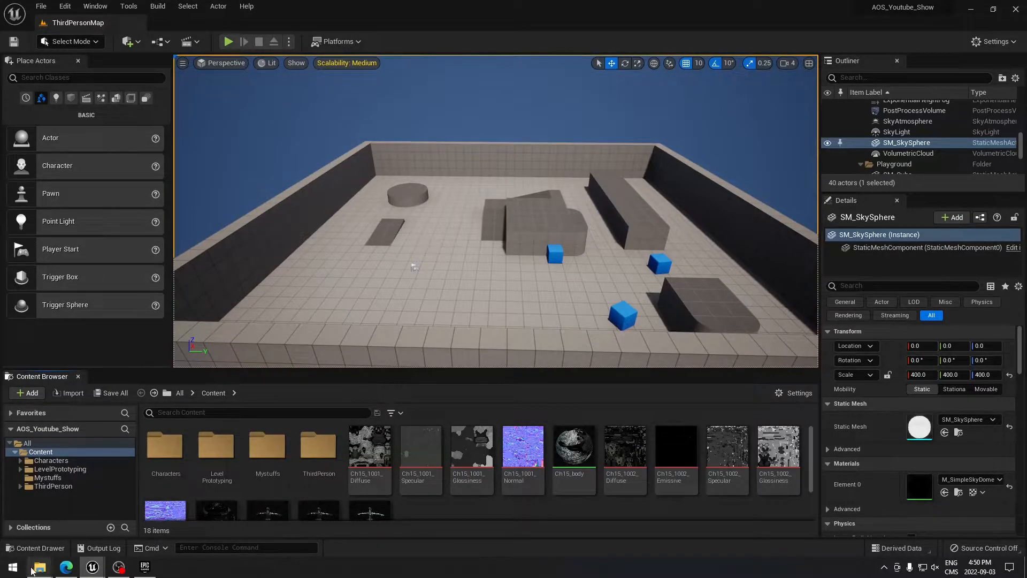
Switch to File Explorer and open the AOS_Youtube project's Content > MyStuffs > Player > Animations folder.
{"action": "mouse_move", "coordinate": [32, 571]}
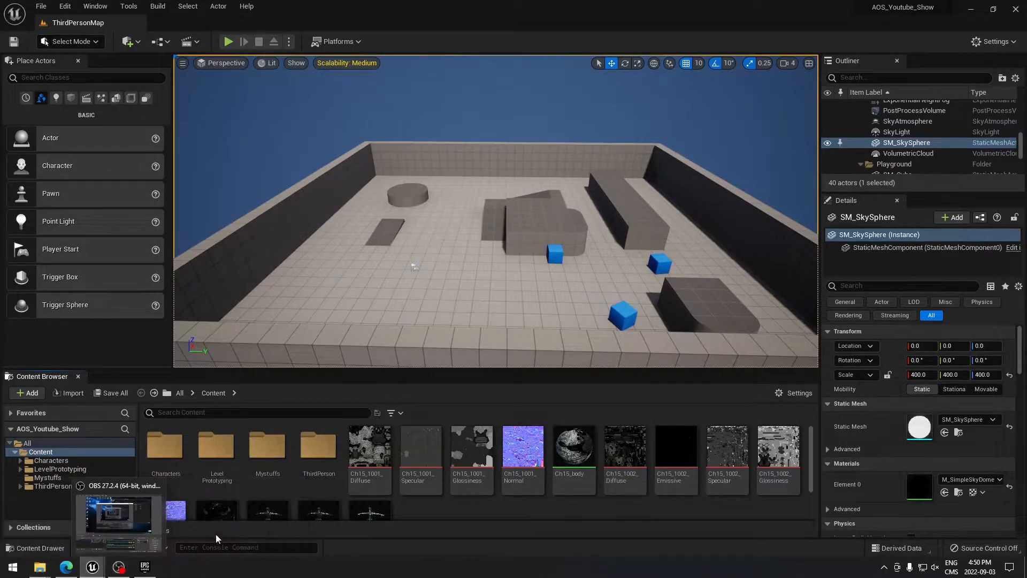
{"action": "left_click", "coordinate": [246, 518]}
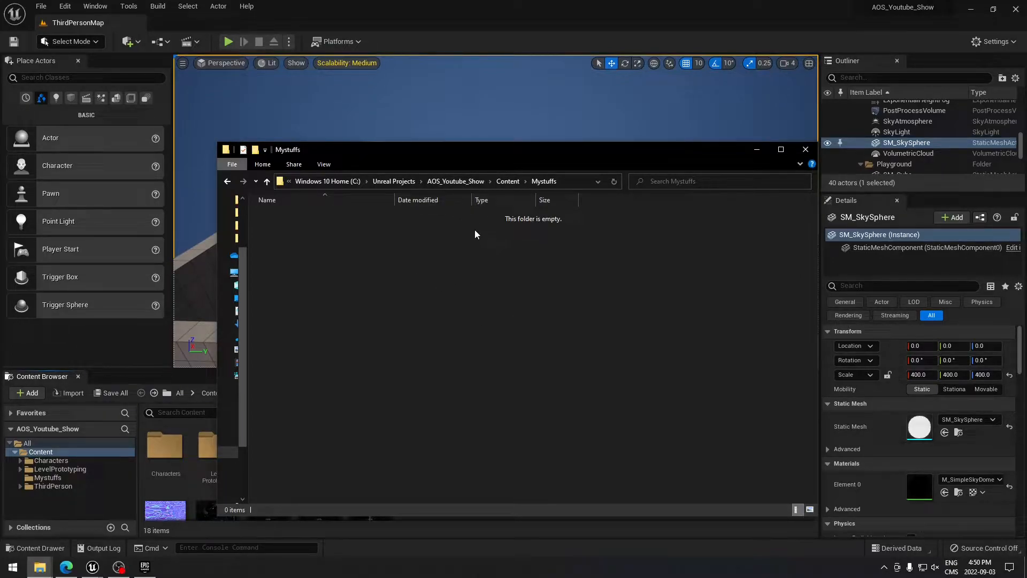
{"action": "left_click", "coordinate": [406, 182]}
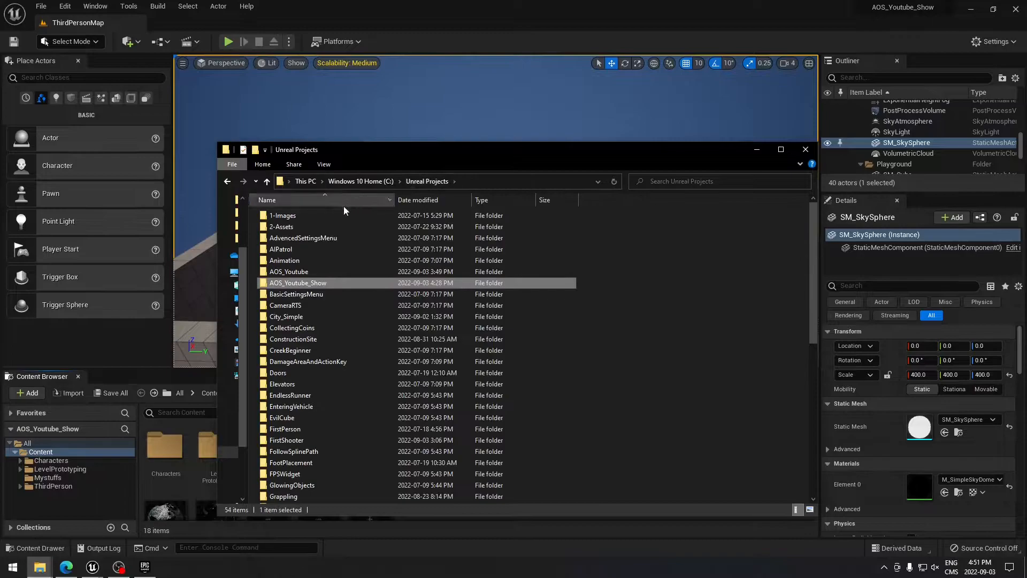
{"action": "double_click", "coordinate": [298, 279]}
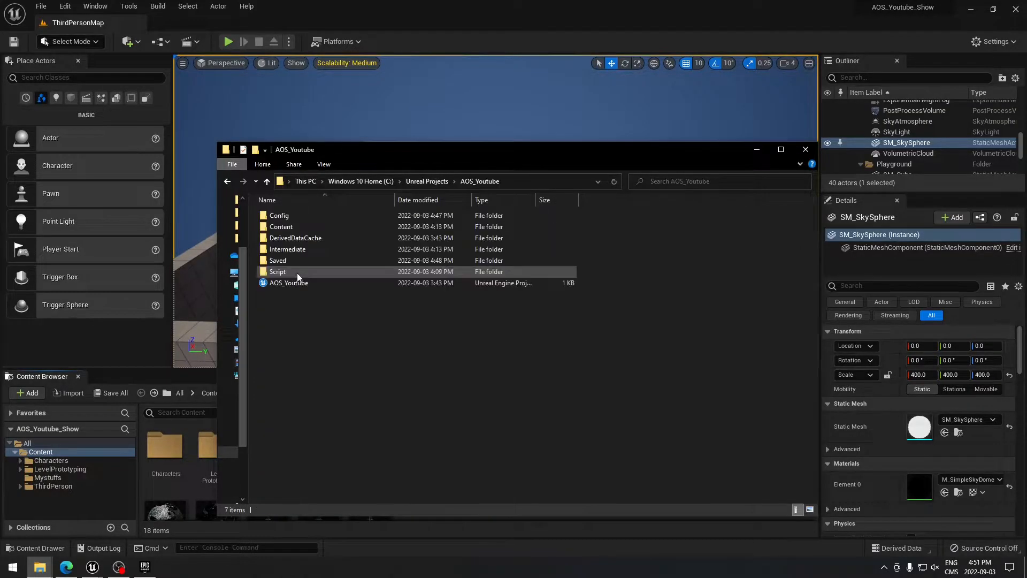
{"action": "double_click", "coordinate": [289, 226]}
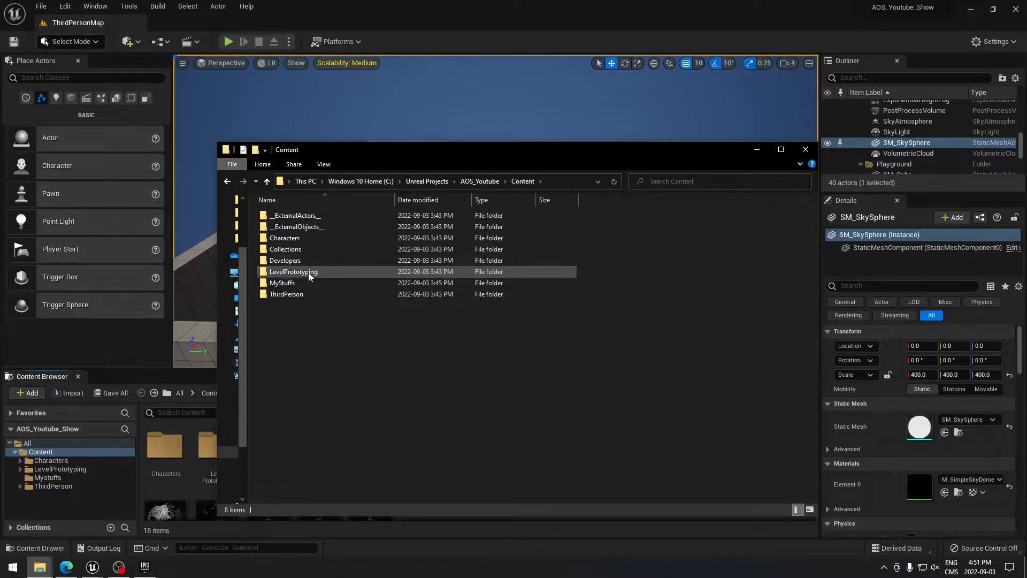
{"action": "double_click", "coordinate": [301, 283]}
{"action": "double_click", "coordinate": [285, 219]}
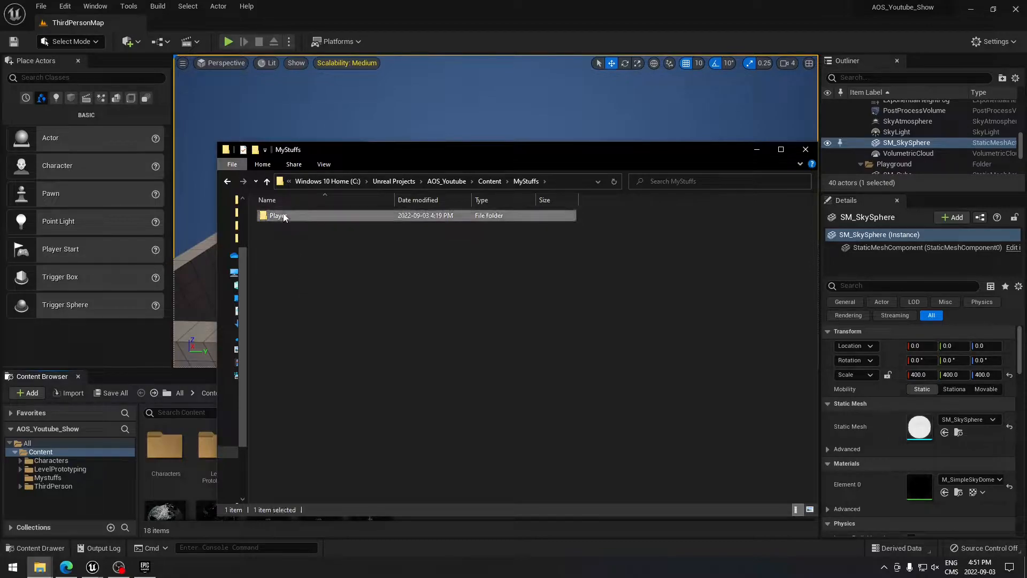
{"action": "left_click", "coordinate": [285, 218]}
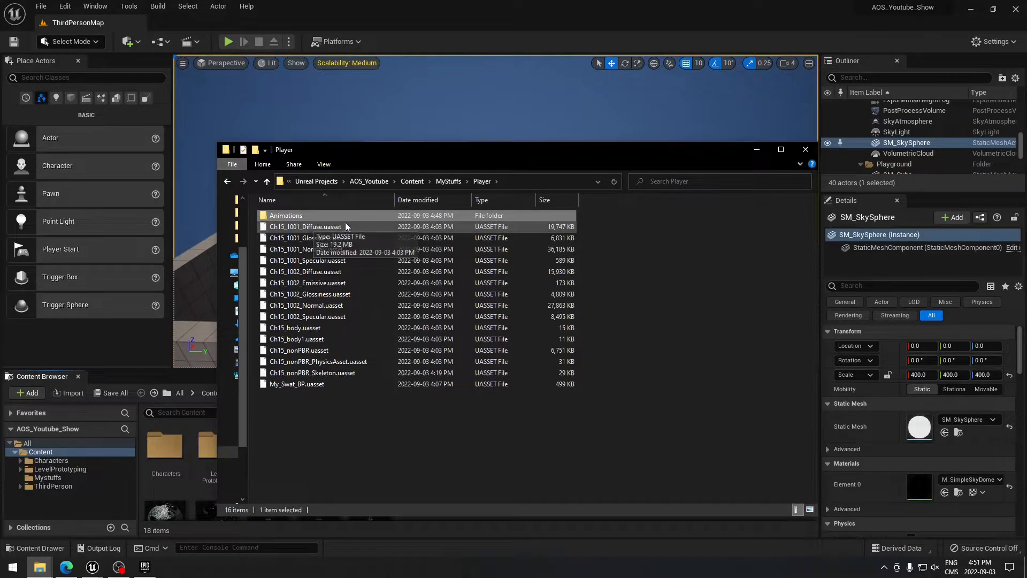
{"action": "double_click", "coordinate": [292, 217]}
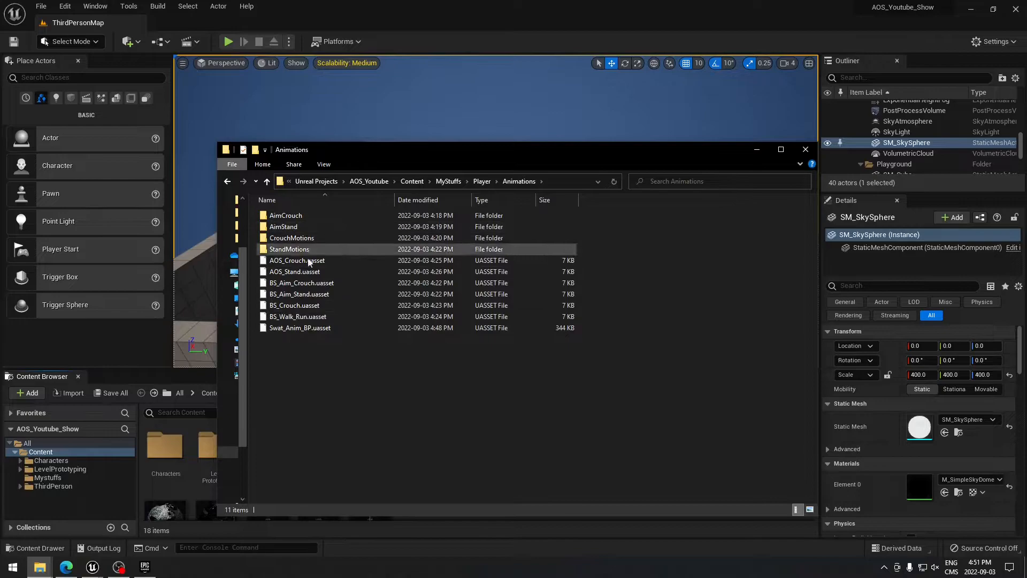
Copy all the folders and asset files in the Animations folder.
{"action": "left_click_drag", "start_coordinate": [378, 149], "coordinate": [399, 151]}
{"action": "left_click", "coordinate": [328, 219]}
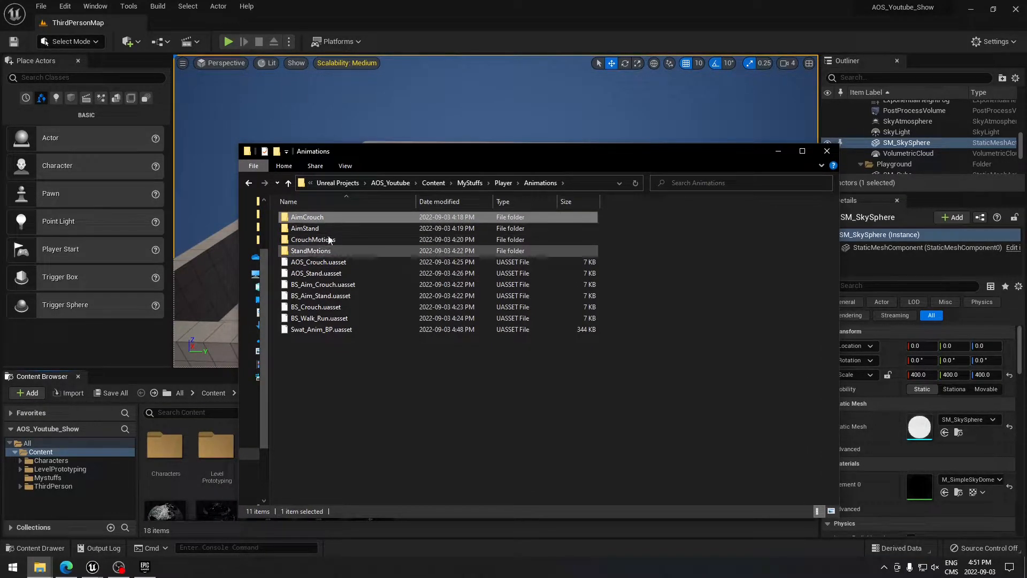
{"action": "left_click", "coordinate": [335, 262]}
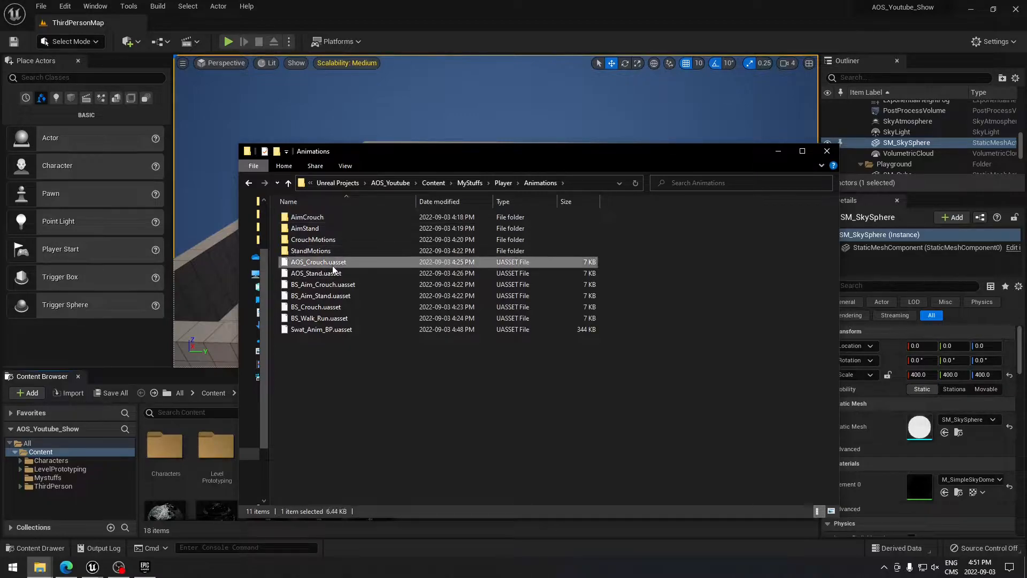
{"action": "left_click", "coordinate": [322, 329]}
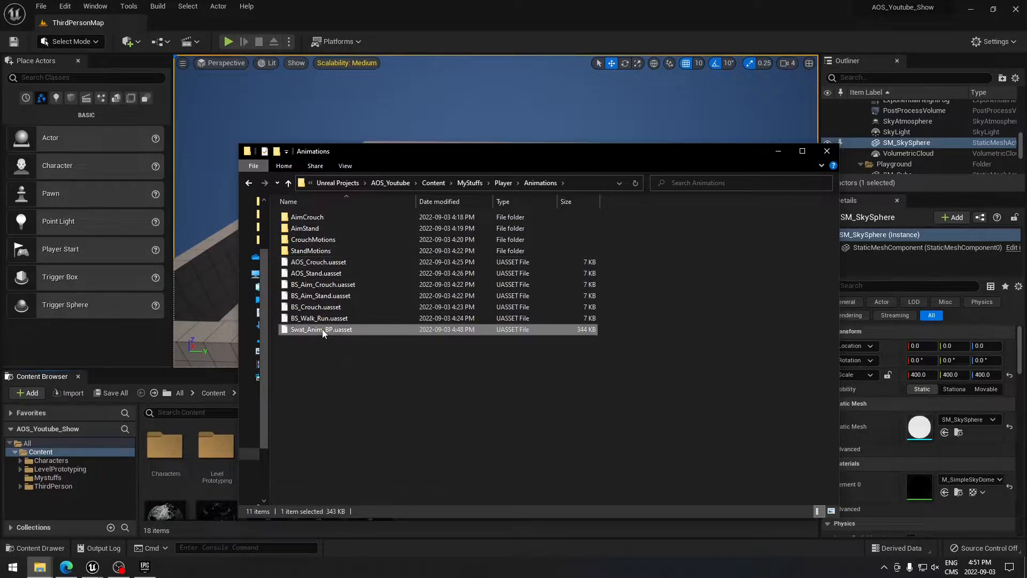
{"action": "key", "text": "ctrl+a"}
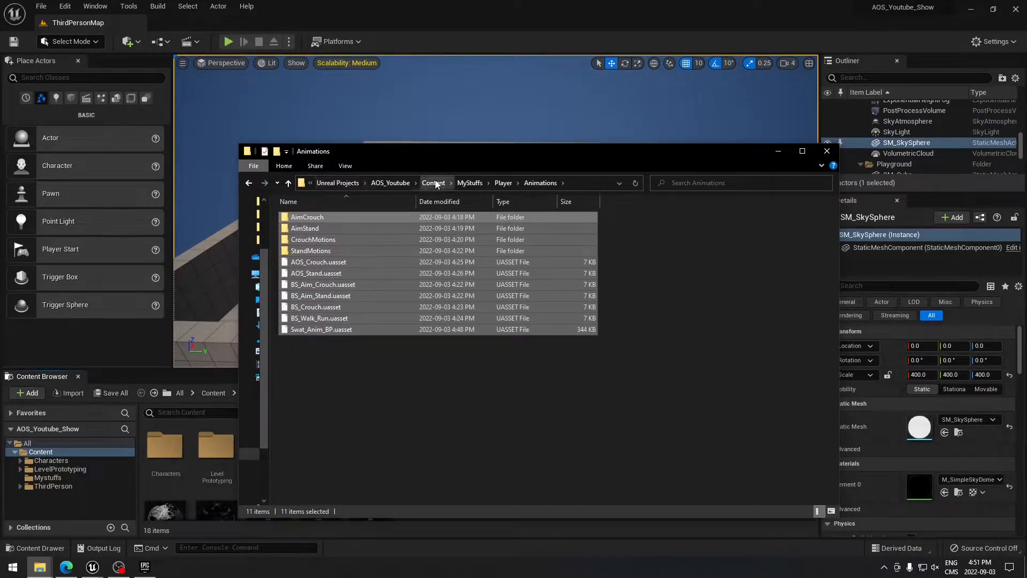
Paste the copied animation folders and assets into the AOS_Youtube_Show project's Content > Mystuffs folder.
{"action": "left_click", "coordinate": [338, 183]}
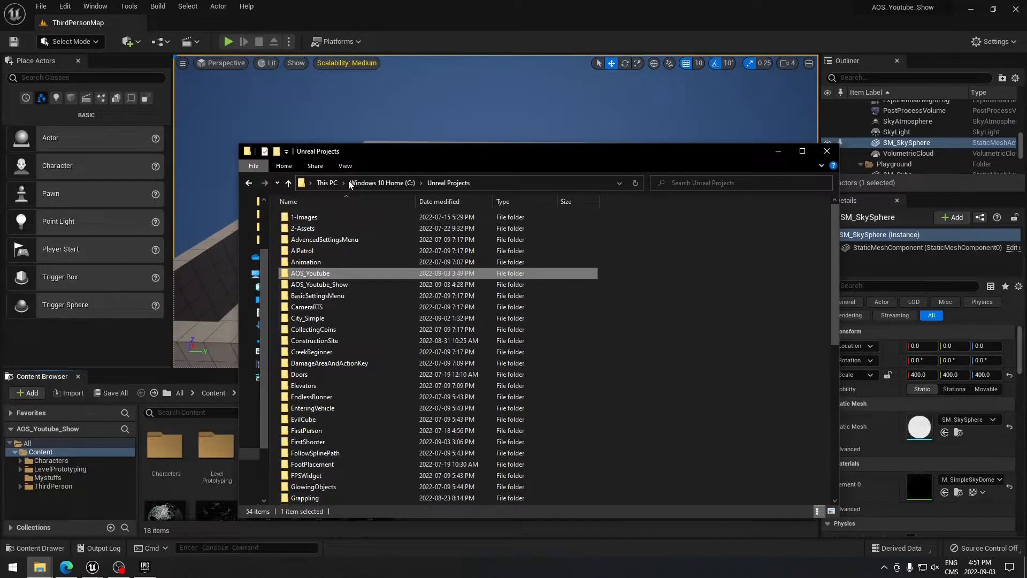
{"action": "double_click", "coordinate": [308, 285]}
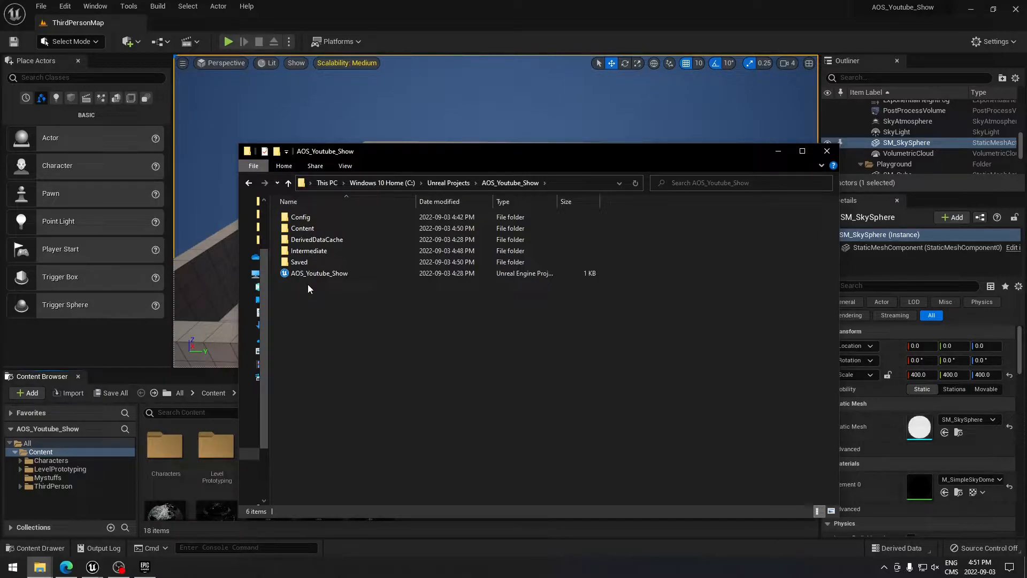
{"action": "double_click", "coordinate": [316, 229]}
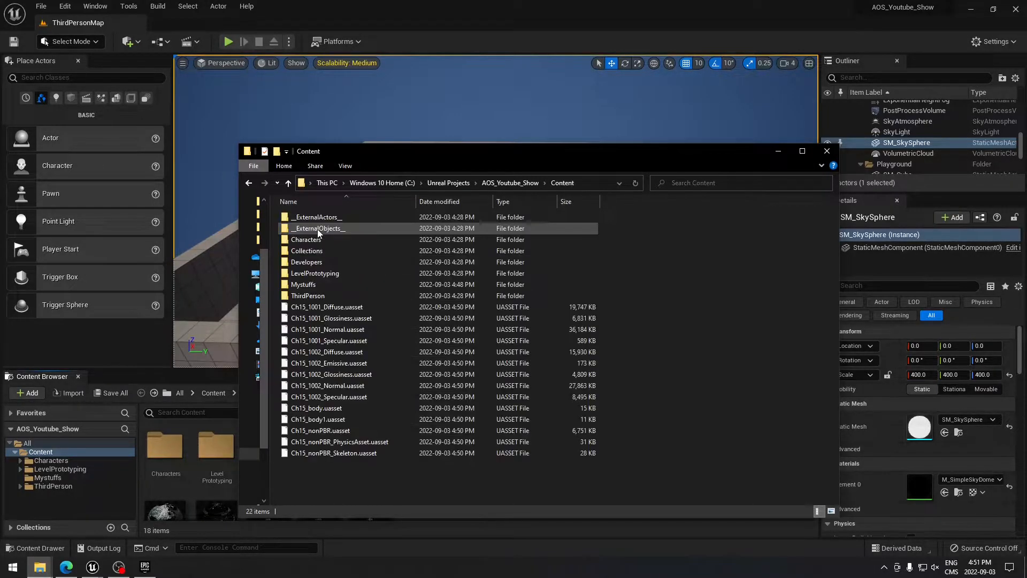
{"action": "double_click", "coordinate": [310, 284]}
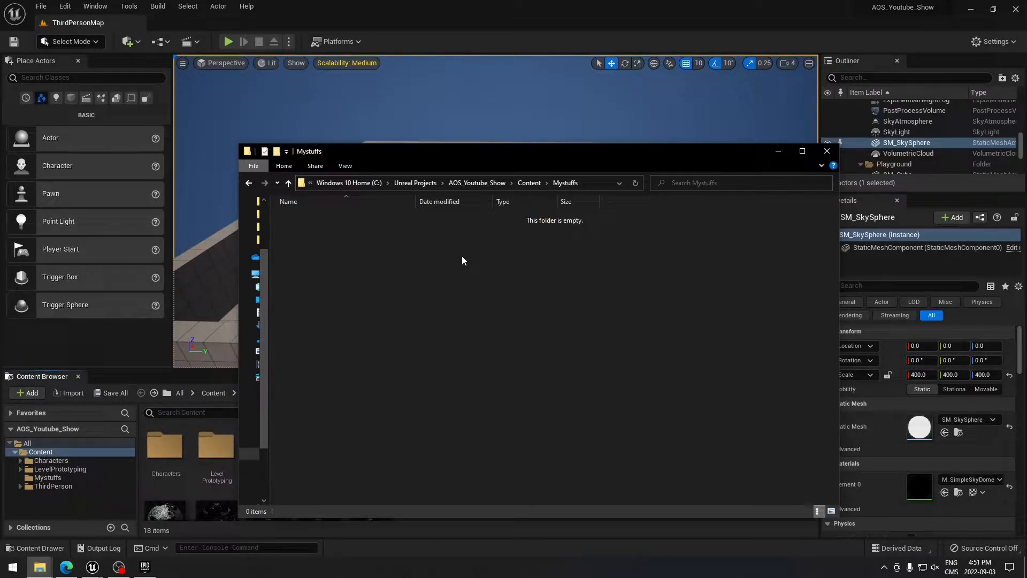
{"action": "left_click", "coordinate": [529, 183]}
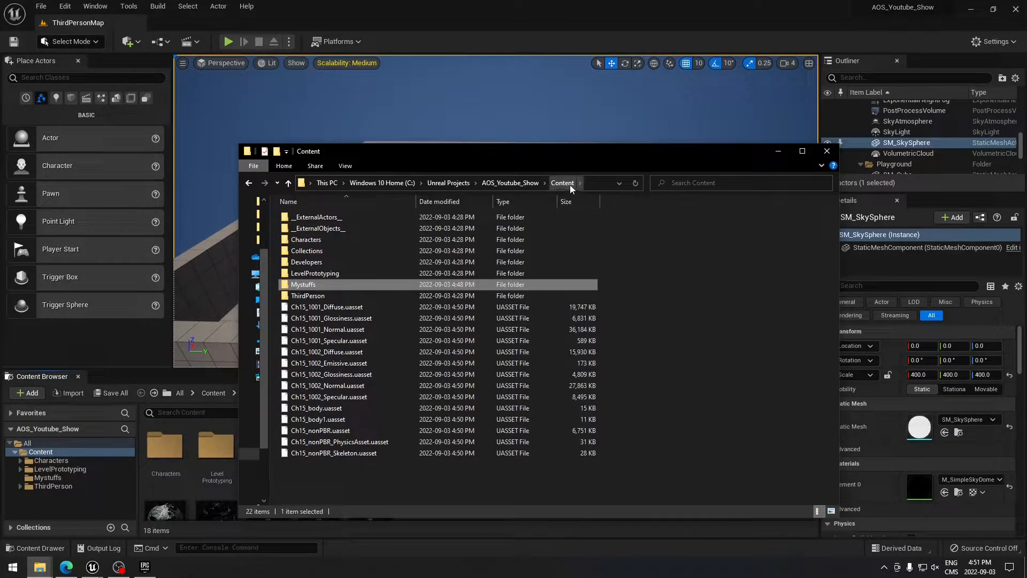
{"action": "double_click", "coordinate": [374, 284]}
{"action": "right_click", "coordinate": [374, 304]}
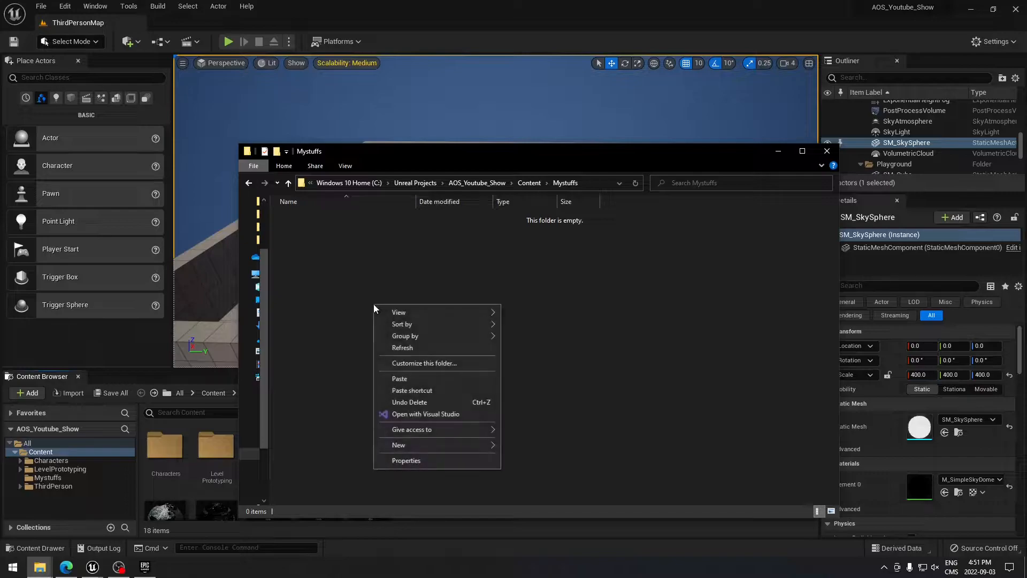
{"action": "left_click", "coordinate": [406, 382]}
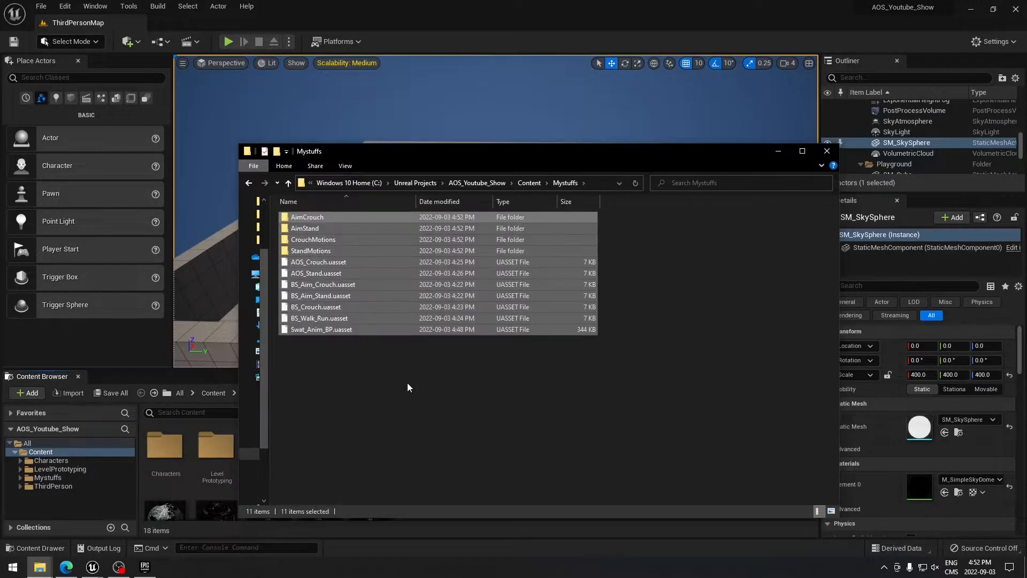
{"action": "left_click", "coordinate": [374, 384]}
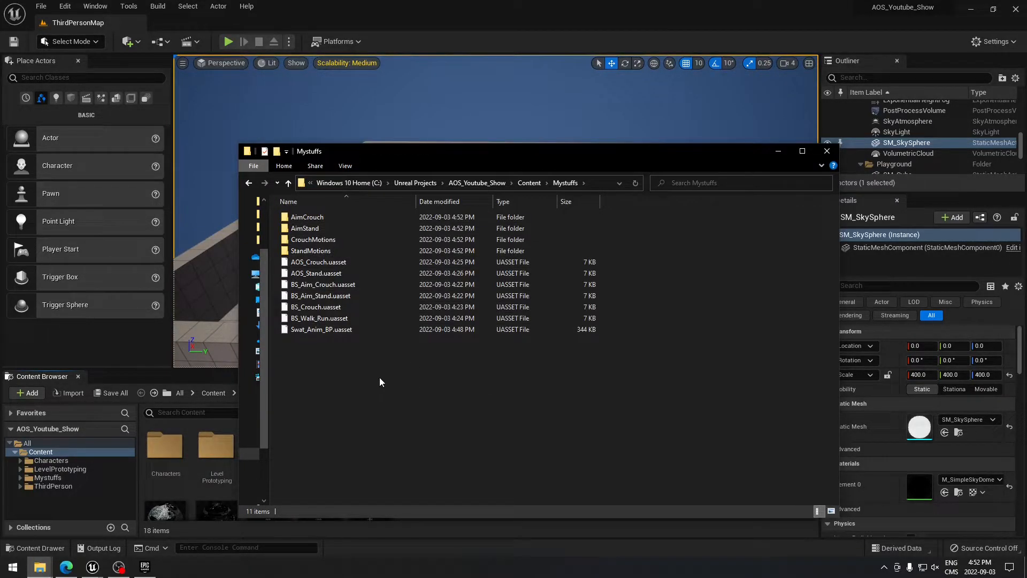
Switch back to Unreal Editor, assign Ch15_nonPBR_Skeleton to AOS_Crouch in the Mystuffs folder, and save it.
{"action": "left_click", "coordinate": [573, 98]}
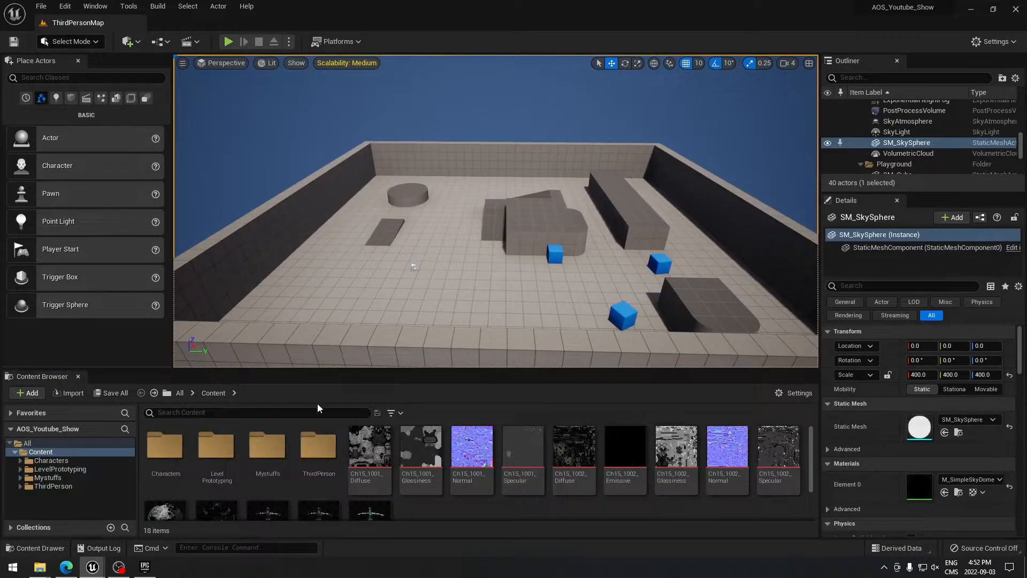
{"action": "left_click", "coordinate": [53, 481]}
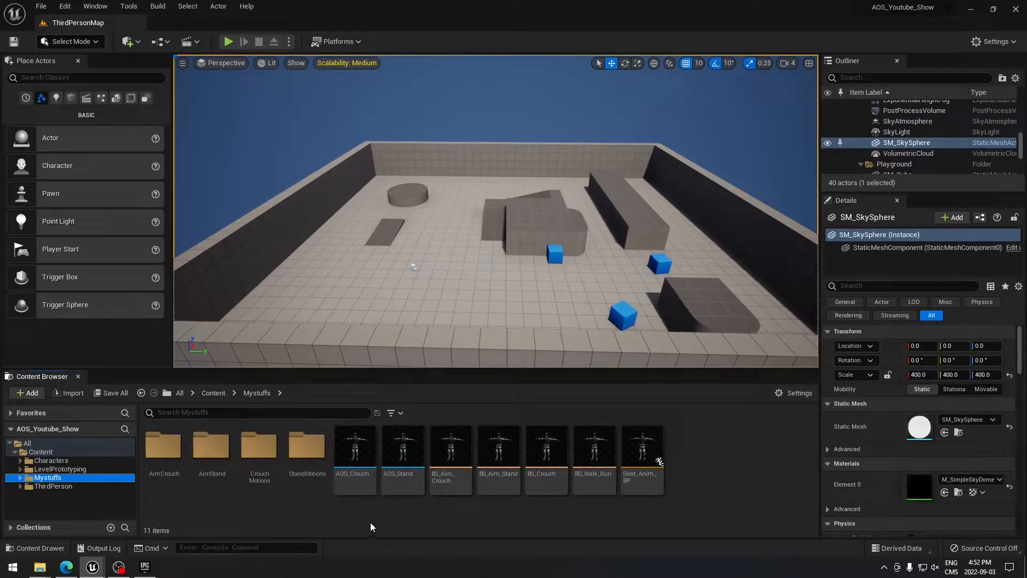
{"action": "double_click", "coordinate": [352, 455]}
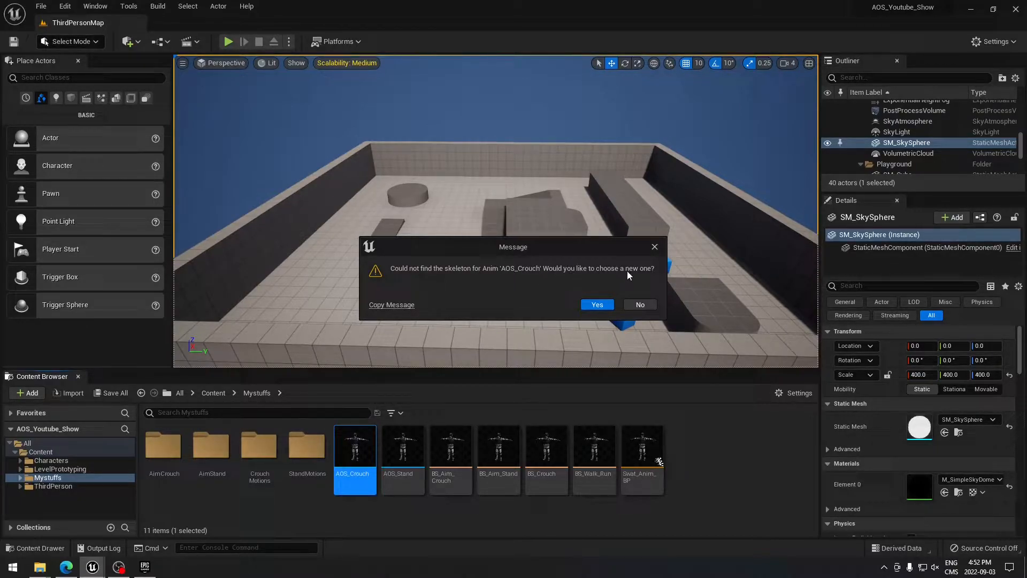
{"action": "left_click", "coordinate": [596, 304]}
{"action": "left_click", "coordinate": [443, 192]}
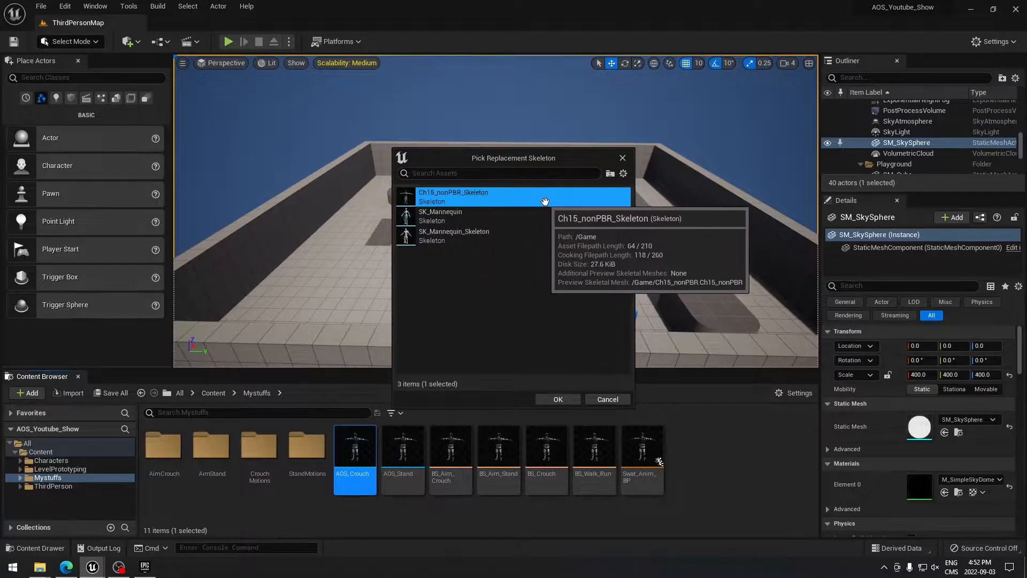
{"action": "left_click", "coordinate": [558, 399]}
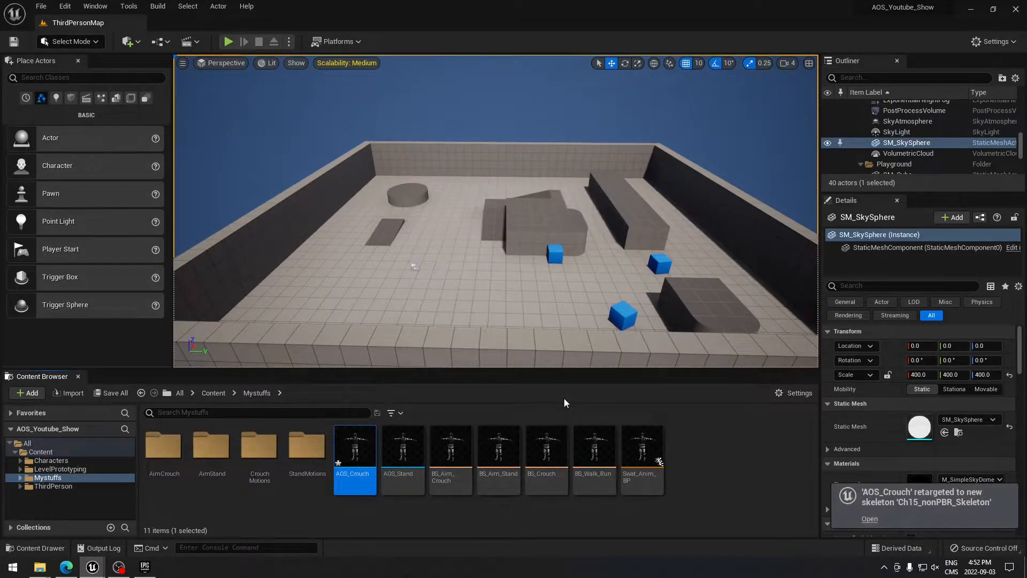
{"action": "left_click", "coordinate": [117, 394]}
{"action": "left_click", "coordinate": [583, 404]}
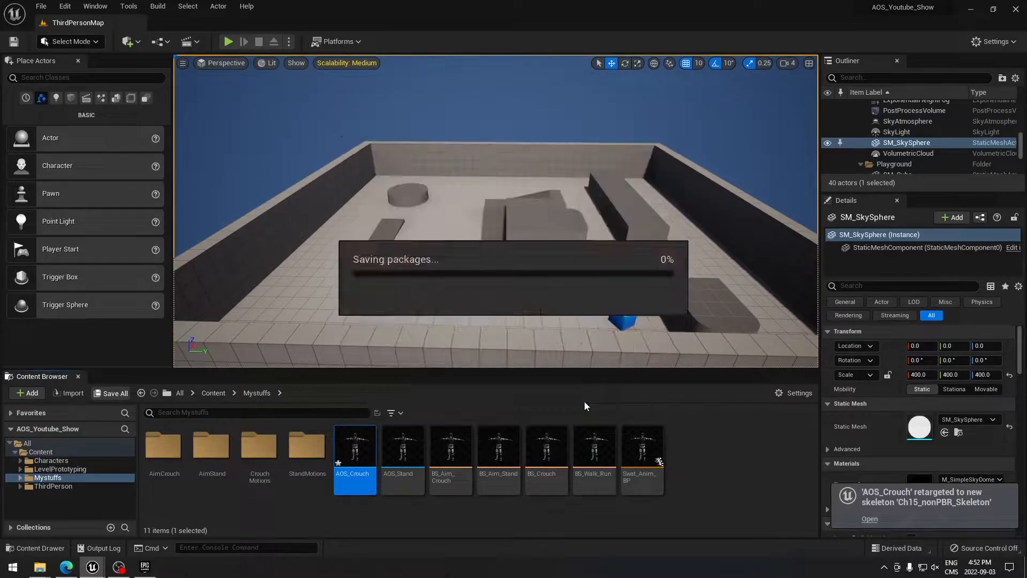
Open AOS_Stand, BS_Aim_Crouch, BS_Aim_Stand, BS_Crouch and BS_Walk_Run together for editing, assigning Ch15_nonPBR_Skeleton to AOS_Stand.
{"action": "left_click", "coordinate": [408, 459]}
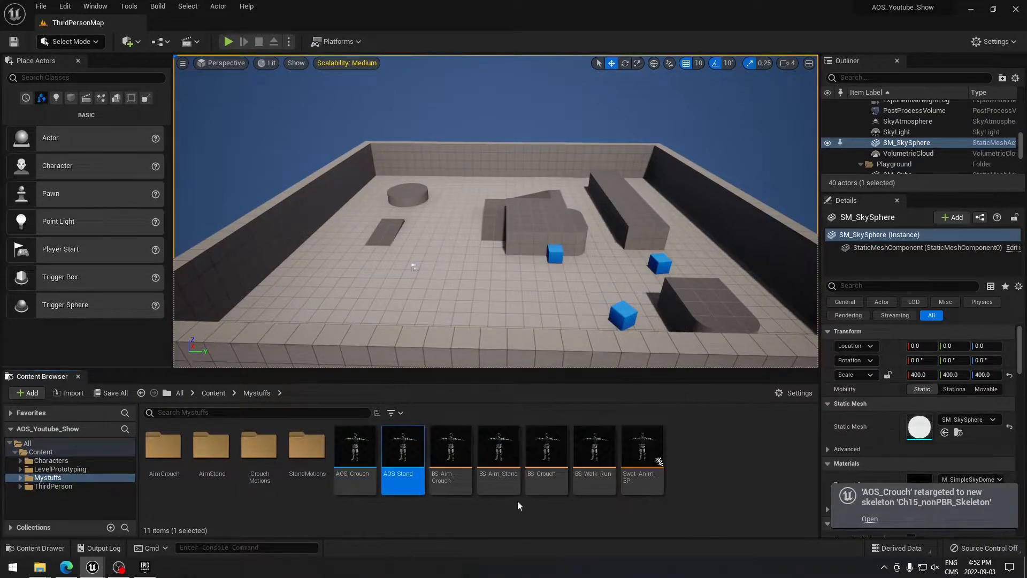
{"action": "left_click", "coordinate": [594, 459], "text": "shift"}
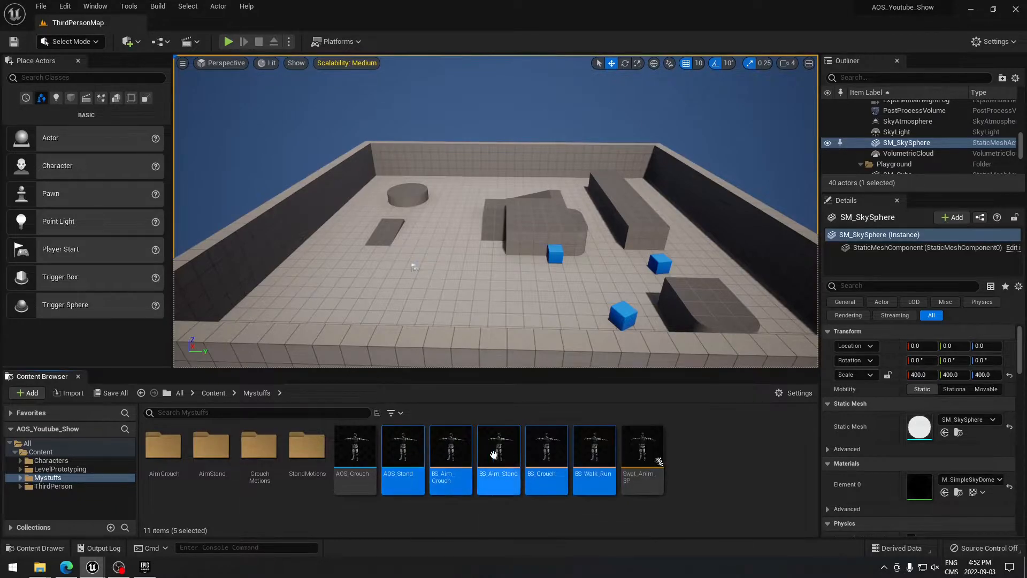
{"action": "right_click", "coordinate": [600, 446]}
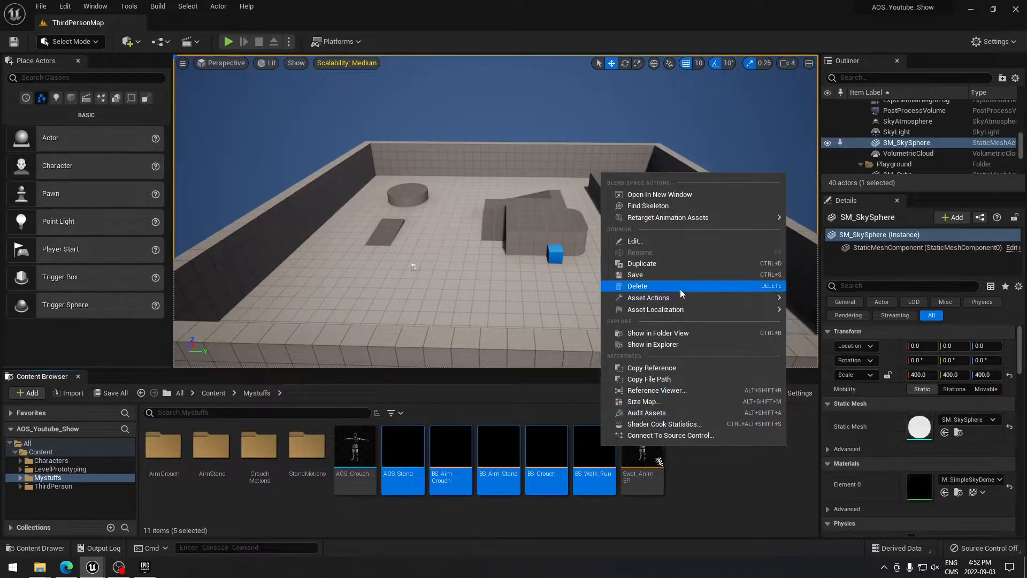
{"action": "left_click", "coordinate": [672, 238]}
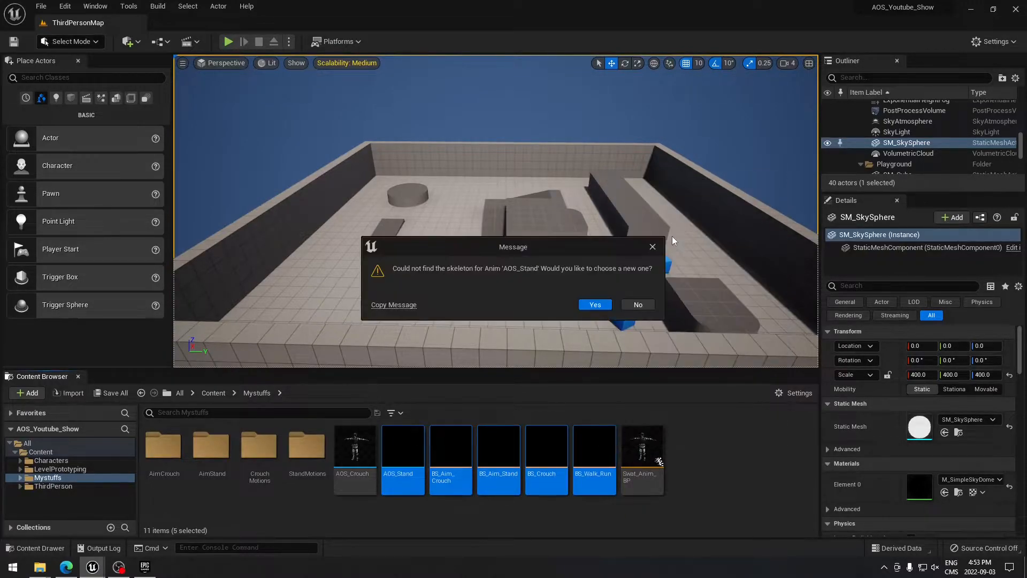
{"action": "left_click", "coordinate": [598, 305]}
{"action": "left_click", "coordinate": [589, 197]}
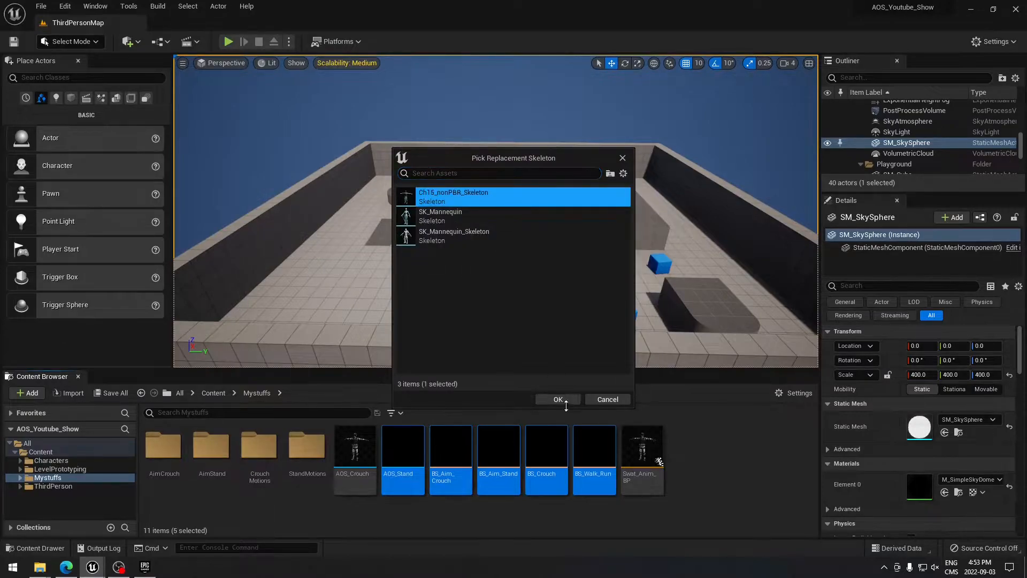
{"action": "left_click", "coordinate": [558, 399]}
Choose Ch15_nonPBR_Skeleton as the replacement skeleton for BS_Aim_Crouch and BS_Aim_Stand.
{"action": "left_click", "coordinate": [603, 304]}
{"action": "left_click", "coordinate": [577, 195]}
{"action": "left_click", "coordinate": [546, 399]}
{"action": "left_click", "coordinate": [594, 303]}
{"action": "left_click", "coordinate": [578, 195]}
{"action": "left_click", "coordinate": [556, 398]}
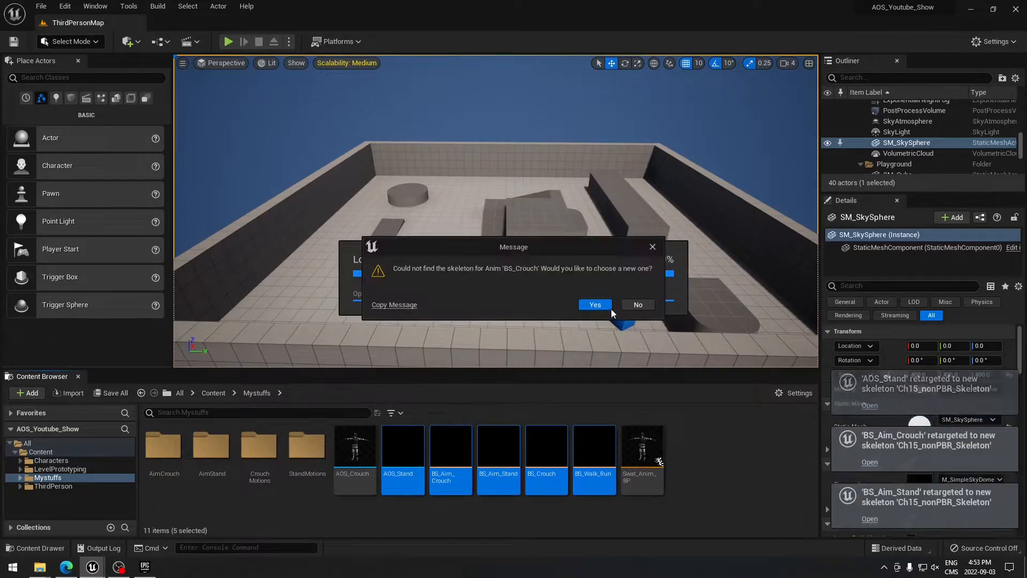
Choose Ch15_nonPBR_Skeleton as the replacement skeleton for BS_Crouch and BS_Walk_Run.
{"action": "left_click", "coordinate": [599, 304]}
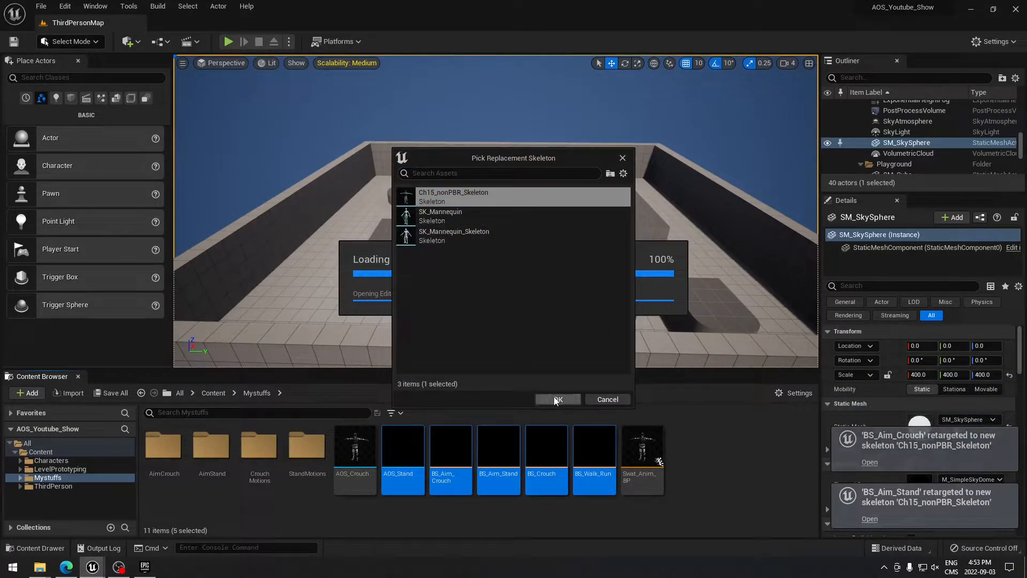
{"action": "left_click", "coordinate": [554, 397]}
{"action": "left_click", "coordinate": [599, 304]}
{"action": "left_click", "coordinate": [578, 194]}
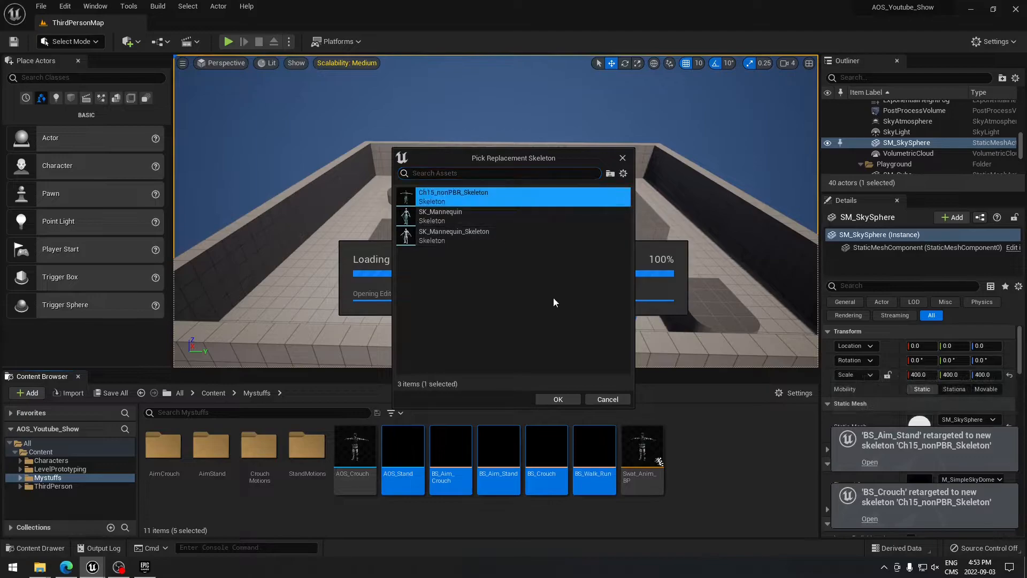
{"action": "left_click", "coordinate": [555, 398]}
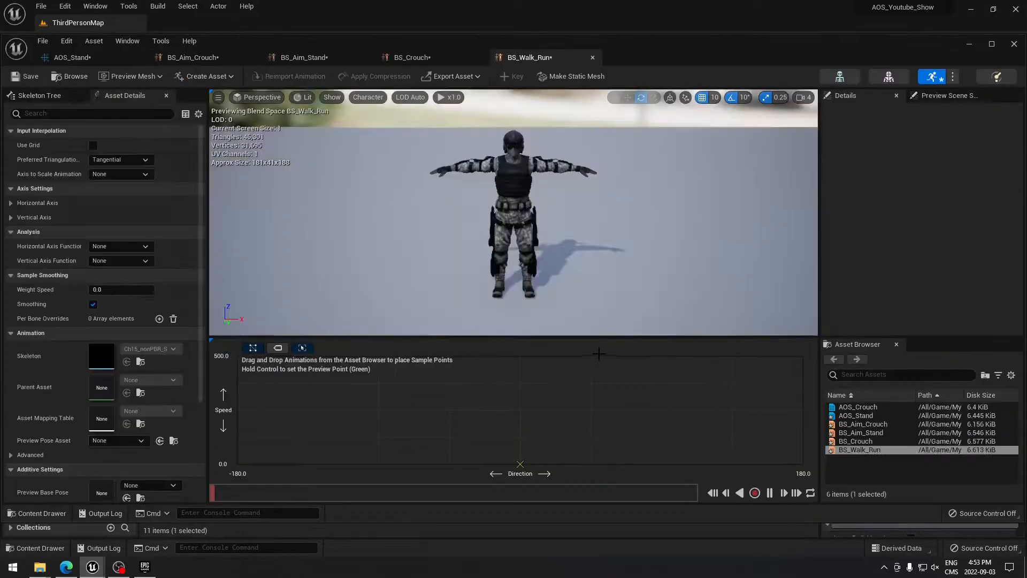
Close the five opened animation asset editors and save all the retargeted assets.
{"action": "left_click", "coordinate": [138, 58]}
{"action": "left_click", "coordinate": [138, 58]}
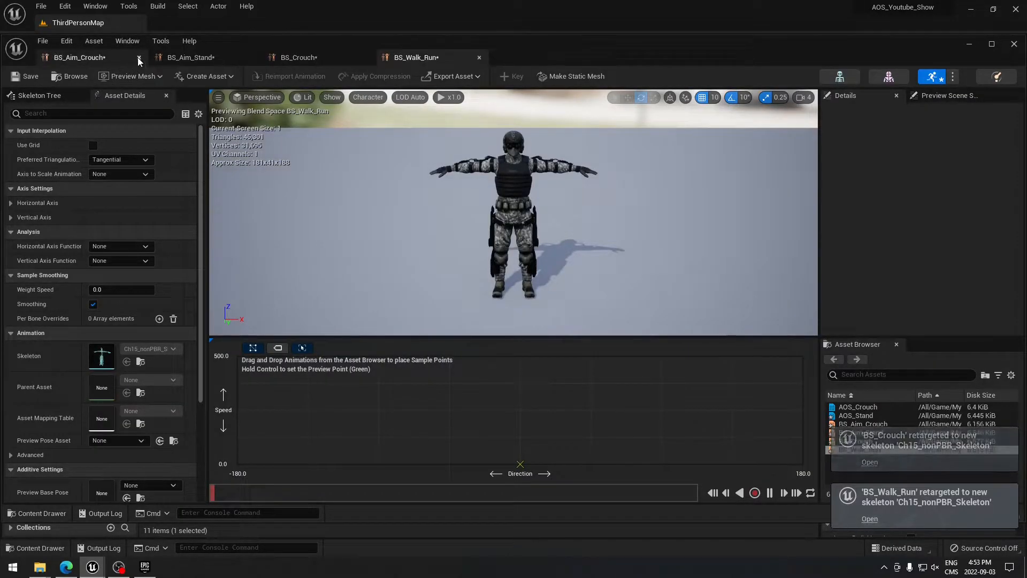
{"action": "left_click", "coordinate": [138, 58]}
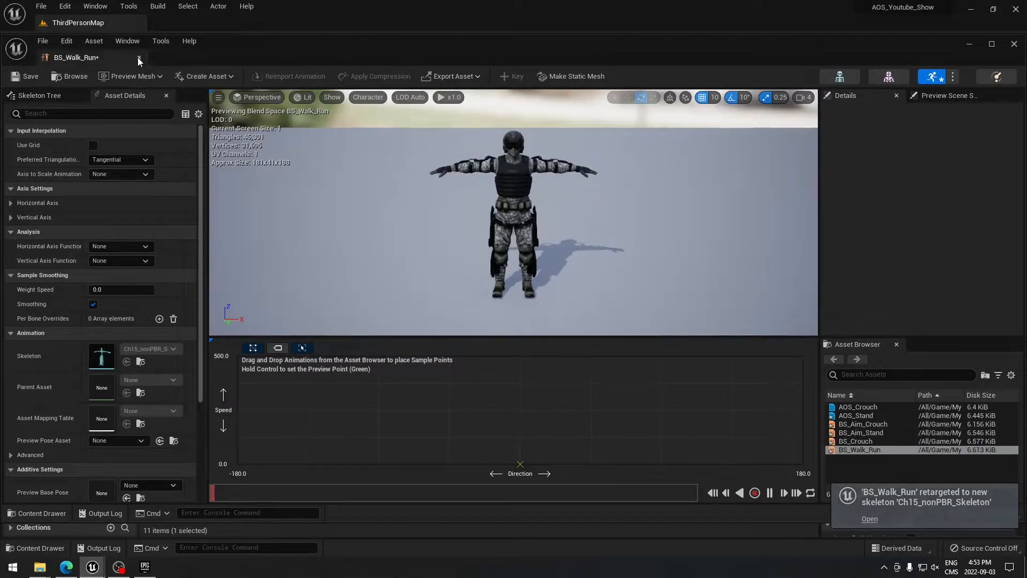
{"action": "left_click", "coordinate": [138, 58]}
{"action": "left_click", "coordinate": [138, 58]}
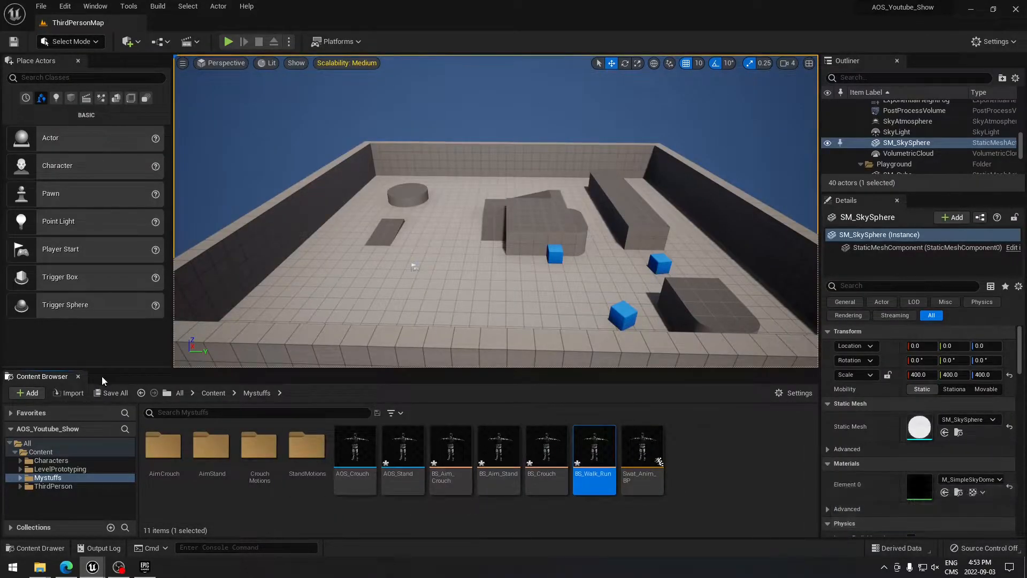
{"action": "left_click", "coordinate": [111, 393]}
{"action": "left_click", "coordinate": [599, 404]}
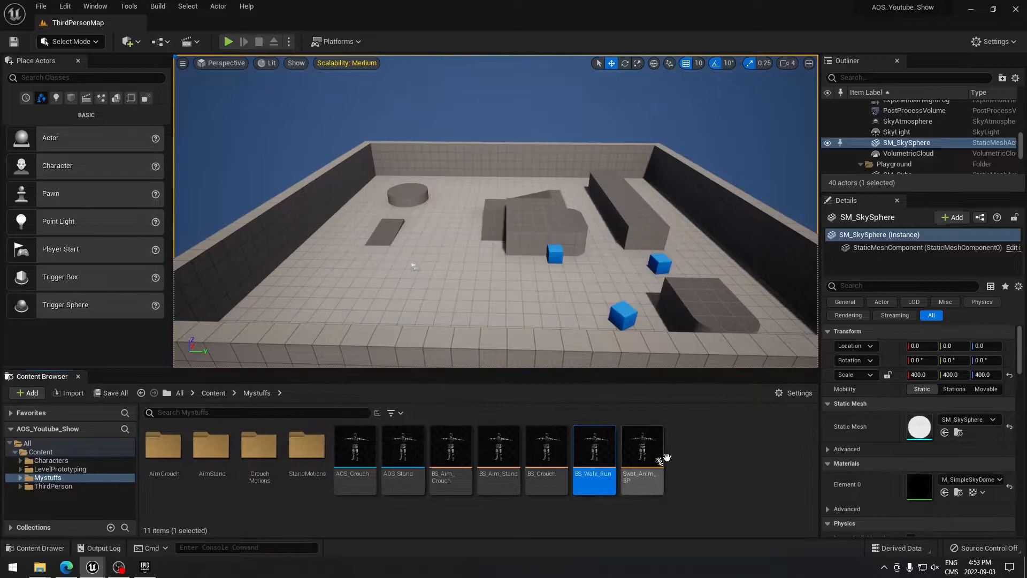
Open the BS_Aim_Crouch blend space to examine its asset details and sample grid, then close it.
{"action": "left_click", "coordinate": [456, 453]}
{"action": "double_click", "coordinate": [456, 454]}
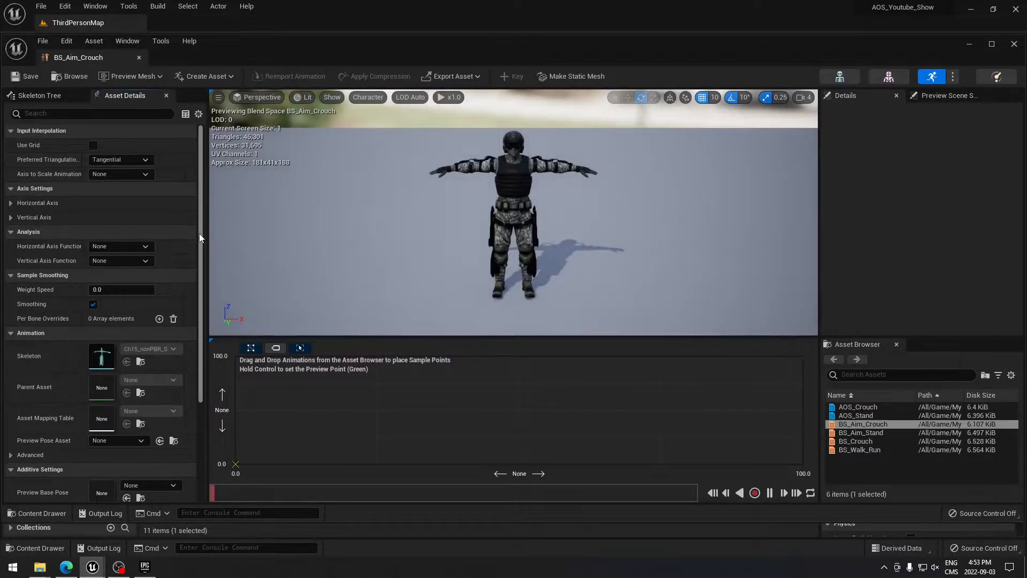
{"action": "left_click_drag", "start_coordinate": [200, 216], "coordinate": [191, 178]}
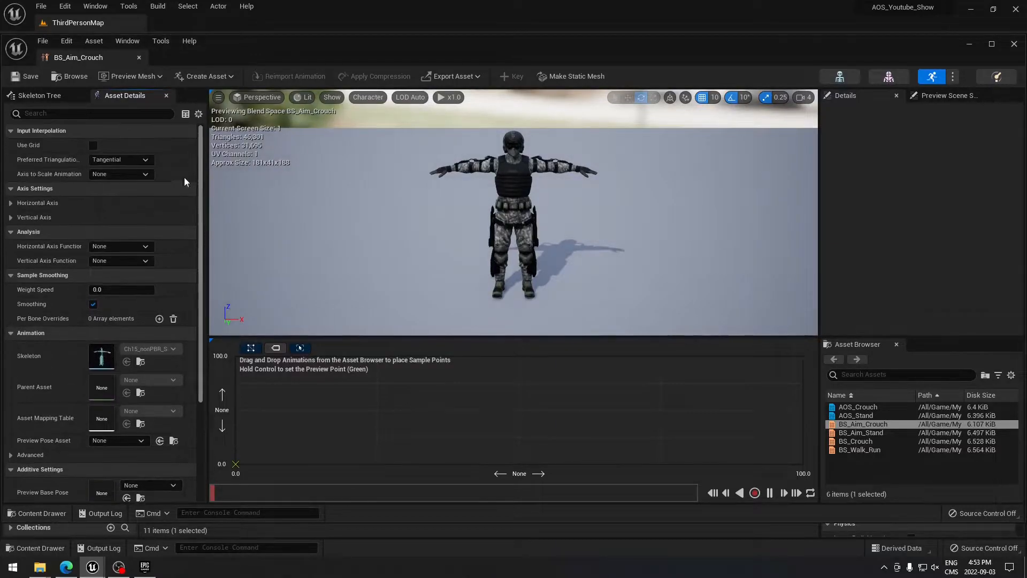
{"action": "left_click", "coordinate": [139, 58]}
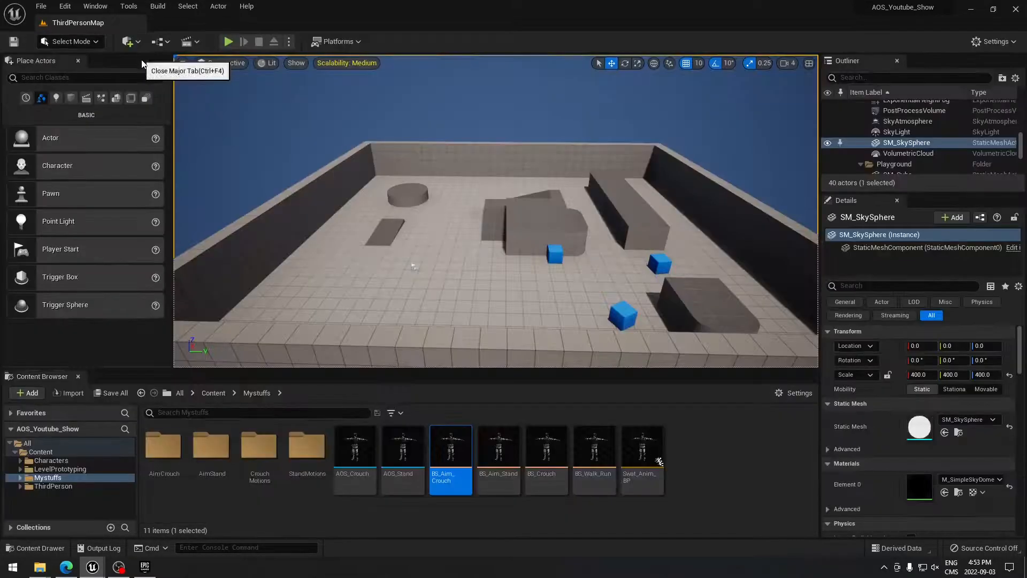
Look through the animation sequences in the AimCrouch, AimStand, CrouchMotions and StandMotions folders.
{"action": "double_click", "coordinate": [172, 451]}
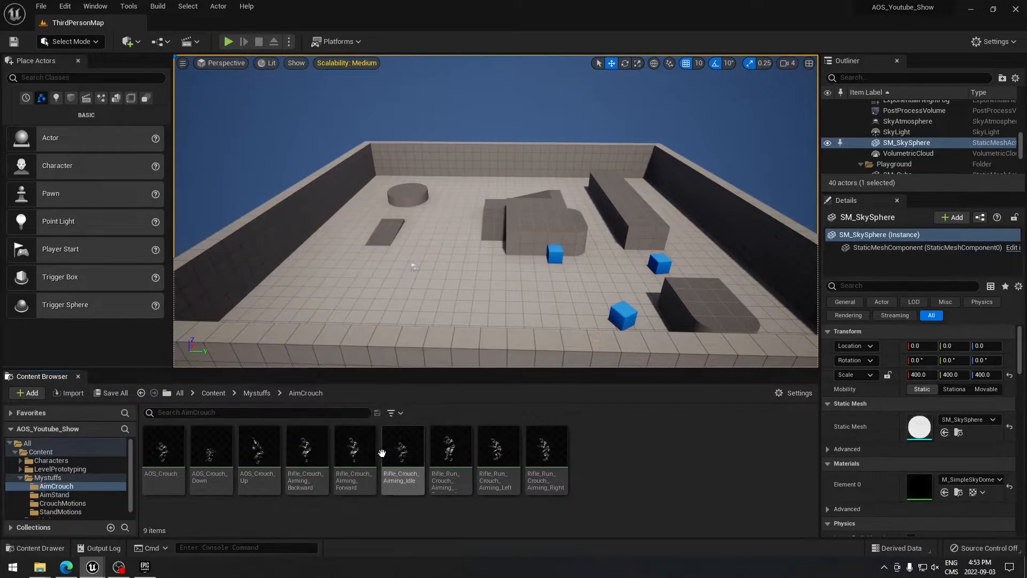
{"action": "key", "text": "alt+Left"}
{"action": "double_click", "coordinate": [212, 447]}
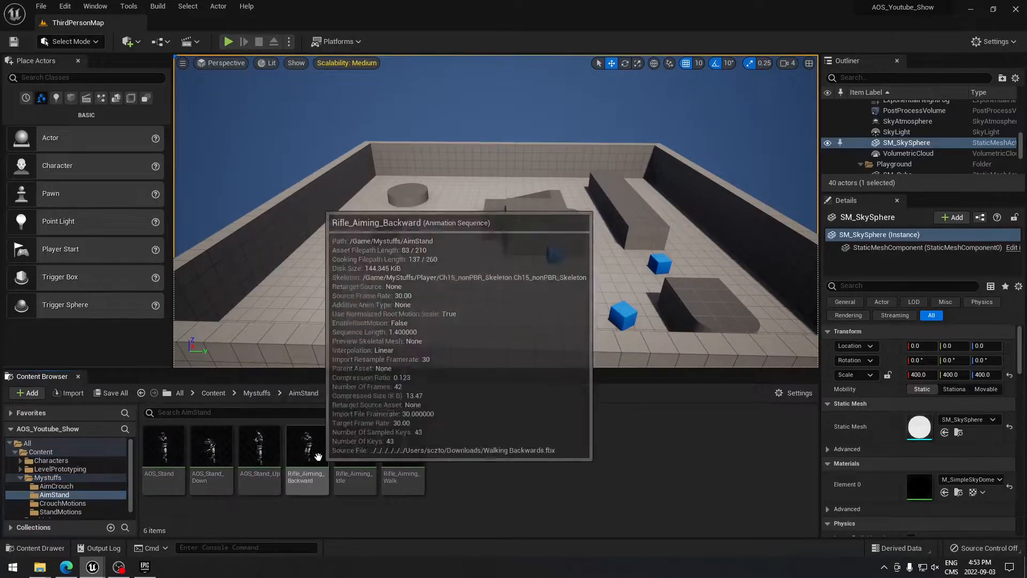
{"action": "key", "text": "alt+Left"}
{"action": "double_click", "coordinate": [254, 450]}
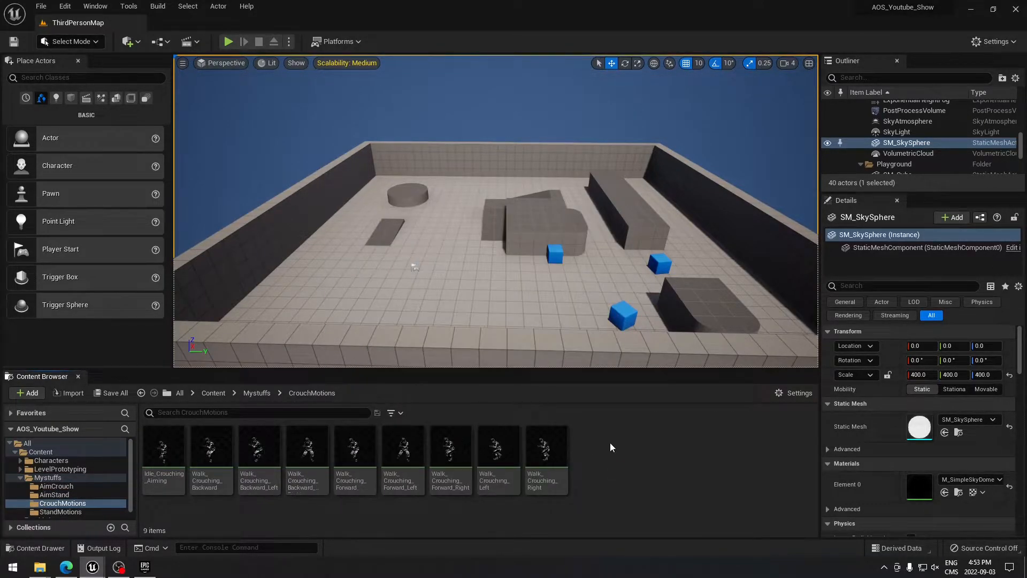
{"action": "key", "text": "alt+Left"}
{"action": "double_click", "coordinate": [307, 446]}
{"action": "scroll", "coordinate": [581, 471], "scroll_direction": "down", "scroll_amount": 2}
{"action": "scroll", "coordinate": [580, 475], "scroll_direction": "up", "scroll_amount": 2}
{"action": "key", "text": "alt+Left"}
{"action": "double_click", "coordinate": [163, 446]}
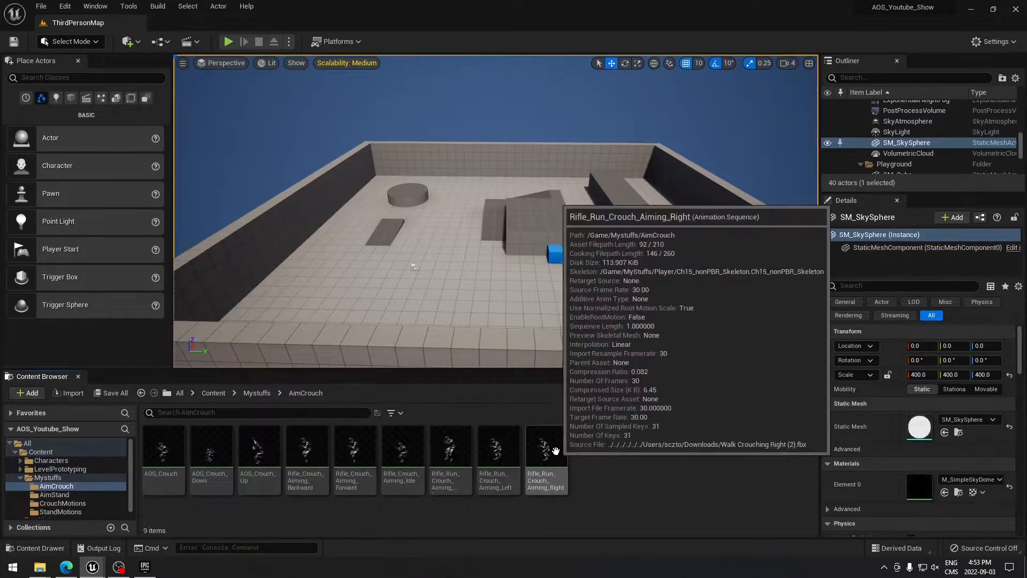
{"action": "key", "text": "ctrl+a"}
{"action": "right_click", "coordinate": [168, 452]}
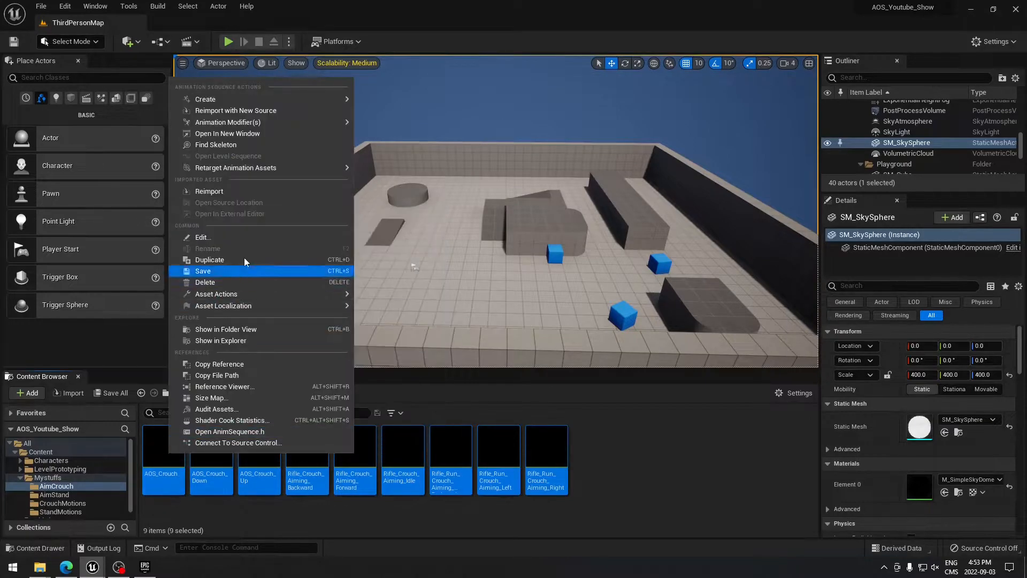
{"action": "left_click", "coordinate": [647, 450]}
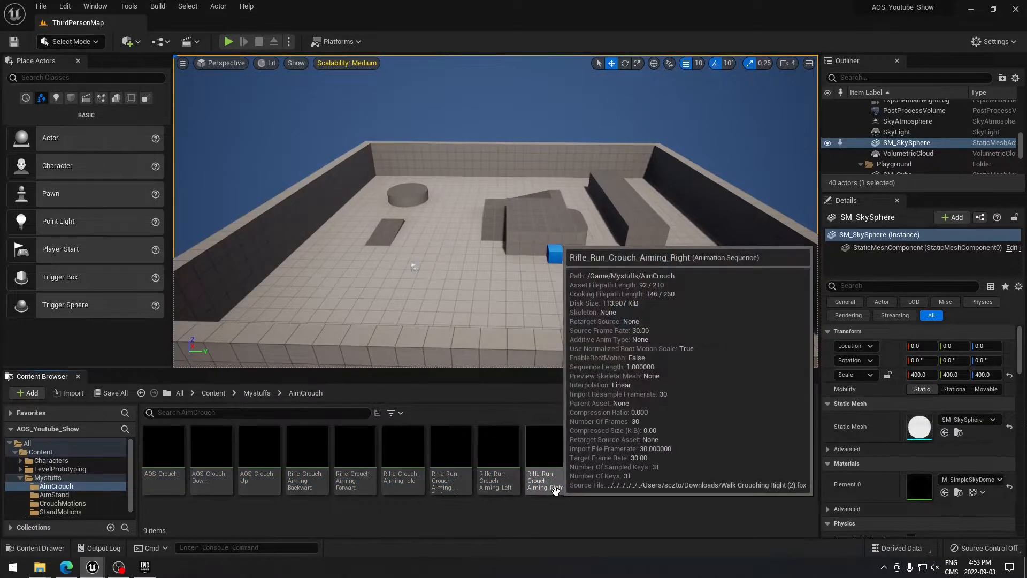
{"action": "mouse_move", "coordinate": [551, 480]}
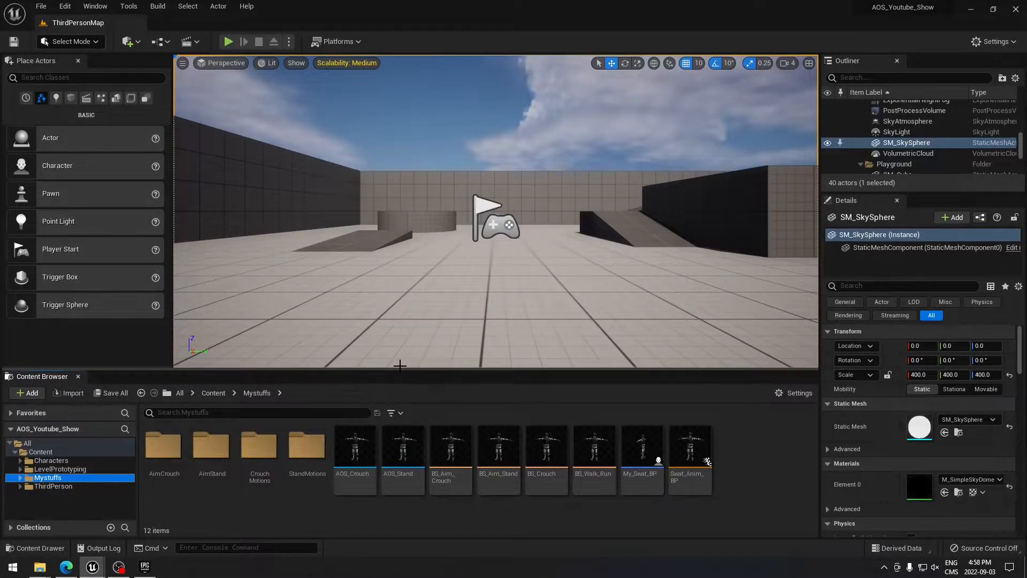
Open the Swat_Anim_BP animation blueprint and delete the Cast To Swat_Anim_BP node from its Event Graph.
{"action": "left_click", "coordinate": [698, 458]}
{"action": "double_click", "coordinate": [701, 458]}
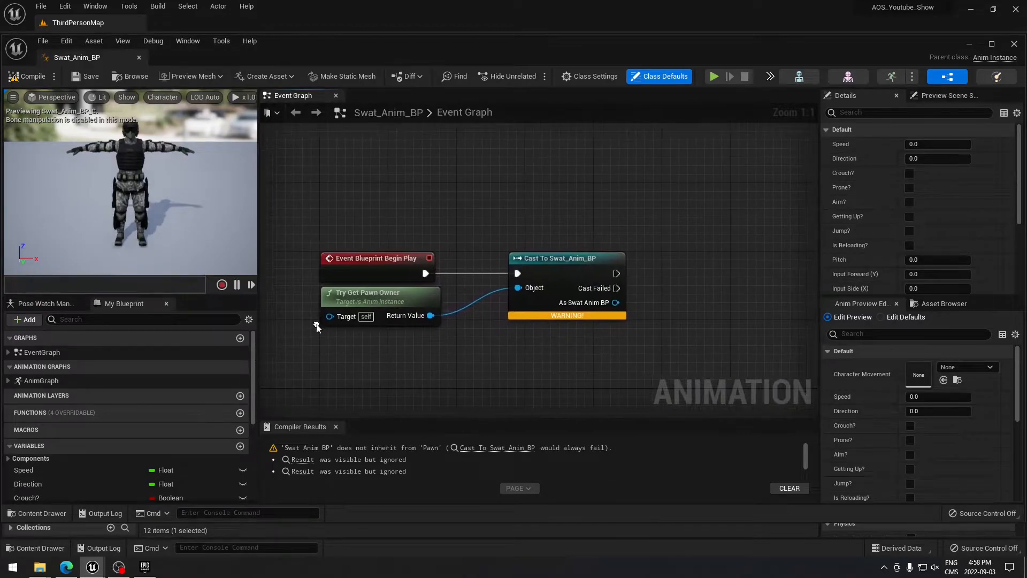
{"action": "left_click_drag", "start_coordinate": [486, 207], "coordinate": [623, 353]}
{"action": "scroll", "coordinate": [623, 356], "scroll_direction": "down", "scroll_amount": 6}
{"action": "mouse_move", "coordinate": [623, 356]}
{"action": "right_mouse_down"}
{"action": "mouse_move", "coordinate": [562, 238]}
{"action": "mouse_move", "coordinate": [420, 212]}
{"action": "mouse_move", "coordinate": [414, 235]}
{"action": "mouse_move", "coordinate": [607, 347]}
{"action": "right_mouse_up"}
{"action": "scroll", "coordinate": [419, 252], "scroll_direction": "up", "scroll_amount": 4}
{"action": "scroll", "coordinate": [560, 247], "scroll_direction": "up", "scroll_amount": 2}
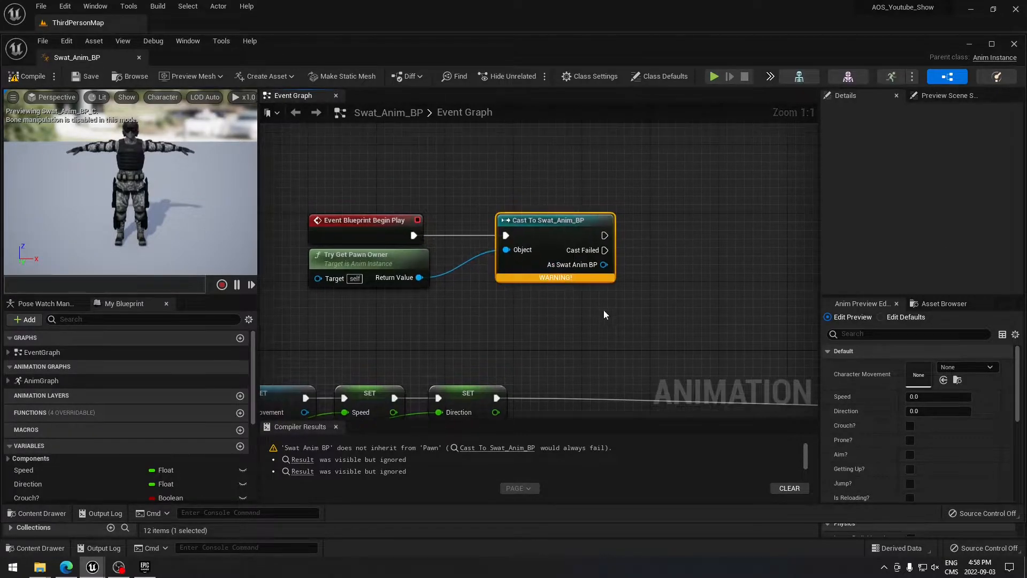
{"action": "key", "text": "Delete"}
{"action": "left_click_drag", "start_coordinate": [414, 236], "coordinate": [507, 242]}
{"action": "type", "text": "cast swat"}
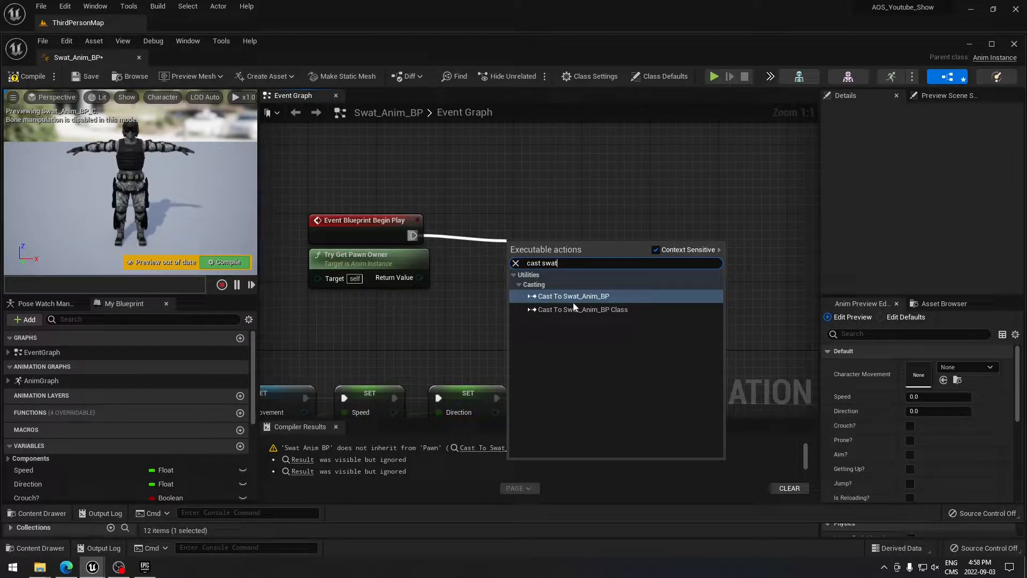
{"action": "key", "text": "Escape"}
Open the My_Swat_BP blueprint from the Mystuffs folder, compile it and close it.
{"action": "left_click", "coordinate": [37, 514]}
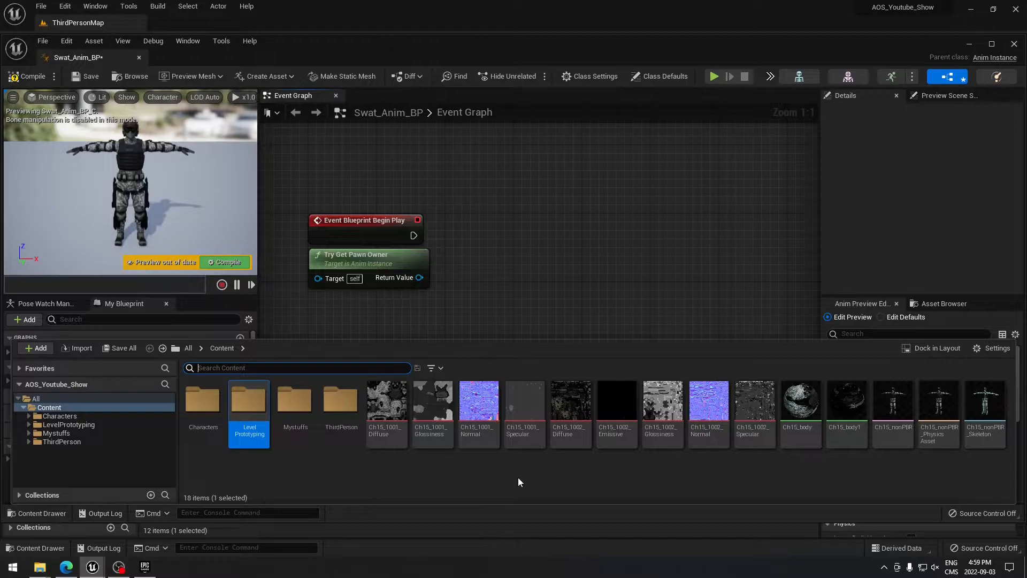
{"action": "left_click", "coordinate": [56, 434]}
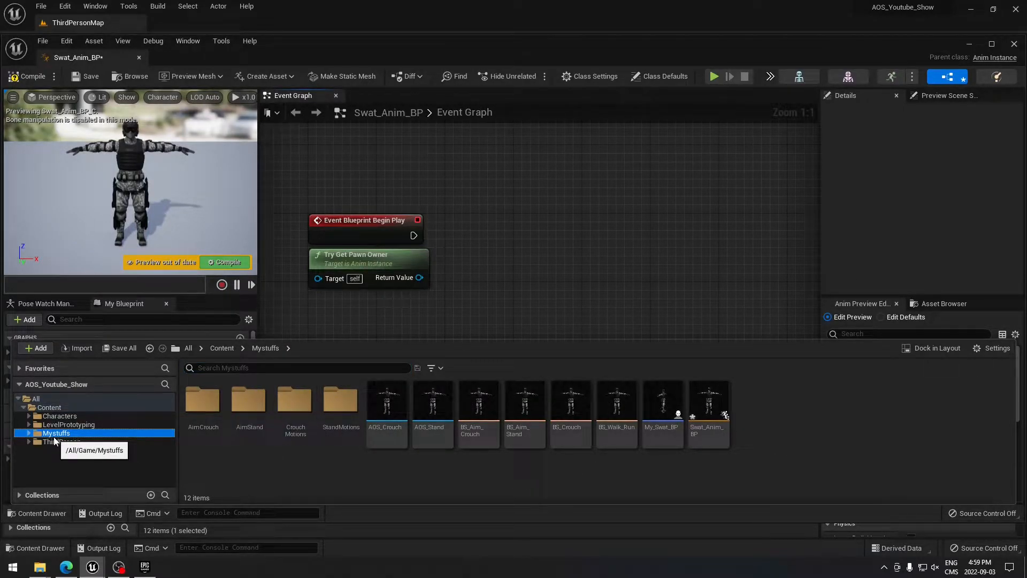
{"action": "left_click", "coordinate": [663, 402]}
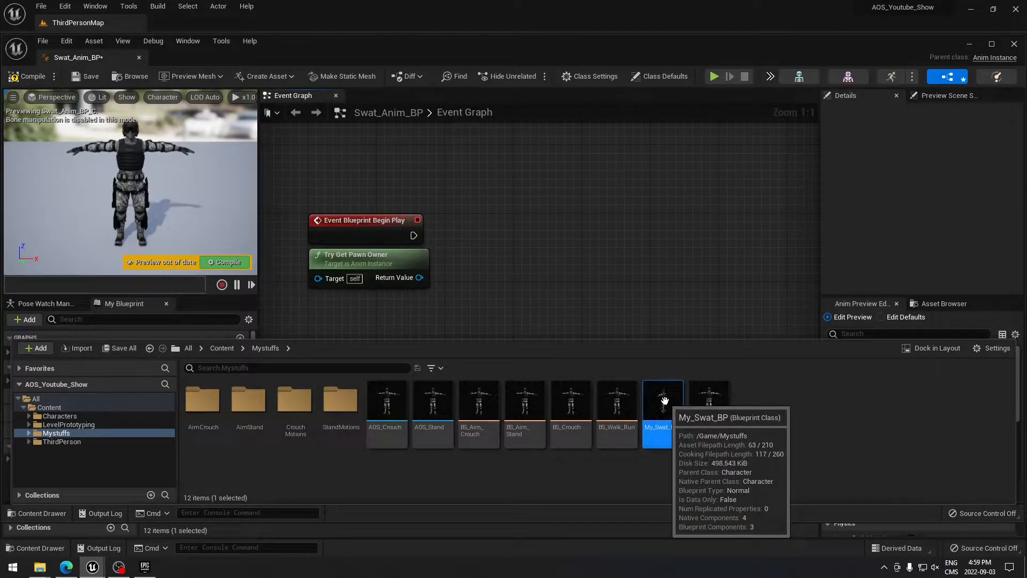
{"action": "double_click", "coordinate": [664, 401]}
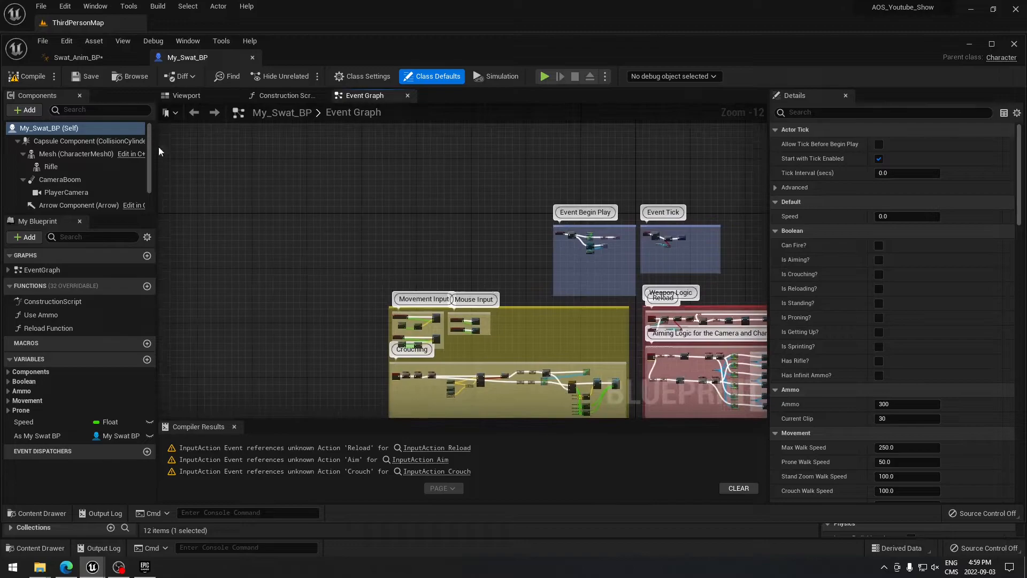
{"action": "left_click", "coordinate": [23, 79]}
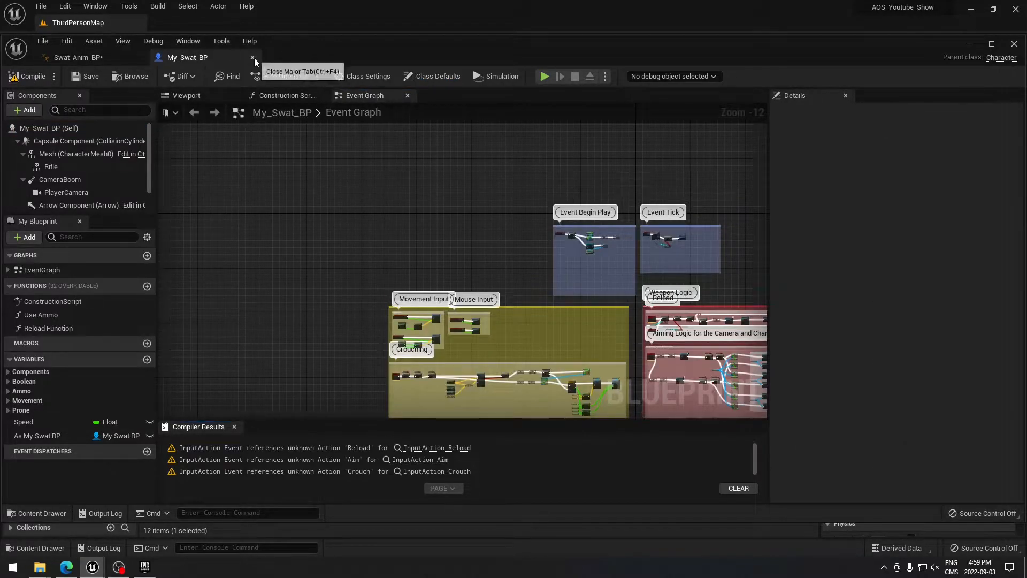
{"action": "left_click", "coordinate": [252, 58]}
Add a Cast To My_Swat_BP node after Event Blueprint Begin Play and feed its Object from Try Get Pawn Owner.
{"action": "left_click_drag", "start_coordinate": [413, 236], "coordinate": [489, 234]}
{"action": "type", "text": "cast to my"}
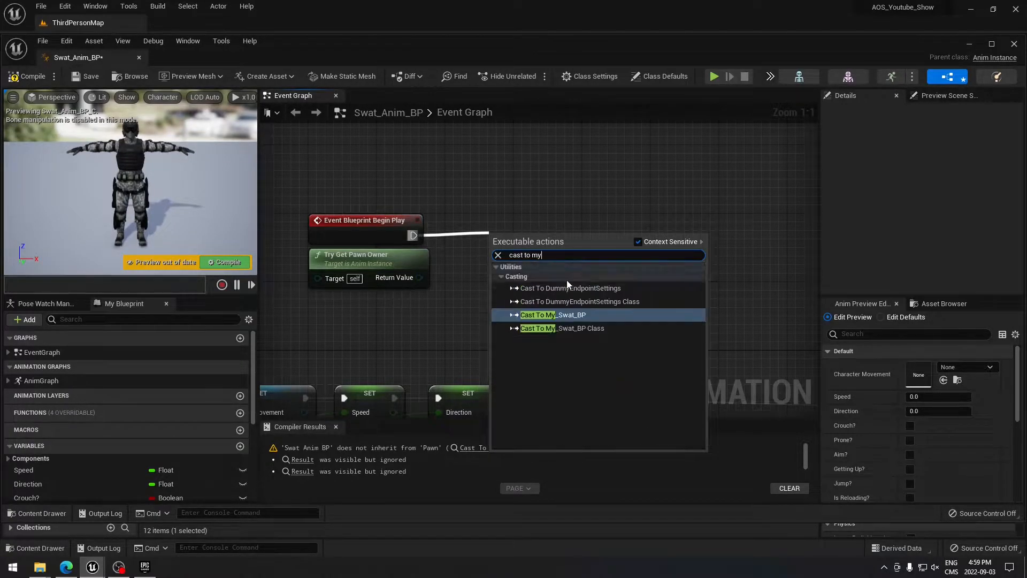
{"action": "left_click", "coordinate": [610, 316]}
{"action": "left_click_drag", "start_coordinate": [497, 250], "coordinate": [419, 277]}
Add a Cast To My_Swat_BP node after Event Blueprint Update Animation and connect its Object to Try Get Pawn Owner.
{"action": "right_click_drag", "start_coordinate": [309, 364], "coordinate": [522, 206]}
{"action": "left_click_drag", "start_coordinate": [389, 252], "coordinate": [461, 248]}
{"action": "type", "text": "cast tomy"}
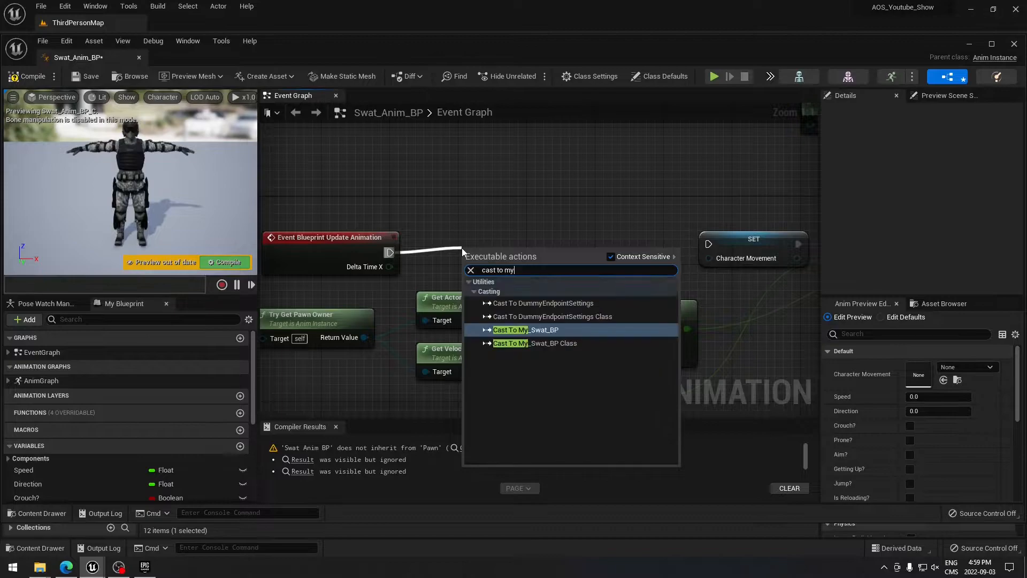
{"action": "left_click", "coordinate": [522, 328]}
{"action": "left_click_drag", "start_coordinate": [521, 255], "coordinate": [522, 229]}
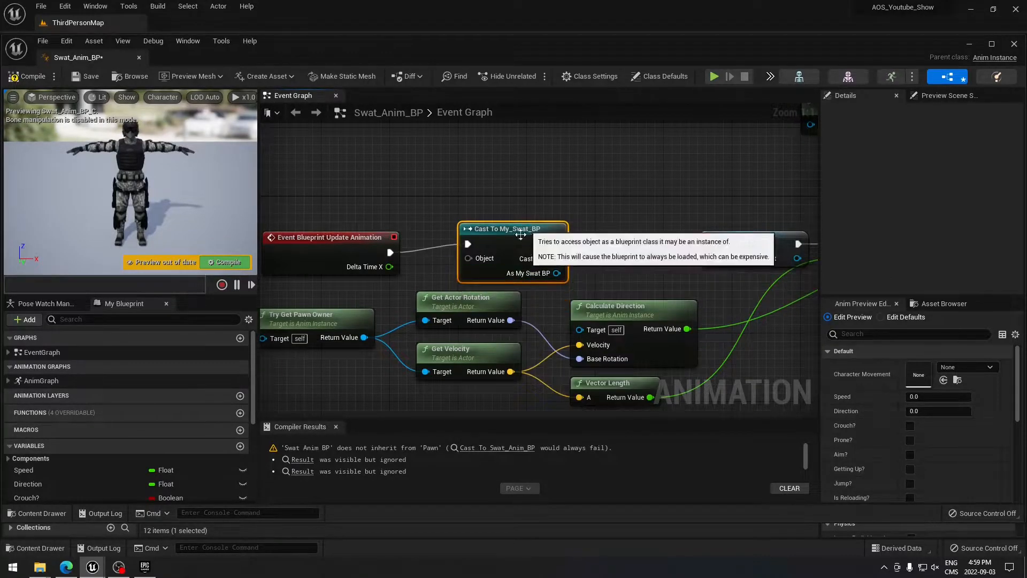
{"action": "left_click_drag", "start_coordinate": [469, 259], "coordinate": [362, 339]}
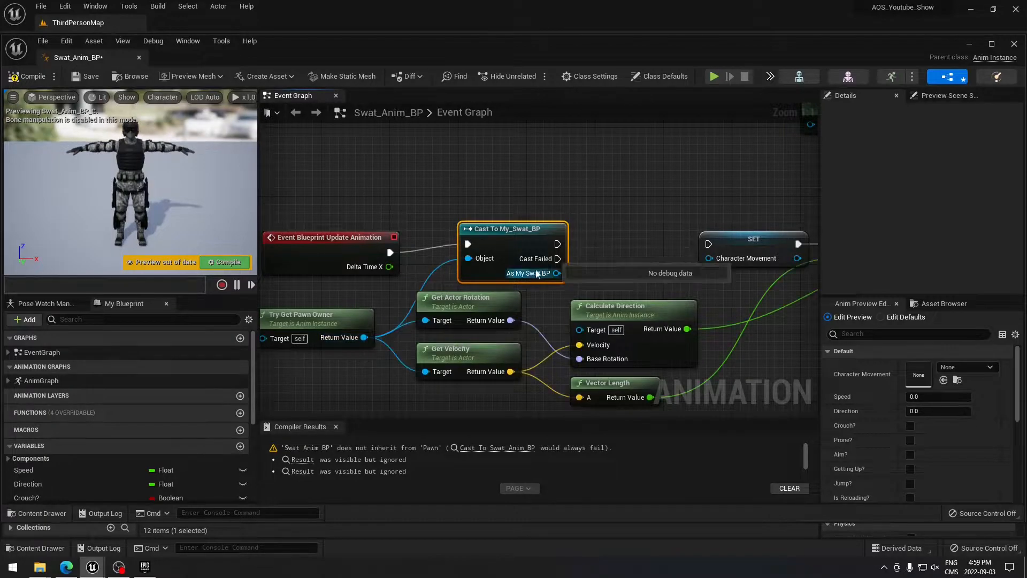
Promote the update cast's As My Swat BP output to a variable, link its SET node to Character Movement's SET and compile.
{"action": "right_click", "coordinate": [557, 274]}
{"action": "left_click", "coordinate": [612, 293]}
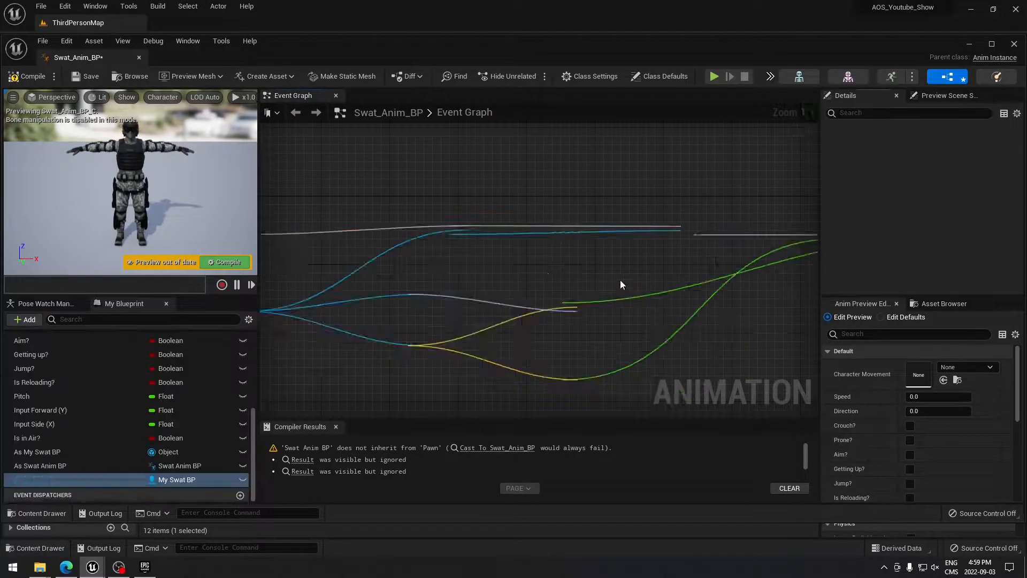
{"action": "left_click_drag", "start_coordinate": [638, 230], "coordinate": [604, 238]}
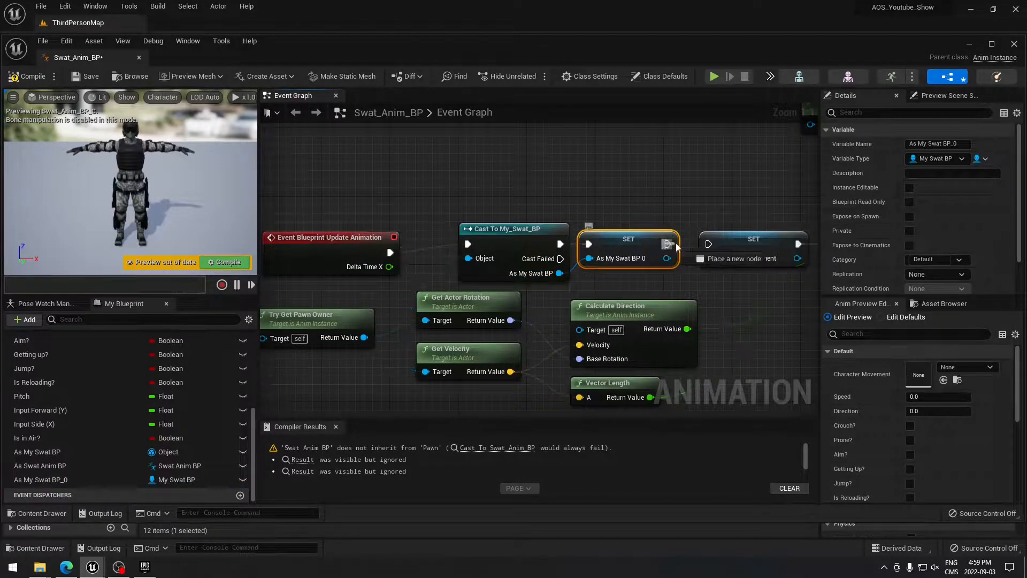
{"action": "left_click", "coordinate": [31, 76]}
Place a getter for the As My Swat BP_0 variable beside the Crouch?, Aim?, Getting Up? and Is Reloading? SET nodes.
{"action": "right_click_drag", "start_coordinate": [622, 193], "coordinate": [440, 191]}
{"action": "scroll", "coordinate": [526, 235], "scroll_direction": "down", "scroll_amount": 3}
{"action": "right_click_drag", "start_coordinate": [682, 277], "coordinate": [255, 203]}
{"action": "right_click_drag", "start_coordinate": [545, 282], "coordinate": [426, 271]}
{"action": "scroll", "coordinate": [508, 293], "scroll_direction": "up", "scroll_amount": 2}
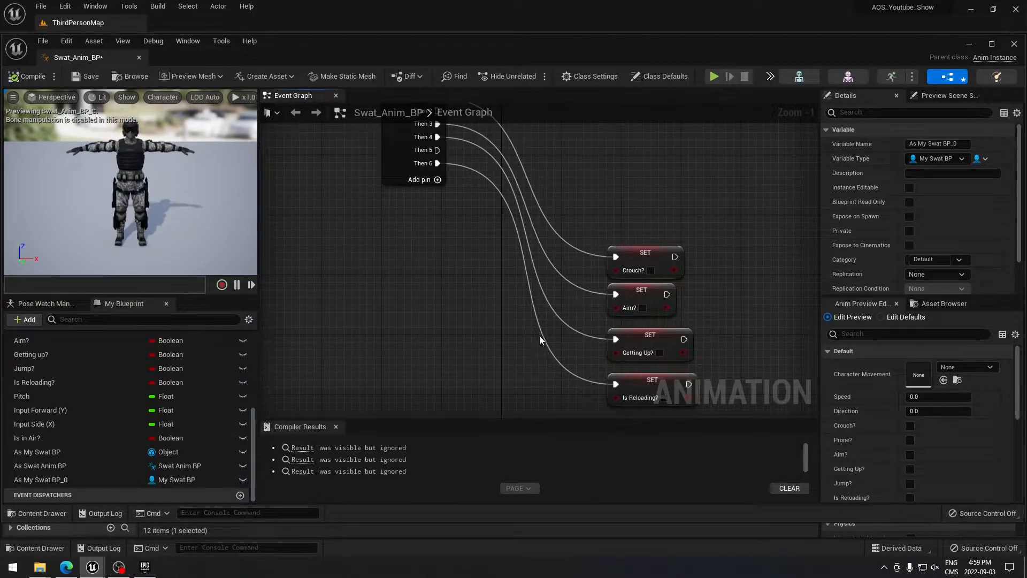
{"action": "right_click_drag", "start_coordinate": [540, 335], "coordinate": [519, 297]}
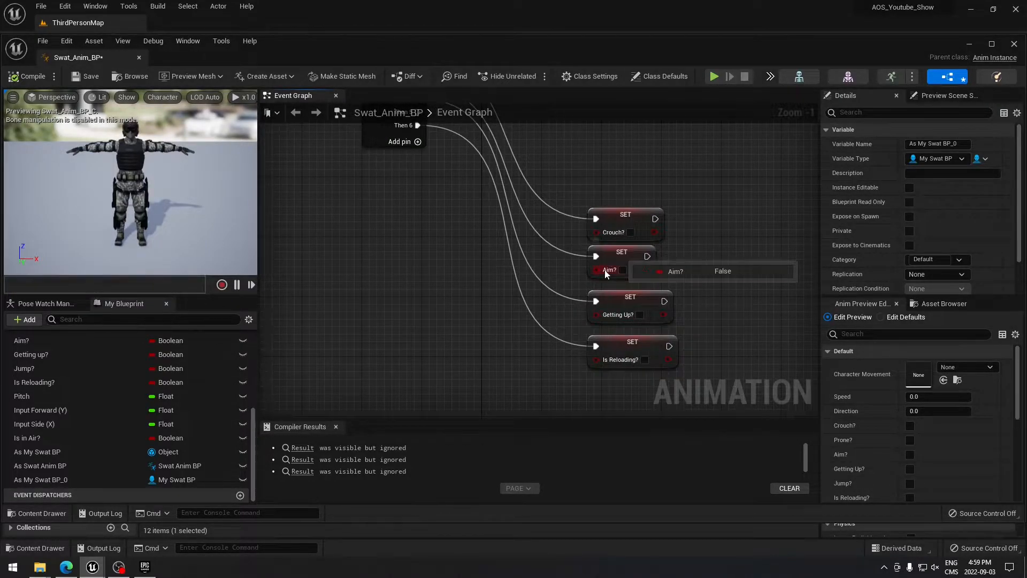
{"action": "left_click", "coordinate": [31, 480]}
{"action": "left_click_drag", "start_coordinate": [31, 481], "coordinate": [381, 297]}
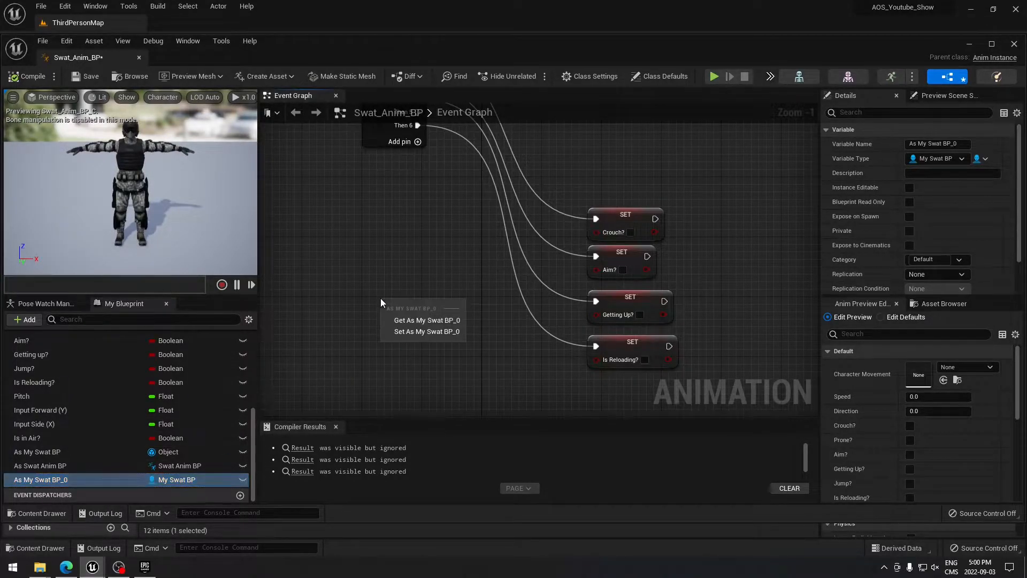
{"action": "left_click", "coordinate": [427, 320]}
Get Is Crouching? from the As My Swat BP_0 reference and connect it to the Crouch? SET node.
{"action": "left_click_drag", "start_coordinate": [408, 288], "coordinate": [454, 204]}
{"action": "type", "text": "crouch"}
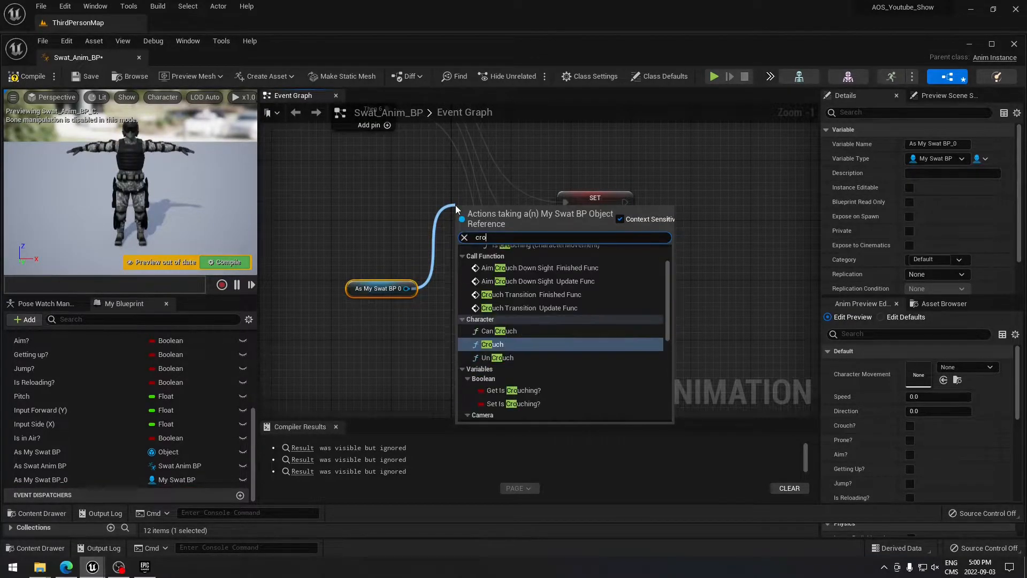
{"action": "left_click", "coordinate": [542, 392]}
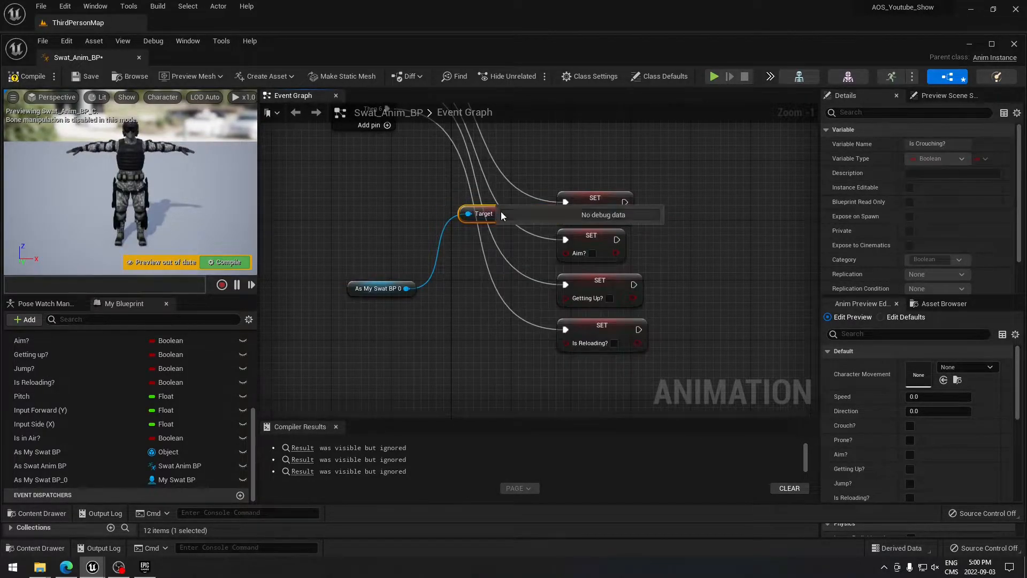
{"action": "left_click_drag", "start_coordinate": [486, 207], "coordinate": [448, 192]}
{"action": "left_click_drag", "start_coordinate": [512, 198], "coordinate": [566, 215]}
Get Is Aiming? from the As My Swat BP_0 reference and connect it to the Aim? SET node.
{"action": "left_click_drag", "start_coordinate": [406, 288], "coordinate": [454, 265]}
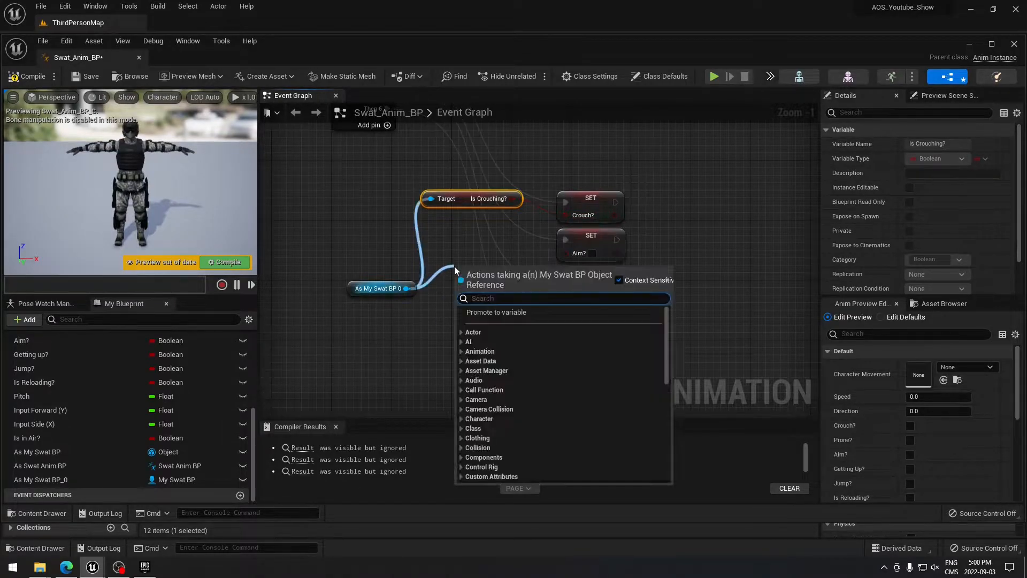
{"action": "type", "text": "get"}
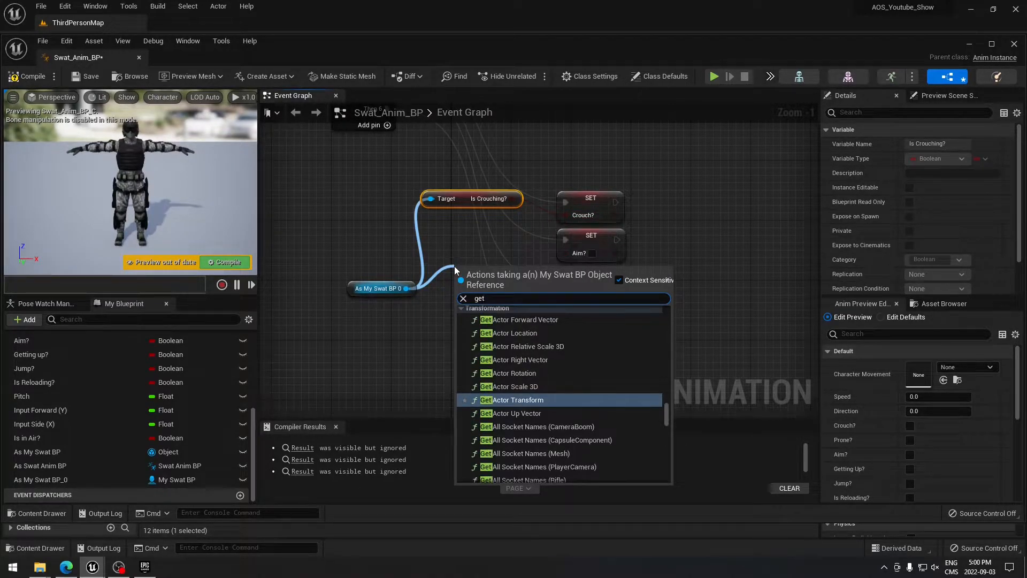
{"action": "type", "text": " aim"}
{"action": "left_click", "coordinate": [503, 353]}
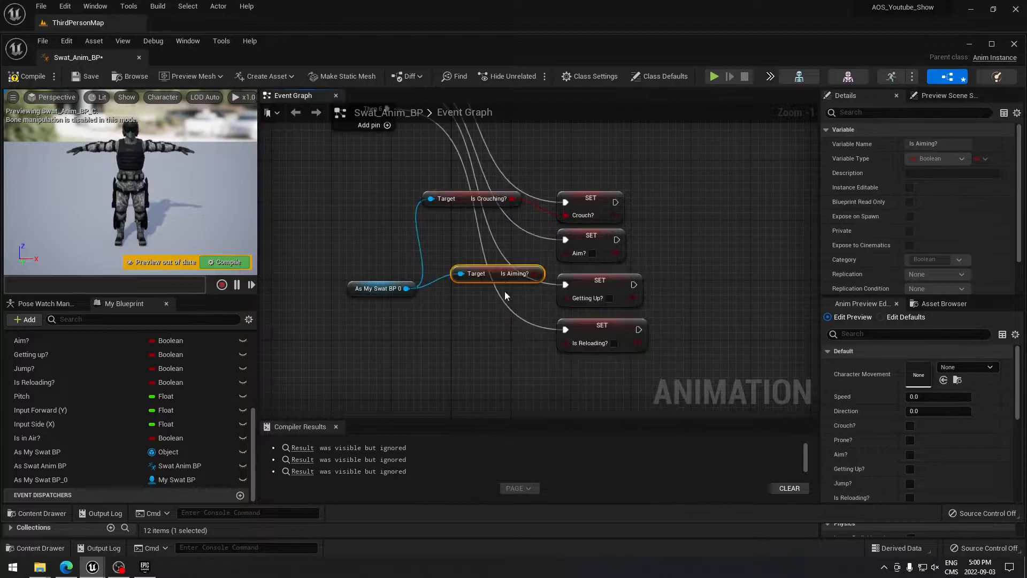
{"action": "left_click_drag", "start_coordinate": [492, 275], "coordinate": [566, 251]}
Get Is Getting Up? from the As My Swat BP_0 reference and connect it to the Getting Up? SET node.
{"action": "left_click_drag", "start_coordinate": [406, 288], "coordinate": [457, 297]}
{"action": "type", "text": "getting"}
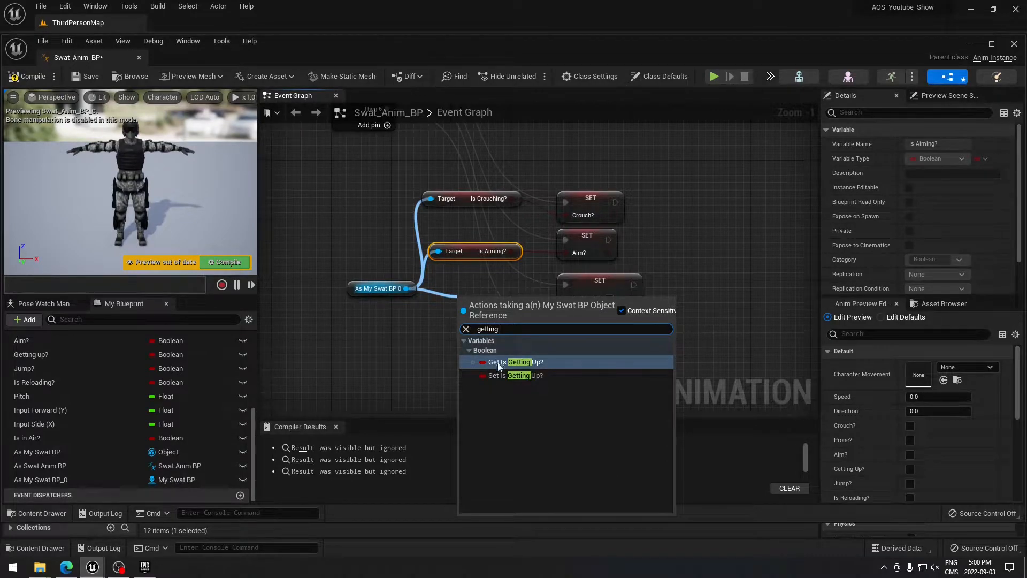
{"action": "left_click", "coordinate": [497, 362]}
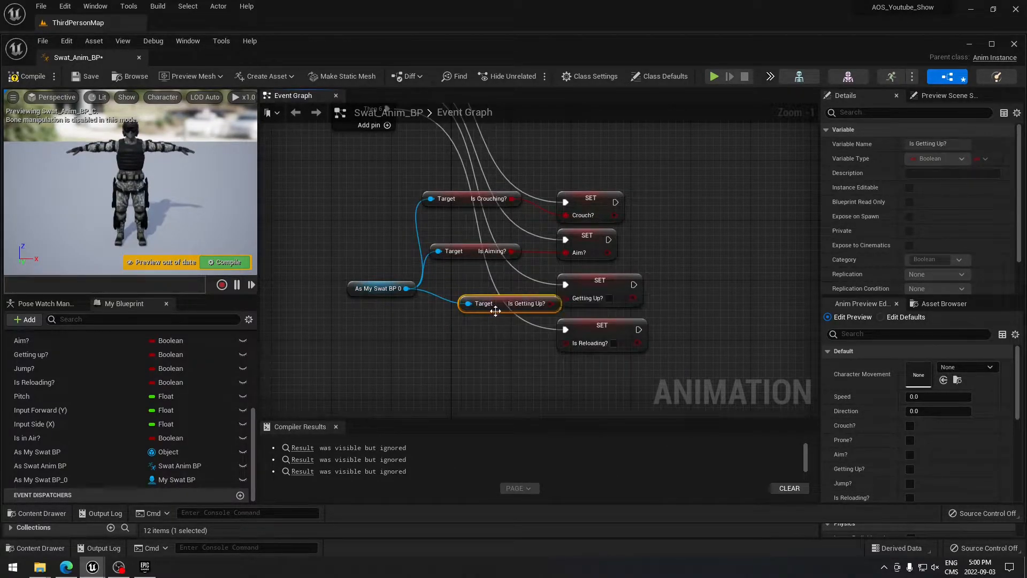
{"action": "left_click_drag", "start_coordinate": [495, 311], "coordinate": [565, 297]}
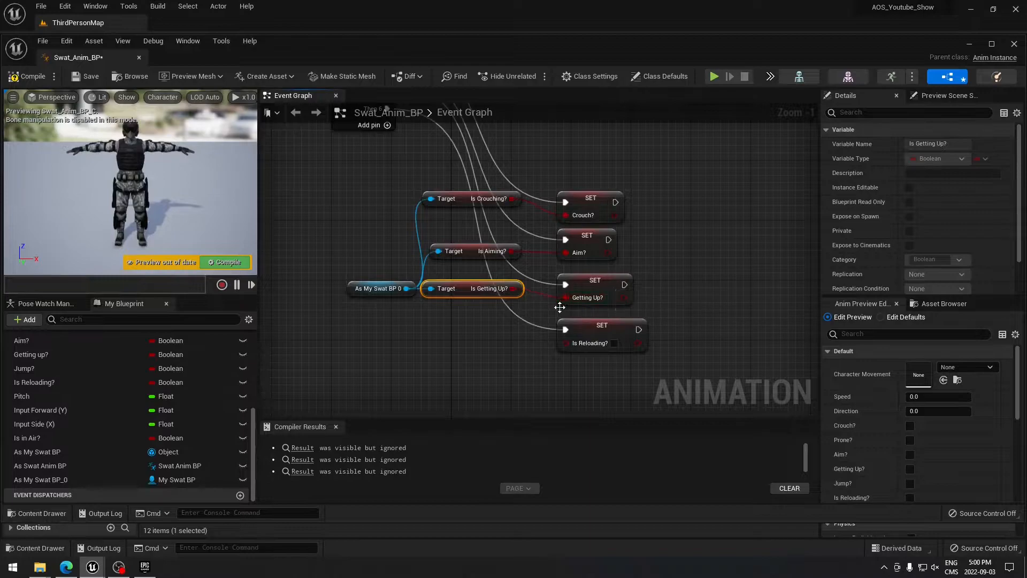
Get Is Reloading? from the As My Swat BP_0 reference, connect it to the Is Reloading? SET node and compile the blueprint.
{"action": "left_click_drag", "start_coordinate": [406, 288], "coordinate": [464, 355]}
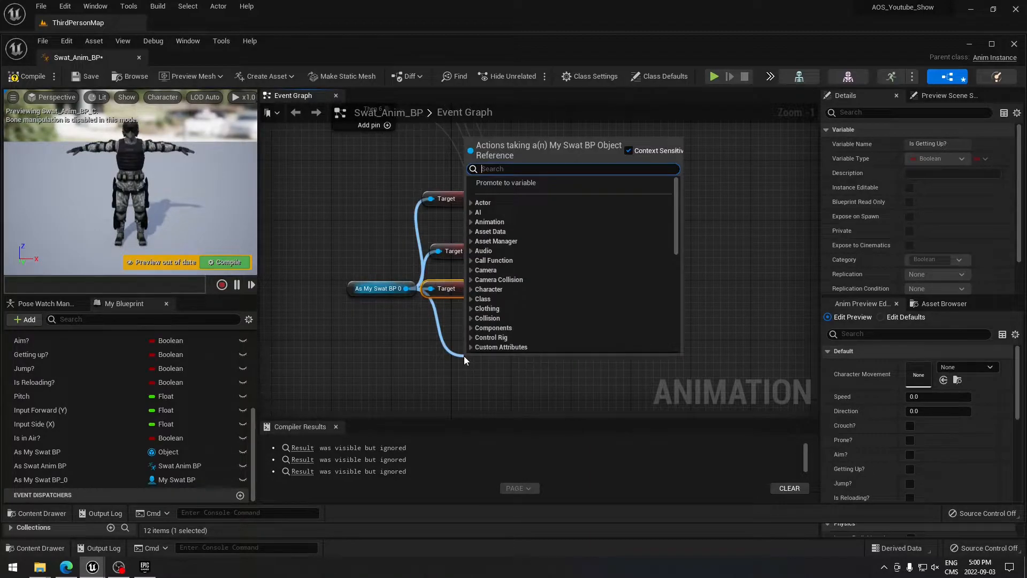
{"action": "type", "text": "get realo"}
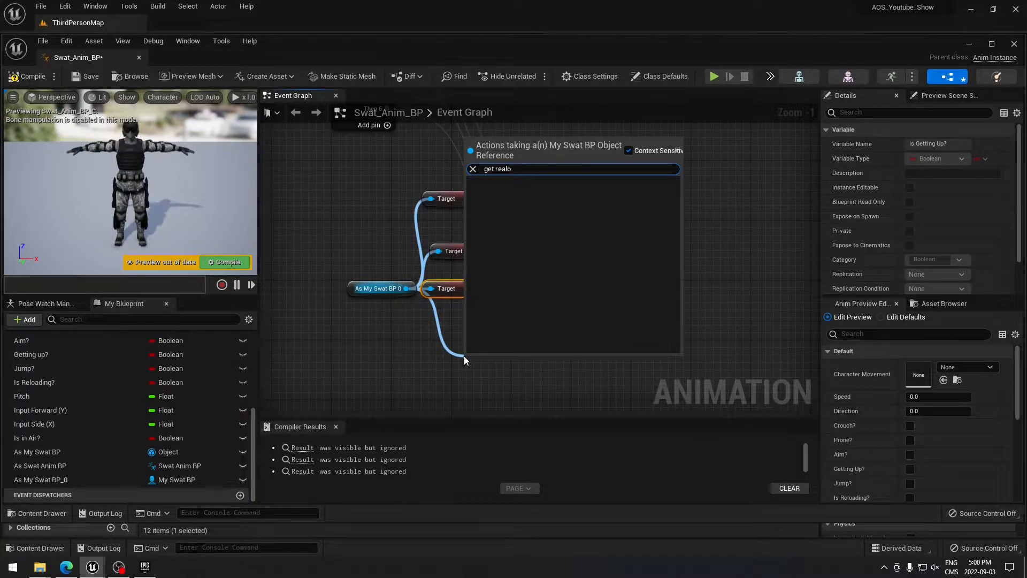
{"action": "key", "text": "BackSpace"}
{"action": "key", "text": "BackSpace"}
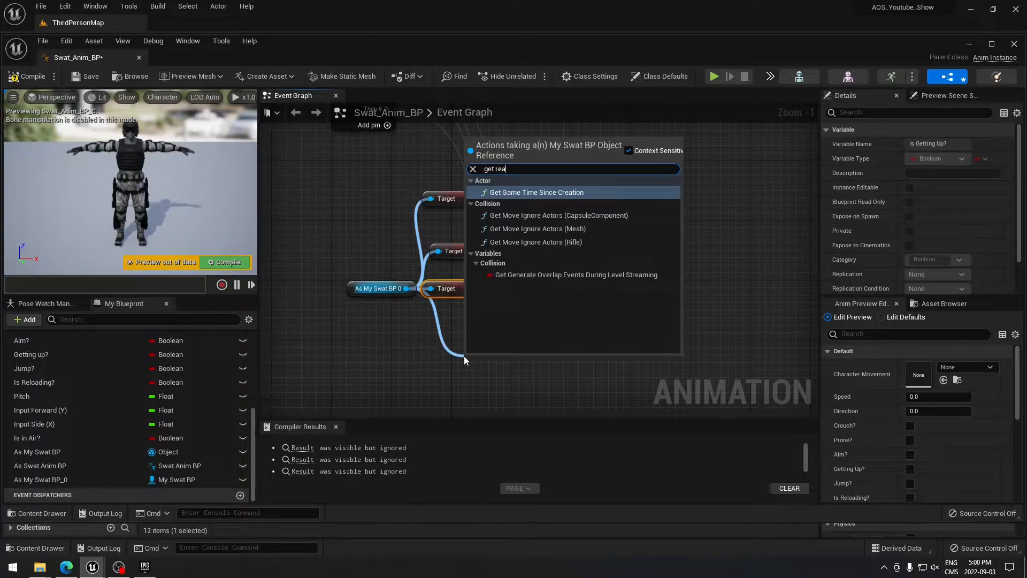
{"action": "key", "text": "BackSpace"}
{"action": "type", "text": "load"}
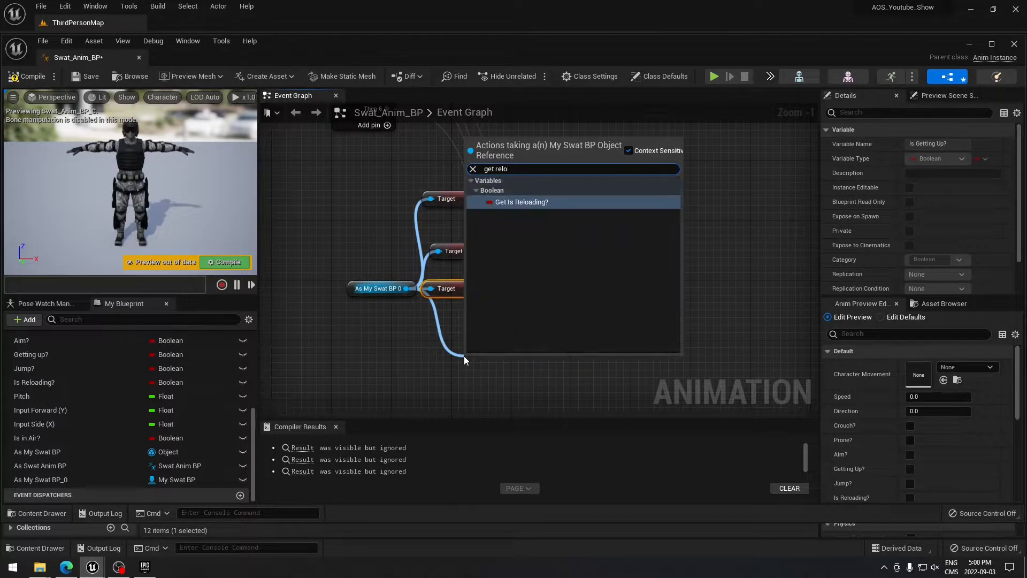
{"action": "left_click", "coordinate": [532, 205]}
{"action": "left_click_drag", "start_coordinate": [556, 365], "coordinate": [565, 342]}
{"action": "left_click_drag", "start_coordinate": [500, 364], "coordinate": [477, 334]}
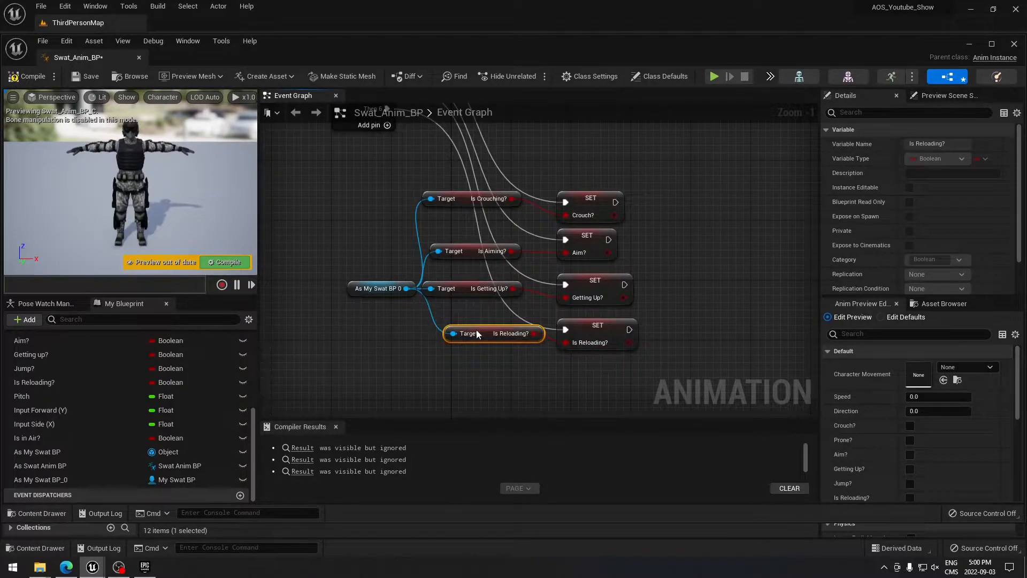
{"action": "left_click", "coordinate": [36, 79]}
Open the AnimGraph and dock the Swat_Anim_BP editor into the main editor window.
{"action": "right_click_drag", "start_coordinate": [344, 261], "coordinate": [810, 368]}
{"action": "scroll", "coordinate": [395, 323], "scroll_direction": "down", "scroll_amount": 4}
{"action": "right_click_drag", "start_coordinate": [725, 322], "coordinate": [378, 279]}
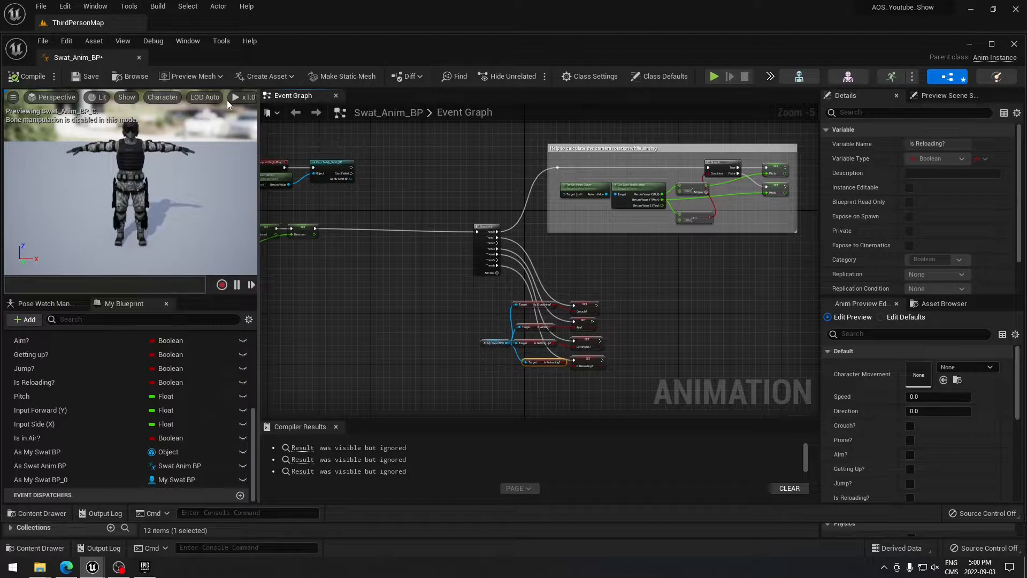
{"action": "left_click_drag", "start_coordinate": [253, 424], "coordinate": [259, 337]}
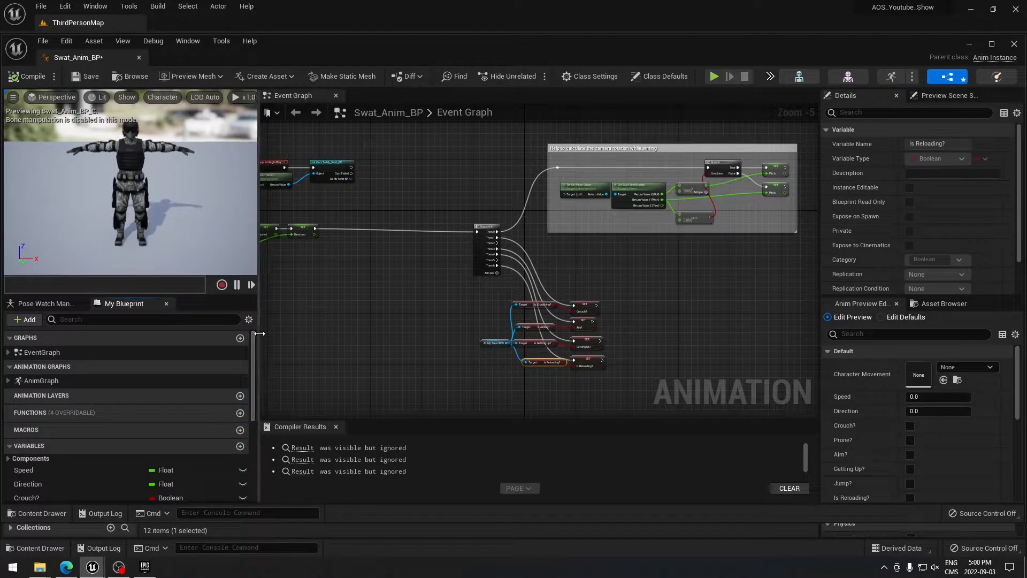
{"action": "double_click", "coordinate": [63, 383]}
{"action": "left_click_drag", "start_coordinate": [78, 57], "coordinate": [165, 23]}
Examine the AnimGraph's pose nodes, the Event Graph and the states and transitions of the Locomotion state machine.
{"action": "right_click_drag", "start_coordinate": [343, 140], "coordinate": [304, 117]}
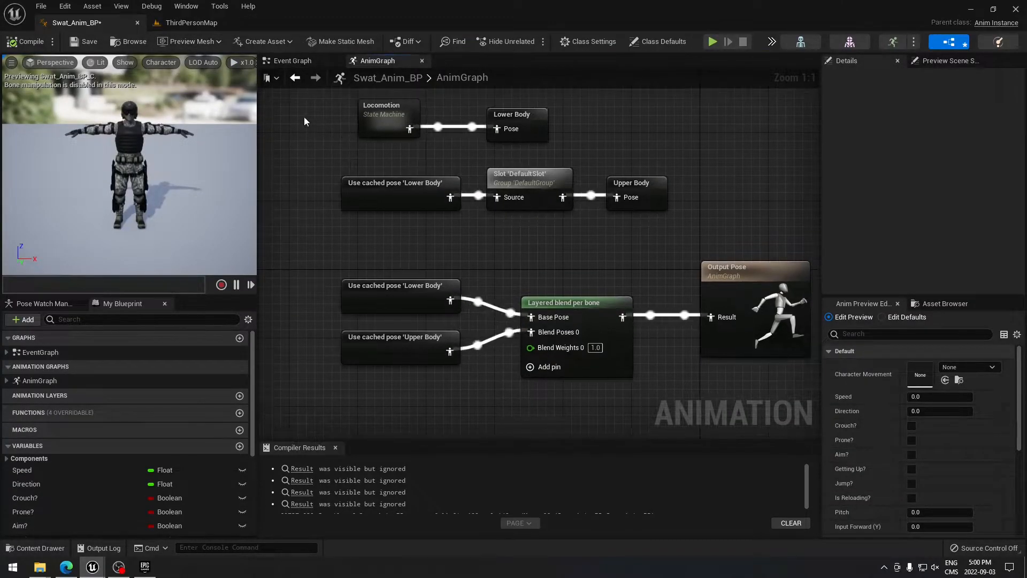
{"action": "left_click_drag", "start_coordinate": [325, 126], "coordinate": [754, 436]}
{"action": "right_click_drag", "start_coordinate": [306, 166], "coordinate": [330, 244]}
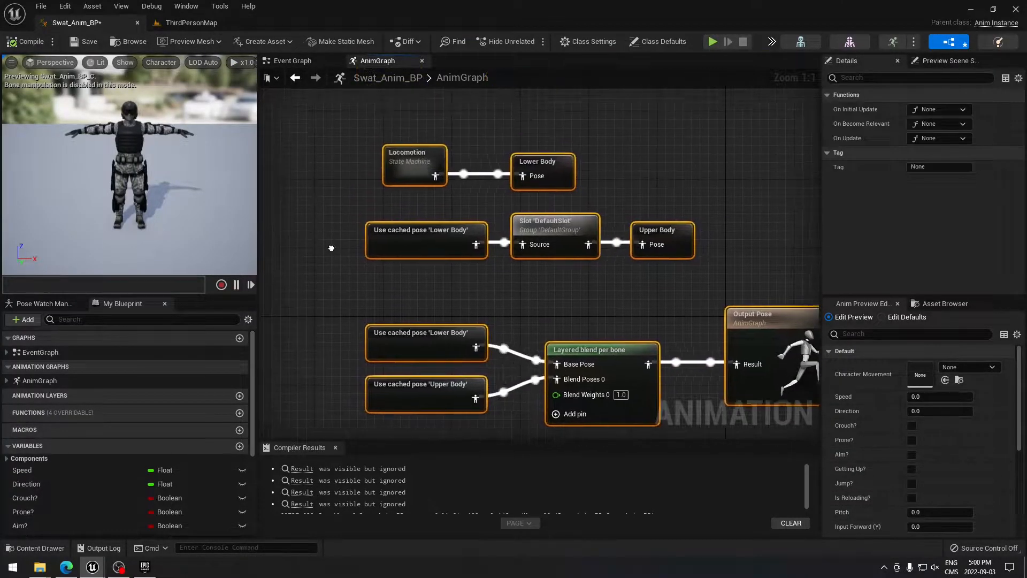
{"action": "double_click", "coordinate": [431, 160]}
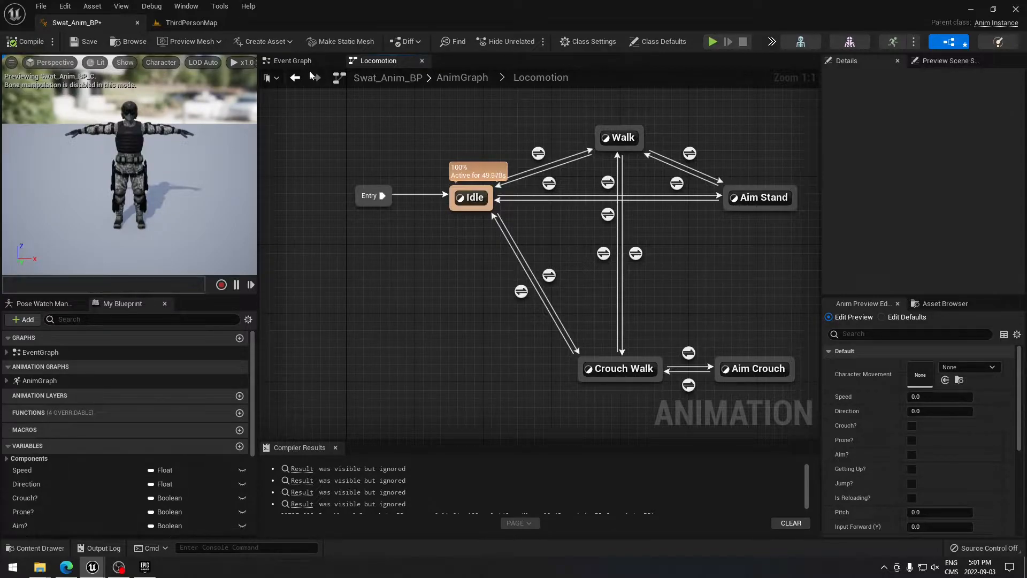
{"action": "left_click", "coordinate": [293, 60]}
{"action": "right_click_drag", "start_coordinate": [352, 159], "coordinate": [571, 276]}
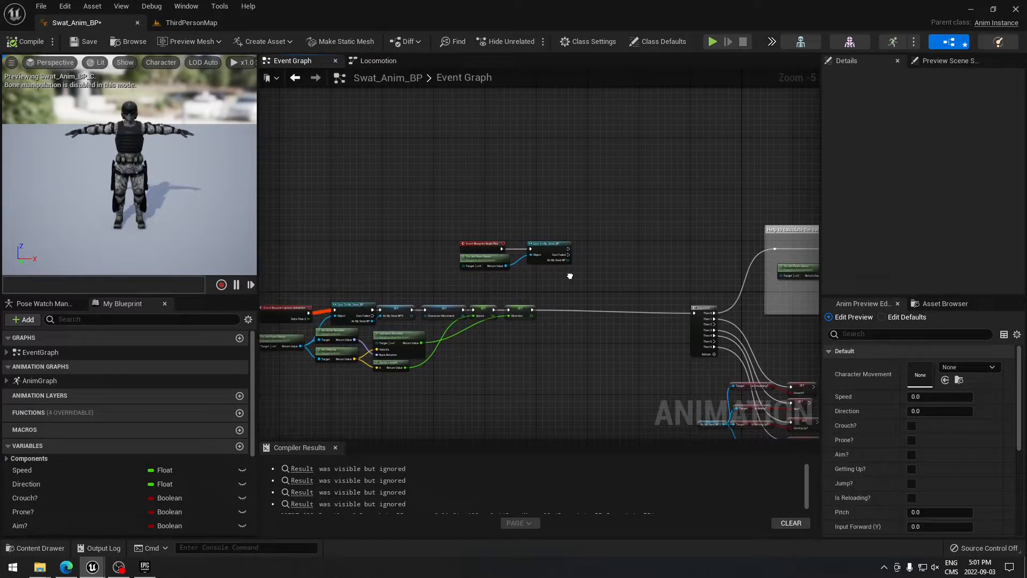
{"action": "left_click", "coordinate": [392, 66]}
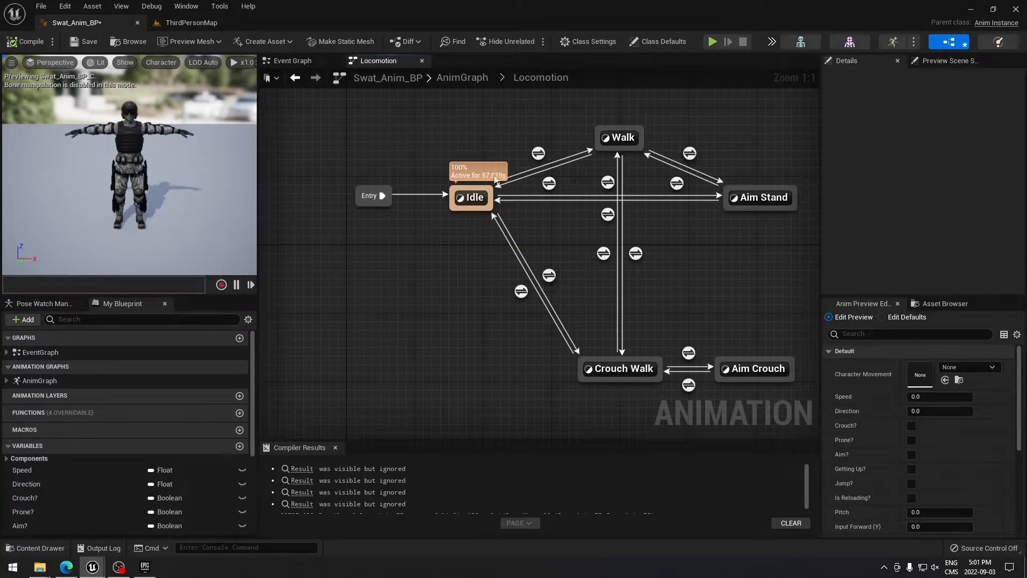
{"action": "right_click_drag", "start_coordinate": [531, 215], "coordinate": [495, 255]}
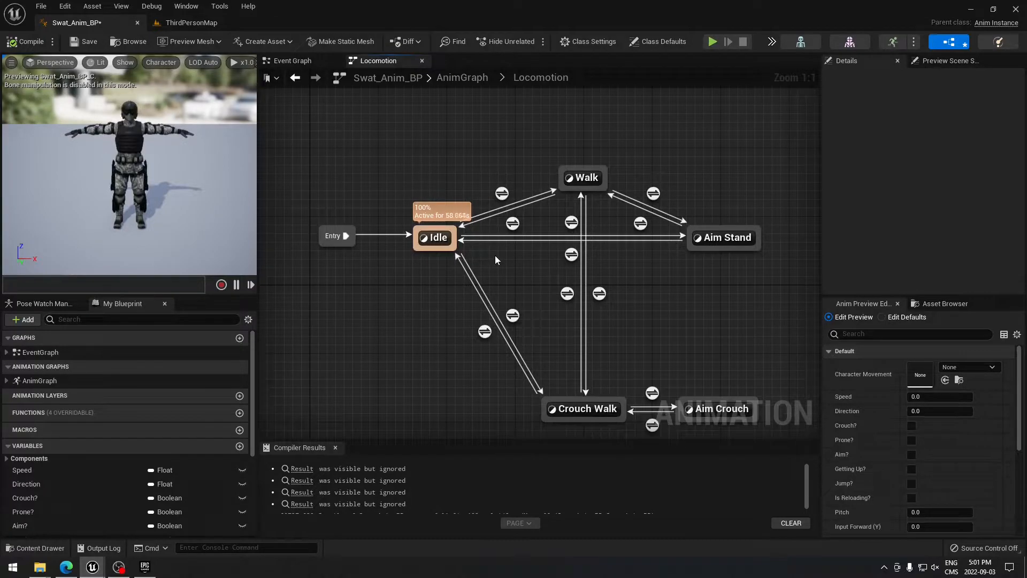
Set the Index 0 sequence of the Idle state's Random Sequence Player to idle and compile the blueprint.
{"action": "double_click", "coordinate": [436, 237]}
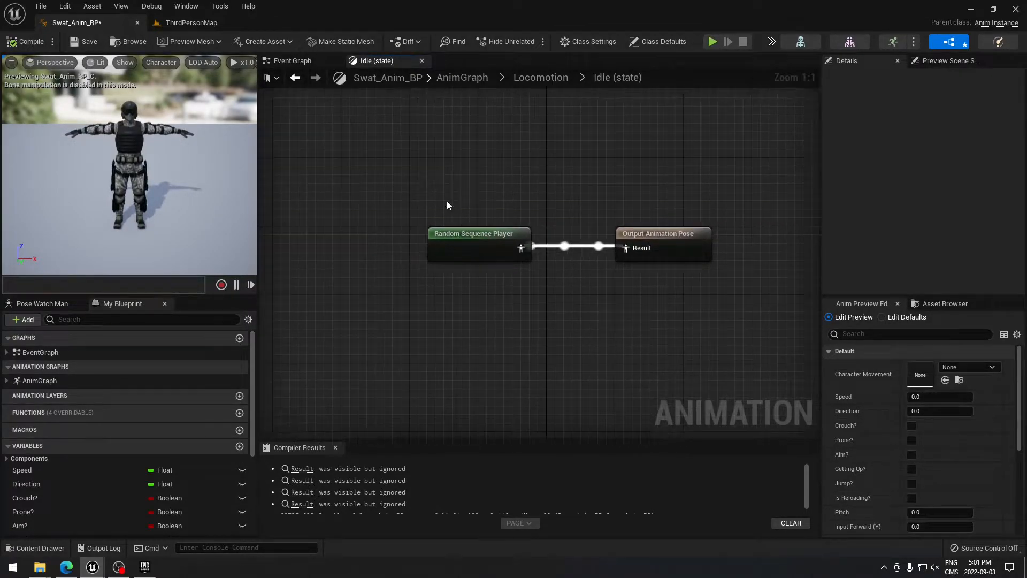
{"action": "left_click", "coordinate": [506, 234]}
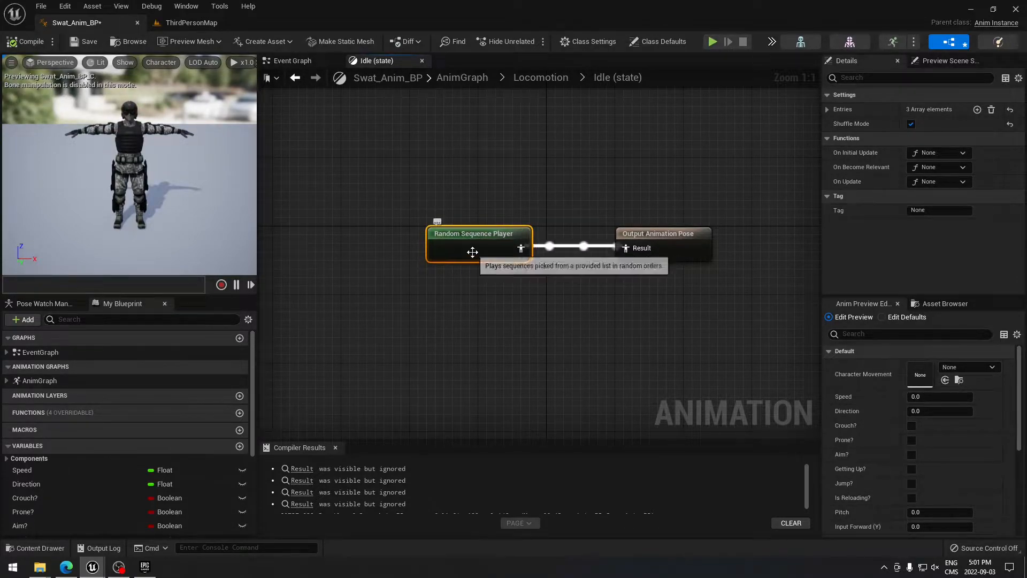
{"action": "left_click", "coordinate": [827, 110]}
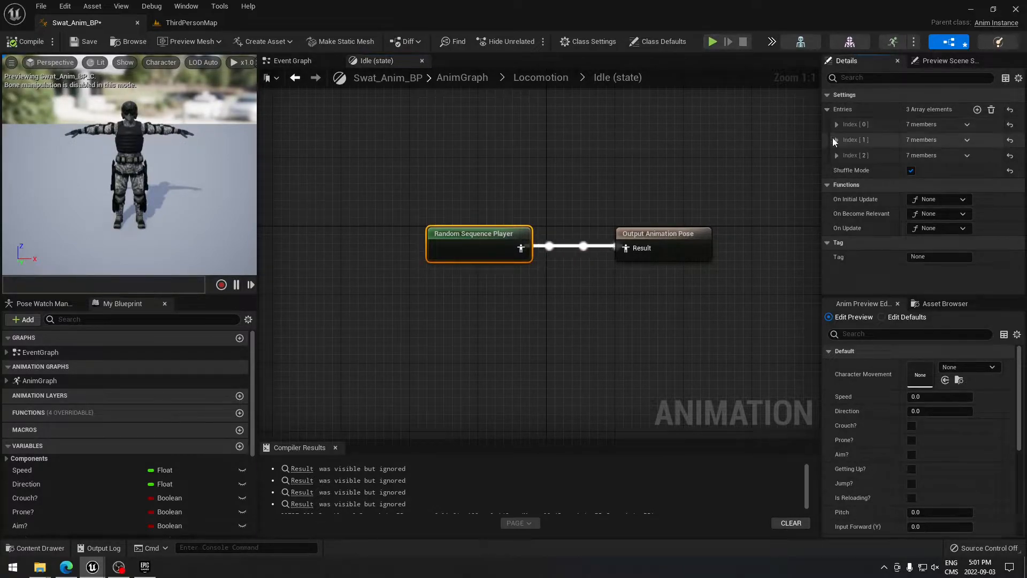
{"action": "left_click", "coordinate": [836, 125]}
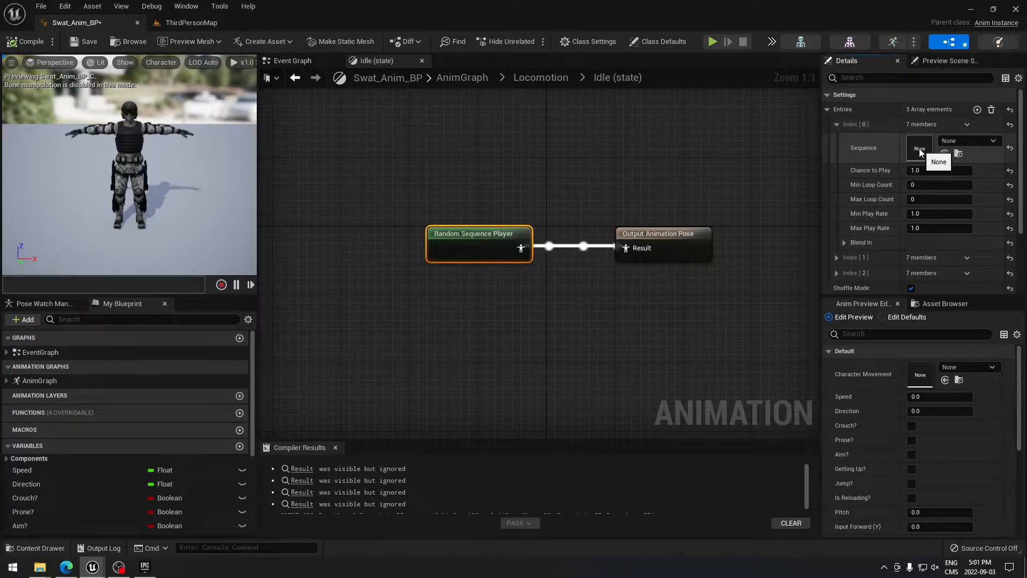
{"action": "left_click", "coordinate": [988, 143]}
{"action": "type", "text": "idle"}
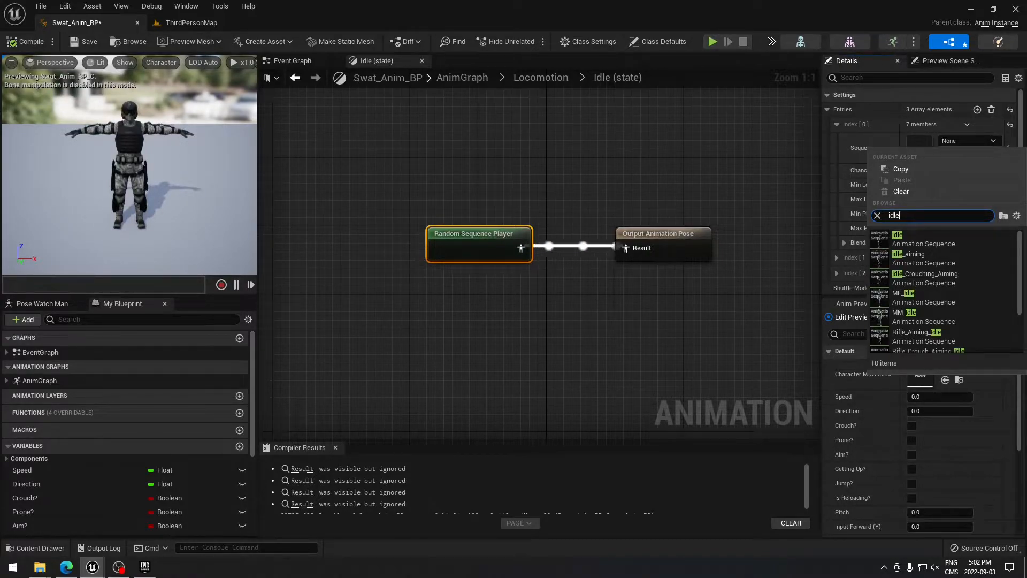
{"action": "left_click", "coordinate": [920, 243]}
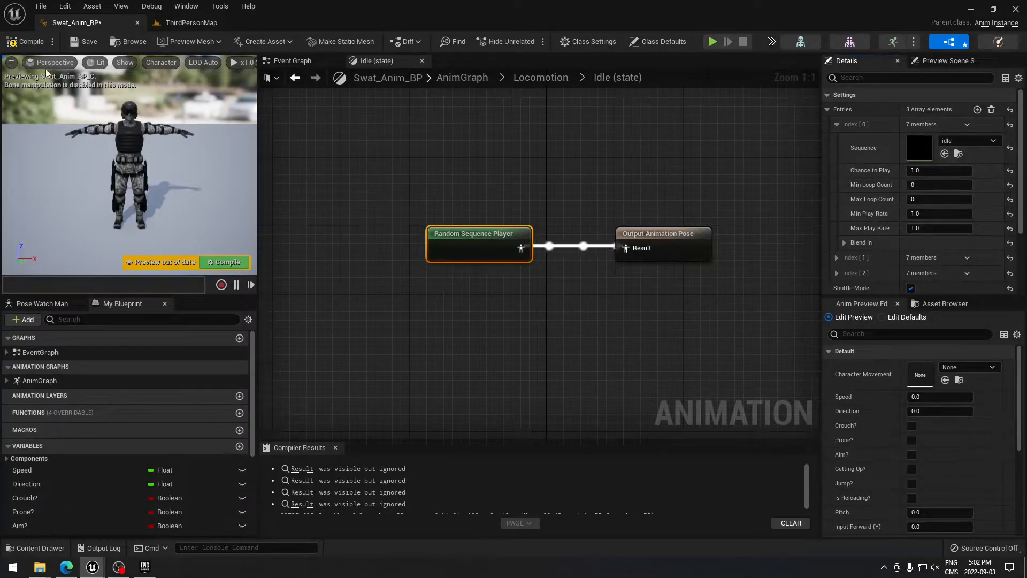
{"action": "left_click", "coordinate": [27, 43]}
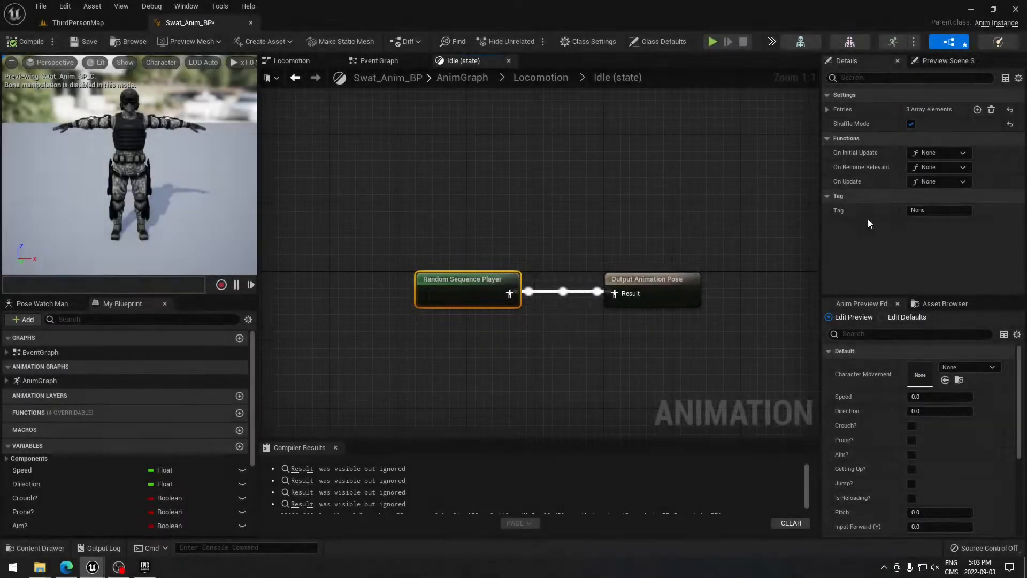
Assign the idle animation again as the Index 0 sequence of the Random Sequence Player.
{"action": "left_click", "coordinate": [828, 110]}
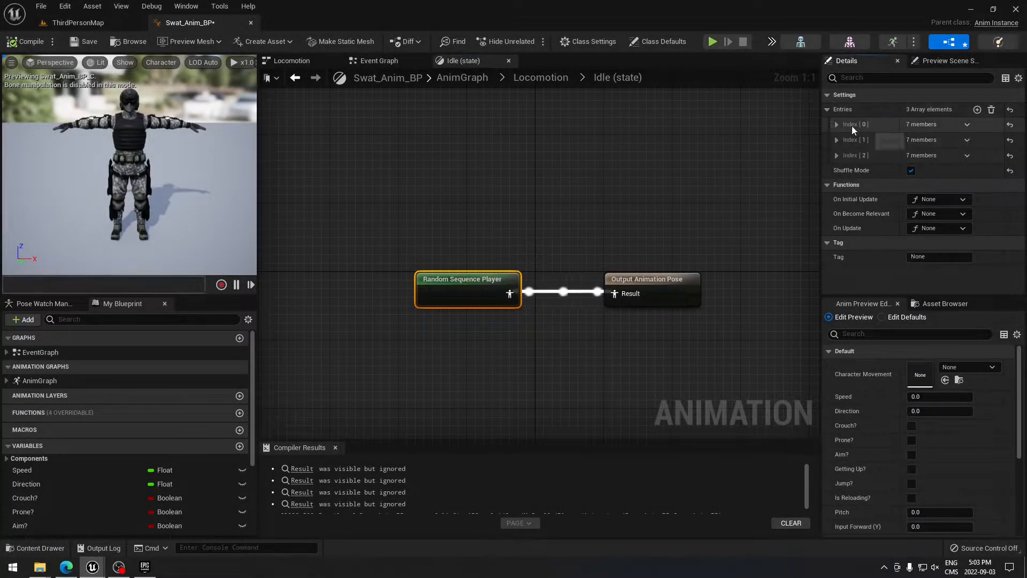
{"action": "left_click", "coordinate": [836, 124]}
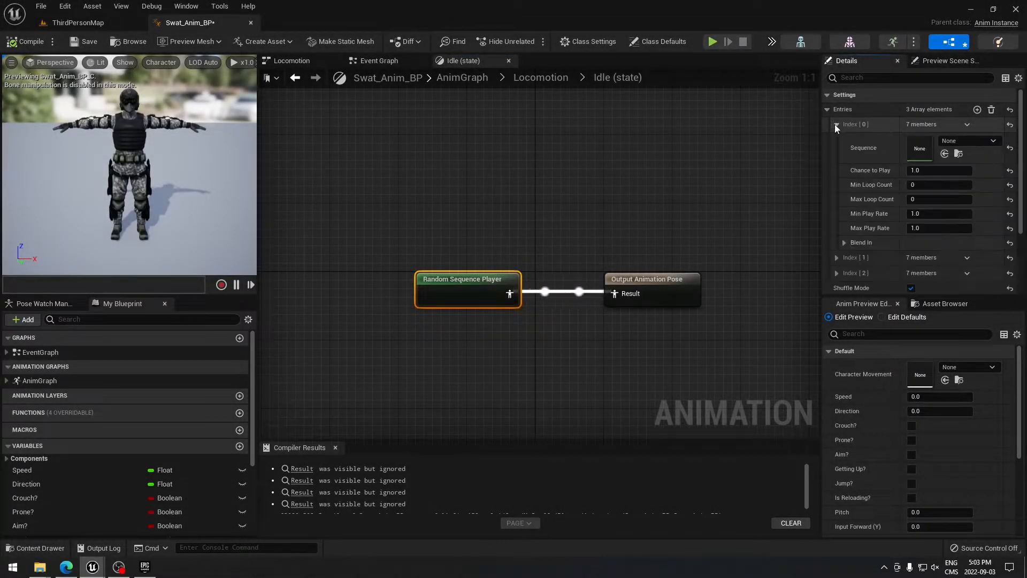
{"action": "left_click", "coordinate": [991, 141]}
{"action": "type", "text": "idle"}
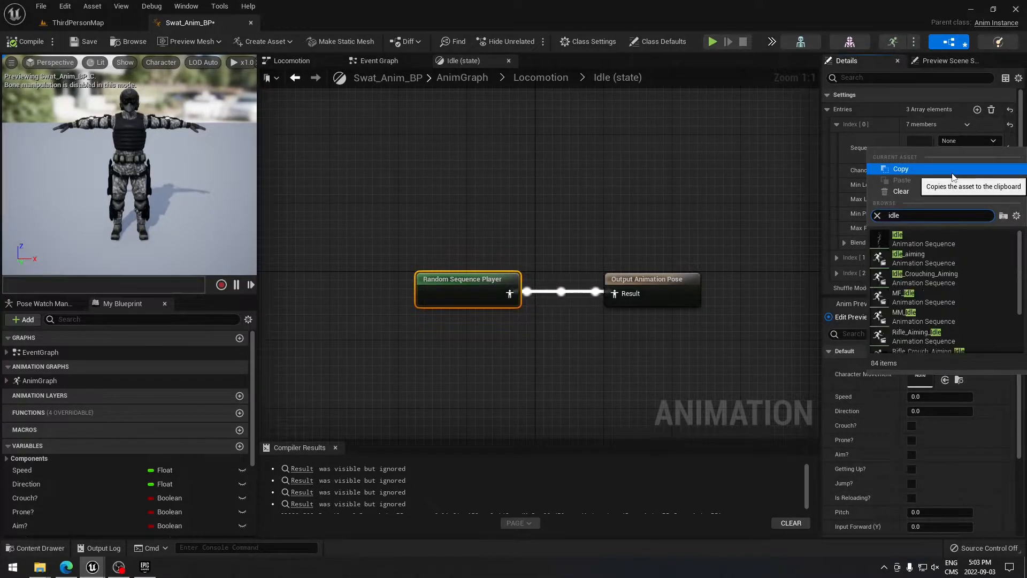
{"action": "left_click", "coordinate": [935, 240]}
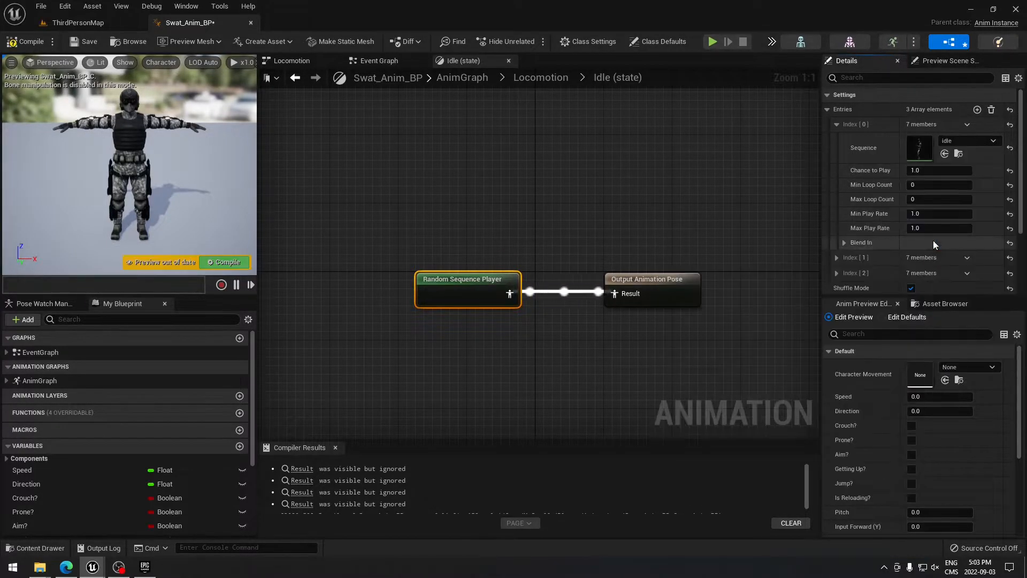
Assign idle_aiming as the Index 1 sequence of the Random Sequence Player.
{"action": "left_click", "coordinate": [837, 124]}
{"action": "left_click", "coordinate": [837, 140]}
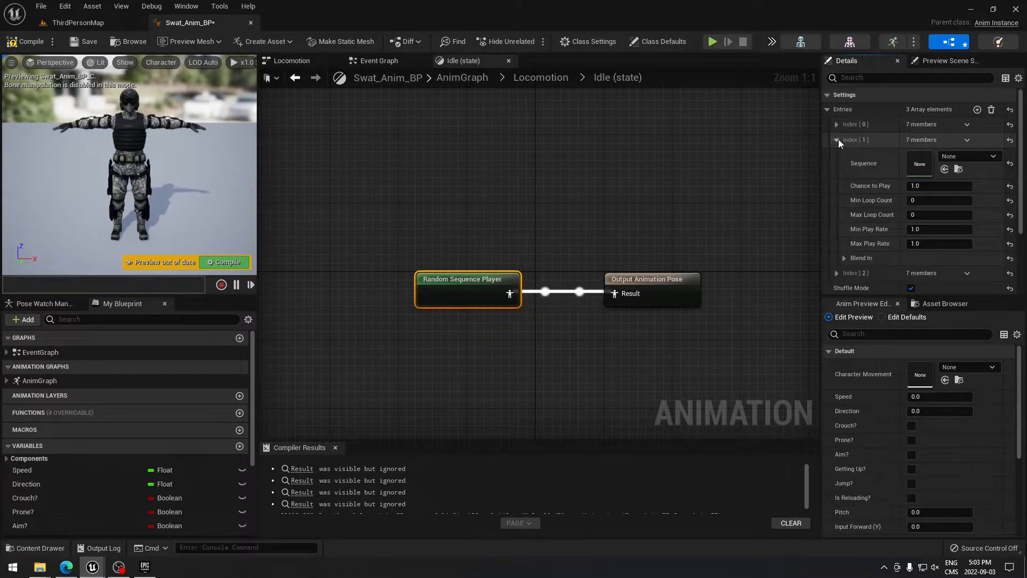
{"action": "left_click", "coordinate": [970, 156]}
{"action": "type", "text": "idl"}
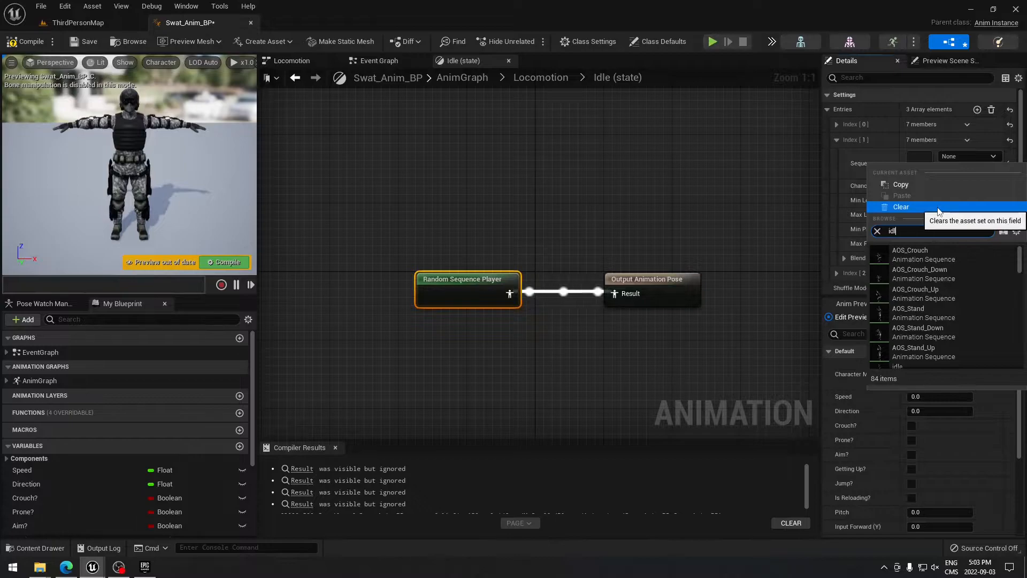
{"action": "type", "text": "e"}
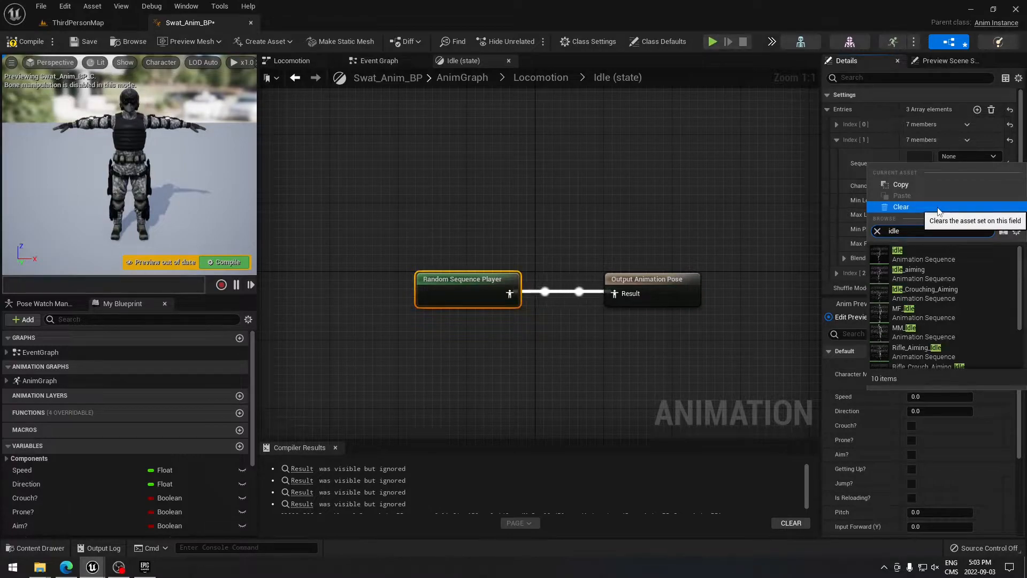
{"action": "left_click", "coordinate": [955, 269]}
Assign Rifle_Idle_2 as the Index 2 sequence of the Random Sequence Player.
{"action": "left_click", "coordinate": [837, 138]}
{"action": "left_click", "coordinate": [864, 155]}
{"action": "left_click", "coordinate": [966, 172]}
{"action": "type", "text": "idle"}
{"action": "left_click_drag", "start_coordinate": [1020, 291], "coordinate": [1023, 338]}
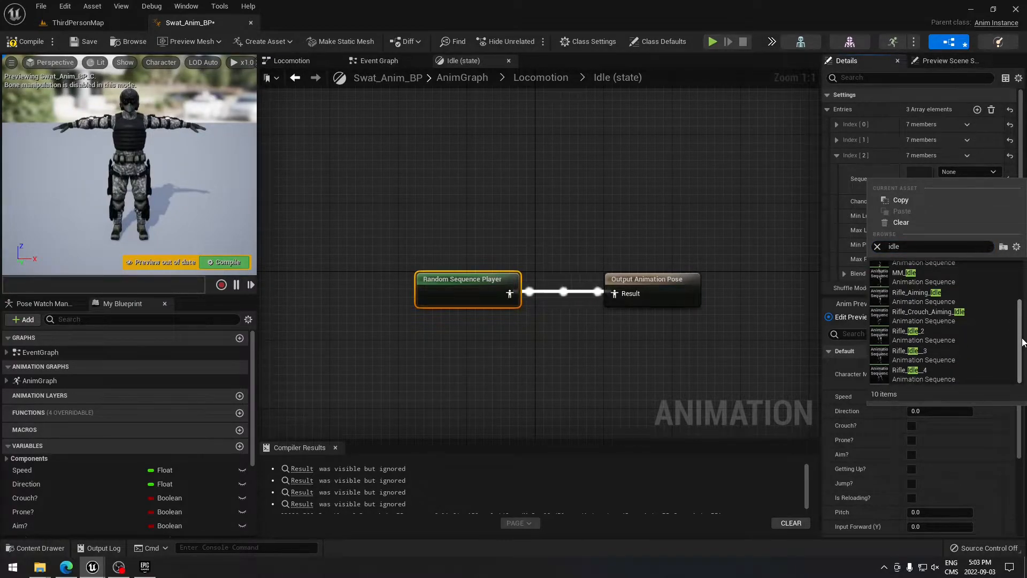
{"action": "left_click", "coordinate": [892, 338]}
Change the Index 1 sequence of the Random Sequence Player to Rifle_Idle__3.
{"action": "left_click", "coordinate": [837, 139]}
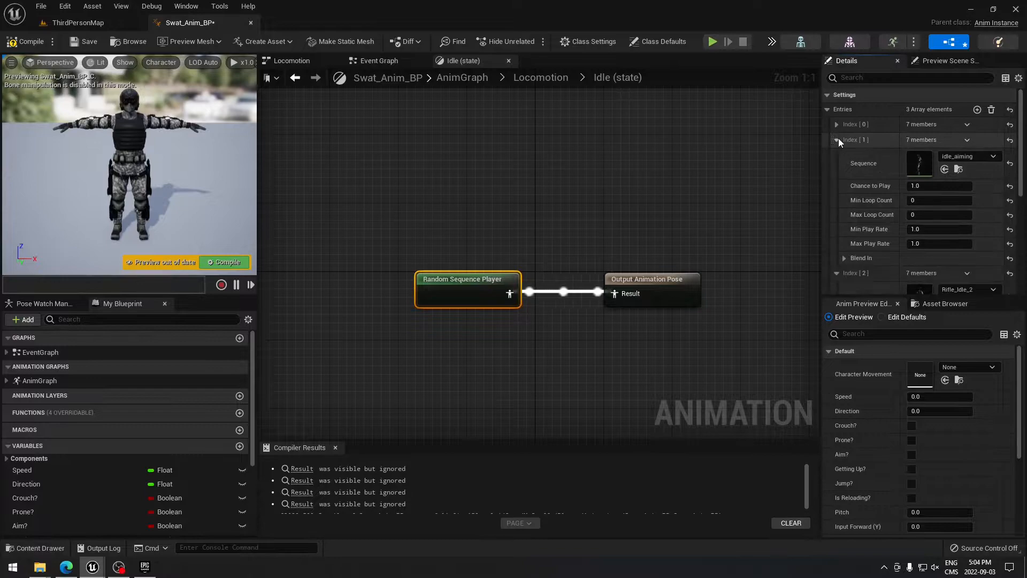
{"action": "left_click", "coordinate": [979, 156]}
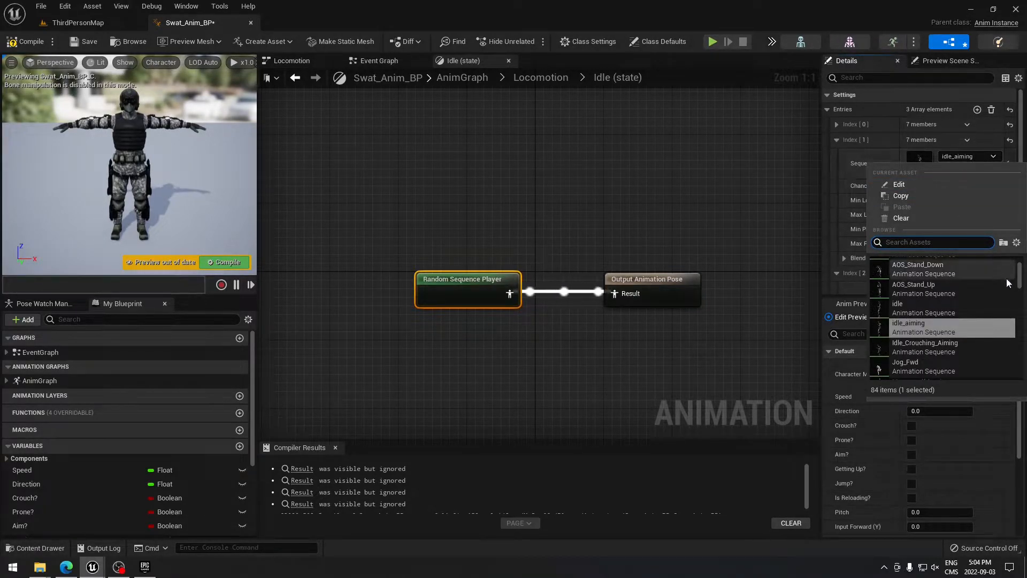
{"action": "scroll", "coordinate": [944, 319], "scroll_direction": "down", "scroll_amount": 10}
{"action": "scroll", "coordinate": [944, 318], "scroll_direction": "down", "scroll_amount": 3}
{"action": "left_click", "coordinate": [933, 244]}
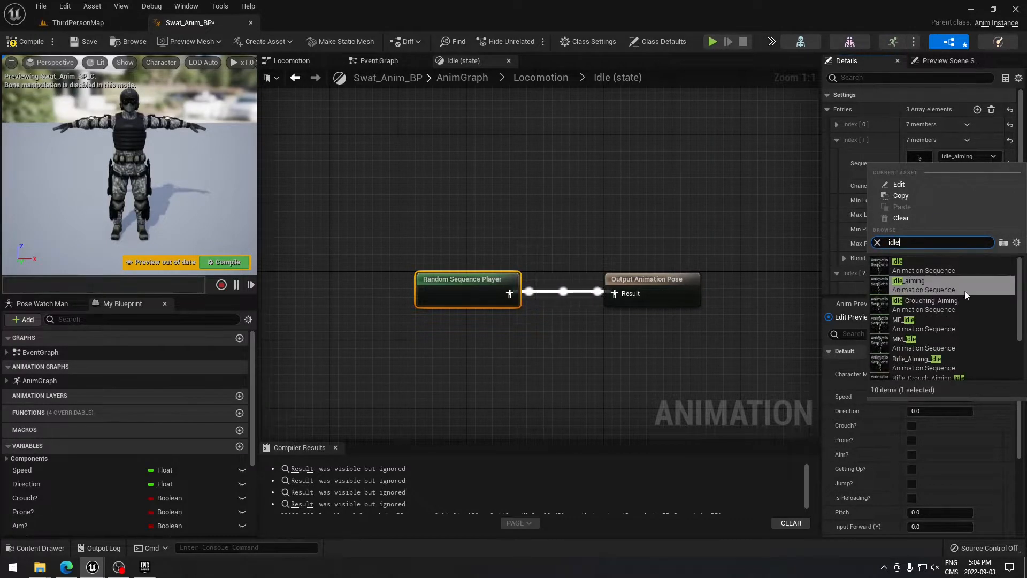
{"action": "mouse_move", "coordinate": [932, 334]}
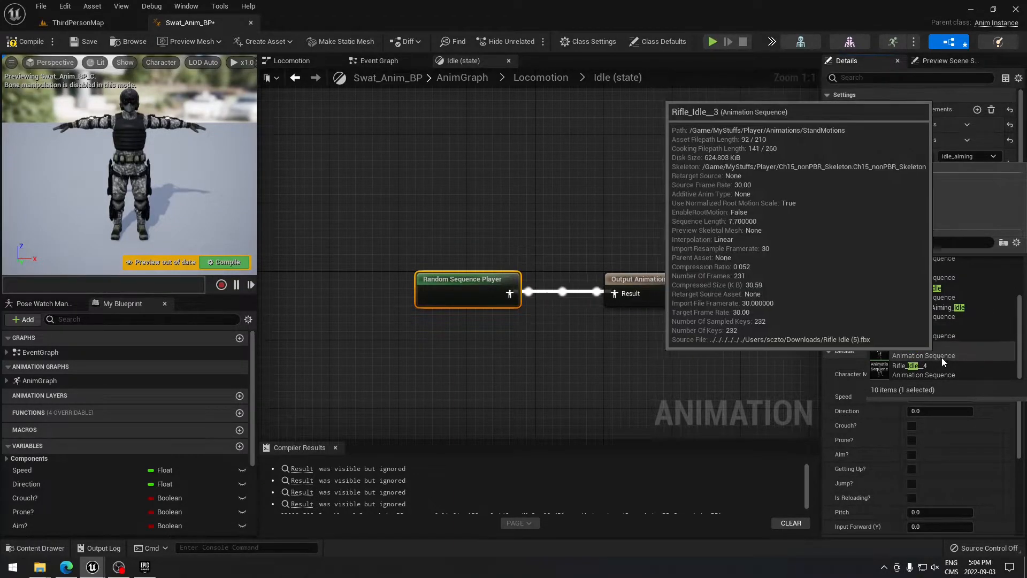
{"action": "left_click", "coordinate": [905, 334]}
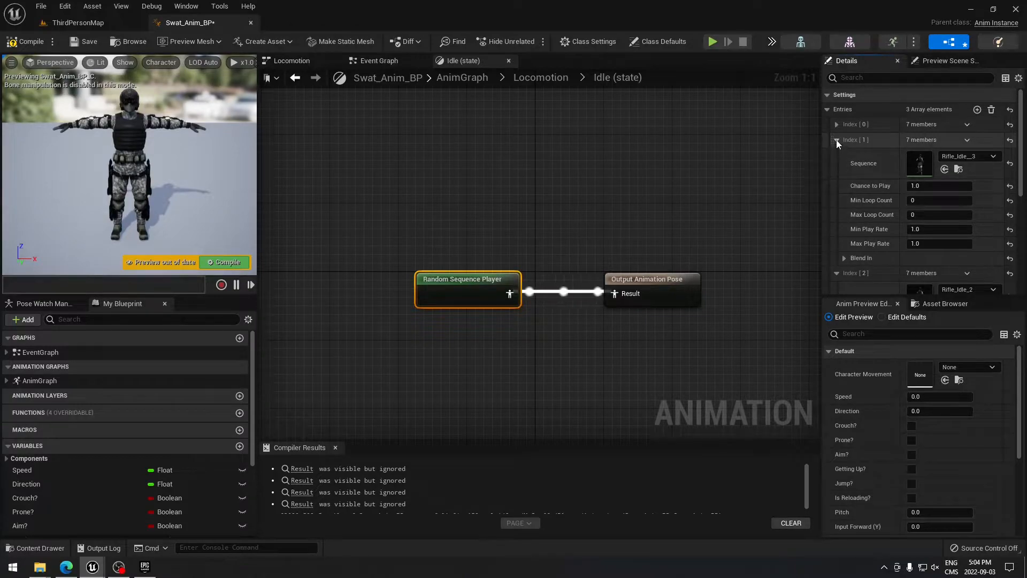
Change the Index 0 sequence of the Random Sequence Player to Rifle_Idle_2.
{"action": "left_click", "coordinate": [837, 124]}
{"action": "left_click", "coordinate": [966, 140]}
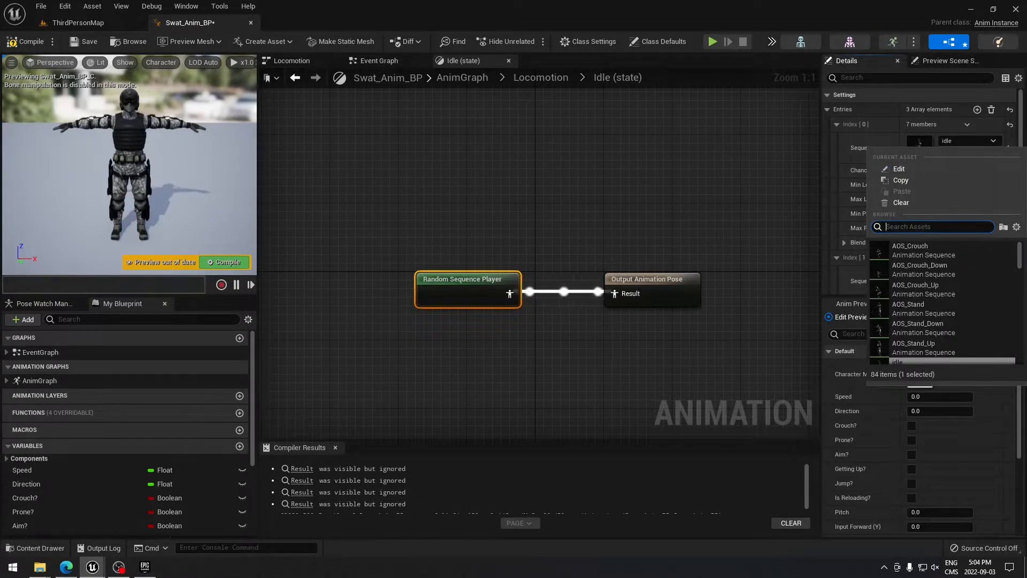
{"action": "type", "text": "idle"}
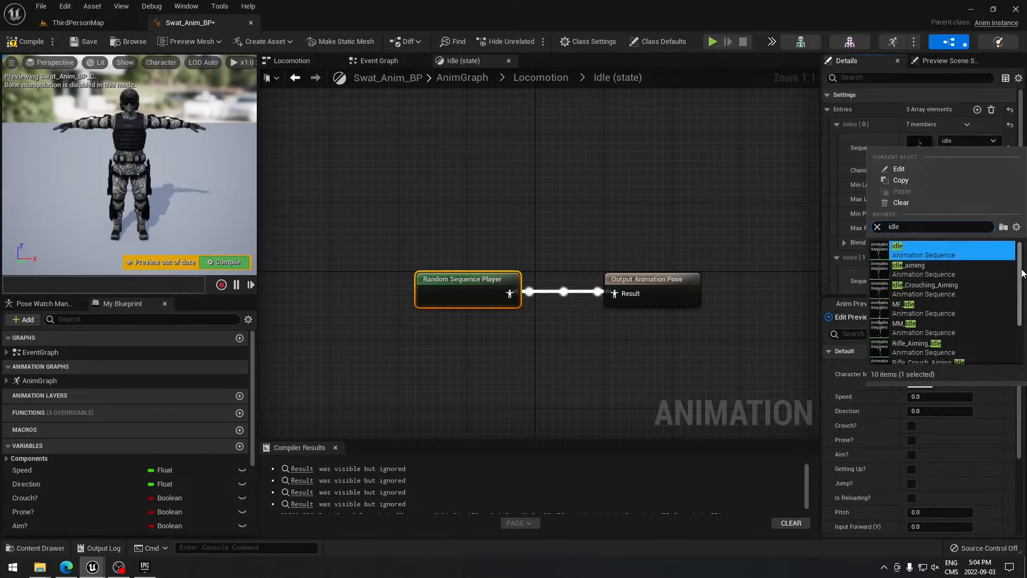
{"action": "scroll", "coordinate": [954, 339], "scroll_direction": "down", "scroll_amount": 1}
{"action": "left_click", "coordinate": [940, 315]}
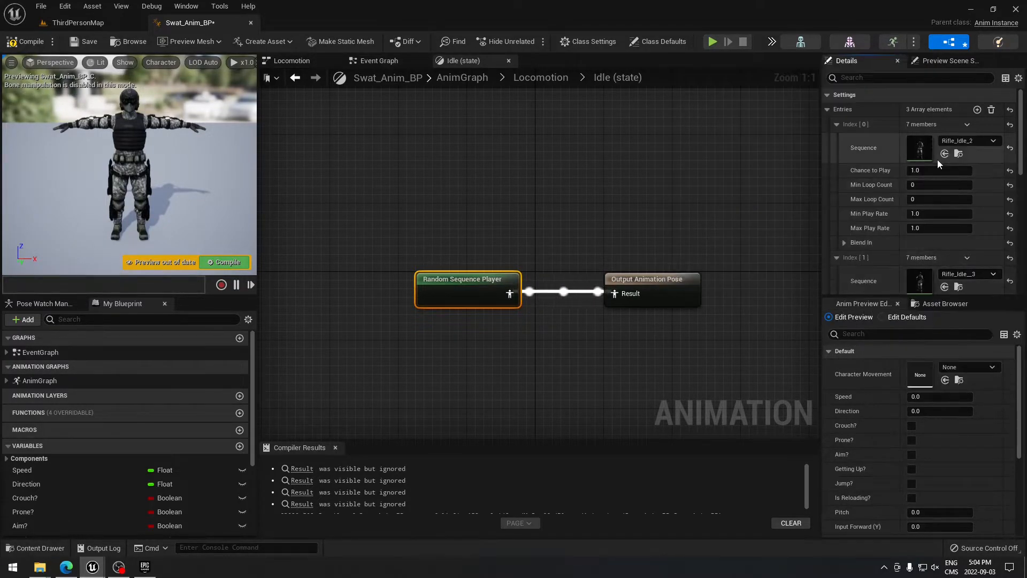
Change the Index 2 sequence of the Random Sequence Player to Rifle_Idle__4.
{"action": "left_click", "coordinate": [838, 124]}
{"action": "left_click", "coordinate": [838, 140]}
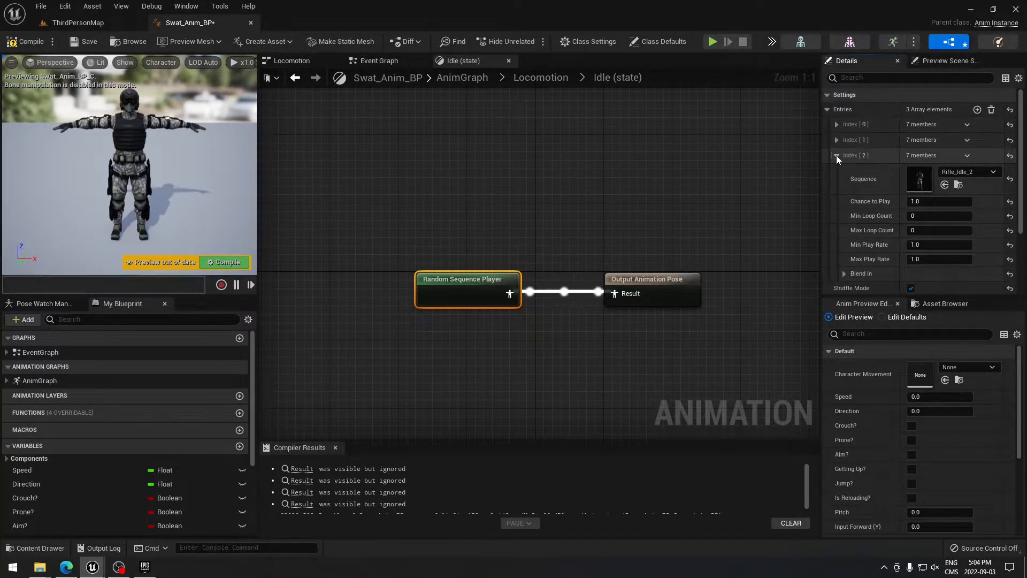
{"action": "left_click", "coordinate": [968, 172]}
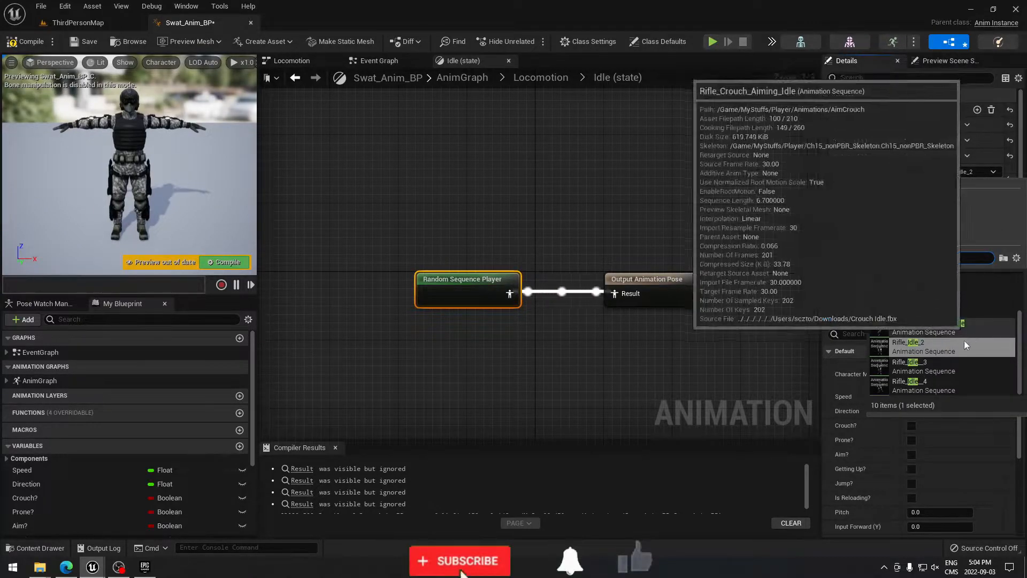
{"action": "left_click", "coordinate": [940, 383]}
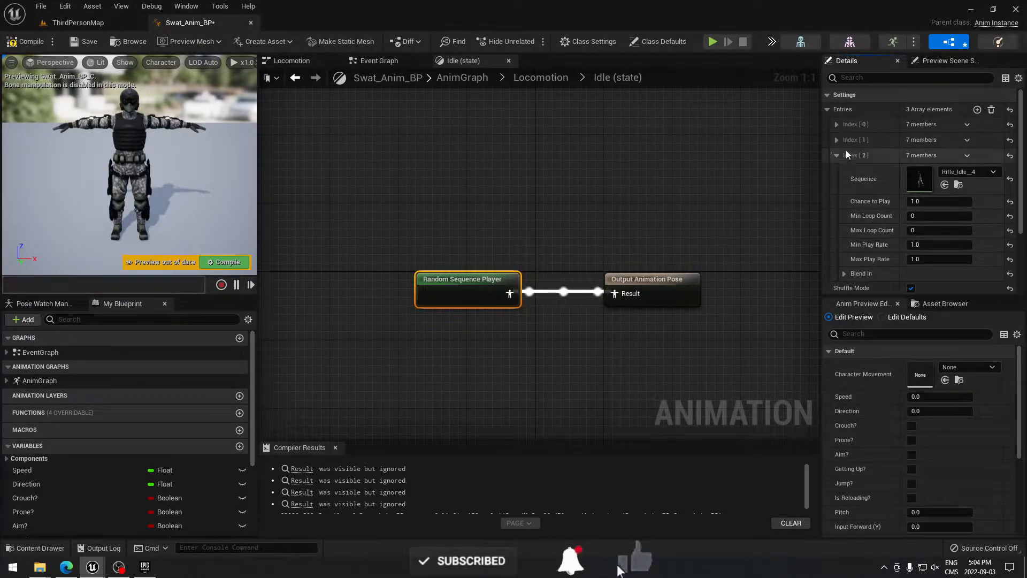
Check the sequences assigned to the three Random Sequence Player entries and compile the blueprint.
{"action": "left_click", "coordinate": [837, 124]}
{"action": "left_click", "coordinate": [837, 257]}
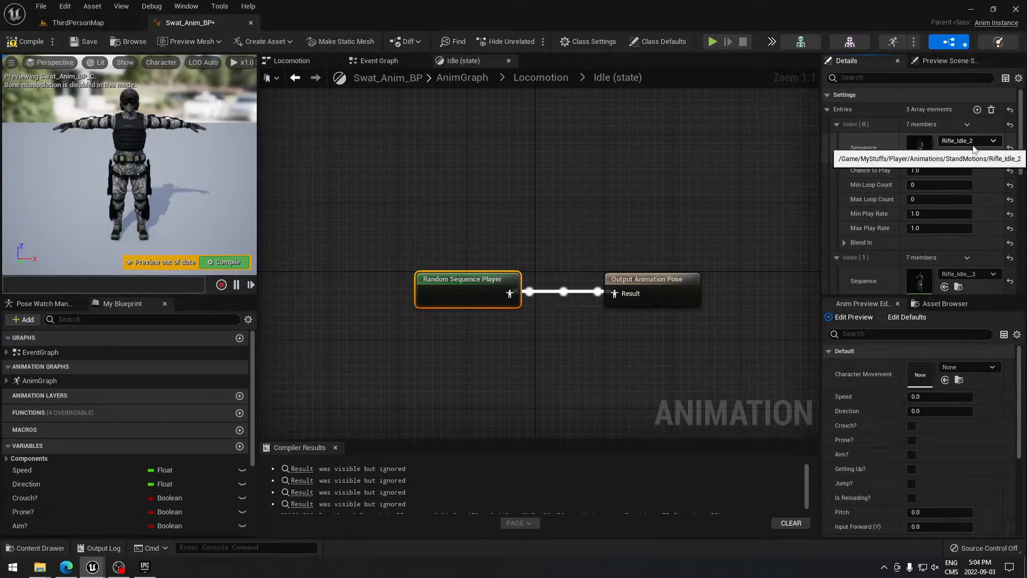
{"action": "scroll", "coordinate": [973, 270], "scroll_direction": "down", "scroll_amount": 5}
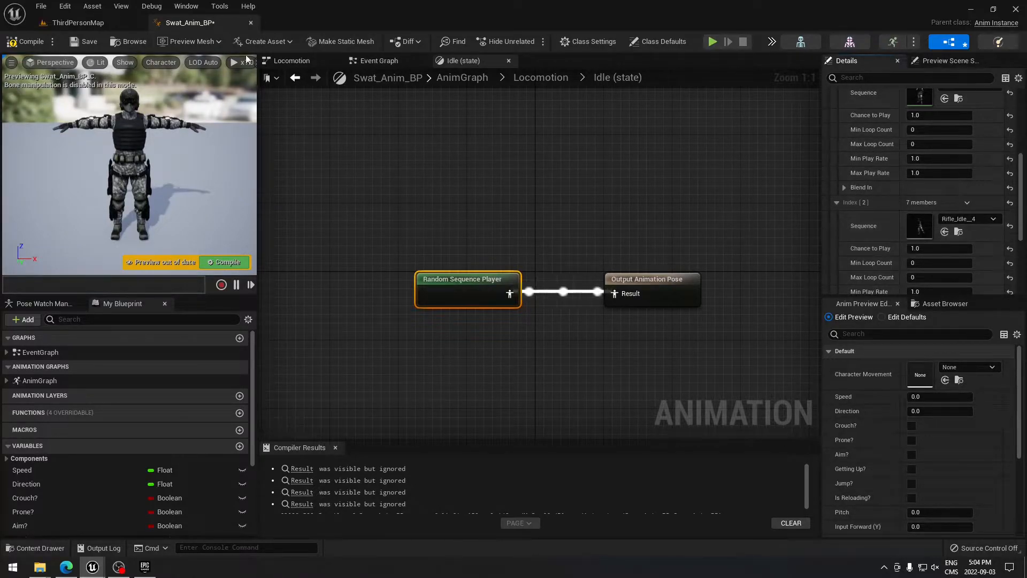
{"action": "left_click", "coordinate": [25, 41]}
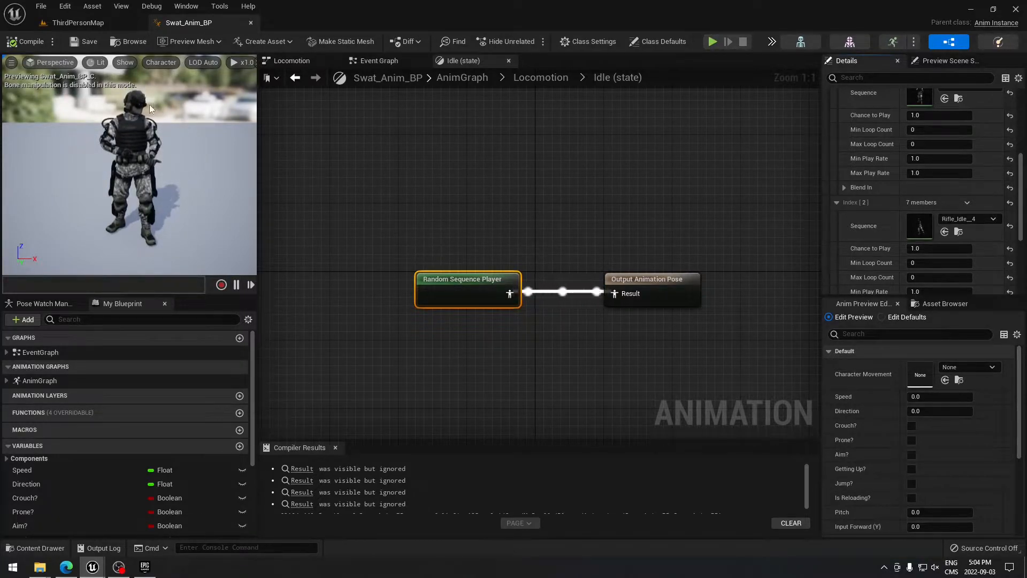
Review the play settings of the Random Sequence Player's three entries and return to the Locomotion state machine.
{"action": "left_click_drag", "start_coordinate": [1021, 196], "coordinate": [1022, 258]}
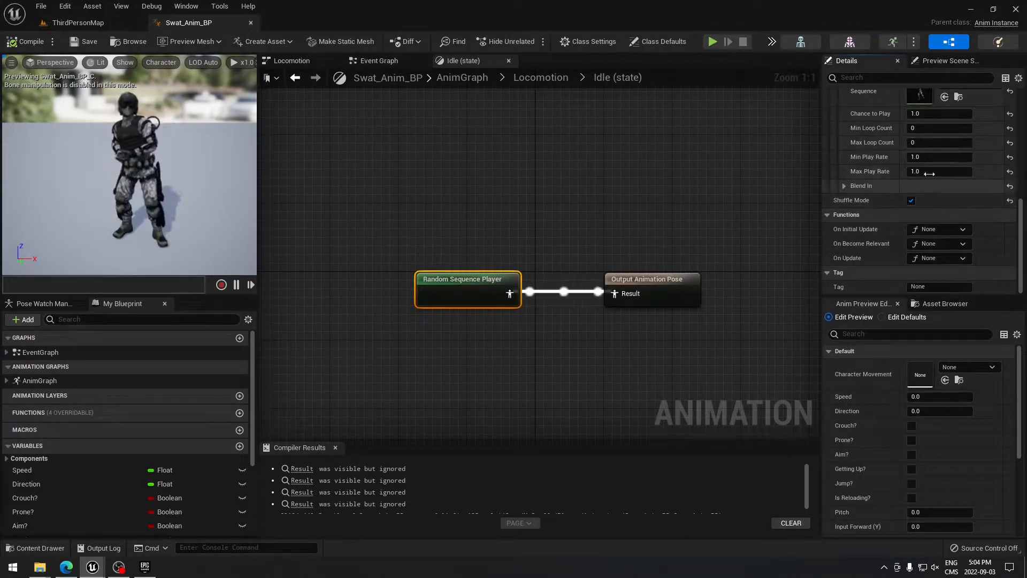
{"action": "scroll", "coordinate": [918, 200], "scroll_direction": "up", "scroll_amount": 5}
{"action": "scroll", "coordinate": [909, 204], "scroll_direction": "down", "scroll_amount": 3}
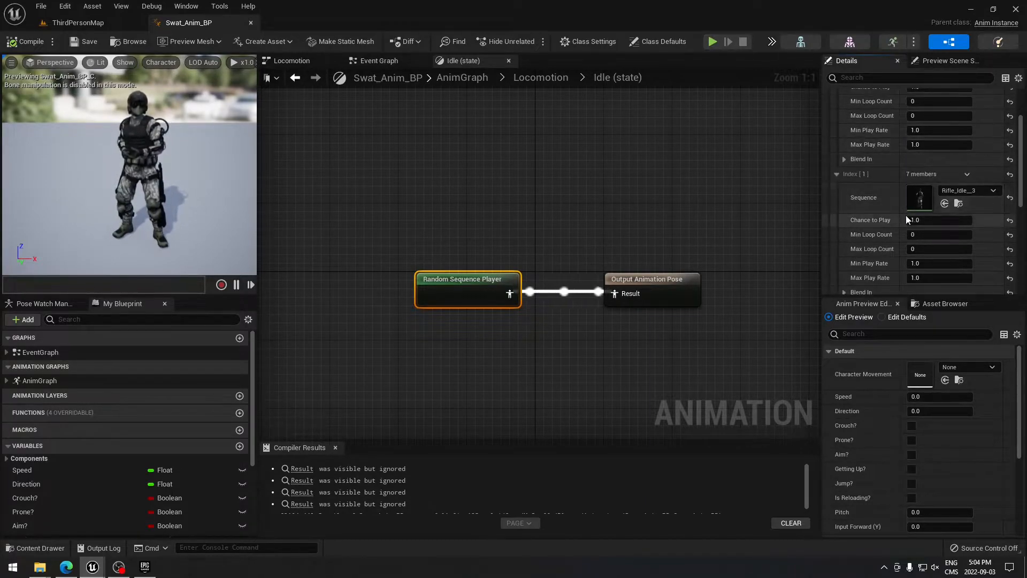
{"action": "scroll", "coordinate": [903, 229], "scroll_direction": "up", "scroll_amount": 5}
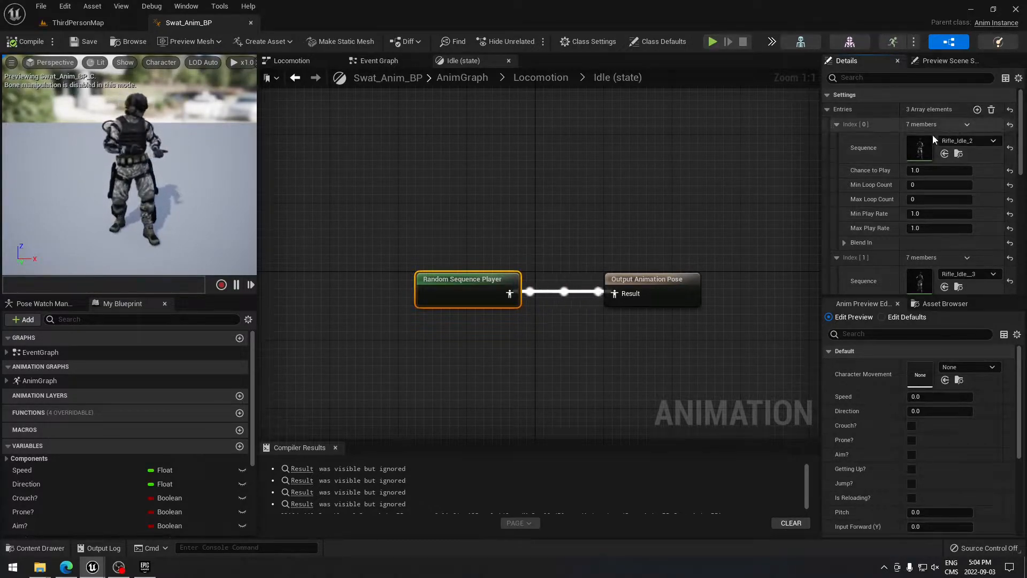
{"action": "left_click", "coordinate": [836, 124]}
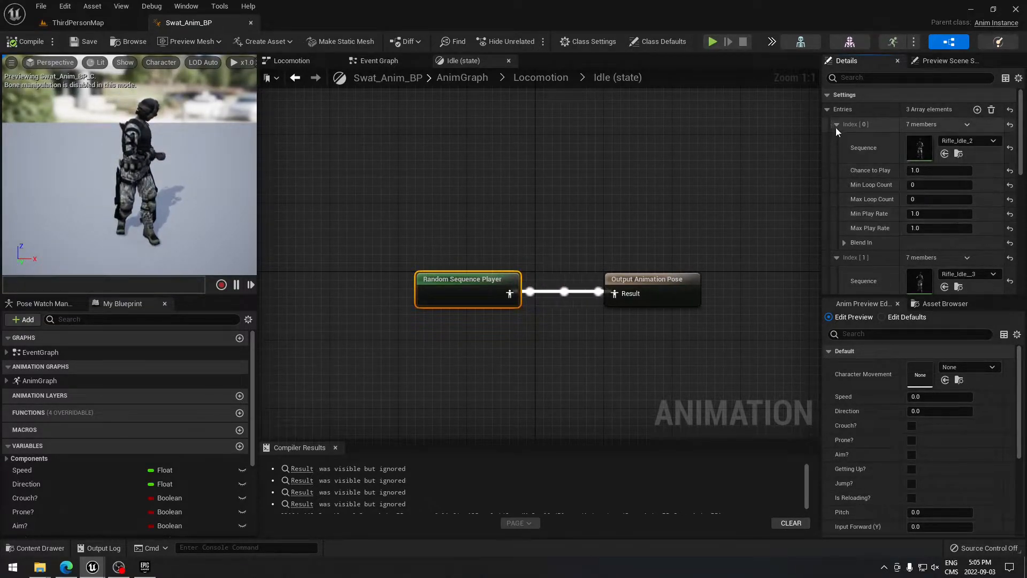
{"action": "left_click", "coordinate": [837, 140]}
{"action": "left_click", "coordinate": [836, 155]}
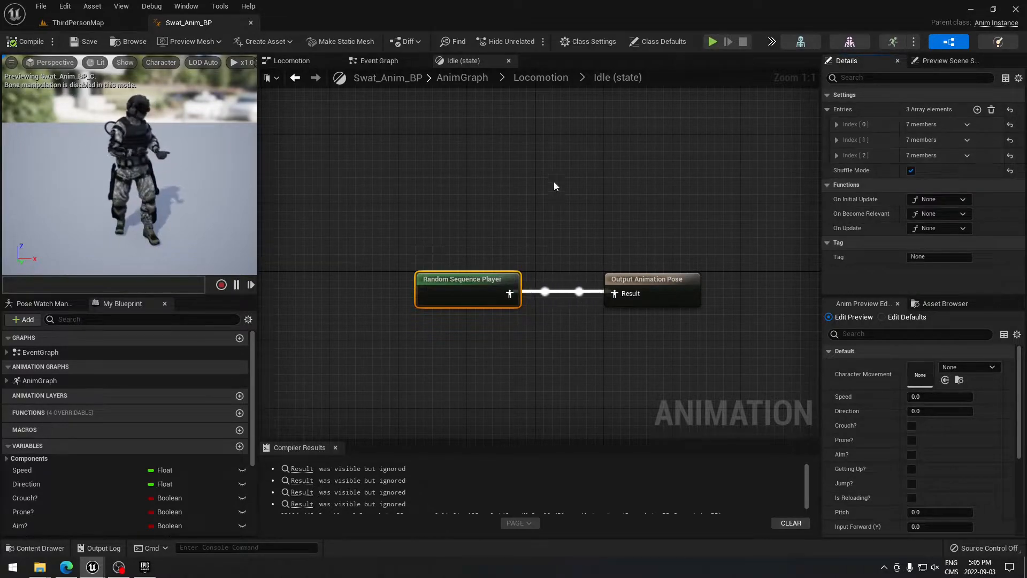
{"action": "left_click", "coordinate": [548, 78]}
{"action": "right_click_drag", "start_coordinate": [523, 113], "coordinate": [506, 197]}
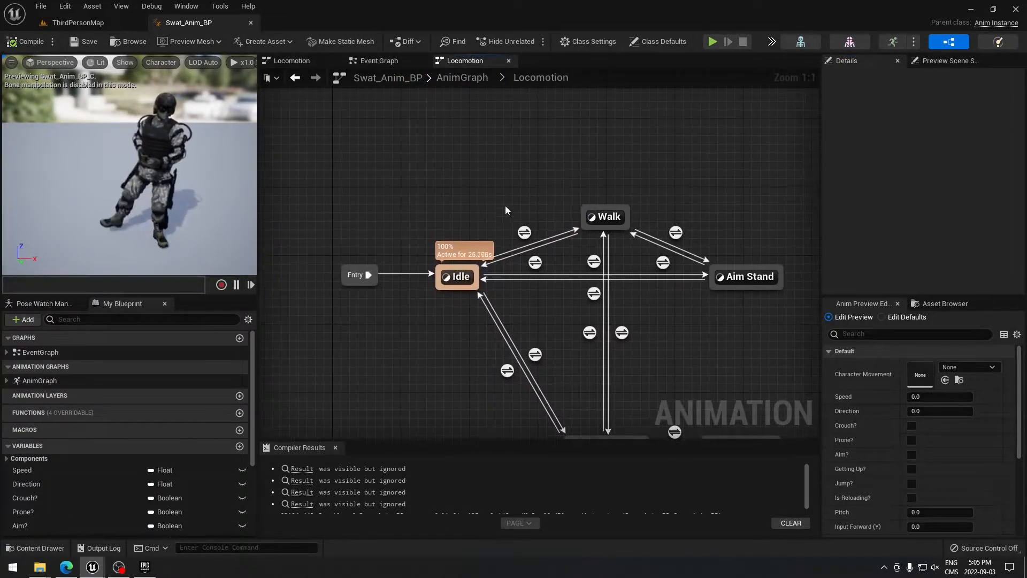
Open the Walk state and add the BS_Walk_Run blend space to its graph between the variables and the output pose.
{"action": "double_click", "coordinate": [608, 213]}
{"action": "left_click", "coordinate": [942, 304]}
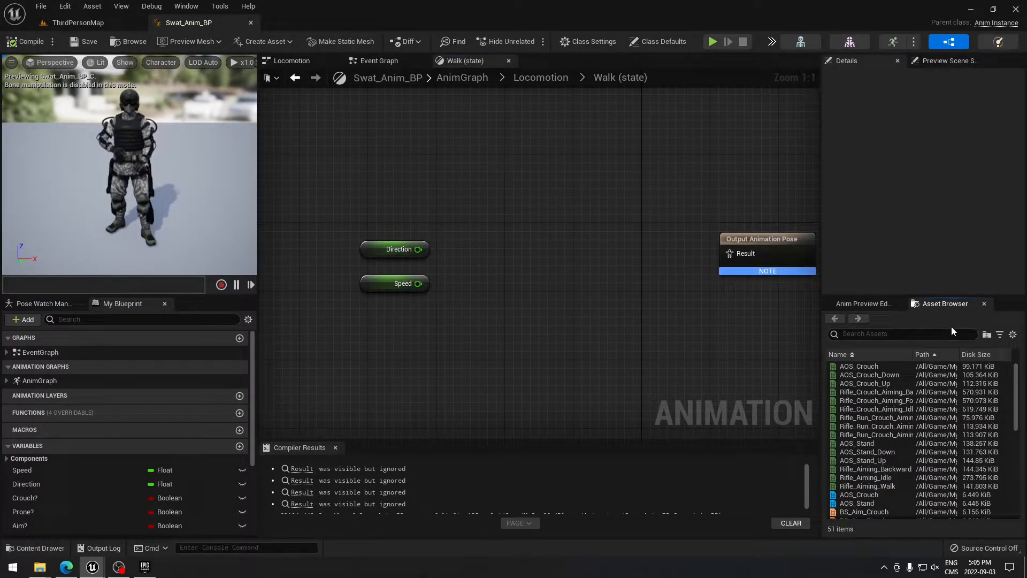
{"action": "scroll", "coordinate": [1018, 378], "scroll_direction": "down", "scroll_amount": 3}
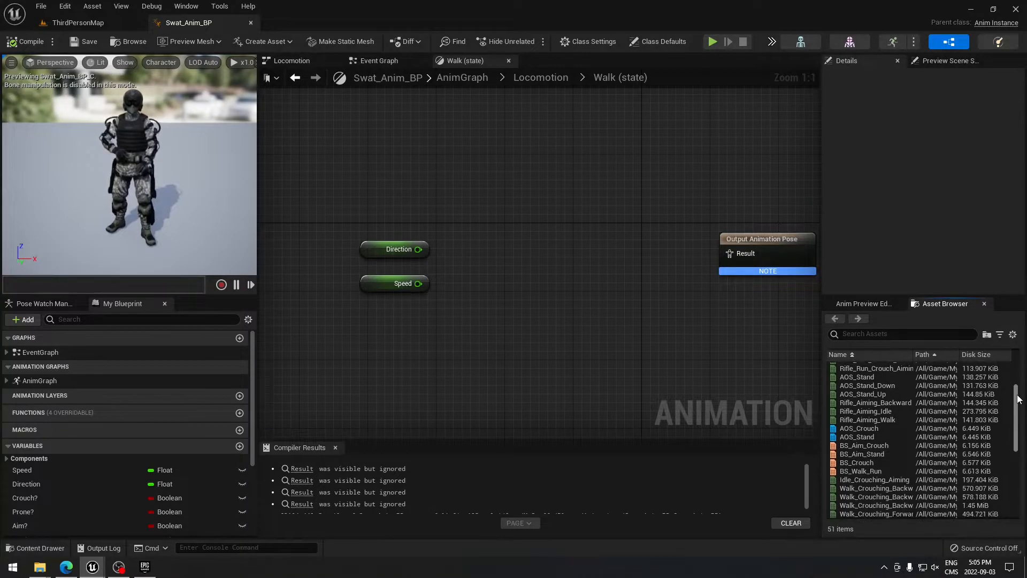
{"action": "left_click", "coordinate": [866, 470]}
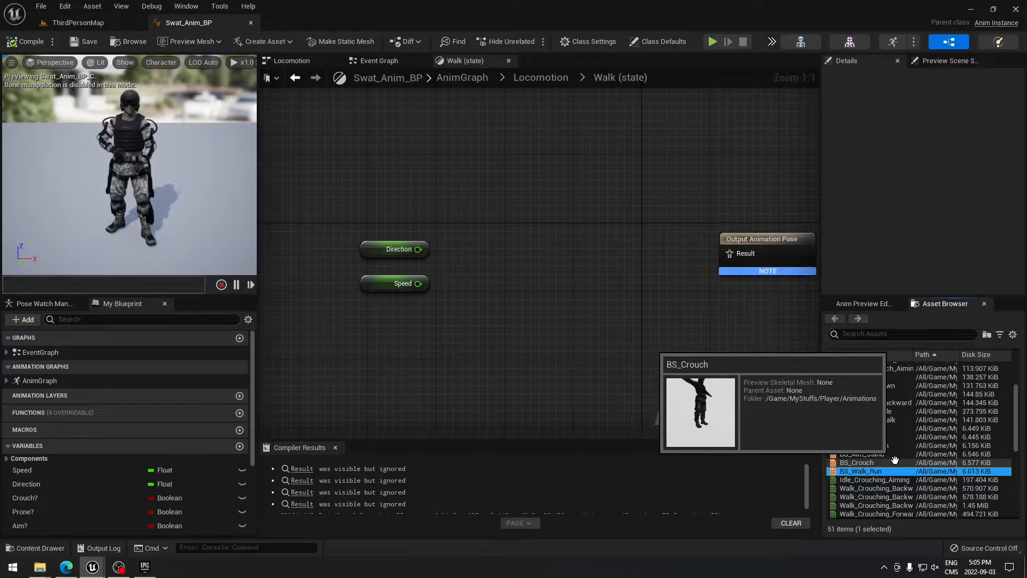
{"action": "mouse_move", "coordinate": [869, 468]}
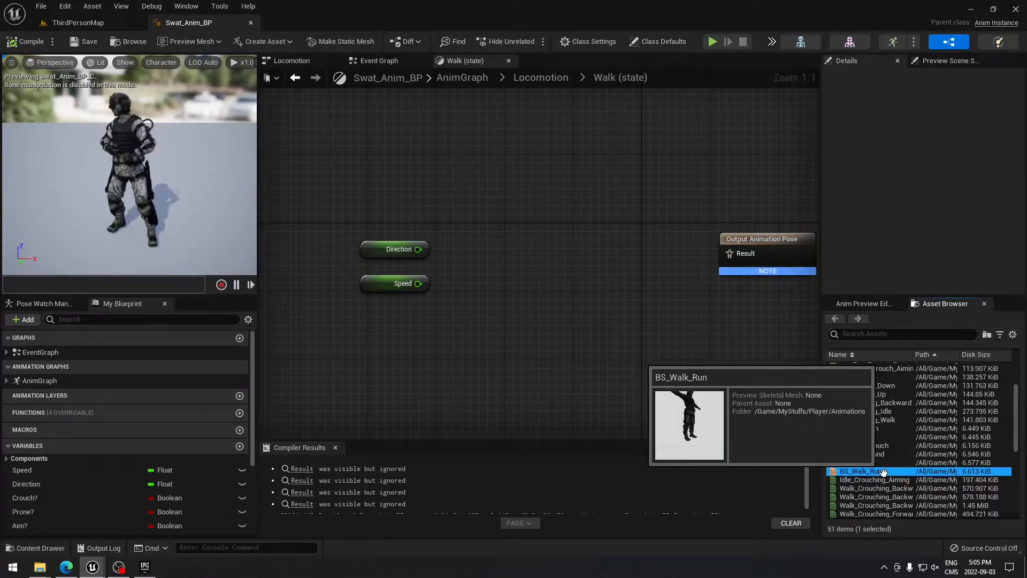
{"action": "left_click_drag", "start_coordinate": [851, 469], "coordinate": [578, 244]}
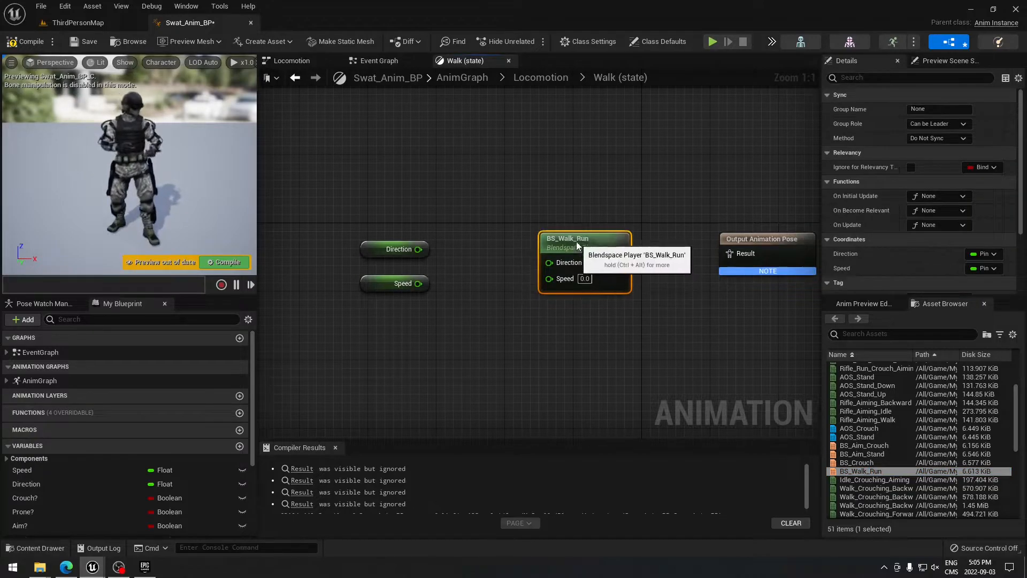
Connect the Direction and Speed variables to the BS_Walk_Run node and link its pose to the Output Animation Pose result.
{"action": "left_click_drag", "start_coordinate": [419, 249], "coordinate": [549, 263]}
{"action": "left_click_drag", "start_coordinate": [419, 284], "coordinate": [550, 276]}
{"action": "left_click_drag", "start_coordinate": [609, 262], "coordinate": [756, 244]}
{"action": "left_click", "coordinate": [620, 232]}
Open the BS_Walk_Run blend space for editing and enlarge its asset list to reach the walk and run animations.
{"action": "double_click", "coordinate": [588, 238]}
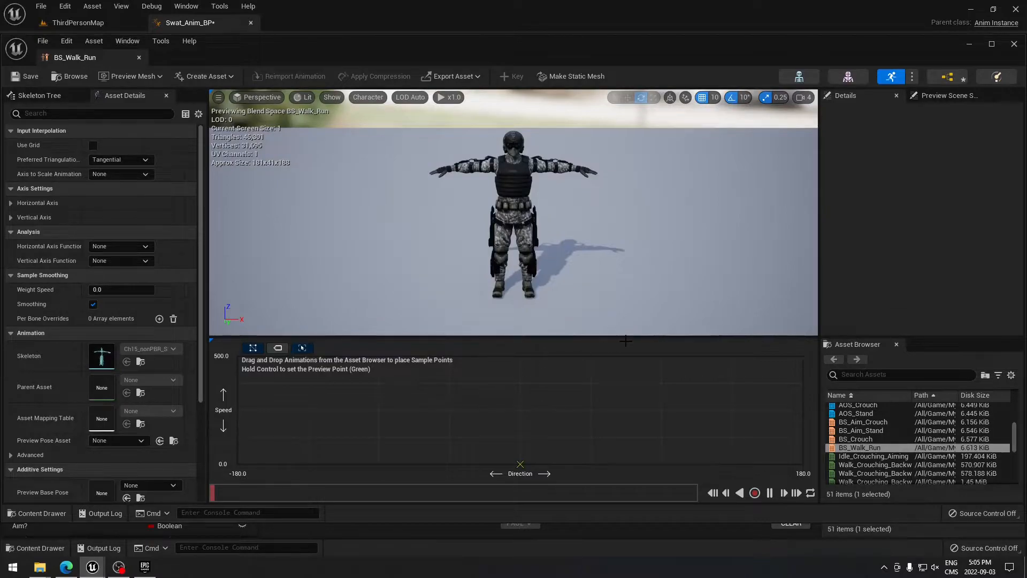
{"action": "left_click_drag", "start_coordinate": [931, 340], "coordinate": [912, 169]}
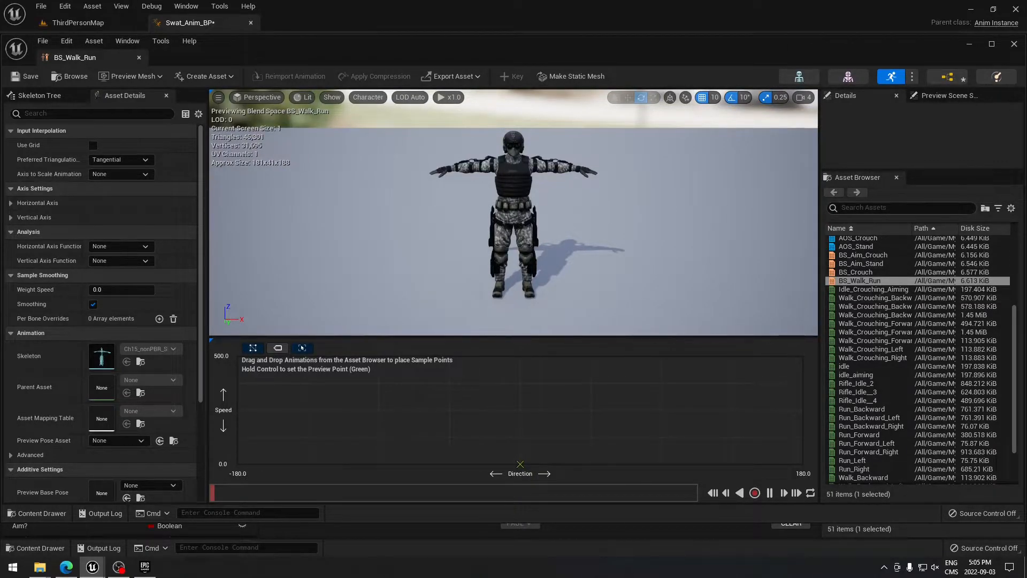
{"action": "scroll", "coordinate": [905, 395], "scroll_direction": "down", "scroll_amount": 3}
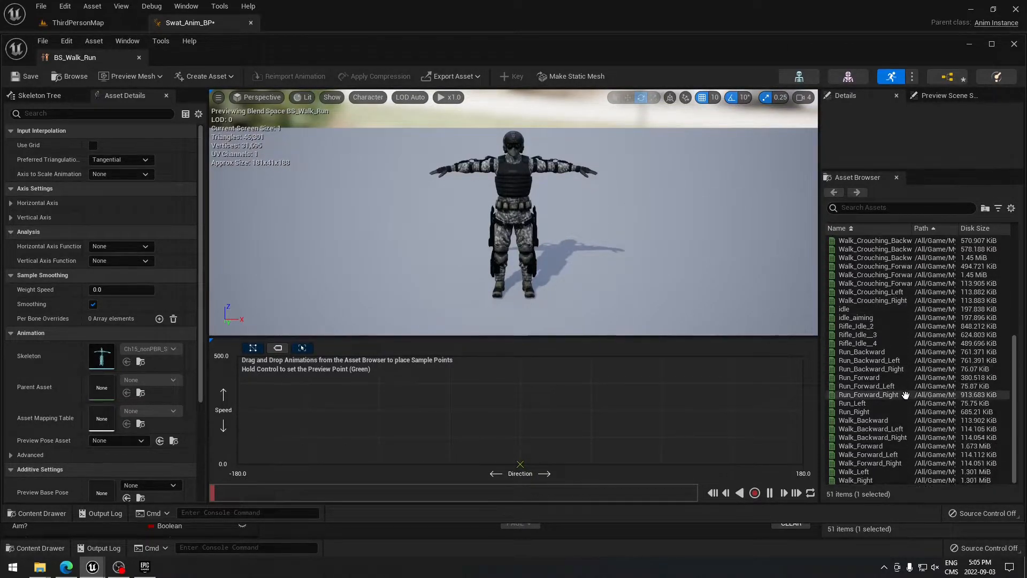
Add Walk_Forward to the blend space graph at Direction 0 and Speed 250.
{"action": "left_click_drag", "start_coordinate": [861, 445], "coordinate": [519, 411]}
{"action": "left_click", "coordinate": [366, 347]}
{"action": "type", "text": "0"}
{"action": "key", "text": "Tab"}
{"action": "type", "text": "2"}
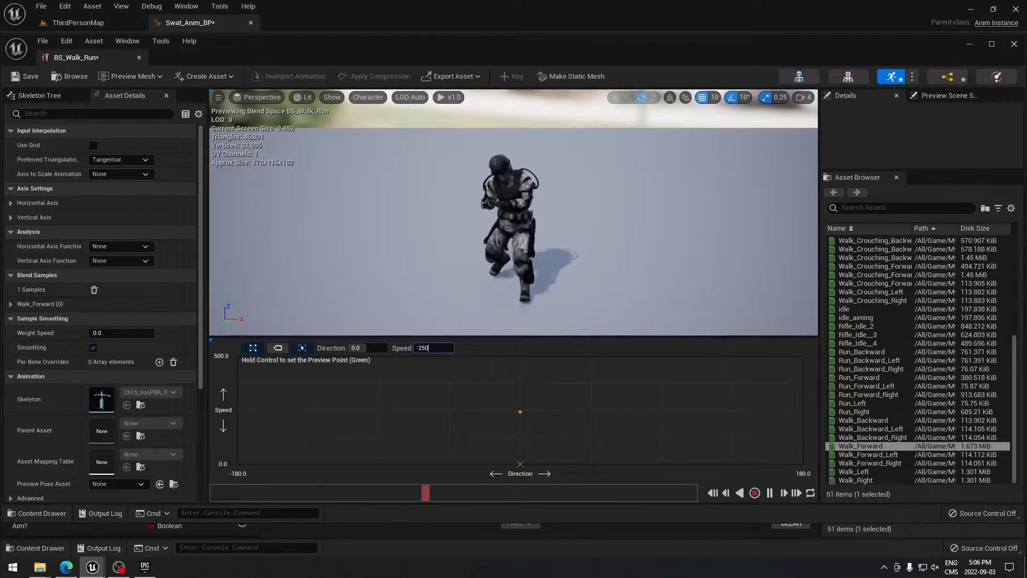
{"action": "type", "text": "50"}
{"action": "key", "text": "Return"}
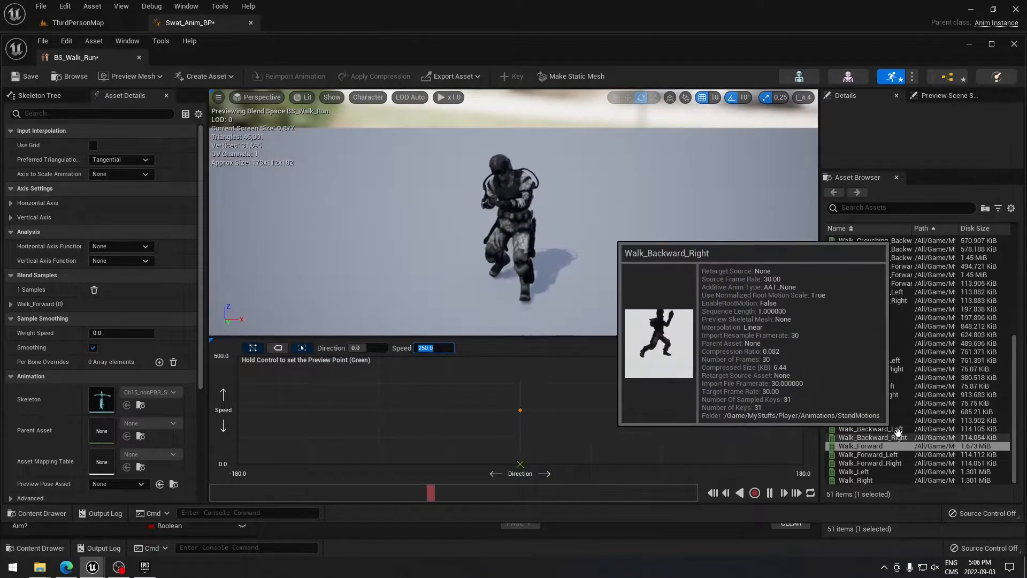
Place Walk_Forward_Right, Walk_Right and Walk_Backward_Right at about Direction 45, 90 and 135, plus Walk_Backward at 180, all near Speed 250.
{"action": "left_click_drag", "start_coordinate": [899, 461], "coordinate": [590, 411]}
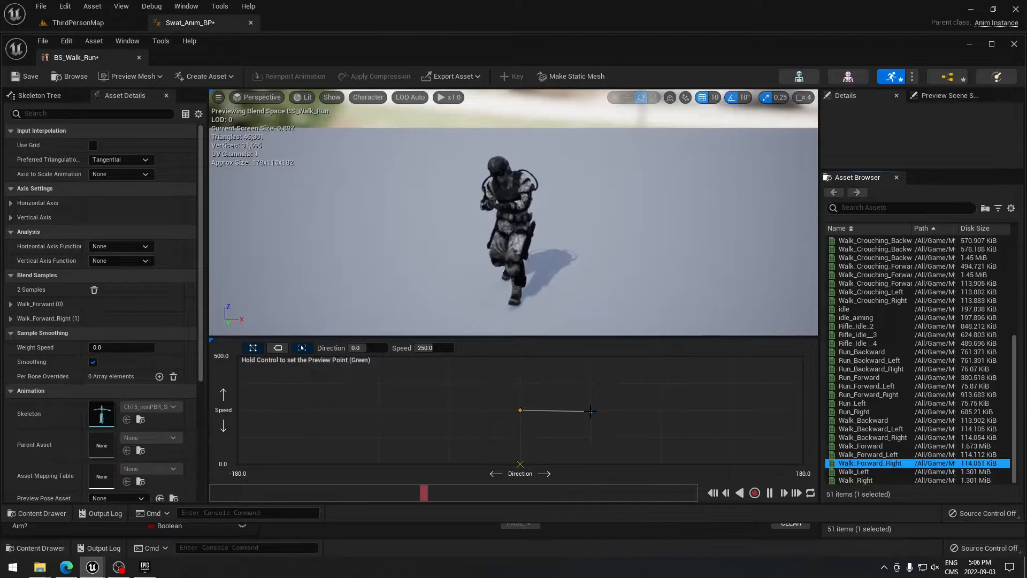
{"action": "left_click_drag", "start_coordinate": [854, 480], "coordinate": [662, 411]}
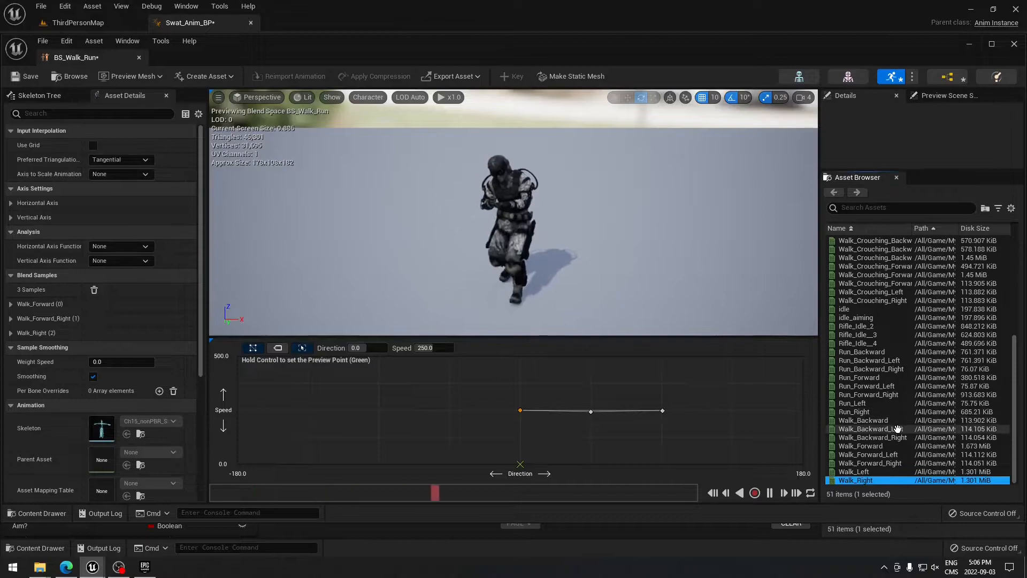
{"action": "left_click_drag", "start_coordinate": [872, 438], "coordinate": [732, 410]}
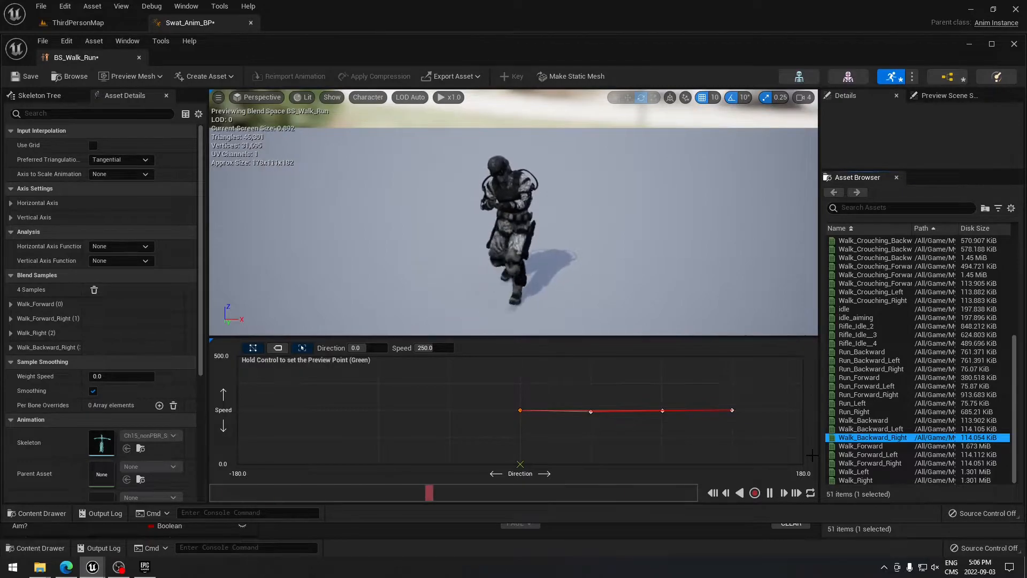
{"action": "left_click_drag", "start_coordinate": [870, 420], "coordinate": [799, 410]}
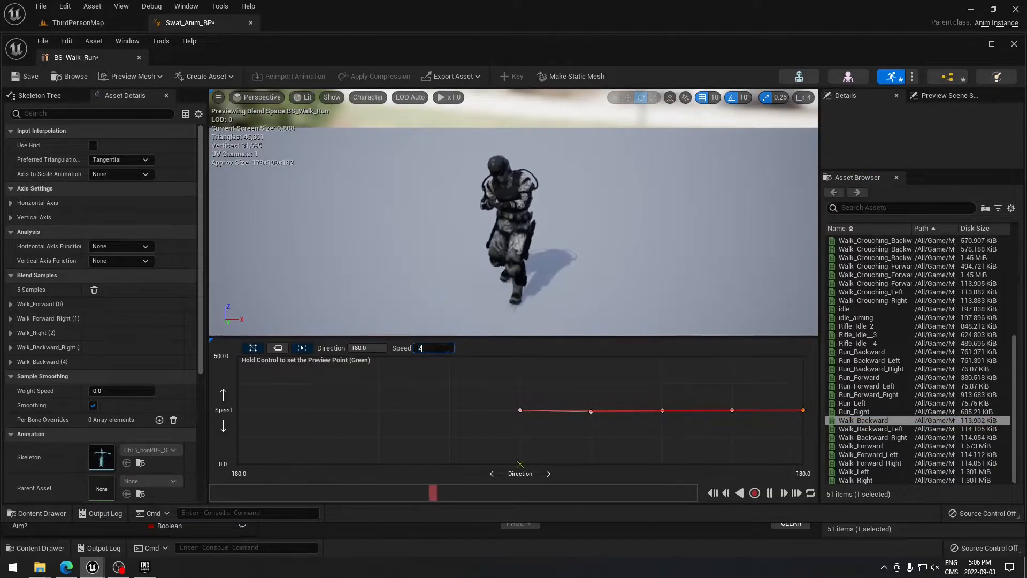
Set the Walk_Backward_Right sample to Direction 135 and Speed 250, undoing any accidental change to the Walk_Right sample.
{"action": "left_click", "coordinate": [732, 411]}
{"action": "left_click", "coordinate": [367, 347]}
{"action": "type", "text": "135"}
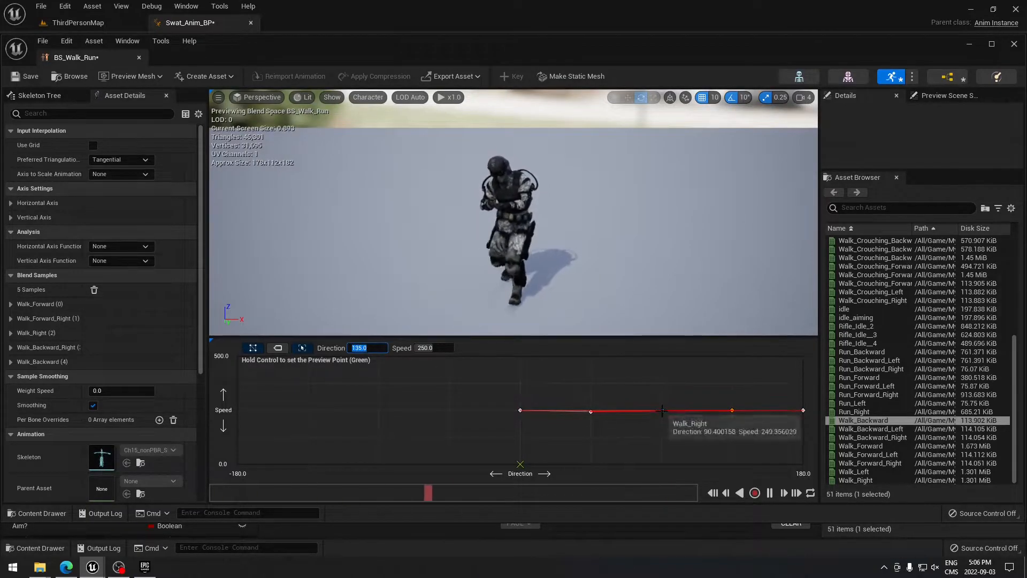
{"action": "left_click", "coordinate": [662, 411]}
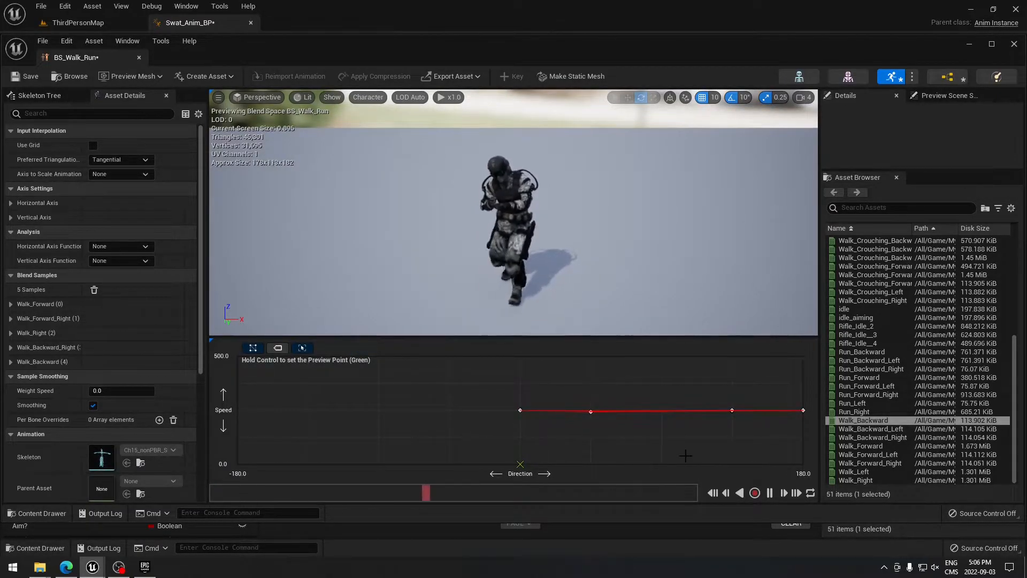
{"action": "key", "text": "ctrl+z"}
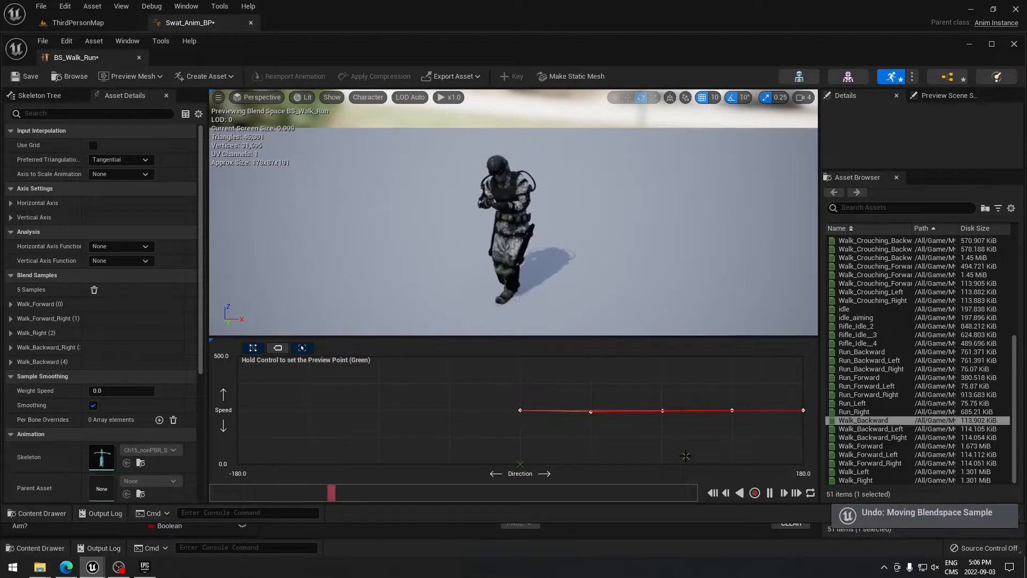
Set the Walk_Right sample to Direction 90 and the Walk_Forward_Right sample to Direction 45, both at Speed 250.
{"action": "left_click", "coordinate": [732, 410]}
{"action": "left_click", "coordinate": [662, 410]}
{"action": "left_click", "coordinate": [366, 348]}
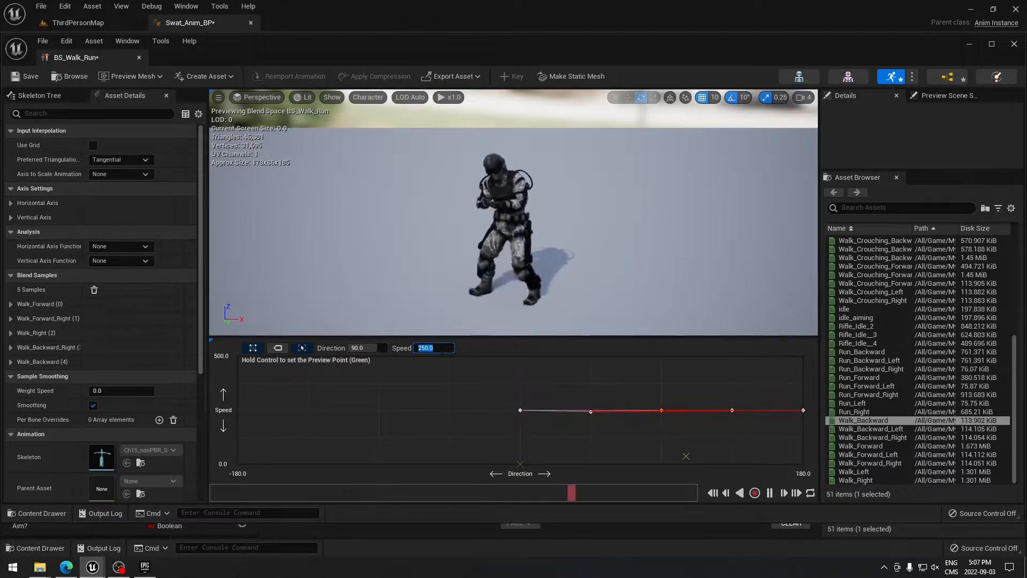
{"action": "left_click", "coordinate": [591, 411]}
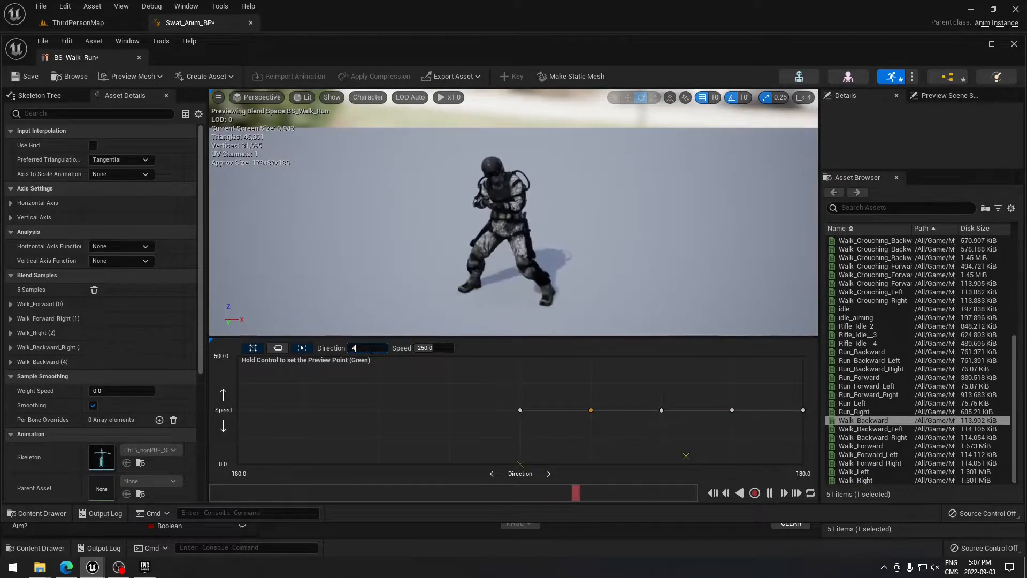
{"action": "left_click", "coordinate": [546, 387]}
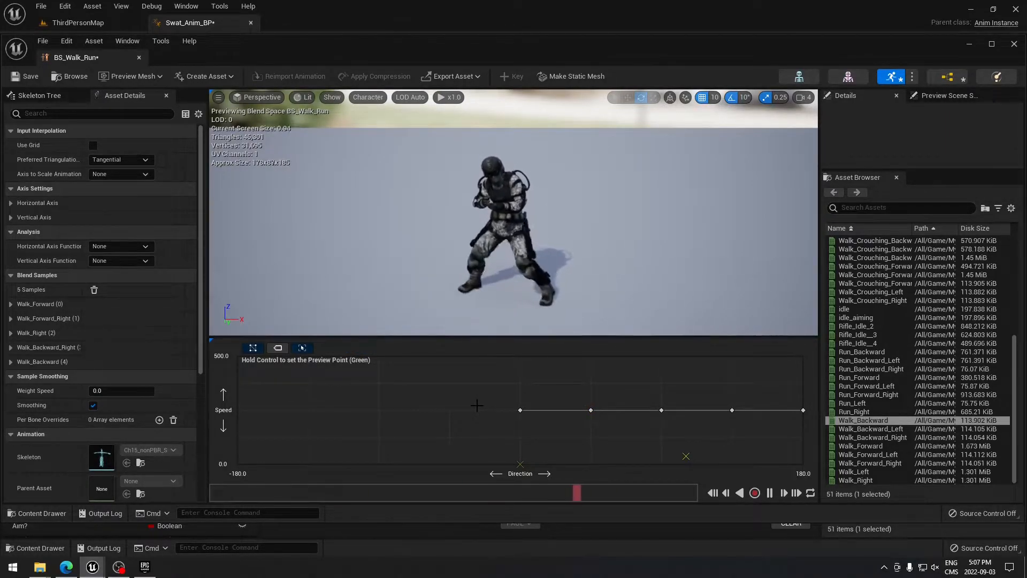
Add Walk_Forward_Left at Direction -45 and Walk_Left at Direction -90, both at Speed 250.
{"action": "left_click_drag", "start_coordinate": [866, 455], "coordinate": [450, 410]}
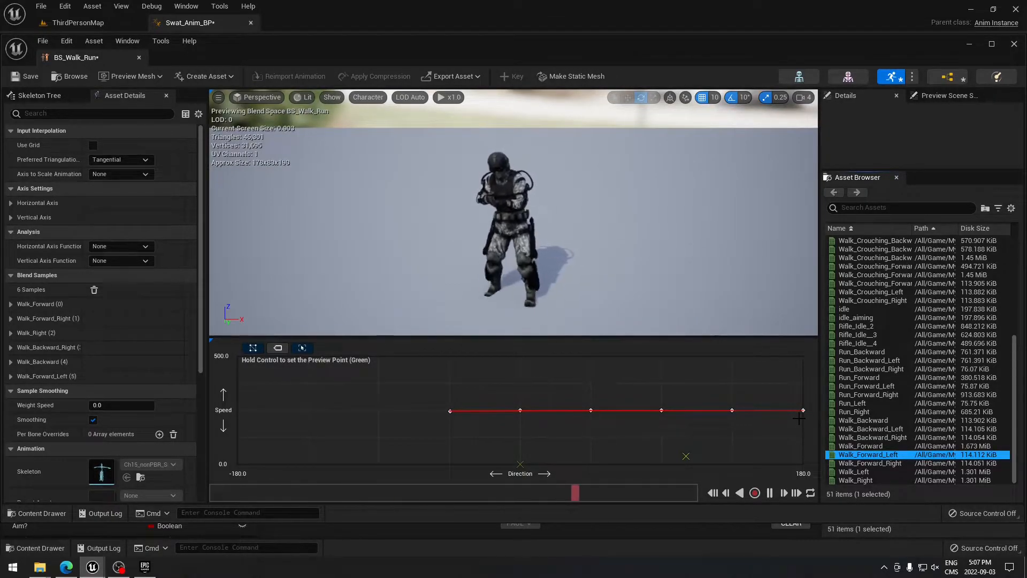
{"action": "left_click_drag", "start_coordinate": [854, 471], "coordinate": [378, 409]}
{"action": "left_click", "coordinate": [378, 410]}
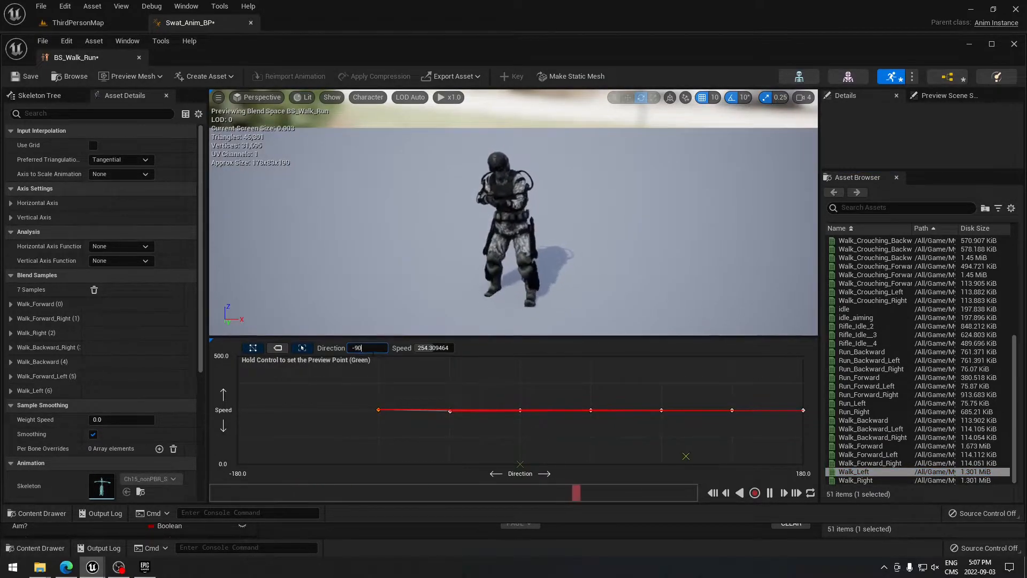
{"action": "left_click", "coordinate": [431, 348]}
{"action": "left_click", "coordinate": [451, 410]}
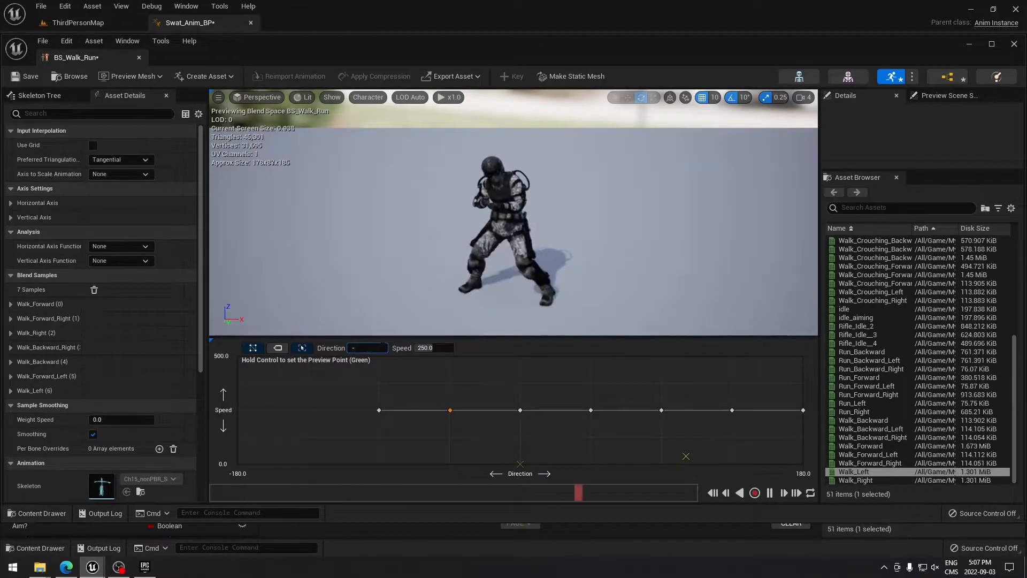
{"action": "left_click", "coordinate": [354, 400]}
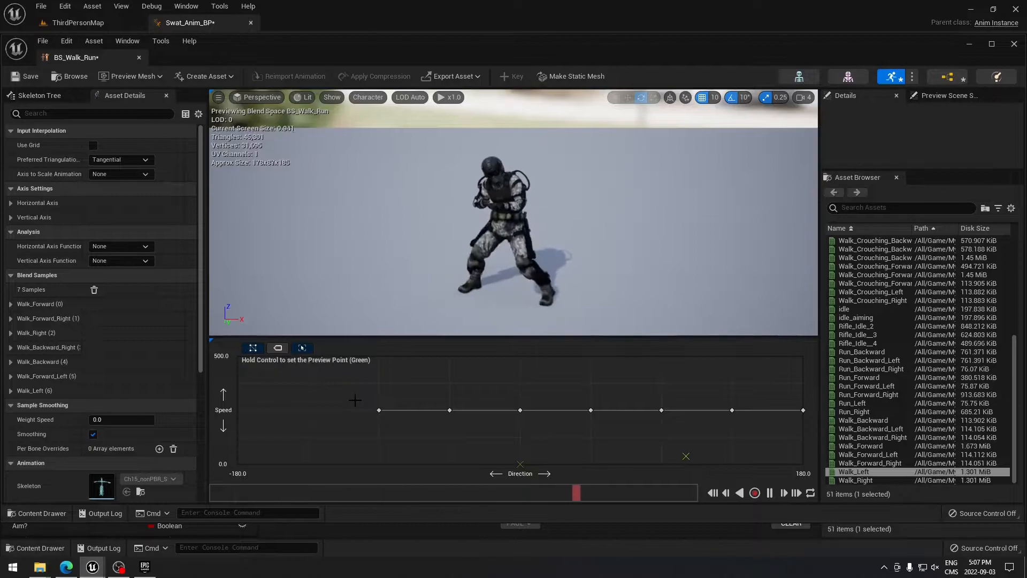
Add Walk_Backward_Left to the blend space at Direction -135 and Speed 250.
{"action": "left_click_drag", "start_coordinate": [869, 428], "coordinate": [309, 411]}
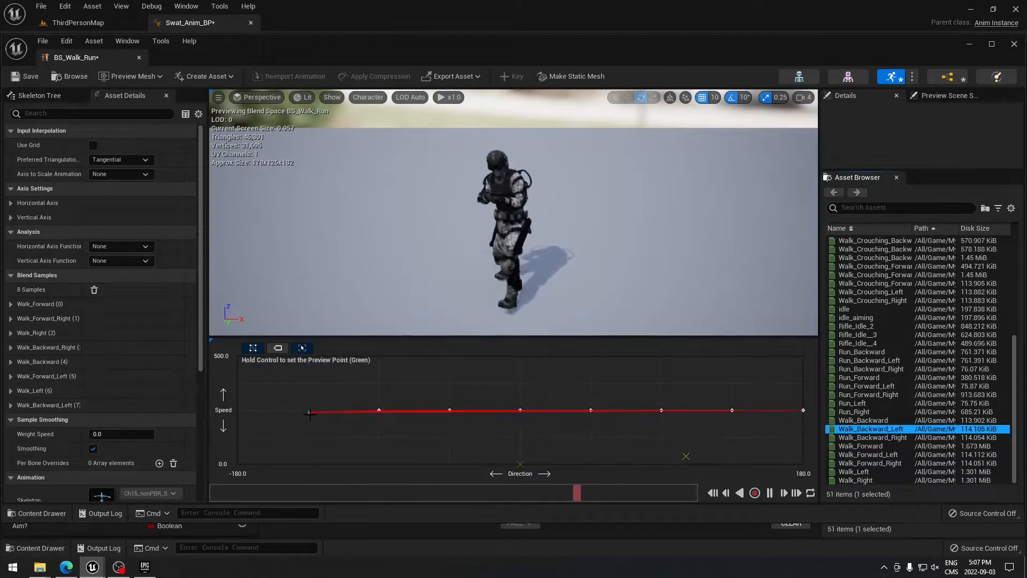
{"action": "type", "text": "-135.0"}
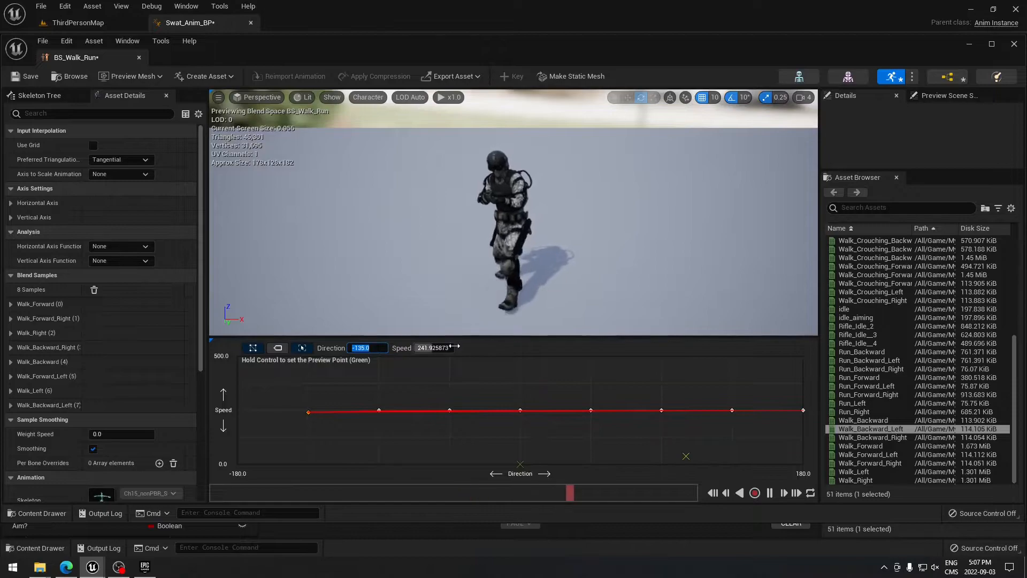
{"action": "left_click", "coordinate": [444, 348]}
{"action": "type", "text": "250"}
{"action": "key", "text": "Return"}
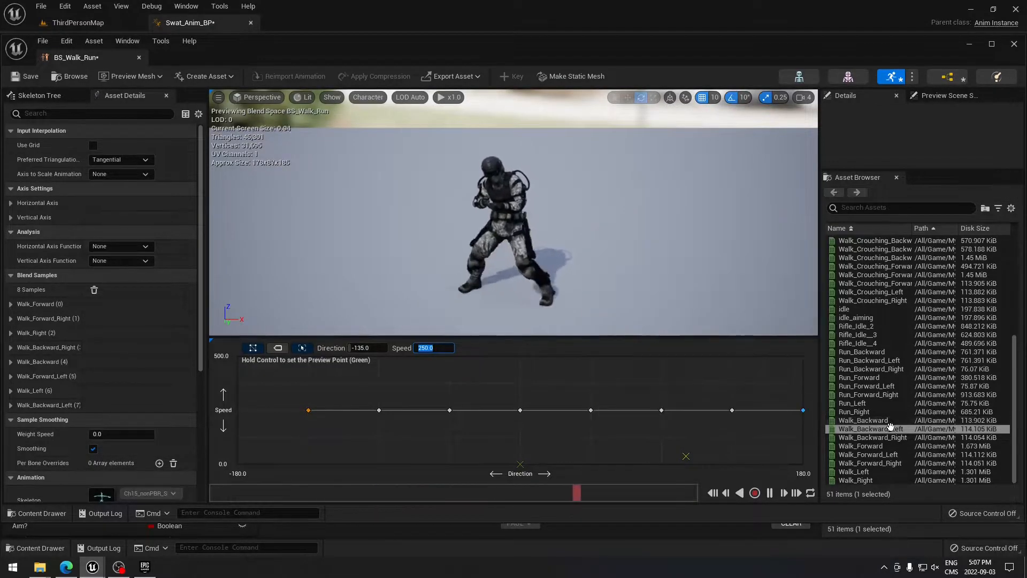
Add a second Walk_Backward sample at Direction -180 and Speed 250.
{"action": "mouse_move", "coordinate": [891, 418]}
{"action": "left_click_drag", "start_coordinate": [891, 419], "coordinate": [237, 410]}
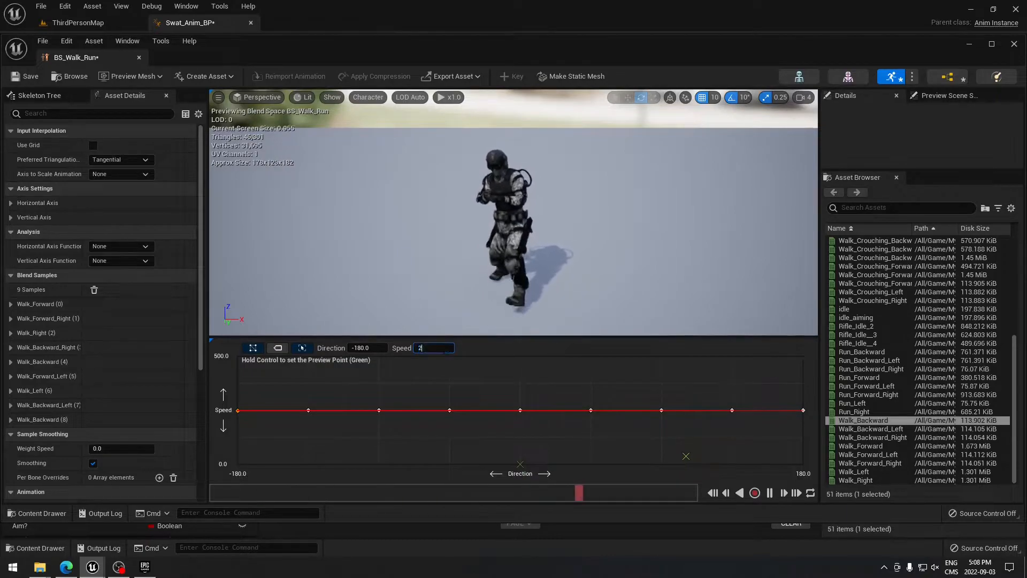
{"action": "key", "text": "Return"}
Preview the walk blend across different directions while viewing the character from behind.
{"action": "left_click", "coordinate": [493, 399]}
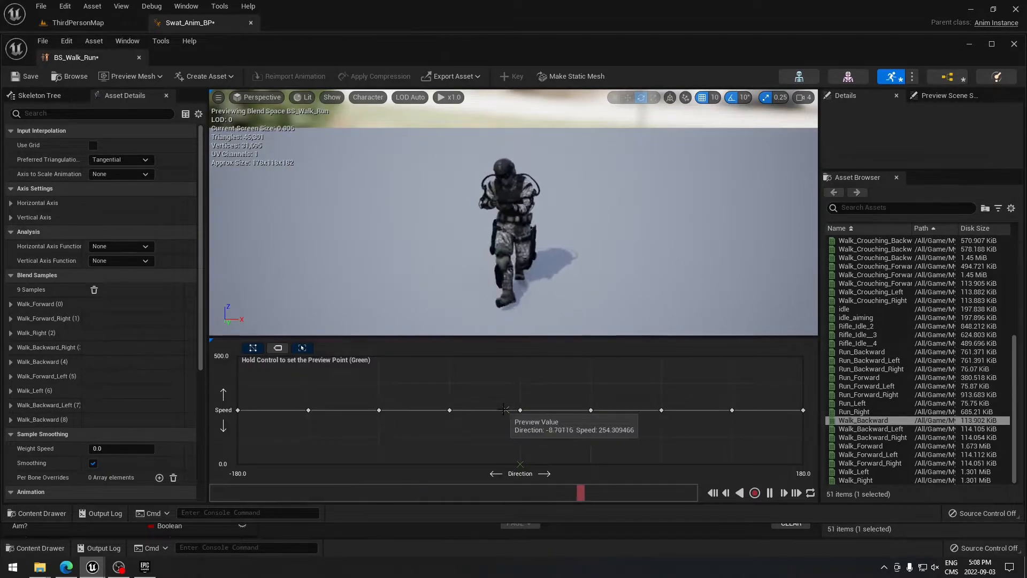
{"action": "mouse_move", "coordinate": [471, 256]}
{"action": "right_mouse_down"}
{"action": "mouse_move", "coordinate": [369, 230]}
{"action": "mouse_move", "coordinate": [305, 235]}
{"action": "mouse_move", "coordinate": [256, 262]}
{"action": "mouse_move", "coordinate": [514, 262]}
{"action": "mouse_move", "coordinate": [526, 246]}
{"action": "right_mouse_up"}
{"action": "key", "text": "ctrl"}
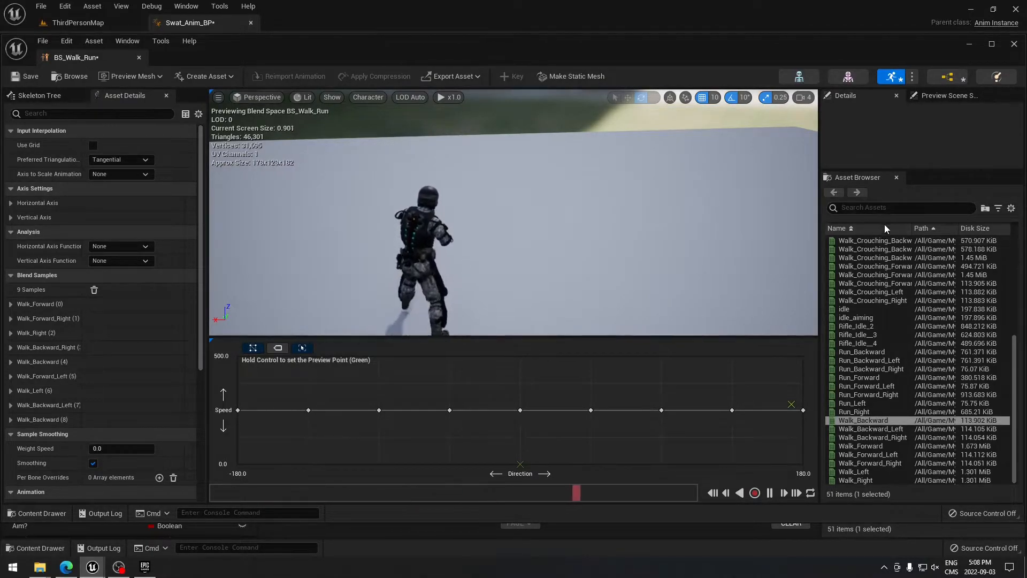
Add Run_Forward at Direction 0 and Run_Forward_Right at about Direction 45, both at Speed 500.
{"action": "mouse_move", "coordinate": [864, 323]}
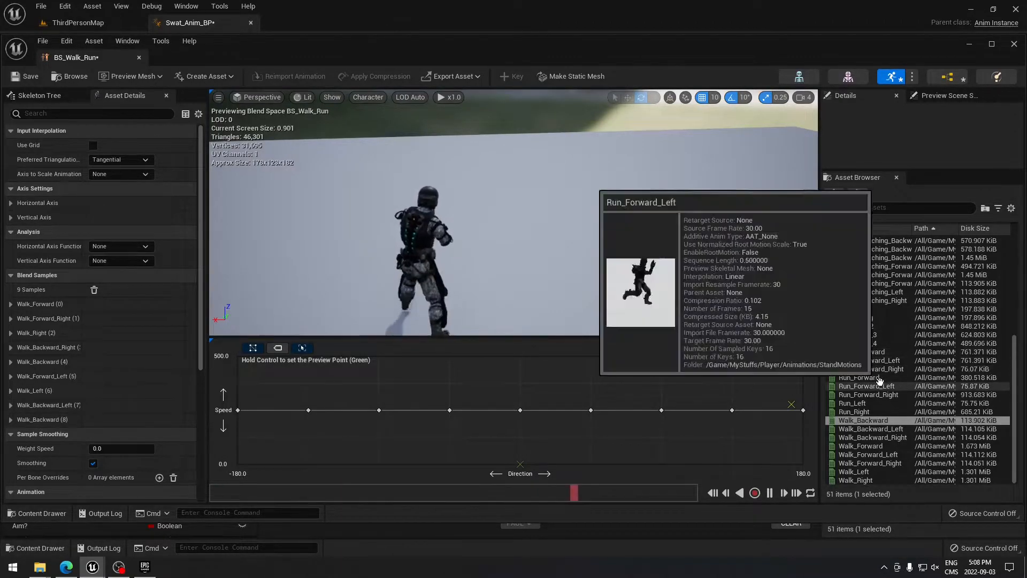
{"action": "mouse_move", "coordinate": [909, 377]}
{"action": "left_mouse_down"}
{"action": "mouse_move", "coordinate": [574, 379]}
{"action": "mouse_move", "coordinate": [520, 356]}
{"action": "left_mouse_up"}
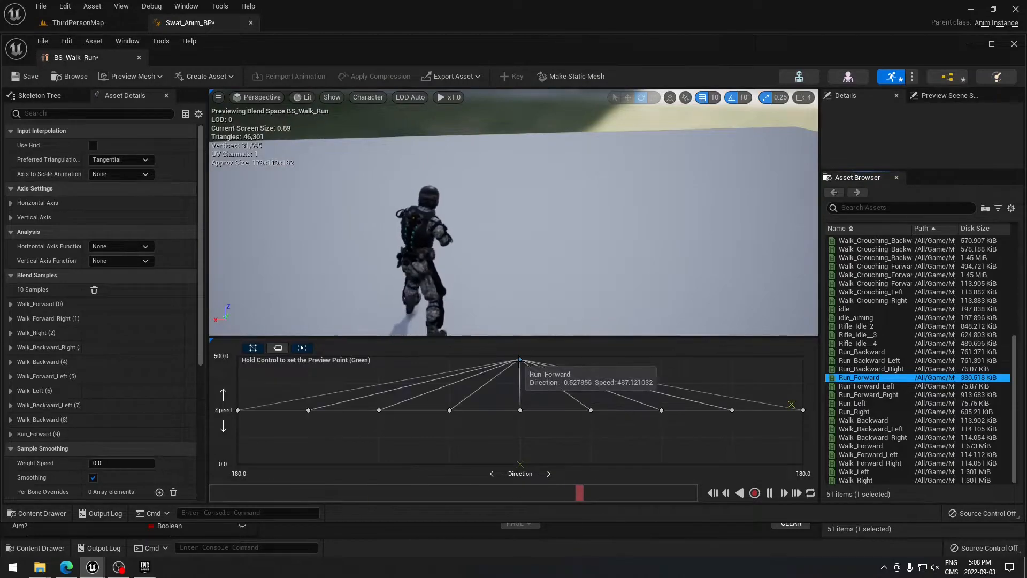
{"action": "left_click", "coordinate": [367, 348]}
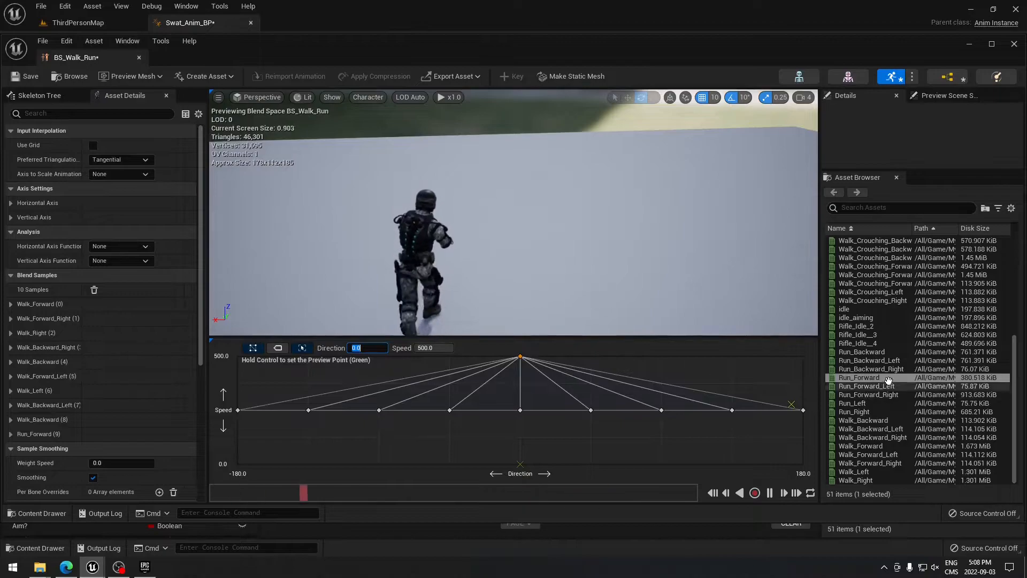
{"action": "left_click_drag", "start_coordinate": [904, 394], "coordinate": [591, 359]}
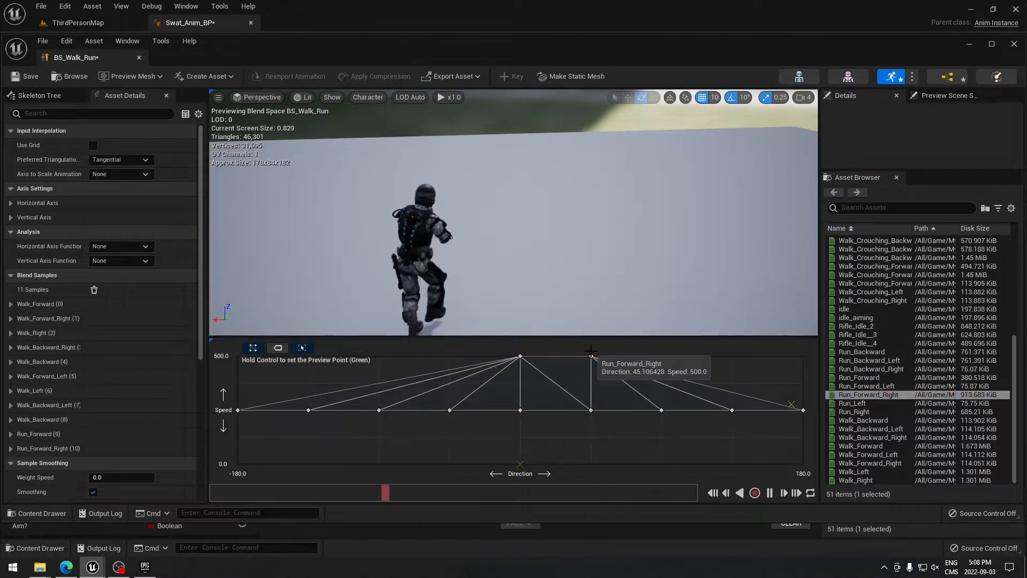
{"action": "left_click", "coordinate": [591, 356]}
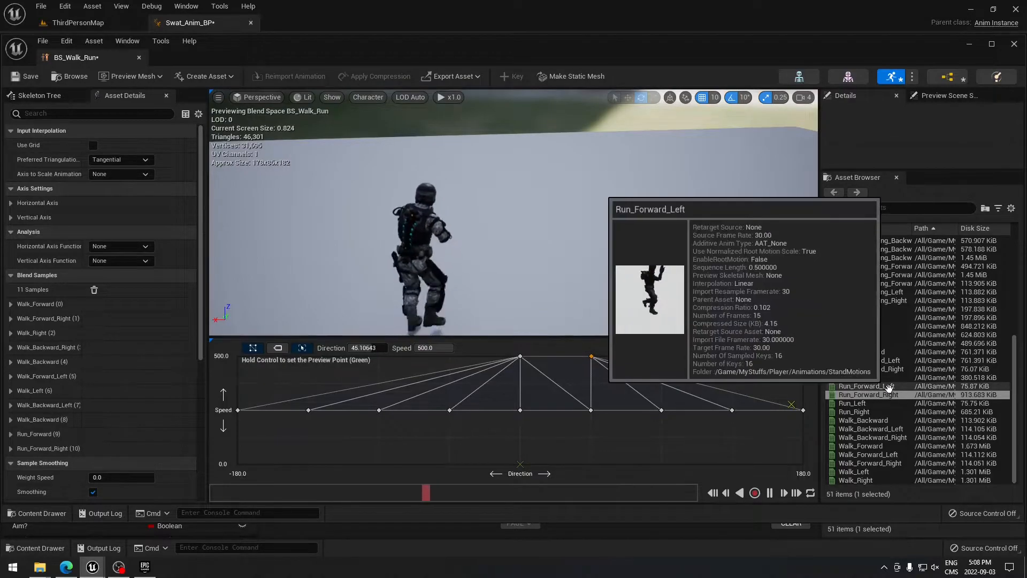
Add Run_Forward_Left at Direction -45 and Speed 500, and set the Run_Forward_Right sample's Direction to 45.
{"action": "left_click_drag", "start_coordinate": [838, 386], "coordinate": [450, 355]}
{"action": "left_click", "coordinate": [450, 356]}
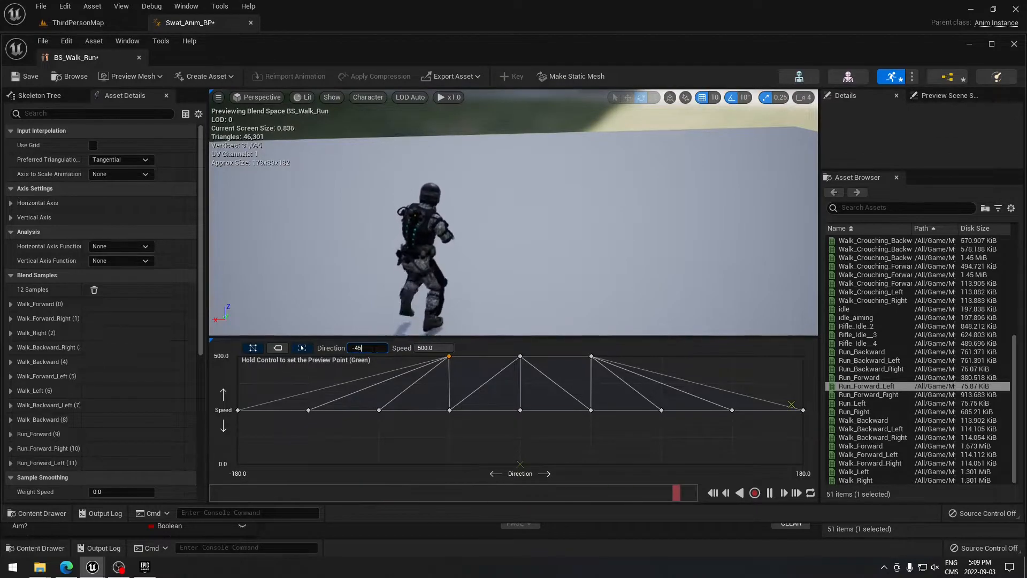
{"action": "left_click", "coordinate": [591, 355]}
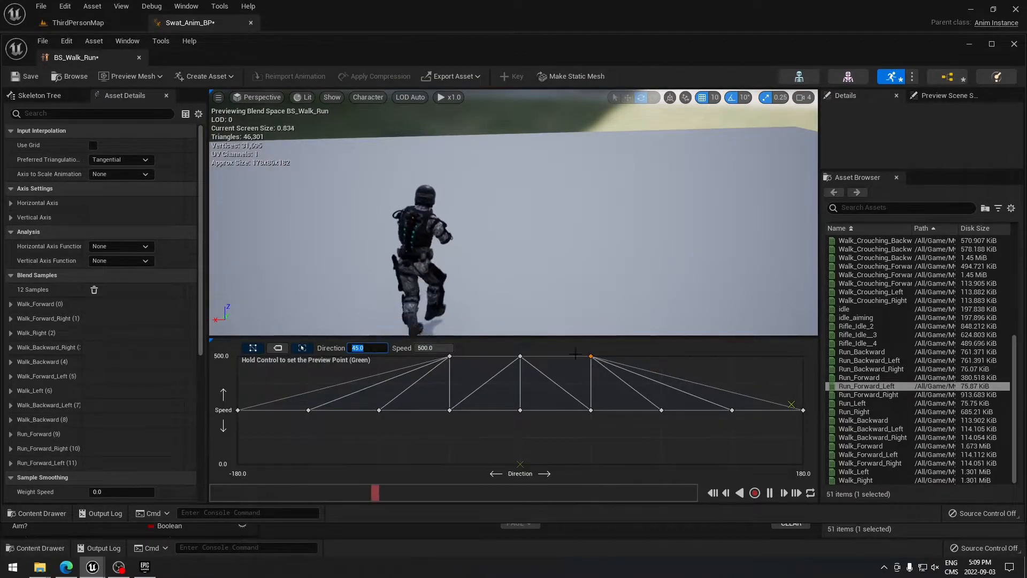
Add Run_Right at Direction 90 and Run_Left at Direction -90, both at Speed 500.
{"action": "left_click_drag", "start_coordinate": [855, 411], "coordinate": [662, 355]}
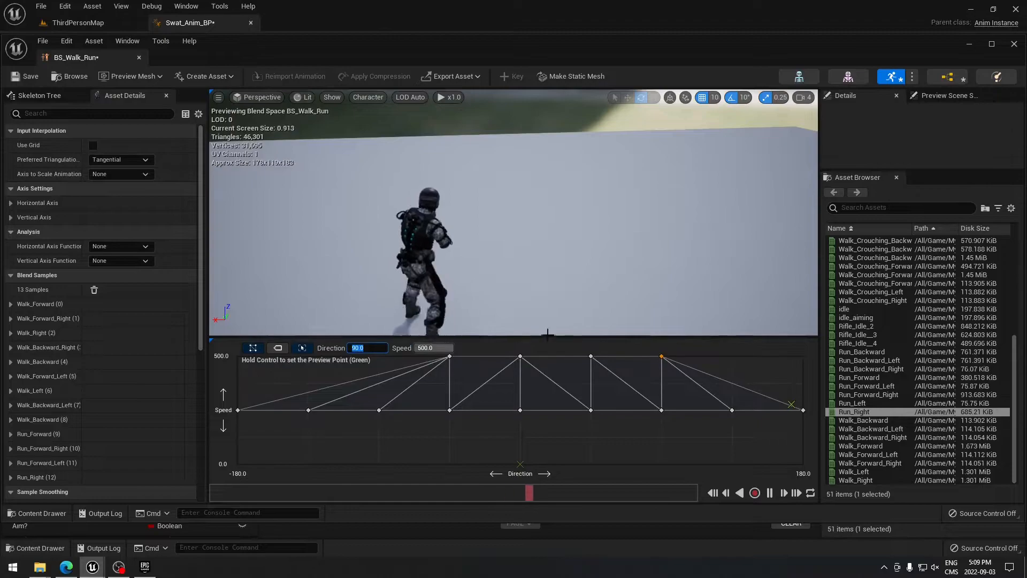
{"action": "left_click_drag", "start_coordinate": [852, 403], "coordinate": [378, 356]}
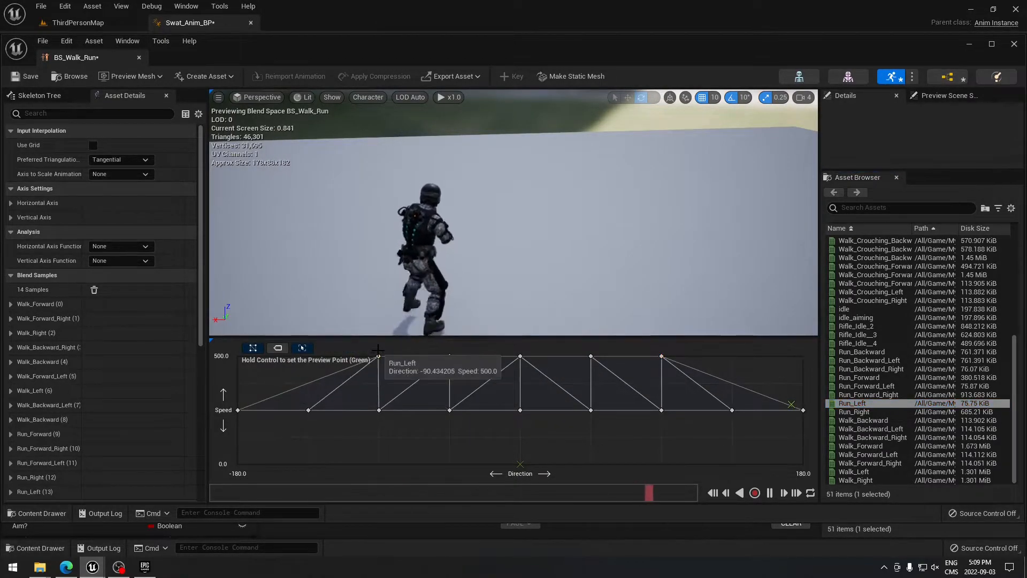
{"action": "type", "text": "-90.0"}
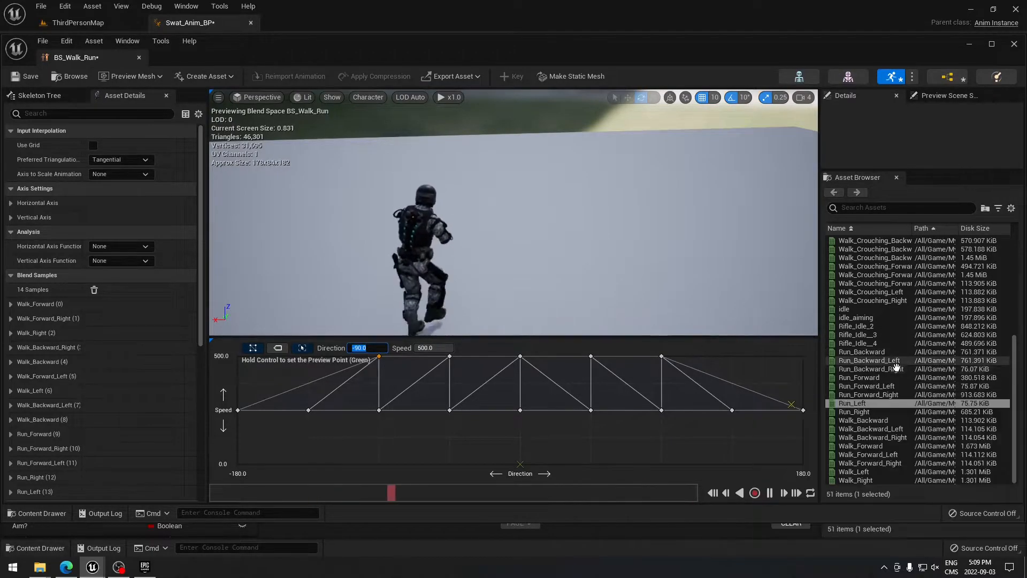
Add Run_Backward_Right at about Direction 135 and Run_Backward_Left at Direction -135, both at Speed 500.
{"action": "left_click_drag", "start_coordinate": [867, 369], "coordinate": [733, 357]}
{"action": "left_click", "coordinate": [733, 356]}
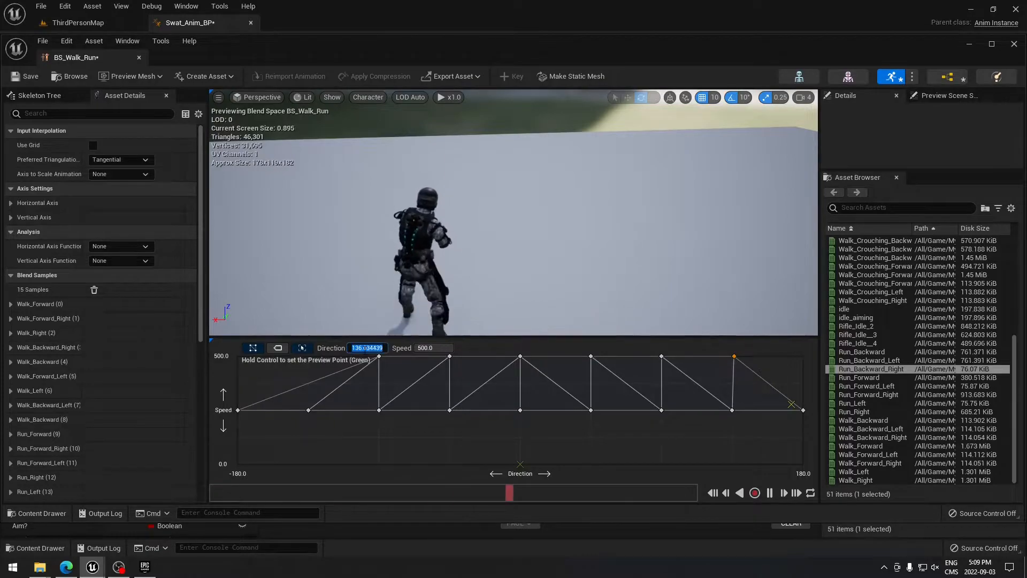
{"action": "left_click", "coordinate": [886, 361]}
{"action": "left_click_drag", "start_coordinate": [885, 361], "coordinate": [310, 357]}
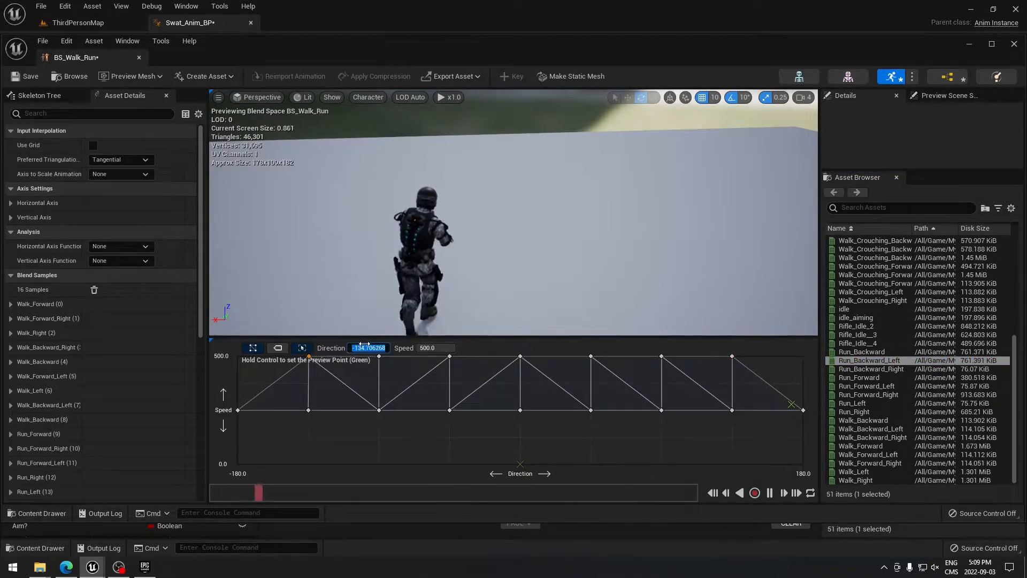
{"action": "left_click", "coordinate": [364, 347]}
{"action": "type", "text": "-135"}
{"action": "key", "text": "Return"}
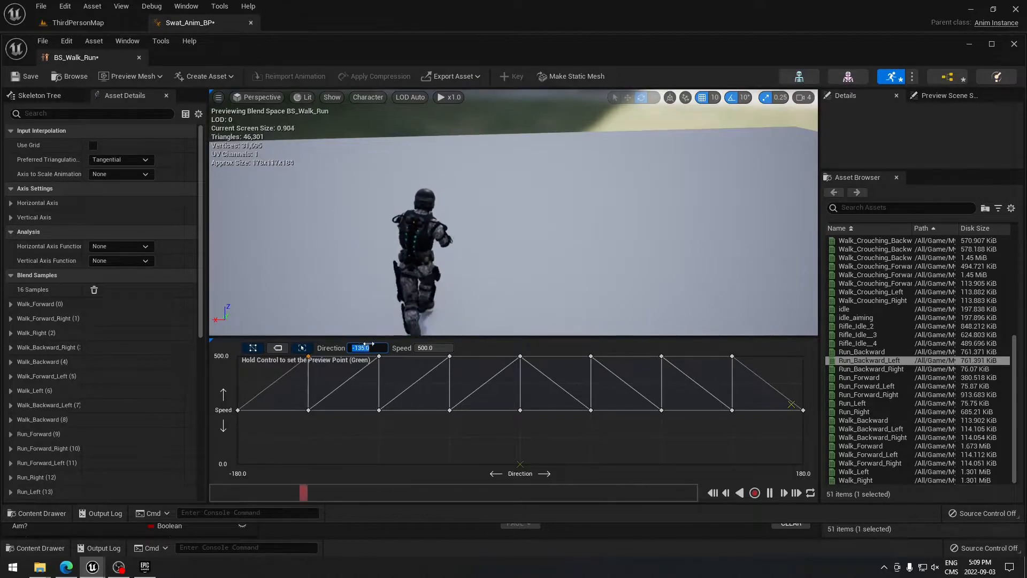
Add Run_Backward samples at Directions 180 and -180 with Speed 500, then save and close the BS_Walk_Run blend space.
{"action": "mouse_move", "coordinate": [907, 346]}
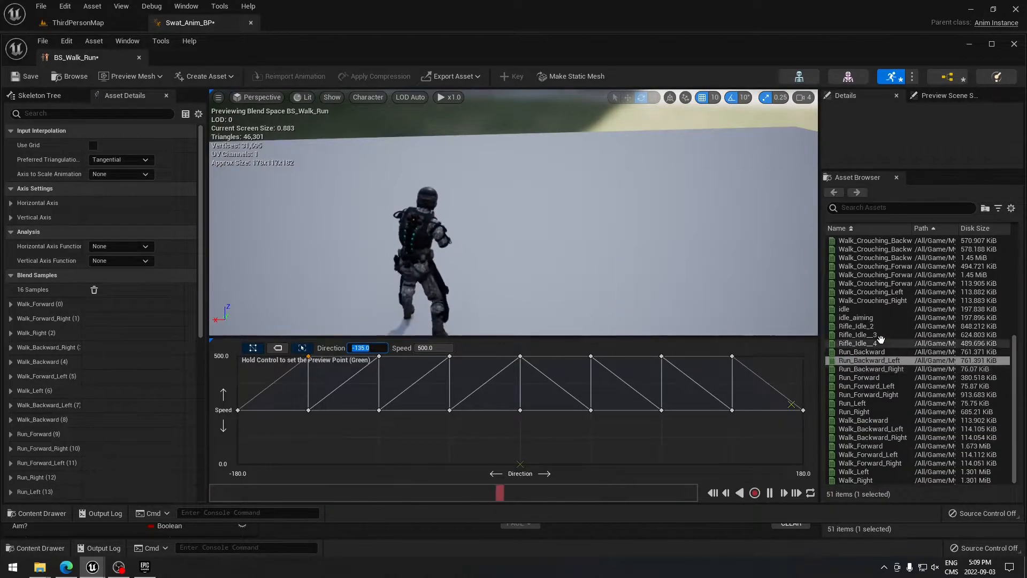
{"action": "left_click_drag", "start_coordinate": [866, 351], "coordinate": [238, 357]}
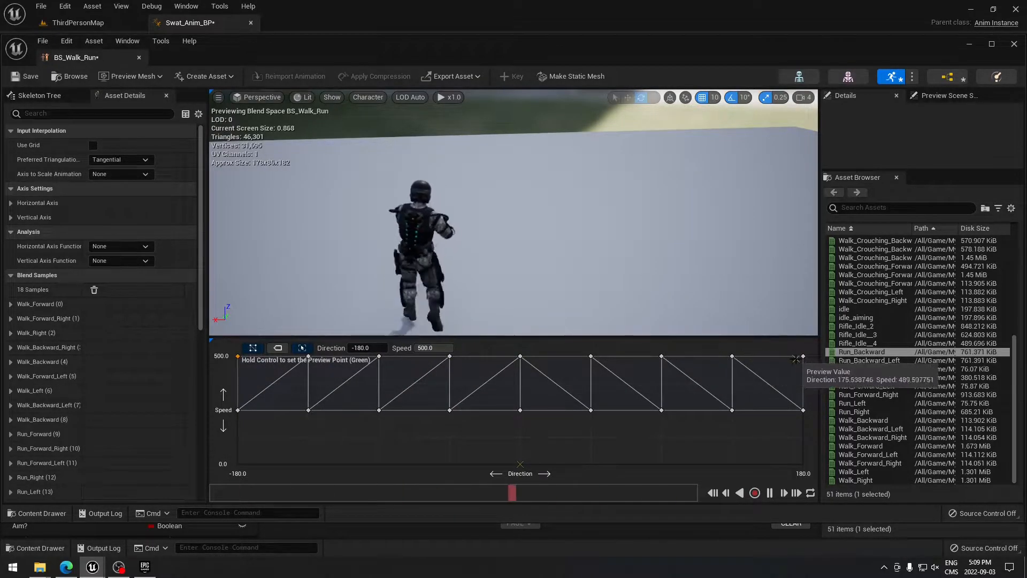
{"action": "left_click", "coordinate": [35, 77]}
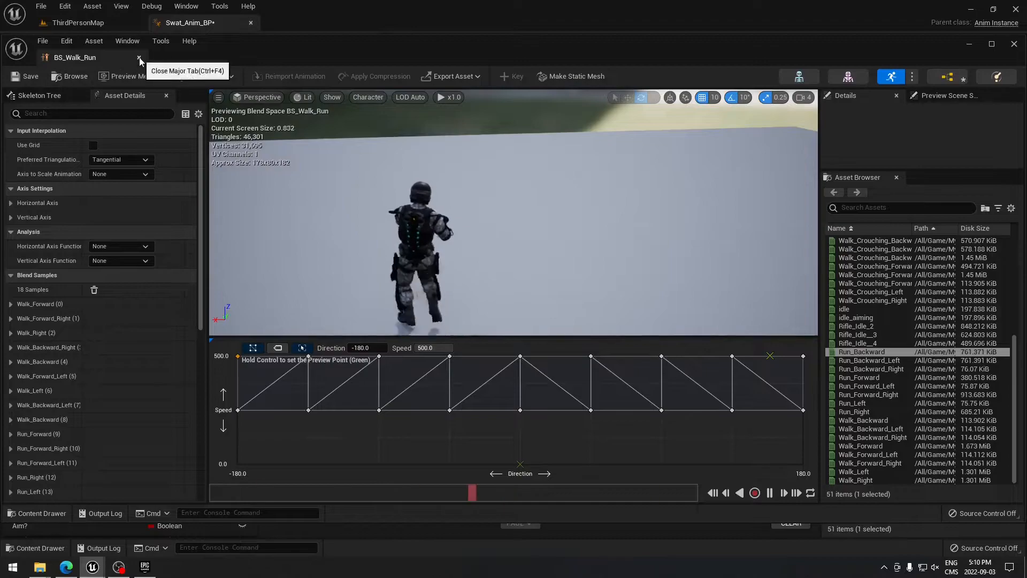
{"action": "left_click", "coordinate": [139, 59]}
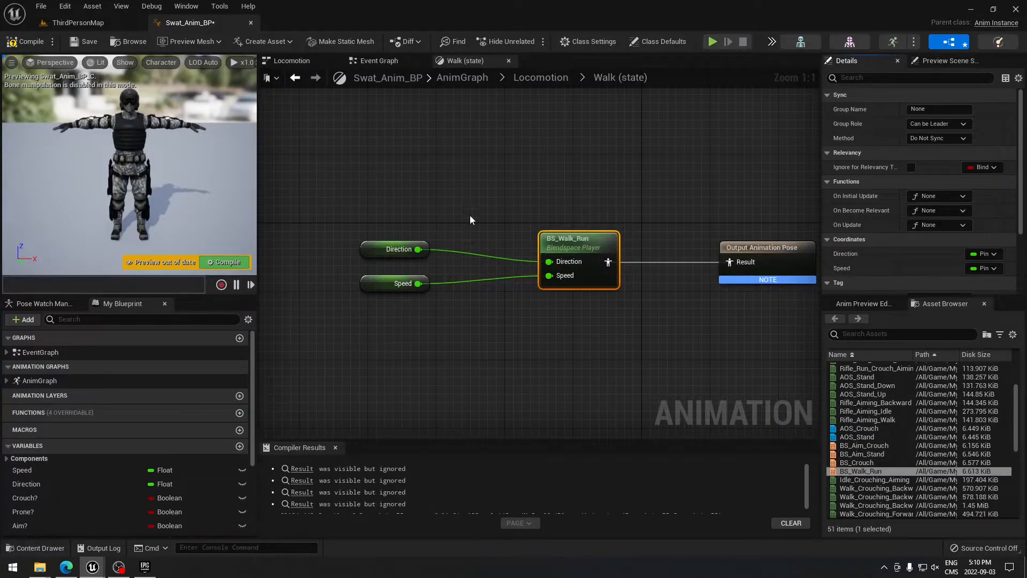
Compile Swat_Anim_BP and open the Crouch Walk state of the Locomotion state machine.
{"action": "left_click", "coordinate": [22, 43]}
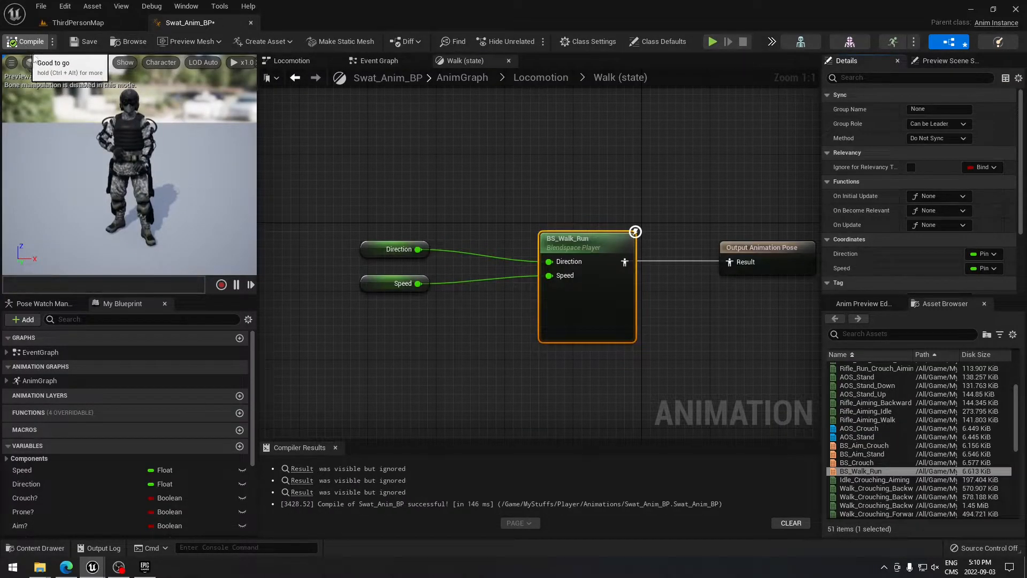
{"action": "left_click", "coordinate": [549, 77]}
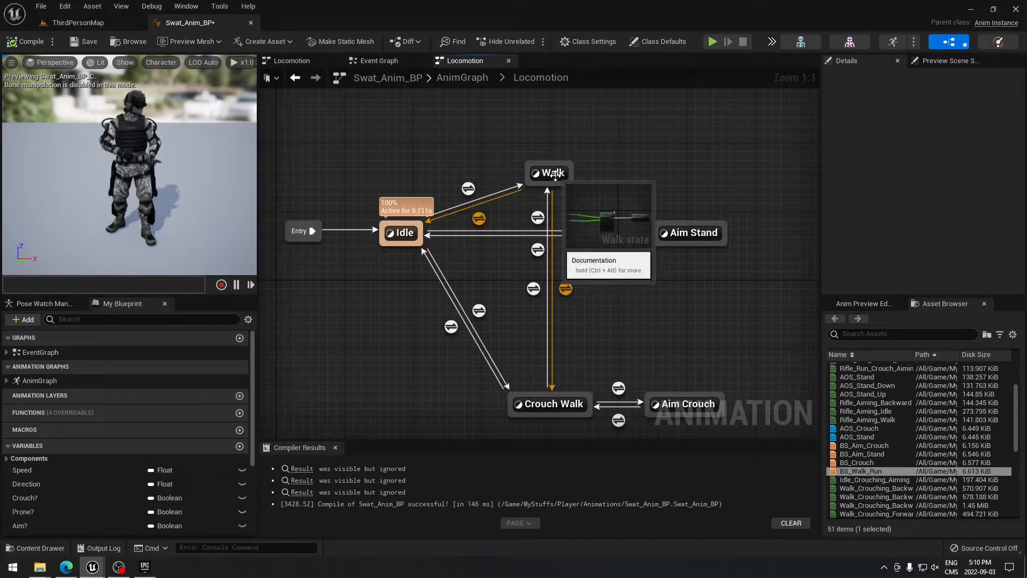
{"action": "right_click_drag", "start_coordinate": [638, 162], "coordinate": [635, 89]}
{"action": "left_click", "coordinate": [555, 330]}
{"action": "double_click", "coordinate": [542, 331]}
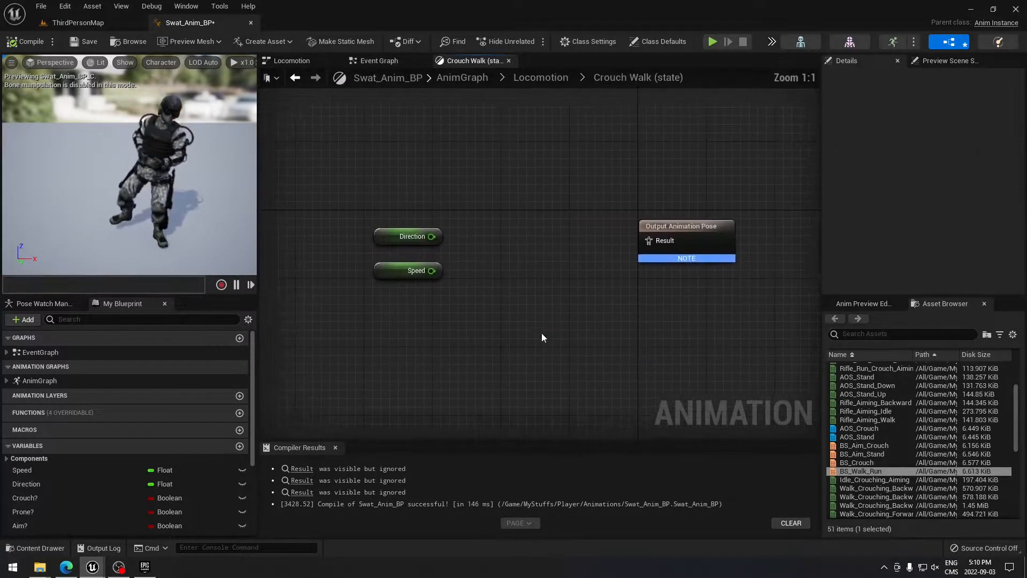
Add the BS_Crouch blend space to the Crouch Walk state, wiring Direction and Speed into it and its pose to the Output Animation Pose.
{"action": "left_click", "coordinate": [890, 461]}
{"action": "left_click_drag", "start_coordinate": [891, 459], "coordinate": [529, 243]}
{"action": "left_click_drag", "start_coordinate": [465, 249], "coordinate": [520, 262]}
{"action": "left_click_drag", "start_coordinate": [465, 283], "coordinate": [519, 279]}
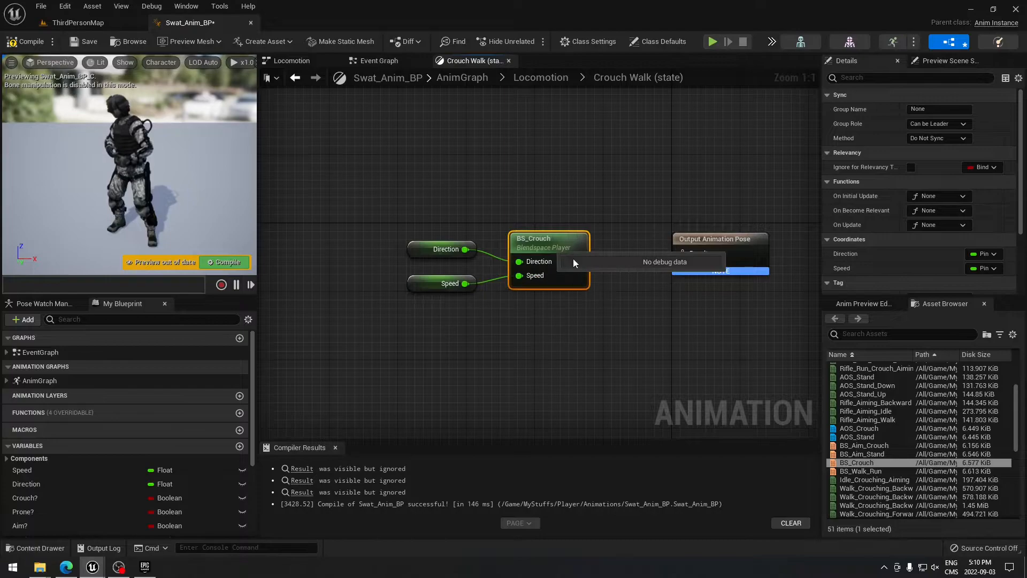
{"action": "left_click", "coordinate": [593, 242]}
{"action": "left_click_drag", "start_coordinate": [579, 261], "coordinate": [681, 254]}
Open the BS_Crouch blend space and add Idle_Crouching_Aiming at about Direction 0 and Speed 0.
{"action": "double_click", "coordinate": [544, 248]}
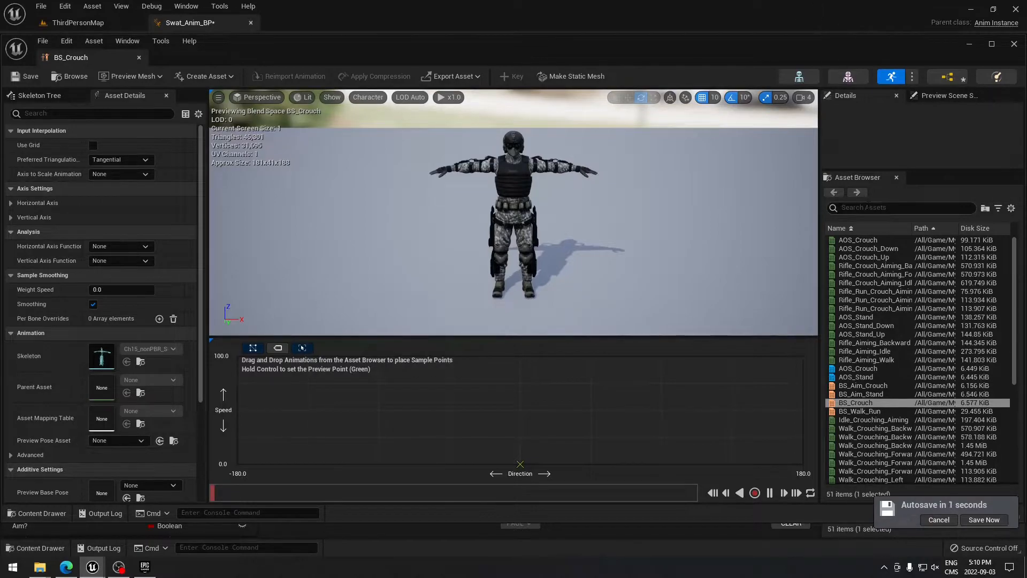
{"action": "scroll", "coordinate": [893, 324], "scroll_direction": "down", "scroll_amount": 8}
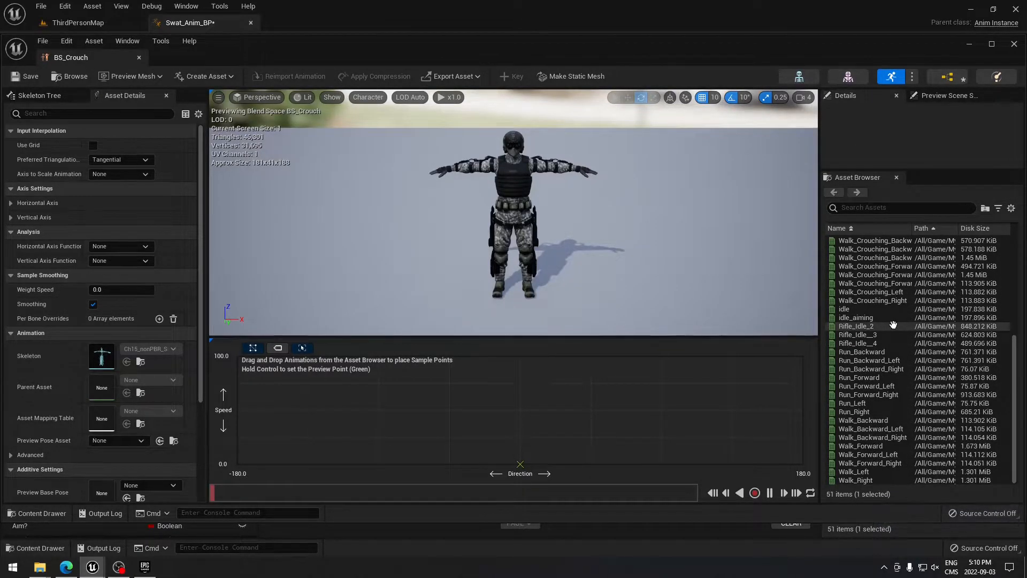
{"action": "scroll", "coordinate": [893, 325], "scroll_direction": "up", "scroll_amount": 6}
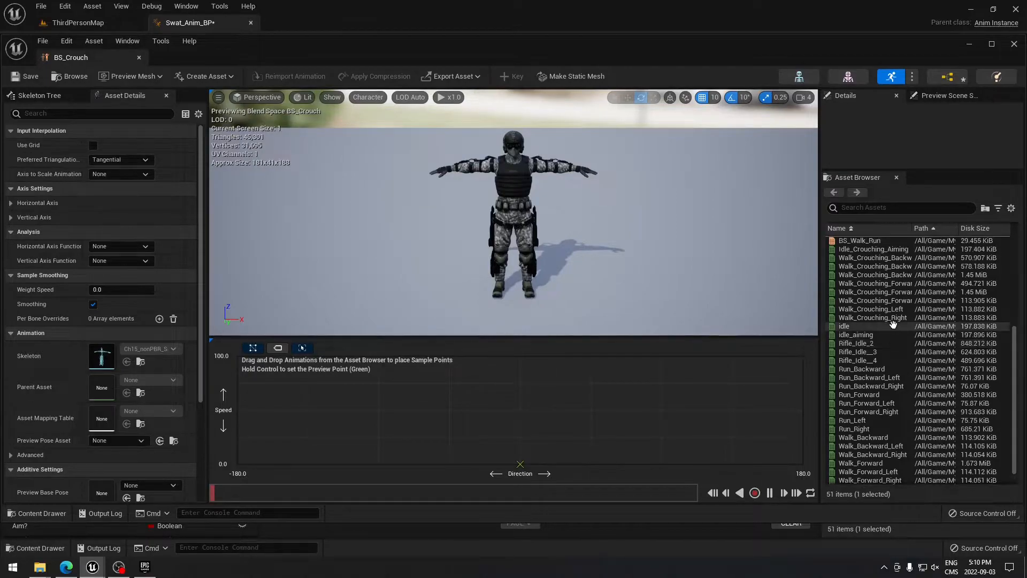
{"action": "scroll", "coordinate": [893, 325], "scroll_direction": "up", "scroll_amount": 5}
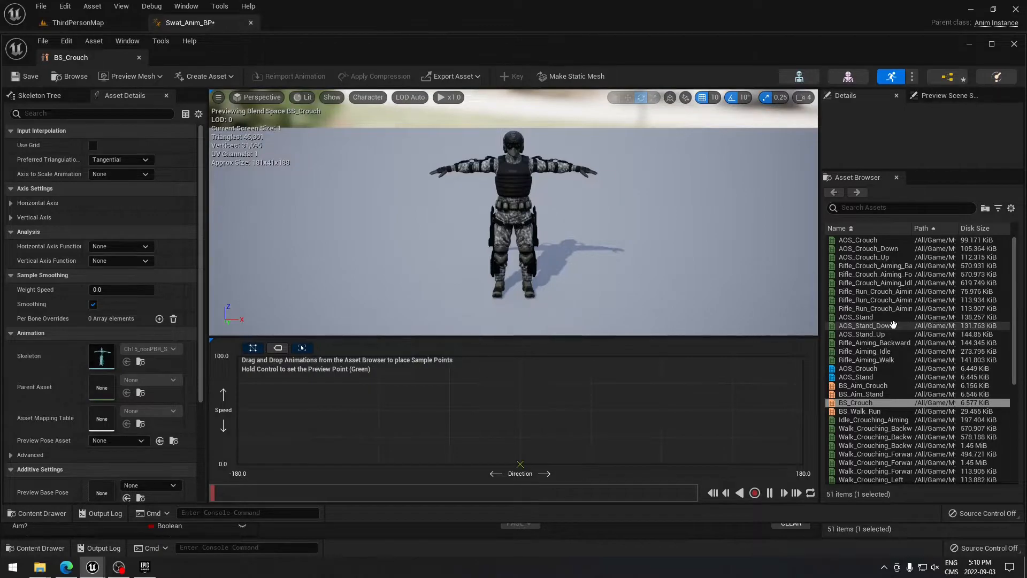
{"action": "mouse_move", "coordinate": [893, 322]}
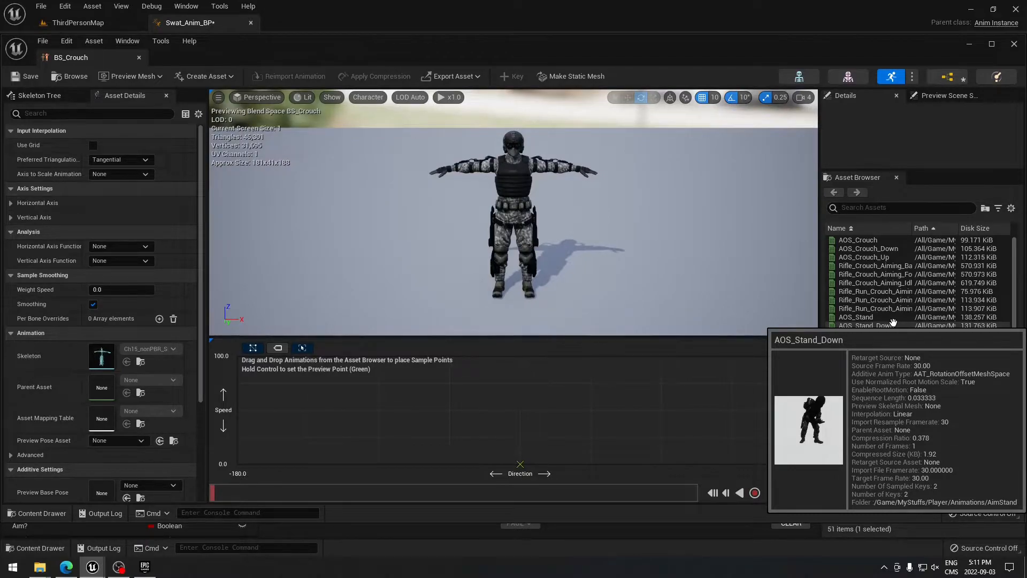
{"action": "scroll", "coordinate": [946, 455], "scroll_direction": "down", "scroll_amount": 5}
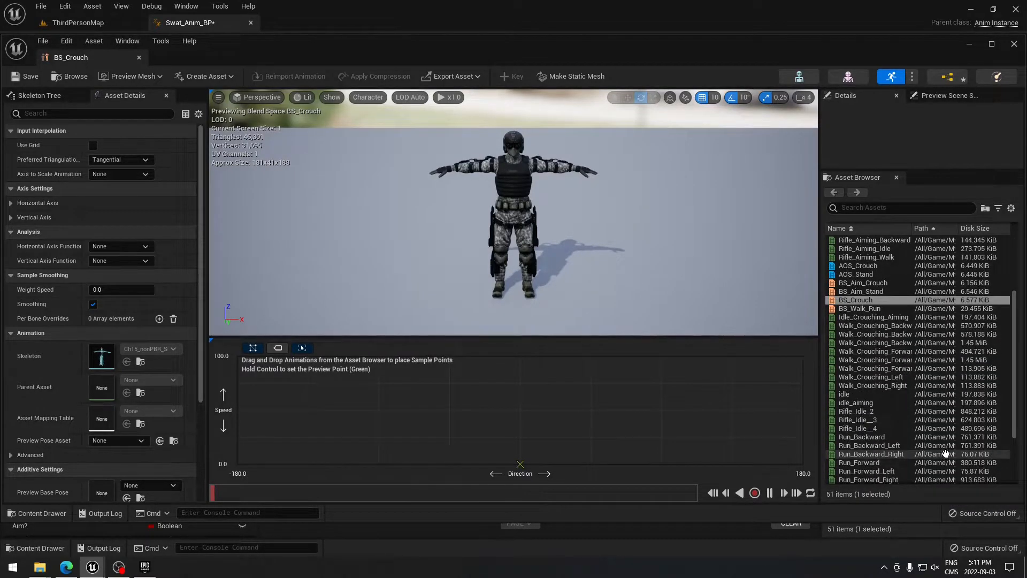
{"action": "left_click", "coordinate": [887, 318]}
{"action": "left_click_drag", "start_coordinate": [887, 317], "coordinate": [520, 464]}
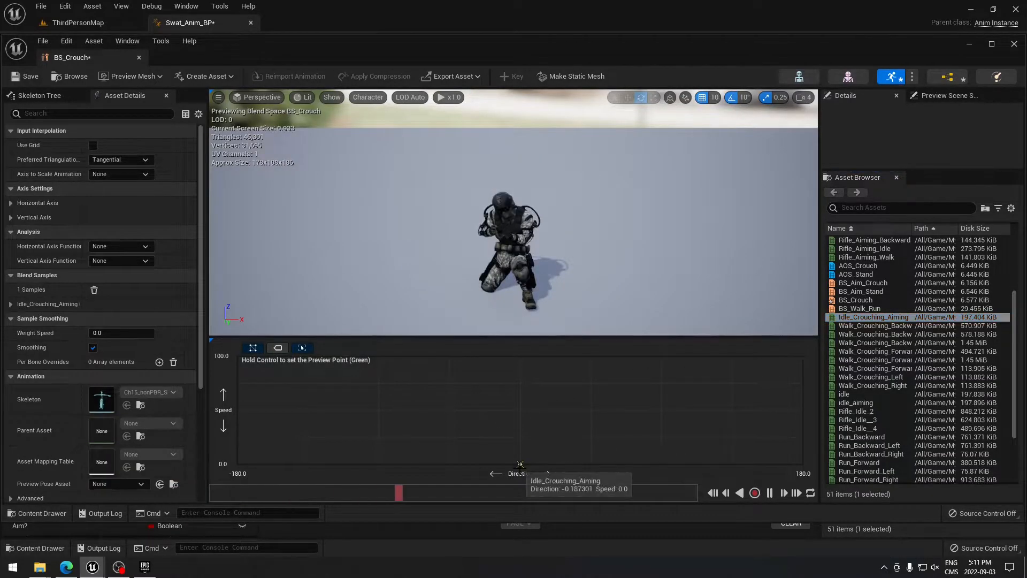
Add four more Idle_Crouching_Aiming samples at Speed 0, at Directions 180 and -180 and about 90 and -90.
{"action": "mouse_move", "coordinate": [869, 320]}
{"action": "left_click_drag", "start_coordinate": [869, 320], "coordinate": [662, 463]}
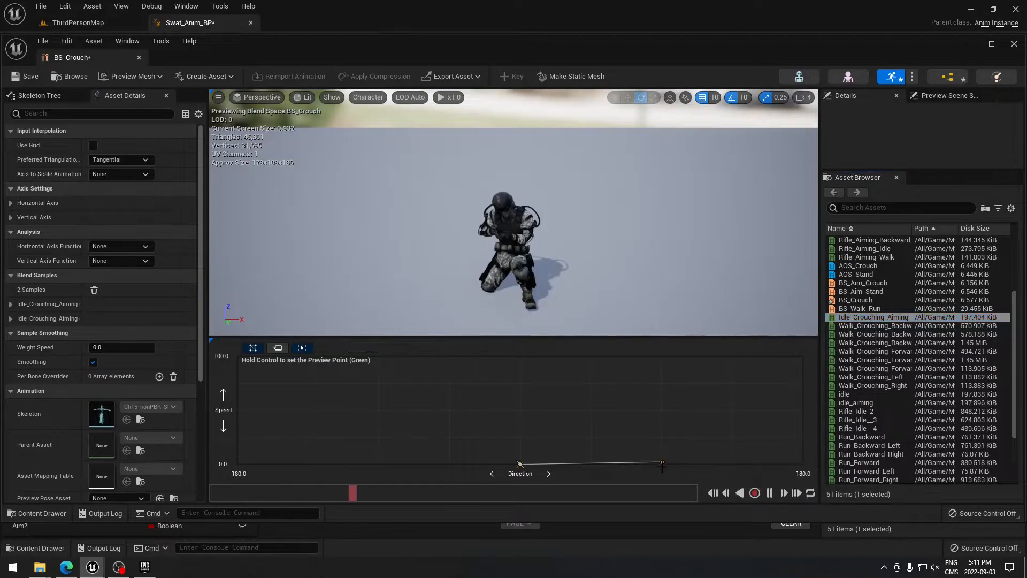
{"action": "left_click_drag", "start_coordinate": [872, 317], "coordinate": [802, 462]}
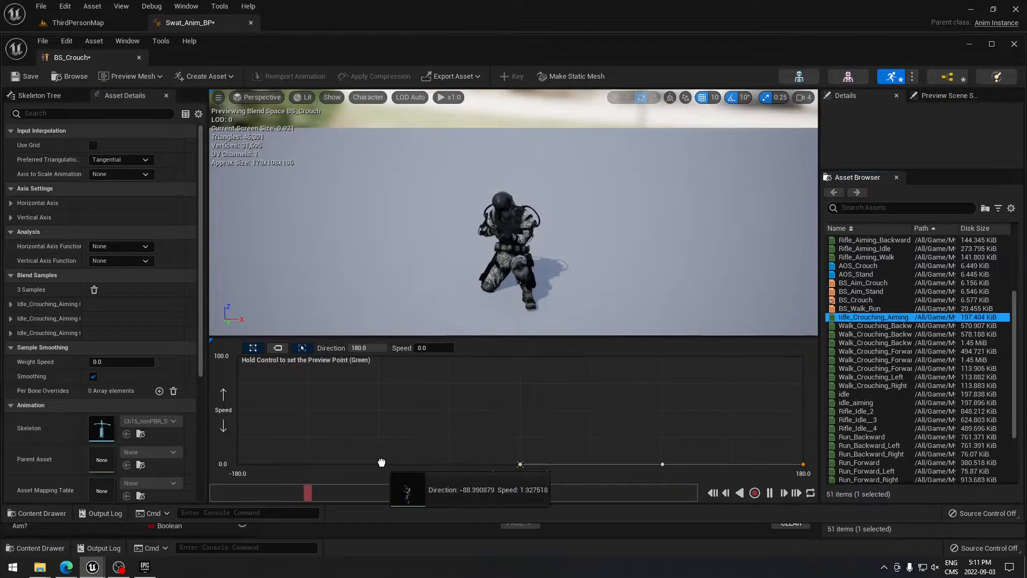
{"action": "left_click_drag", "start_coordinate": [382, 462], "coordinate": [382, 463]}
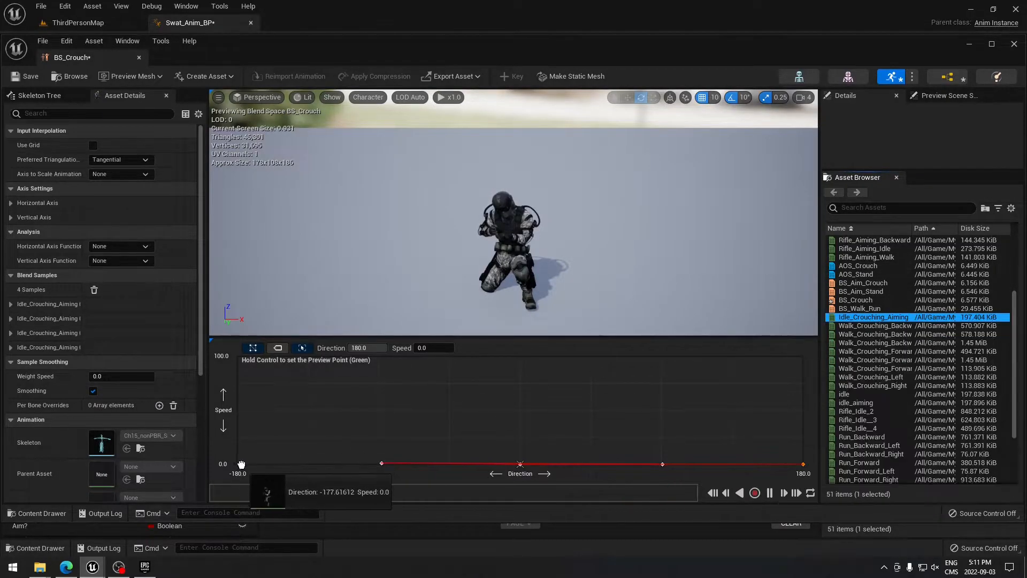
{"action": "left_click_drag", "start_coordinate": [241, 464], "coordinate": [242, 463]}
{"action": "left_click_drag", "start_coordinate": [383, 461], "coordinate": [379, 471]}
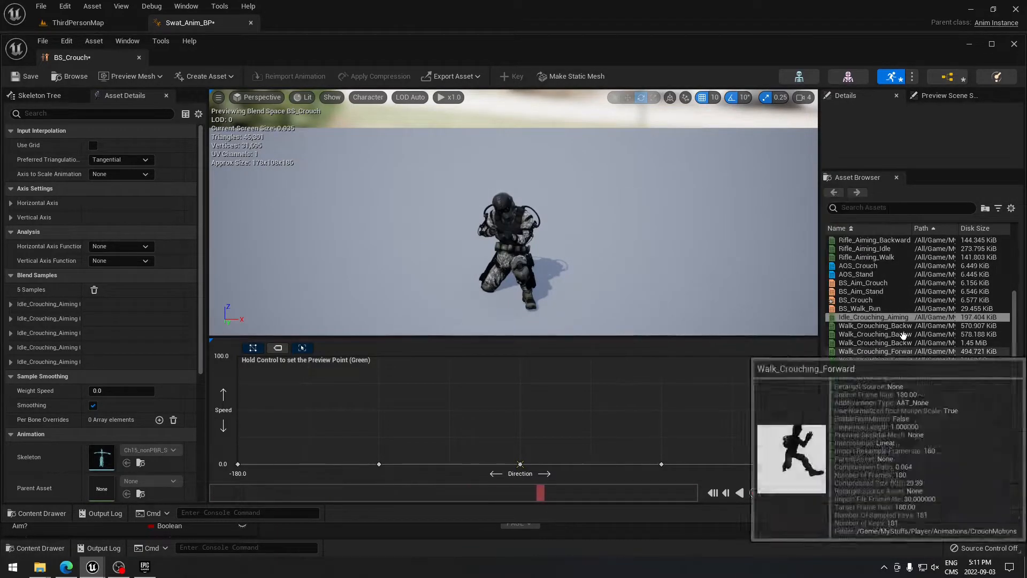
Widen the asset list's Name column and add Walk_Crouching_Forward at about Direction 0 and Speed 100.
{"action": "left_click", "coordinate": [915, 234]}
{"action": "left_click_drag", "start_coordinate": [912, 229], "coordinate": [963, 229]}
{"action": "left_click_drag", "start_coordinate": [878, 351], "coordinate": [521, 348]}
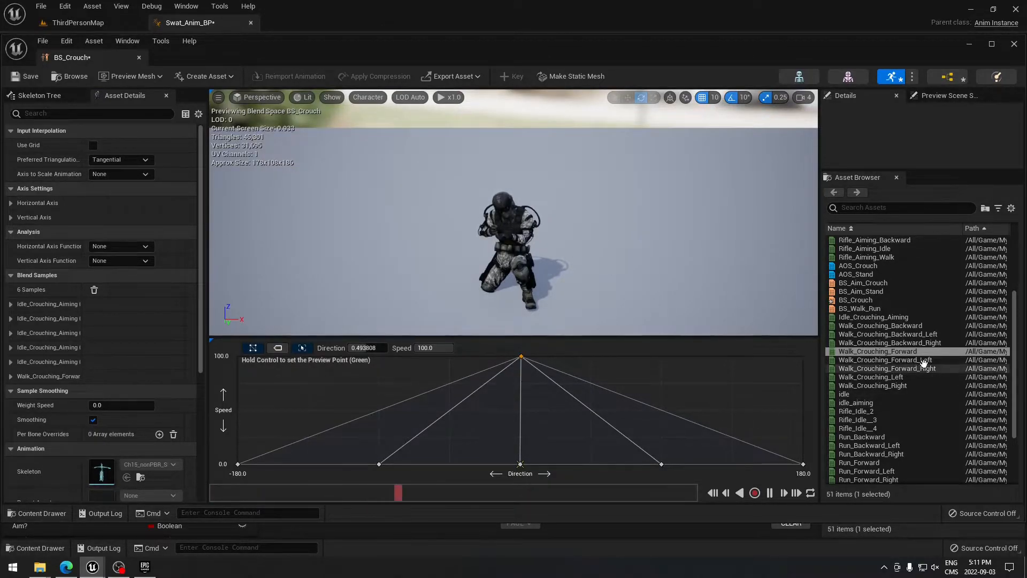
Add Walk_Crouching_Forward_Left at about Direction -45 and Walk_Crouching_Forward_Right at about Direction 45, both at Speed 100.
{"action": "mouse_move", "coordinate": [930, 364]}
{"action": "left_click_drag", "start_coordinate": [929, 360], "coordinate": [589, 360]}
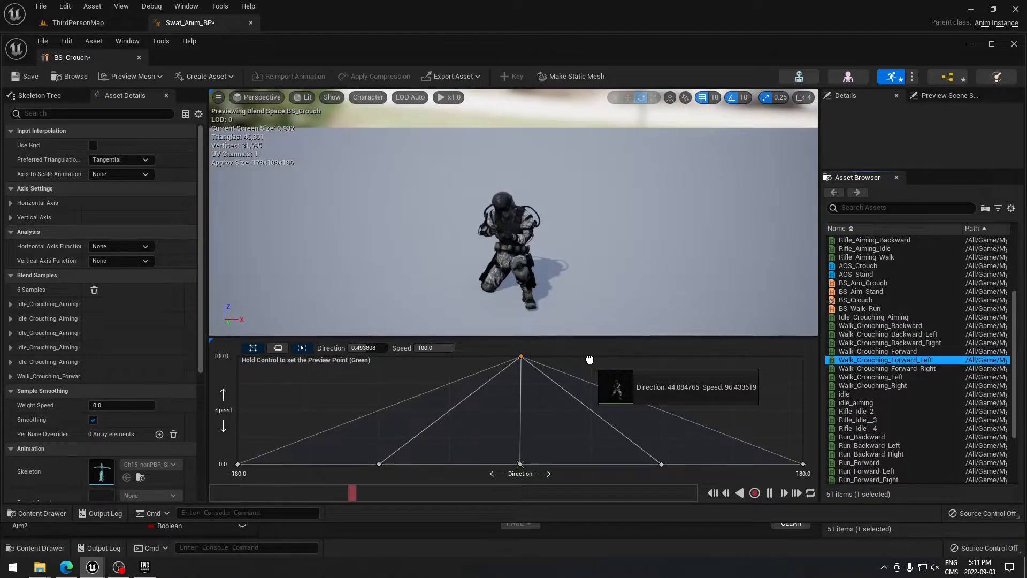
{"action": "left_click_drag", "start_coordinate": [589, 360], "coordinate": [451, 356]}
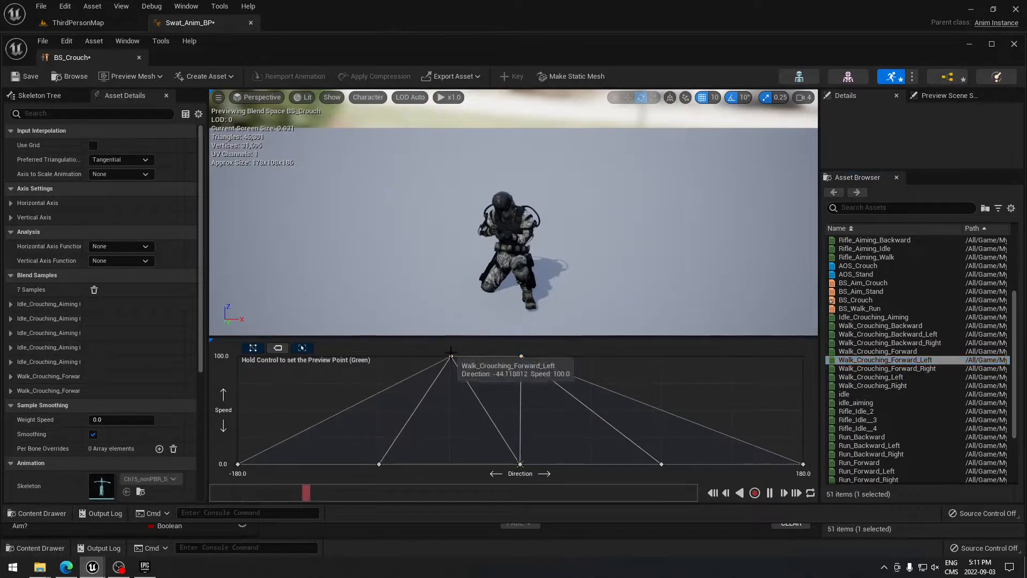
{"action": "left_click", "coordinate": [451, 356]}
{"action": "left_click_drag", "start_coordinate": [452, 356], "coordinate": [448, 356]}
{"action": "left_click_drag", "start_coordinate": [889, 367], "coordinate": [591, 356]}
{"action": "left_click", "coordinate": [591, 356]}
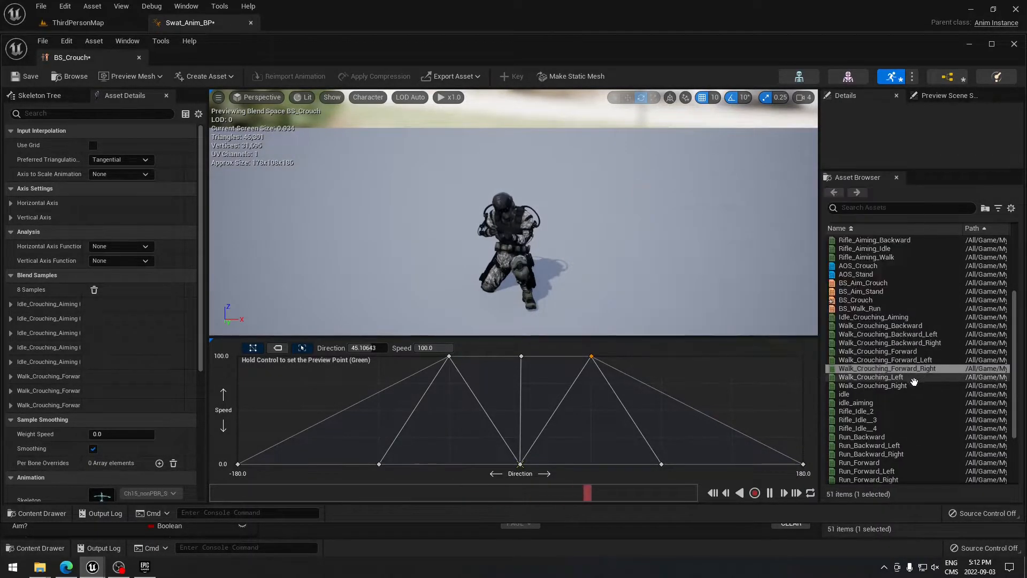
Add Walk_Crouching_Right at about Direction 90 and Walk_Crouching_Left at about Direction -90, both at Speed 100.
{"action": "left_click", "coordinate": [872, 385]}
{"action": "left_click_drag", "start_coordinate": [796, 387], "coordinate": [661, 356]}
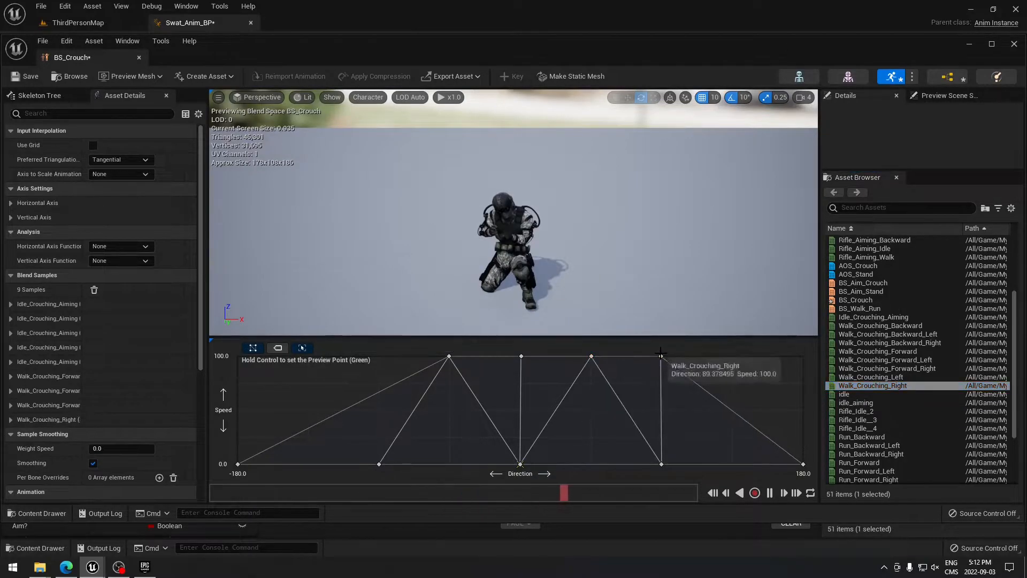
{"action": "left_click_drag", "start_coordinate": [870, 380], "coordinate": [379, 357]}
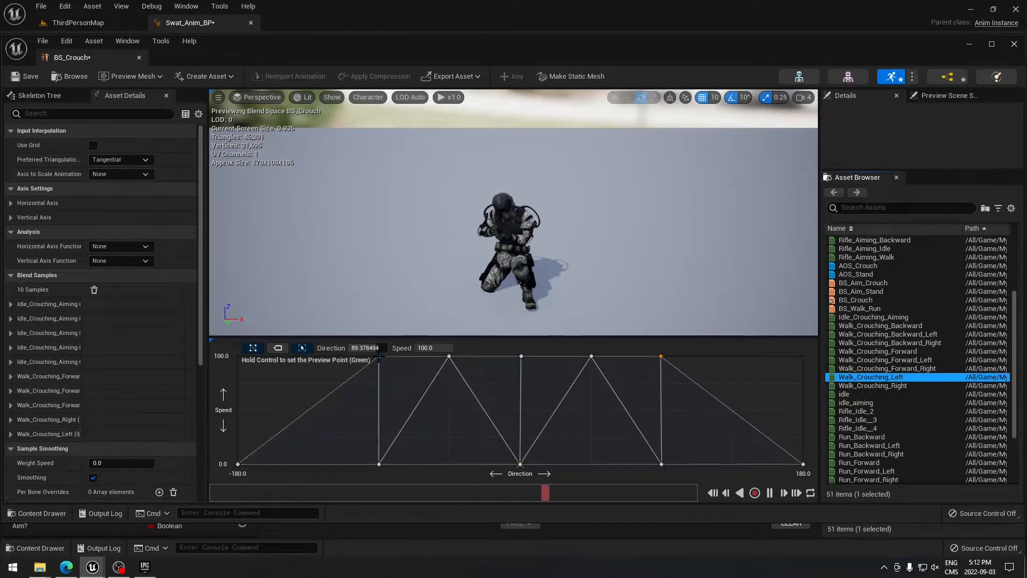
{"action": "left_click", "coordinate": [379, 356]}
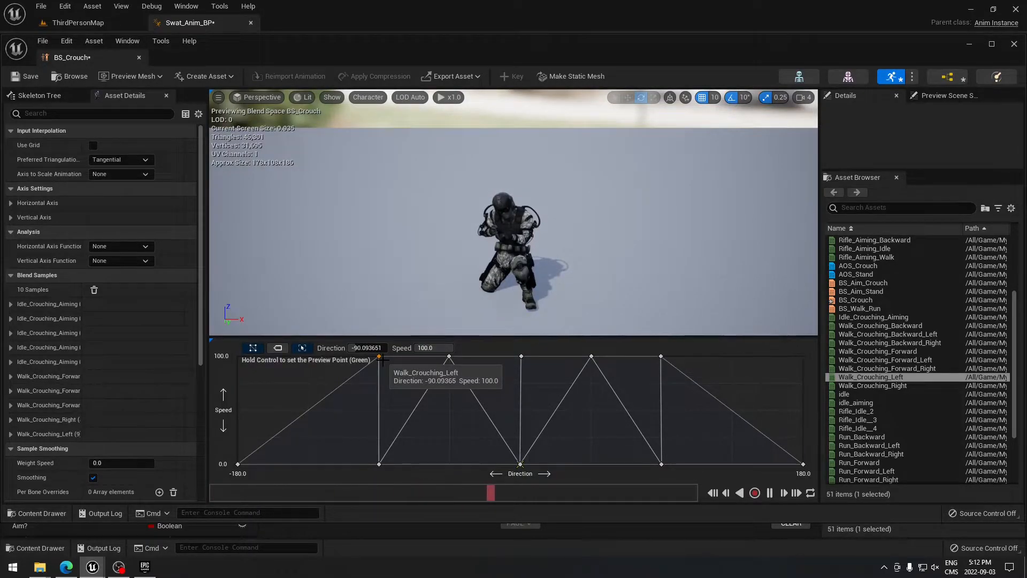
Add Walk_Crouching_Backward_Right at about Direction 135, Walk_Crouching_Backward_Left at about -135, and Walk_Crouching_Backward at 180 and -180, all at Speed 100.
{"action": "left_click", "coordinate": [957, 343]}
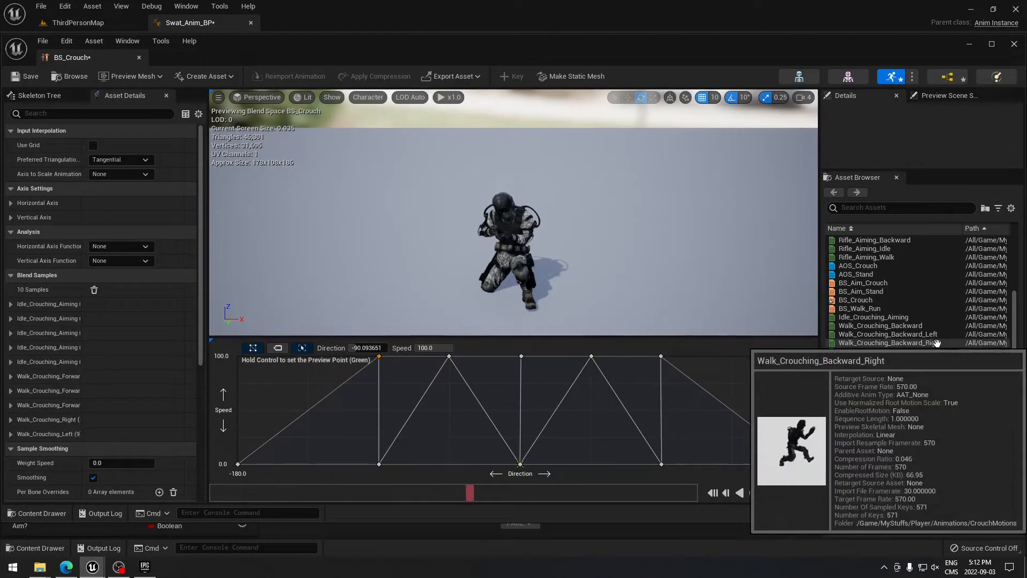
{"action": "left_click_drag", "start_coordinate": [957, 343], "coordinate": [734, 353]}
{"action": "left_click_drag", "start_coordinate": [888, 334], "coordinate": [308, 357]}
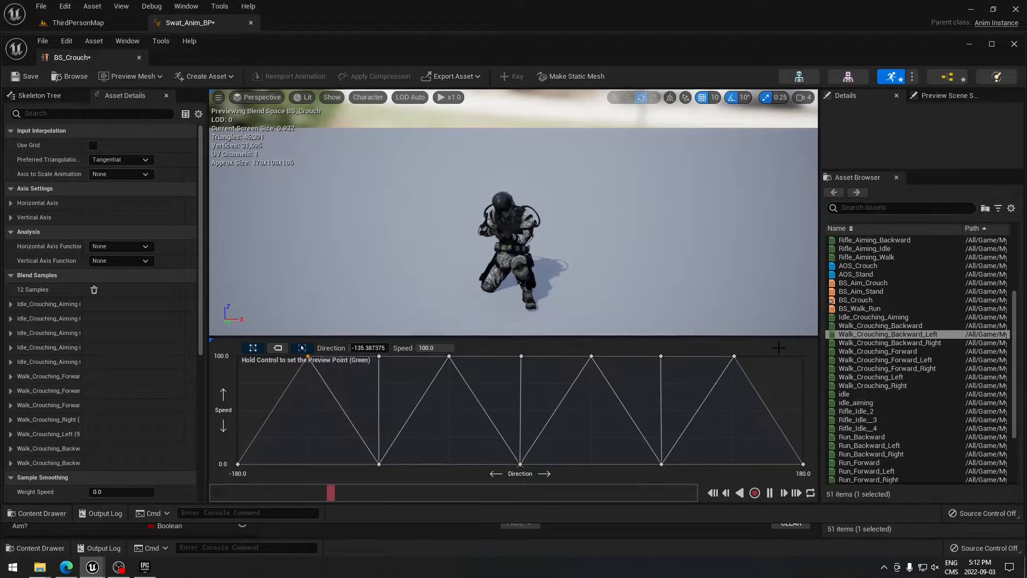
{"action": "left_click_drag", "start_coordinate": [877, 325], "coordinate": [803, 357]}
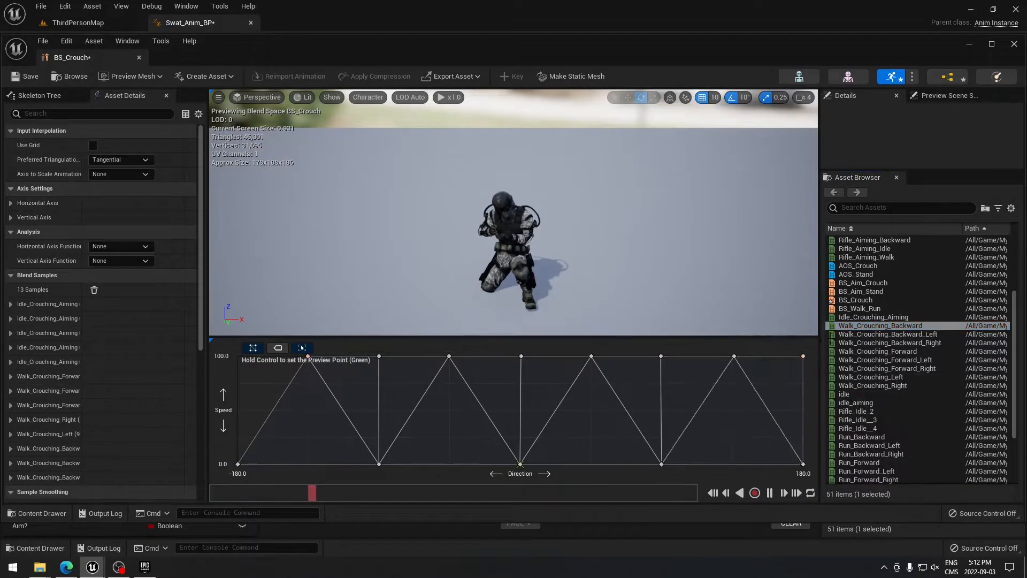
{"action": "left_click_drag", "start_coordinate": [881, 325], "coordinate": [237, 356]}
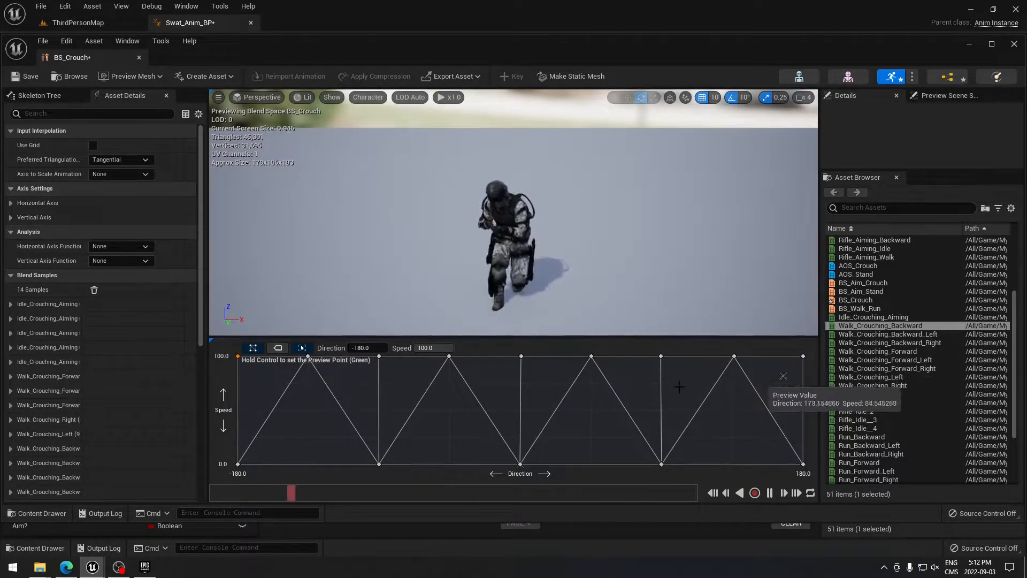
Close the crouch blend space, add the AOS_Stand aim offset to the Aim Stand state and connect Pitch to it.
{"action": "left_click", "coordinate": [138, 58]}
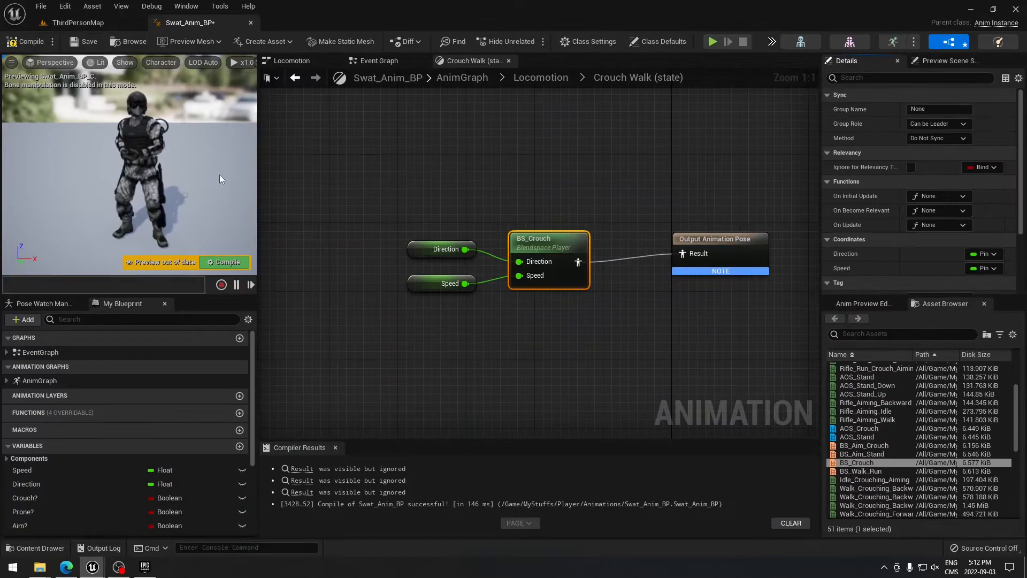
{"action": "left_click", "coordinate": [565, 79]}
{"action": "right_click_drag", "start_coordinate": [739, 216], "coordinate": [600, 276]}
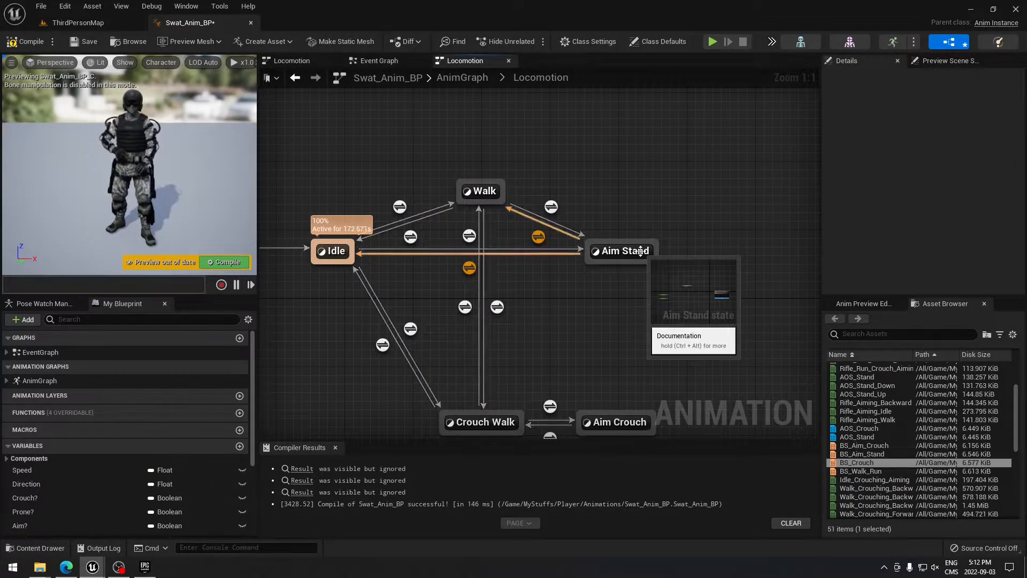
{"action": "double_click", "coordinate": [630, 255]}
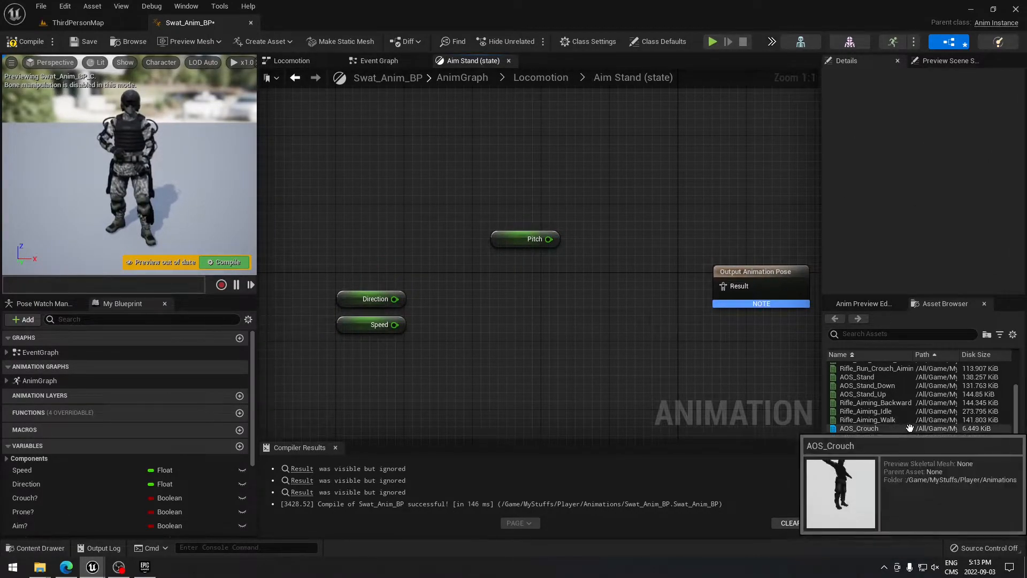
{"action": "left_click_drag", "start_coordinate": [873, 437], "coordinate": [597, 268]}
{"action": "left_click_drag", "start_coordinate": [549, 239], "coordinate": [604, 295]}
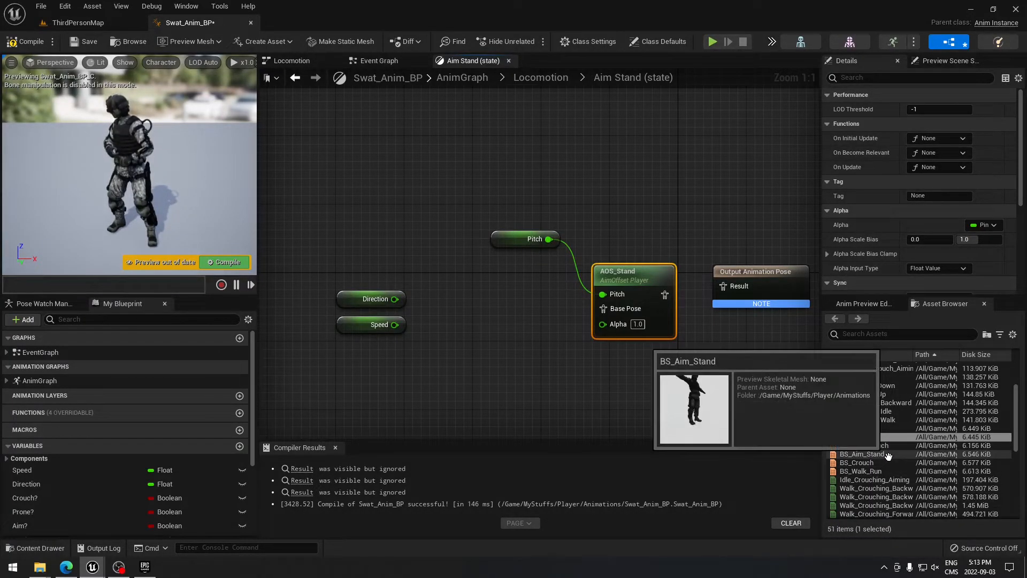
Add the BS_Aim_Stand blend space driven by Direction and Speed, feeding AOS_Stand's base pose, and connect AOS_Stand to the output pose.
{"action": "left_click_drag", "start_coordinate": [887, 453], "coordinate": [497, 298]}
{"action": "left_click_drag", "start_coordinate": [394, 299], "coordinate": [464, 320]}
{"action": "left_click_drag", "start_coordinate": [394, 324], "coordinate": [465, 334]}
{"action": "left_click_drag", "start_coordinate": [528, 319], "coordinate": [603, 309]}
{"action": "left_click_drag", "start_coordinate": [668, 295], "coordinate": [727, 287]}
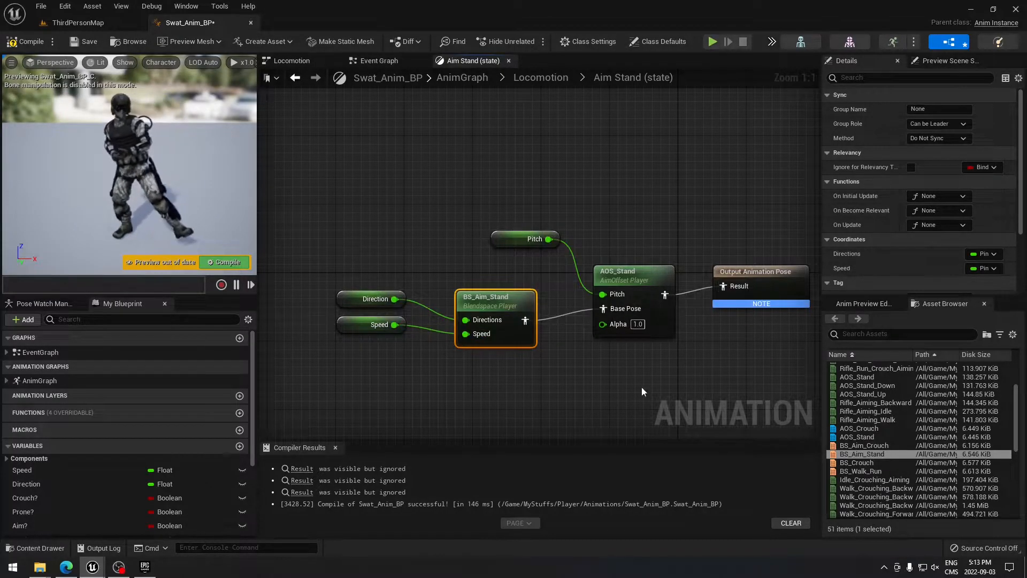
Straighten the connections between the Aim Stand nodes and compile the animation blueprint.
{"action": "left_click_drag", "start_coordinate": [341, 271], "coordinate": [646, 336]}
{"action": "left_click_drag", "start_coordinate": [446, 258], "coordinate": [755, 354]}
{"action": "key", "text": "q"}
{"action": "left_click", "coordinate": [315, 201]}
{"action": "key", "text": "F7"}
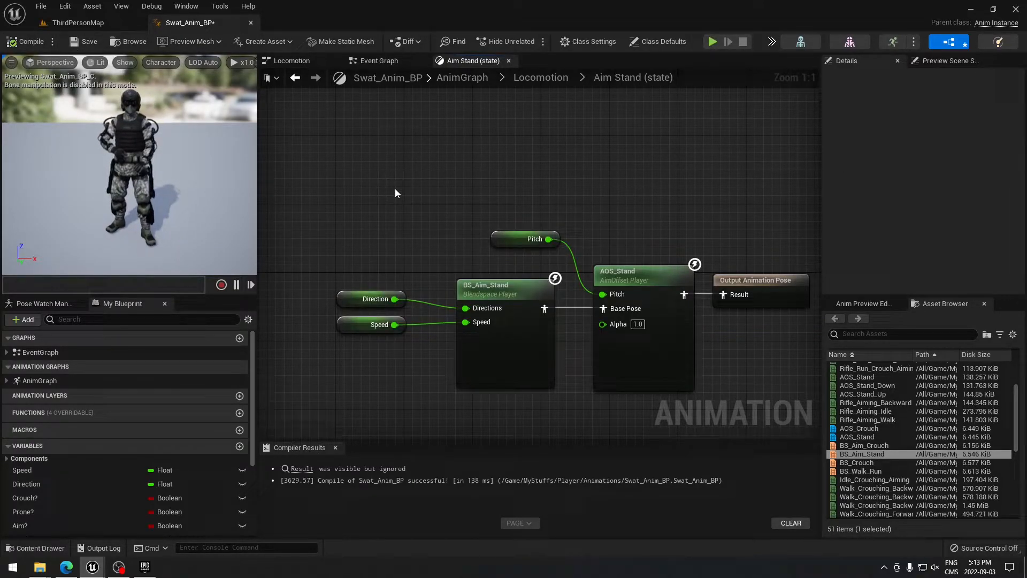
Open the BS_Aim_Stand blend space and widen the asset list's Name column so the rifle aiming animation names are readable.
{"action": "double_click", "coordinate": [508, 294]}
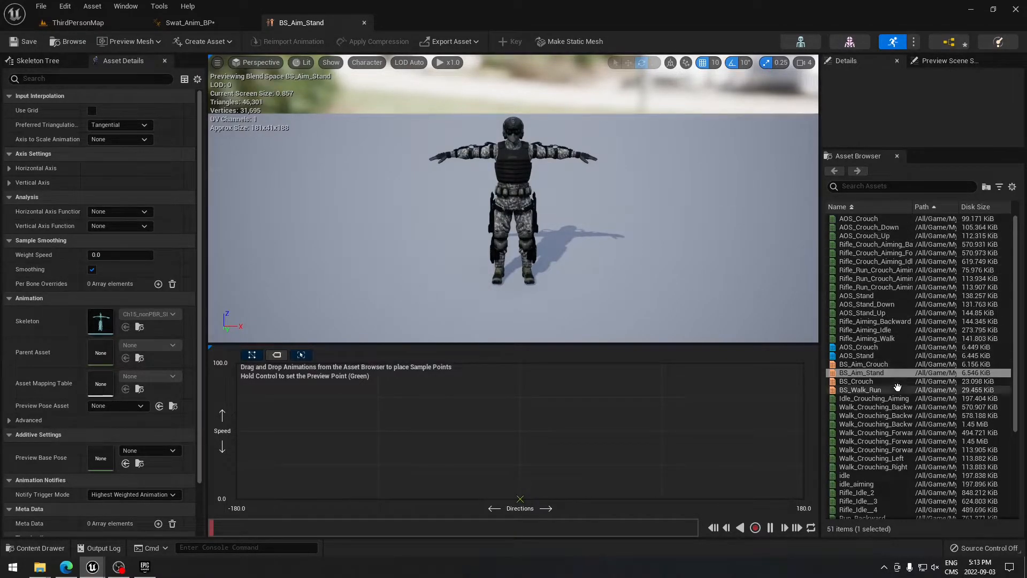
{"action": "scroll", "coordinate": [897, 386], "scroll_direction": "down", "scroll_amount": 3}
{"action": "scroll", "coordinate": [897, 386], "scroll_direction": "down", "scroll_amount": 1}
{"action": "scroll", "coordinate": [896, 393], "scroll_direction": "down", "scroll_amount": 2}
{"action": "mouse_move", "coordinate": [896, 401]}
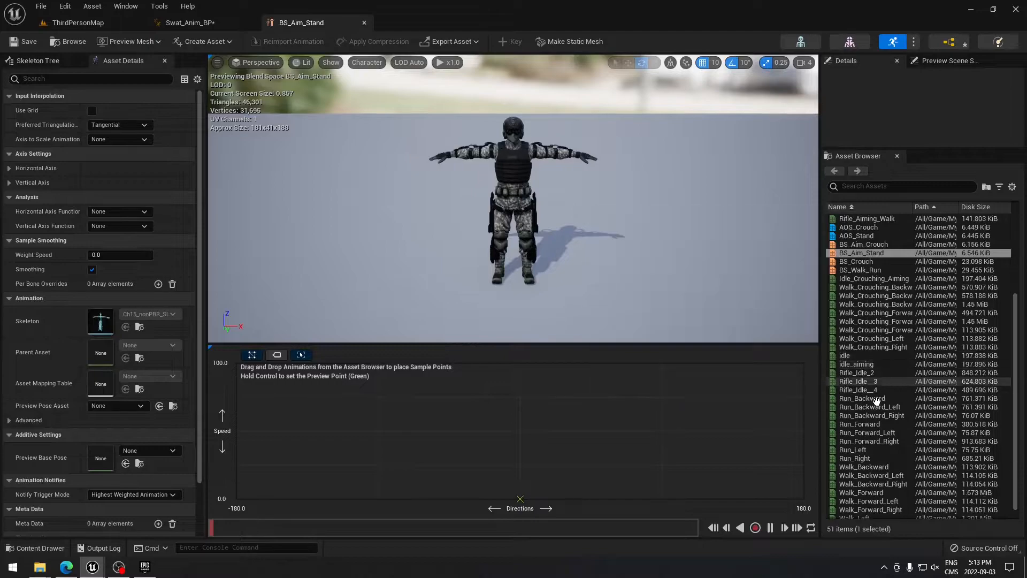
{"action": "scroll", "coordinate": [914, 397], "scroll_direction": "down", "scroll_amount": 1}
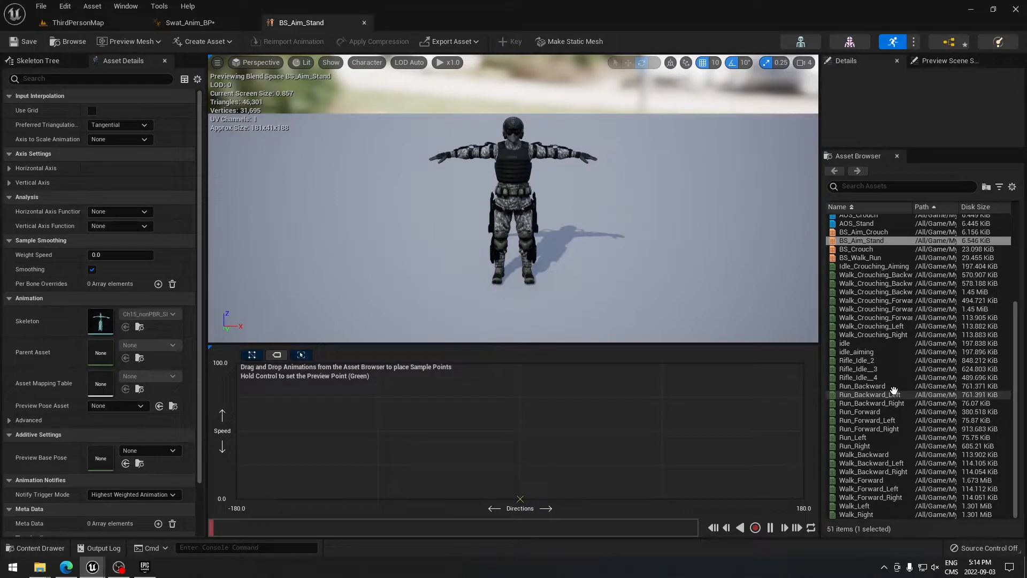
{"action": "scroll", "coordinate": [893, 390], "scroll_direction": "up", "scroll_amount": 5}
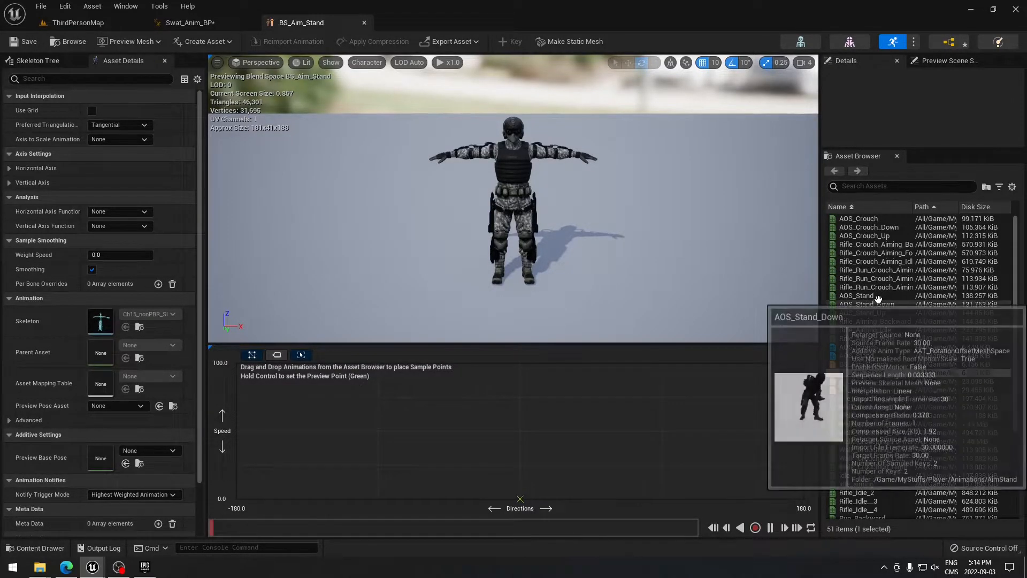
{"action": "left_click_drag", "start_coordinate": [913, 207], "coordinate": [941, 207]}
Place a Rifle_Crouch_Aiming_Idle sample at the middle of the Directions axis with Speed 0.
{"action": "left_click", "coordinate": [878, 261]}
{"action": "left_click_drag", "start_coordinate": [877, 261], "coordinate": [520, 498]}
{"action": "left_click", "coordinate": [520, 498]}
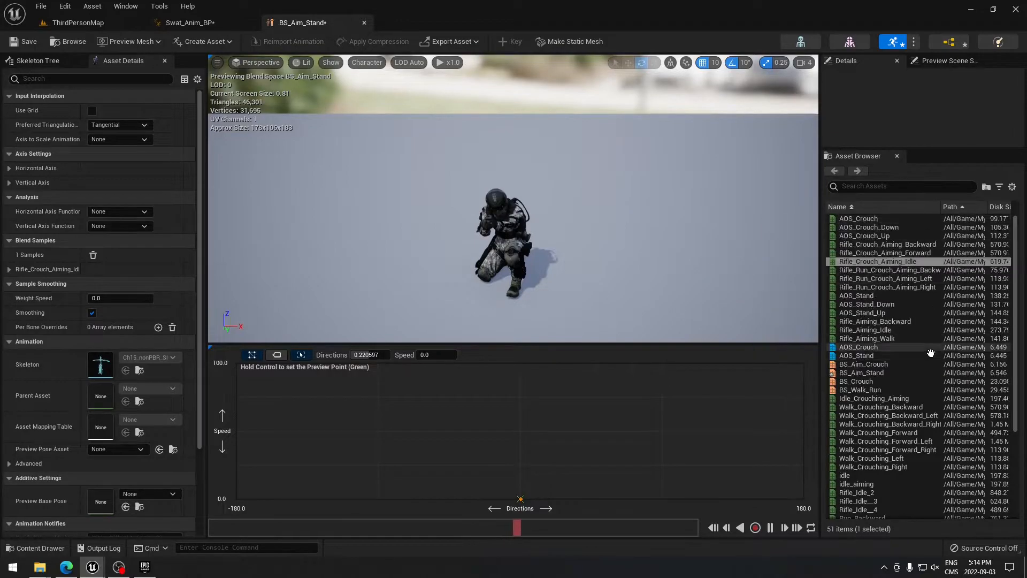
At Speed 100, place Rifle_Aiming_Walk near Directions 0 and Rifle_Aiming_Backward at -180 and 180, and save the blend space.
{"action": "left_click_drag", "start_coordinate": [866, 338], "coordinate": [523, 365]}
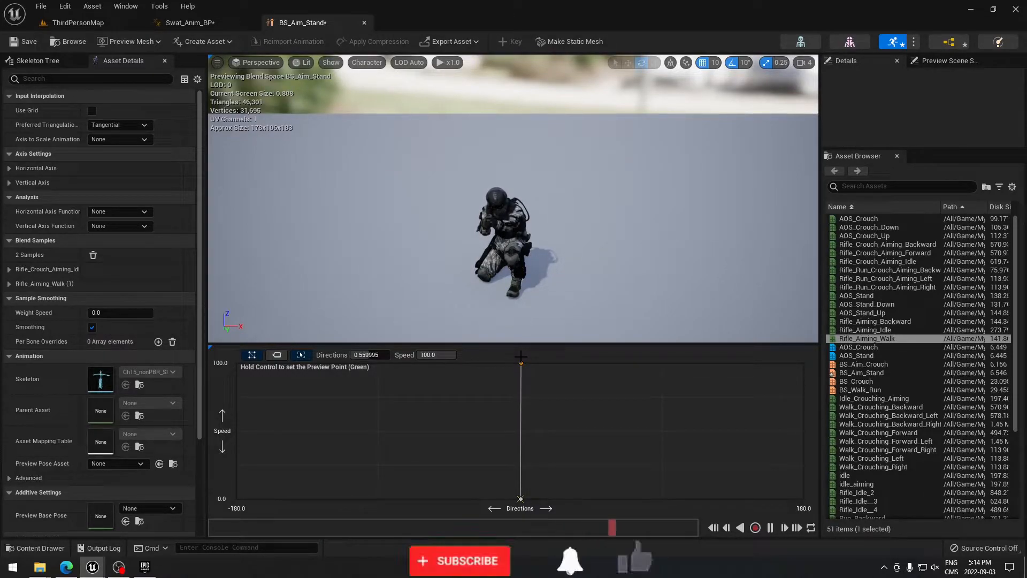
{"action": "left_click_drag", "start_coordinate": [875, 321], "coordinate": [237, 363]}
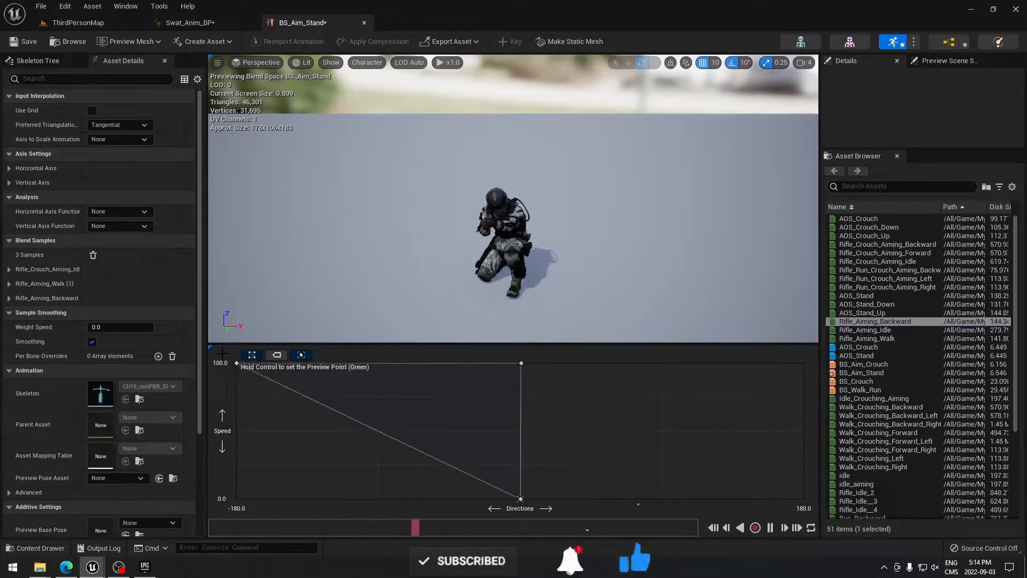
{"action": "left_click_drag", "start_coordinate": [875, 321], "coordinate": [803, 363]}
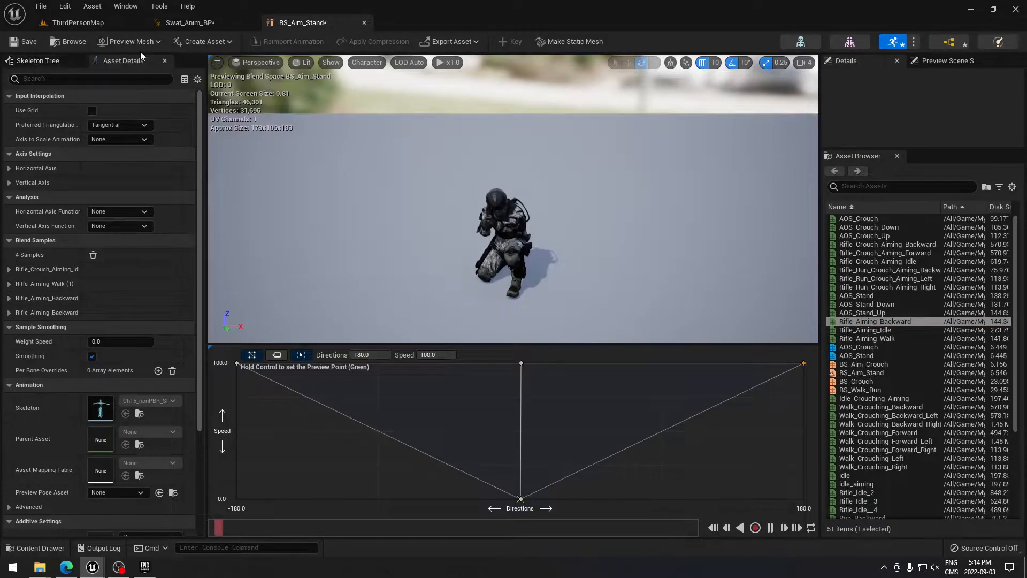
{"action": "left_click", "coordinate": [30, 42]}
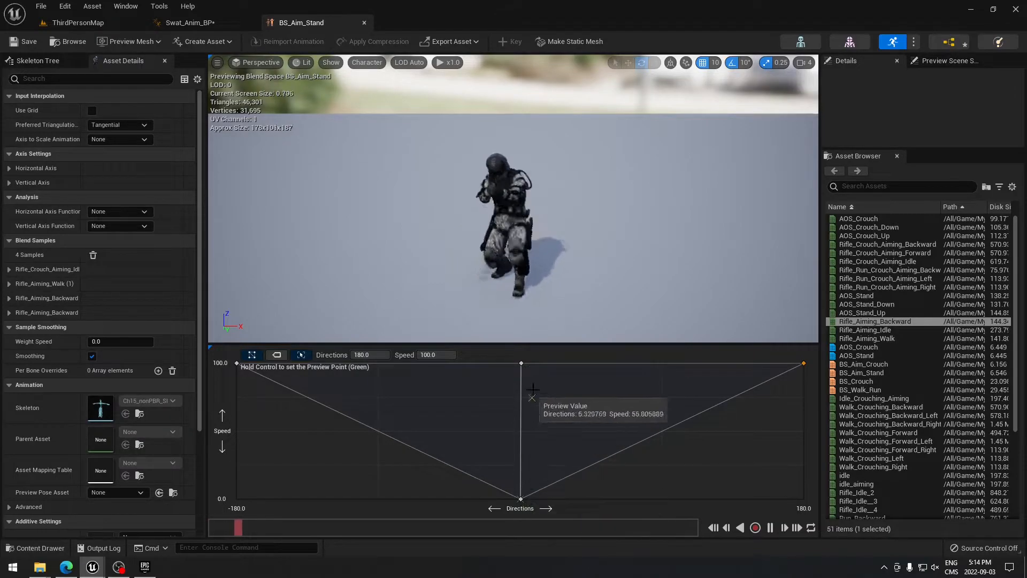
Replace the crouching idle sample at Speed 0 with Rifle_Aiming_Idle near Directions 0, then save and close BS_Aim_Stand.
{"action": "mouse_move", "coordinate": [521, 499]}
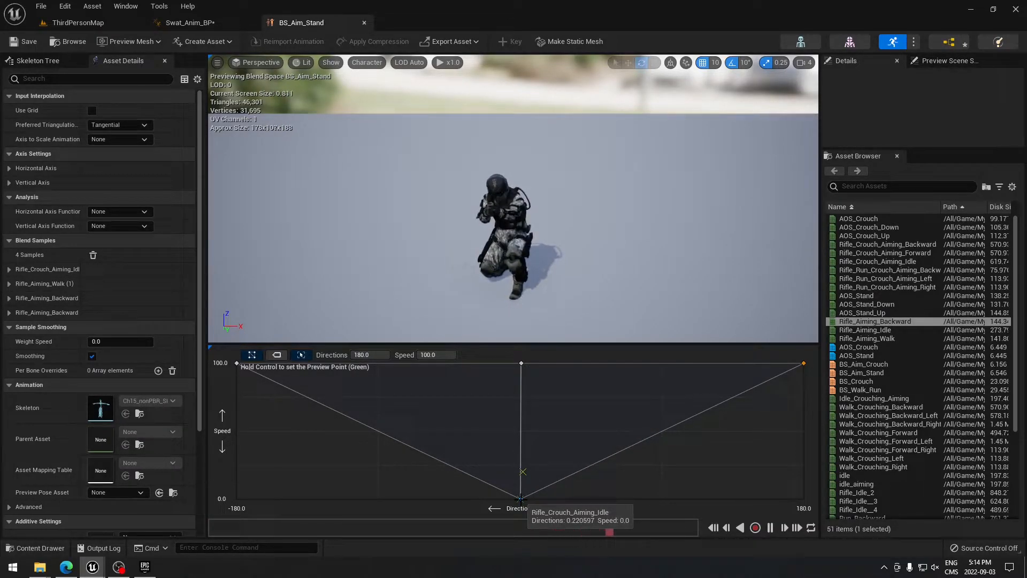
{"action": "left_click", "coordinate": [521, 499]}
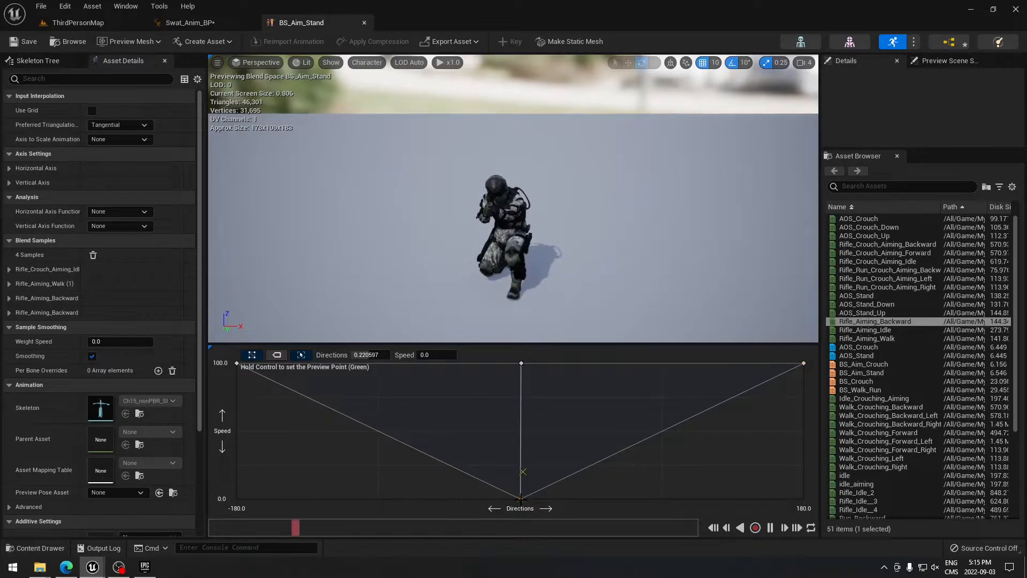
{"action": "key", "text": "Delete"}
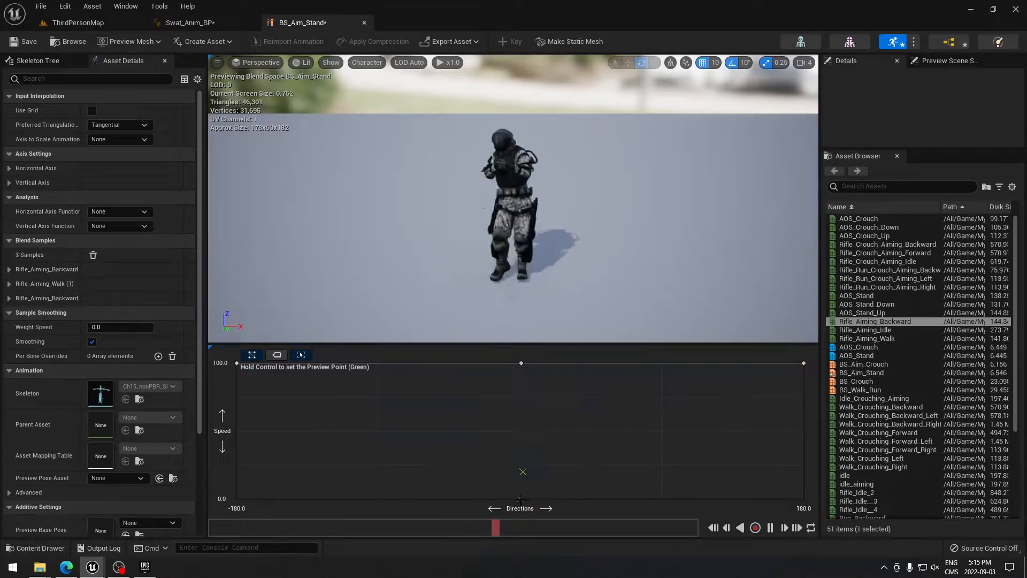
{"action": "left_click_drag", "start_coordinate": [865, 330], "coordinate": [523, 498]}
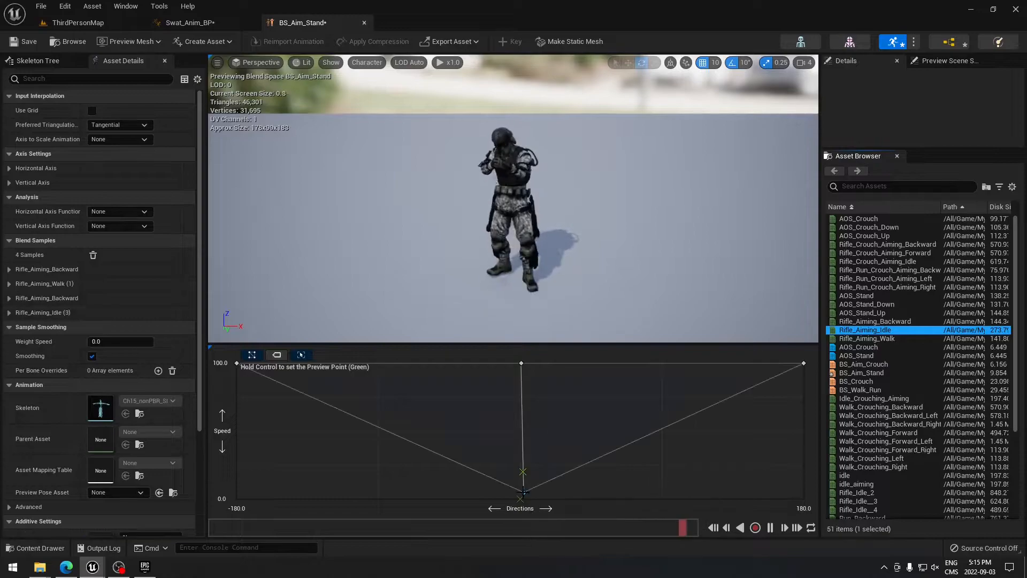
{"action": "left_click", "coordinate": [522, 498]}
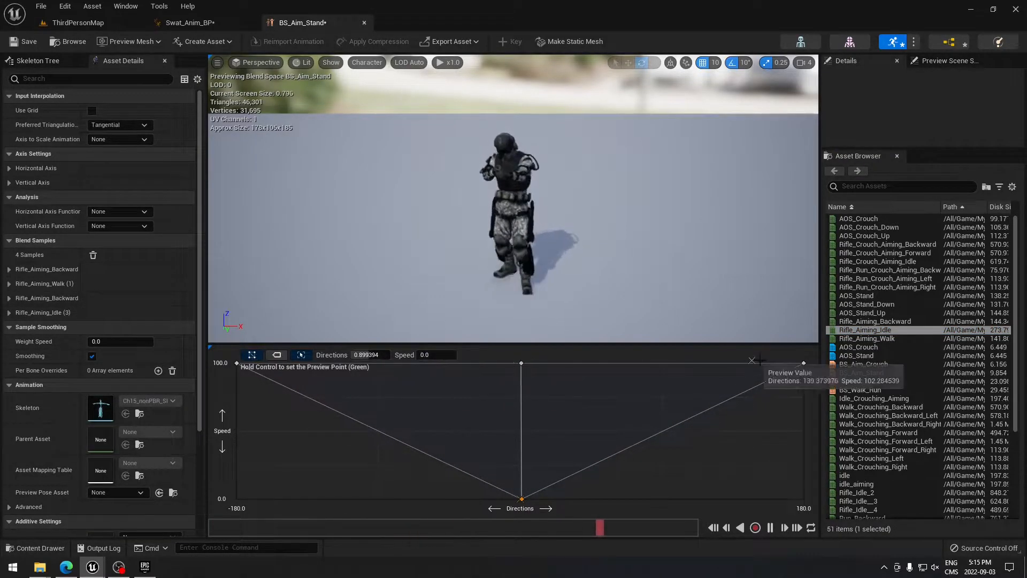
{"action": "left_click", "coordinate": [40, 42]}
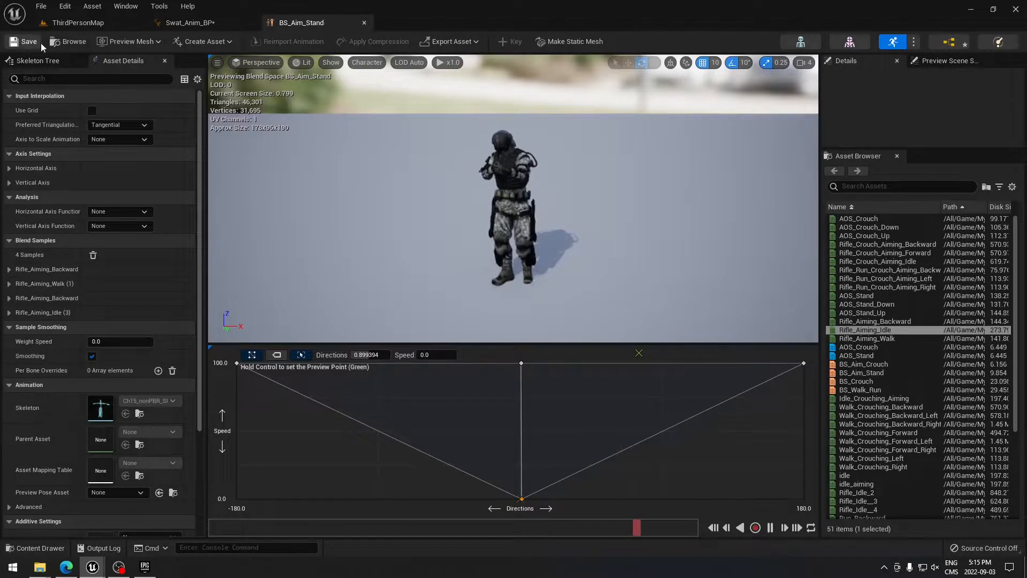
{"action": "left_click", "coordinate": [364, 23]}
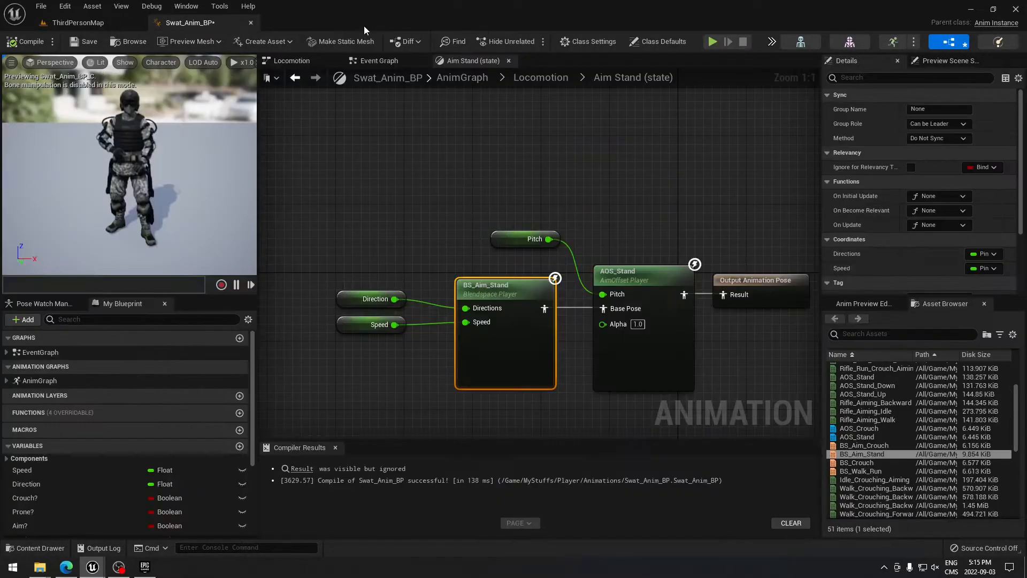
Add the BS_Aim_Crouch blend space to the Aim Crouch state and connect Direction and Speed to its two inputs.
{"action": "left_click", "coordinate": [654, 276]}
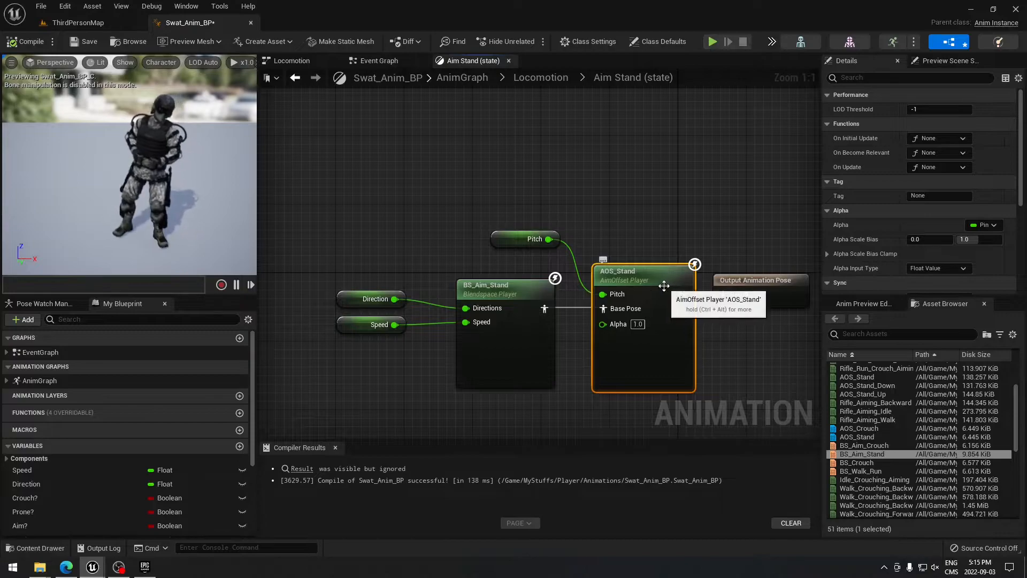
{"action": "left_click", "coordinate": [563, 80]}
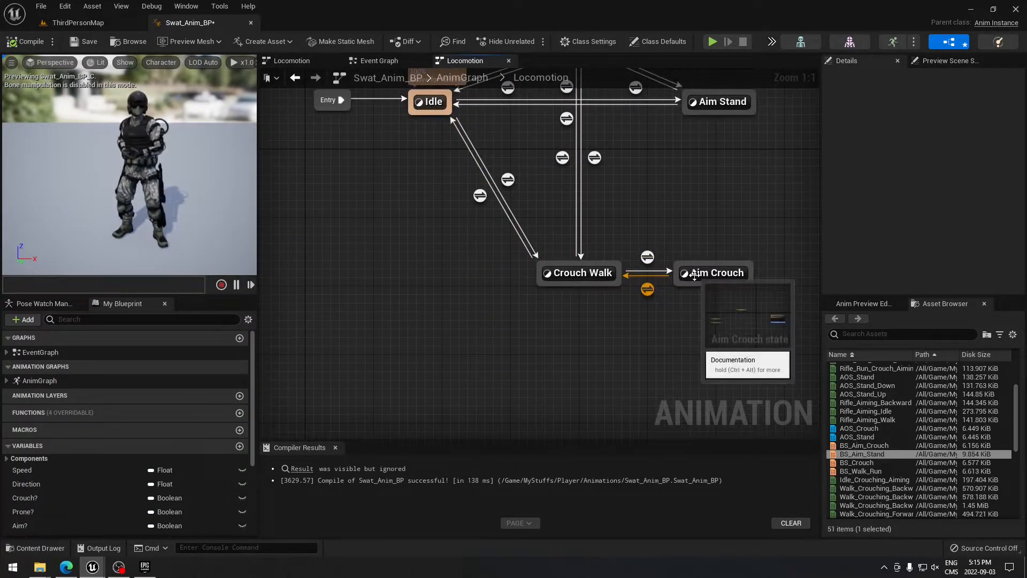
{"action": "double_click", "coordinate": [693, 276]}
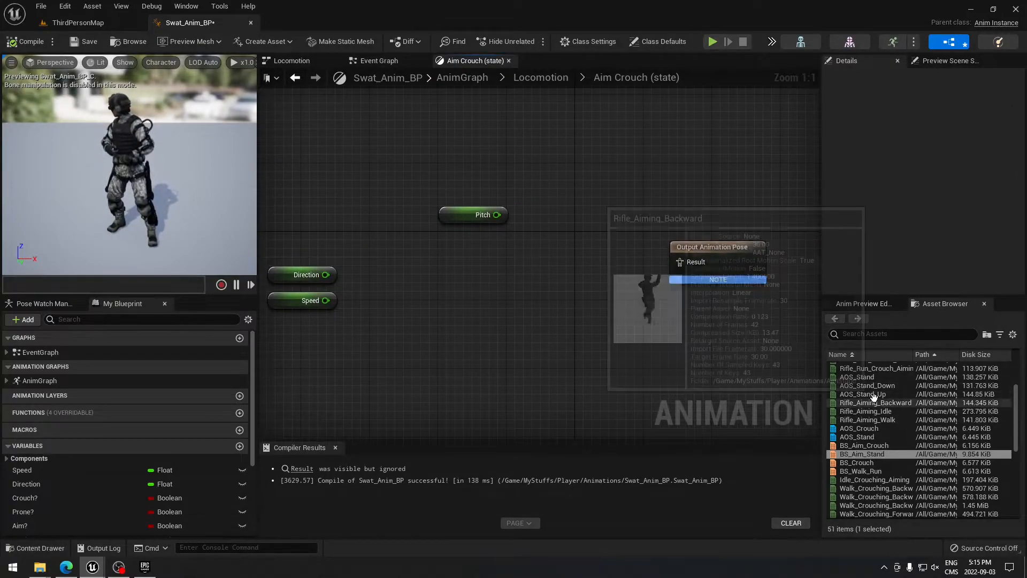
{"action": "left_click_drag", "start_coordinate": [864, 445], "coordinate": [440, 262]}
{"action": "left_click_drag", "start_coordinate": [325, 275], "coordinate": [414, 278]}
{"action": "left_click_drag", "start_coordinate": [326, 301], "coordinate": [424, 297]}
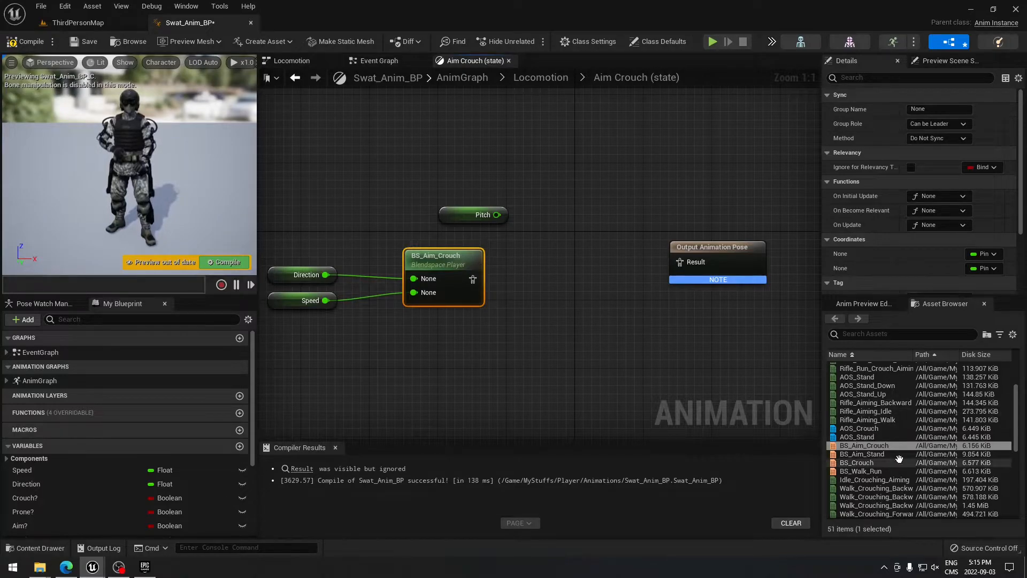
Add the AOS_Crouch aim offset between BS_Aim_Crouch and the output pose, connect Pitch to it, and compile the blueprint.
{"action": "left_click_drag", "start_coordinate": [881, 428], "coordinate": [574, 285]}
{"action": "left_click_drag", "start_coordinate": [497, 215], "coordinate": [474, 279]}
{"action": "left_click_drag", "start_coordinate": [578, 283], "coordinate": [678, 262]}
{"action": "left_click", "coordinate": [25, 41]}
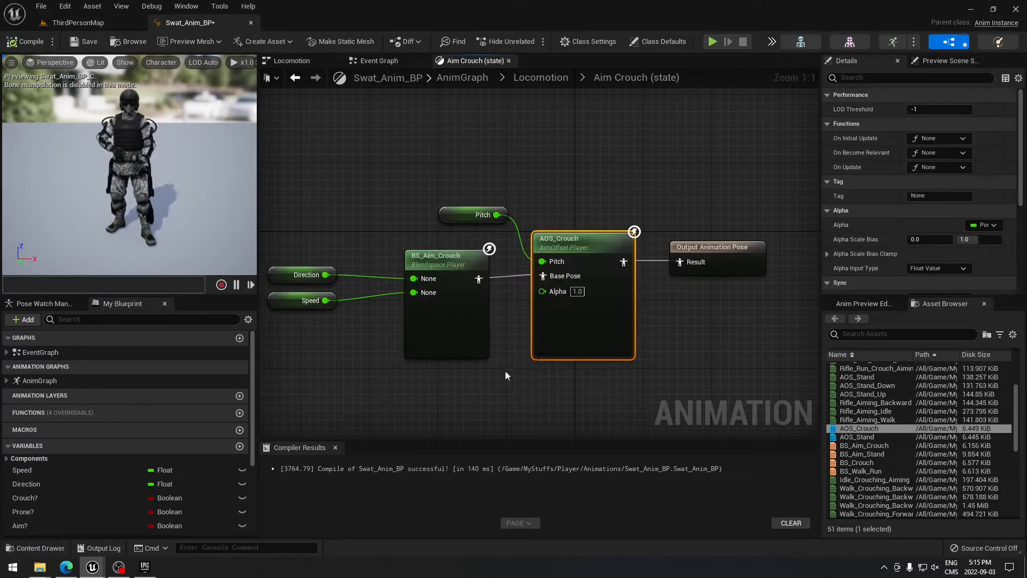
Open the BS_Aim_Crouch blend space and place a Rifle_Crouch_Aiming_Idle sample at about 50 horizontally and 0 vertically.
{"action": "right_click_drag", "start_coordinate": [451, 287], "coordinate": [548, 287]}
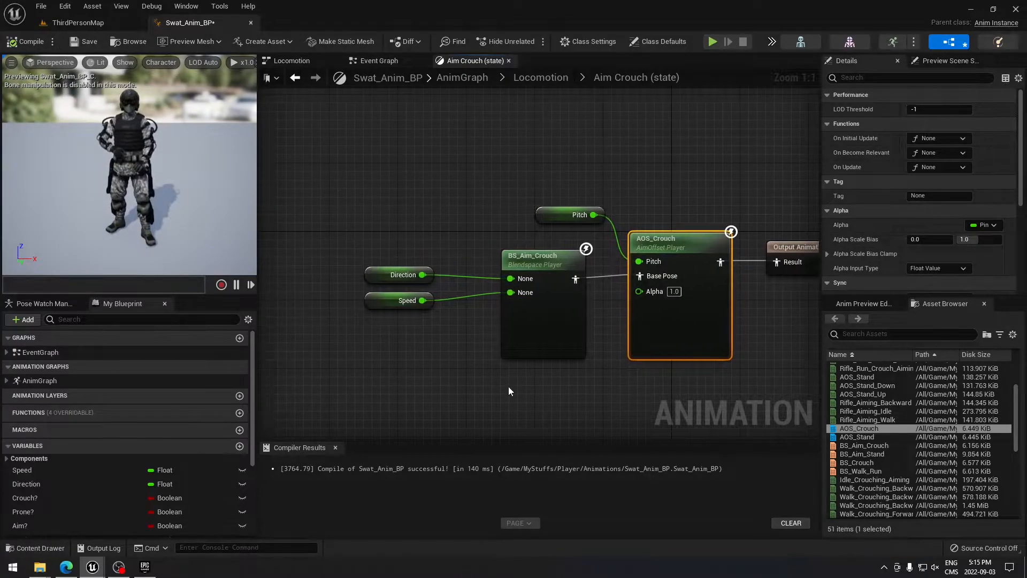
{"action": "double_click", "coordinate": [547, 255]}
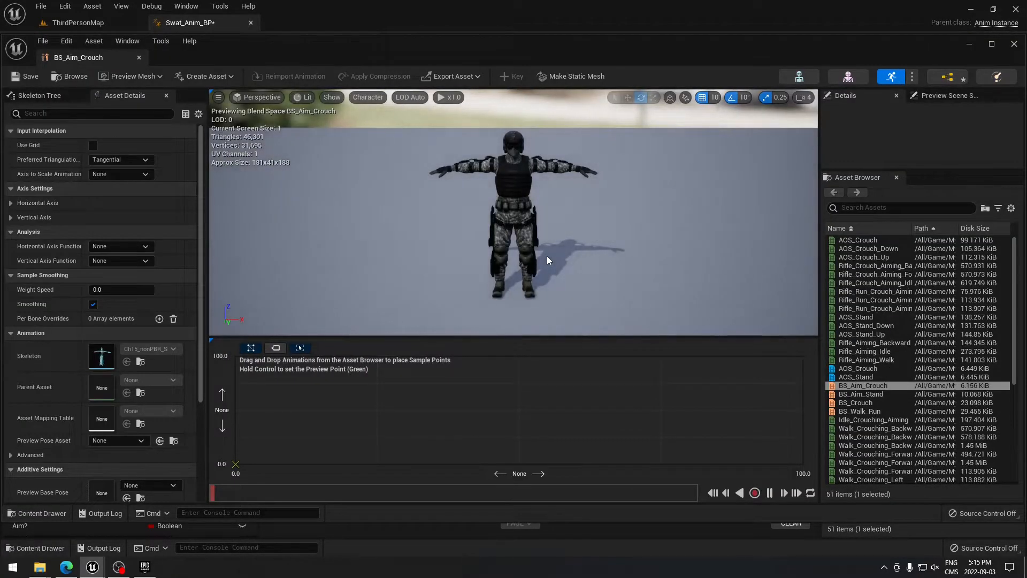
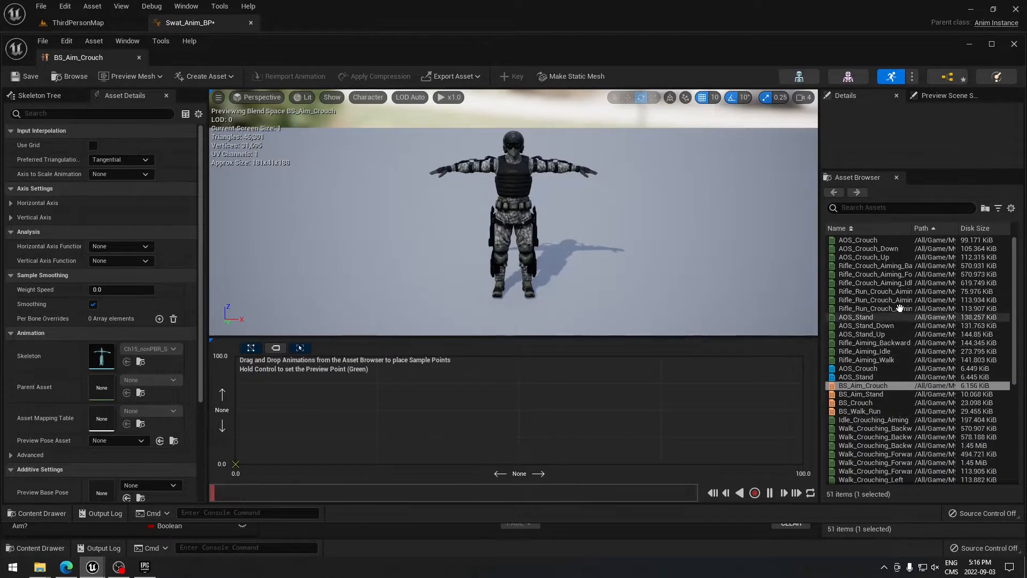
{"action": "left_click_drag", "start_coordinate": [916, 228], "coordinate": [938, 228]}
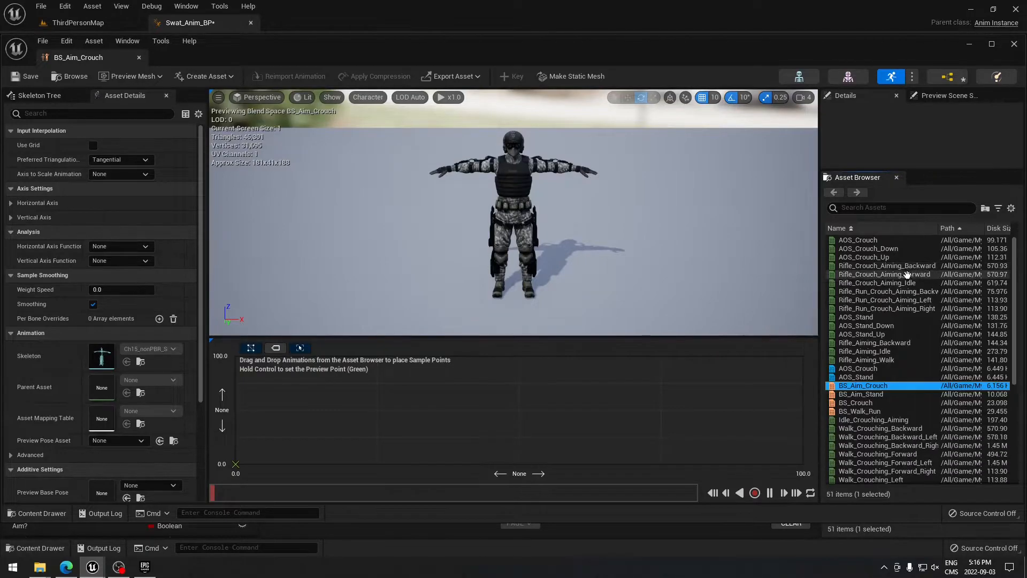
{"action": "mouse_move", "coordinate": [920, 283]}
{"action": "left_click_drag", "start_coordinate": [921, 283], "coordinate": [518, 464]}
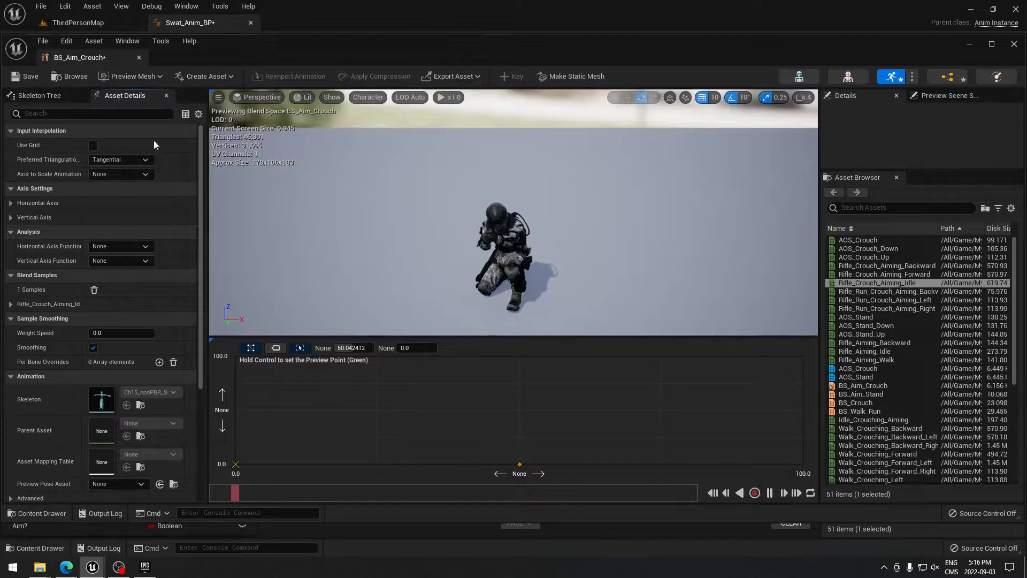
Name the horizontal axis of BS_Aim_Crouch "Directions" in its axis settings.
{"action": "left_click_drag", "start_coordinate": [202, 273], "coordinate": [205, 216]}
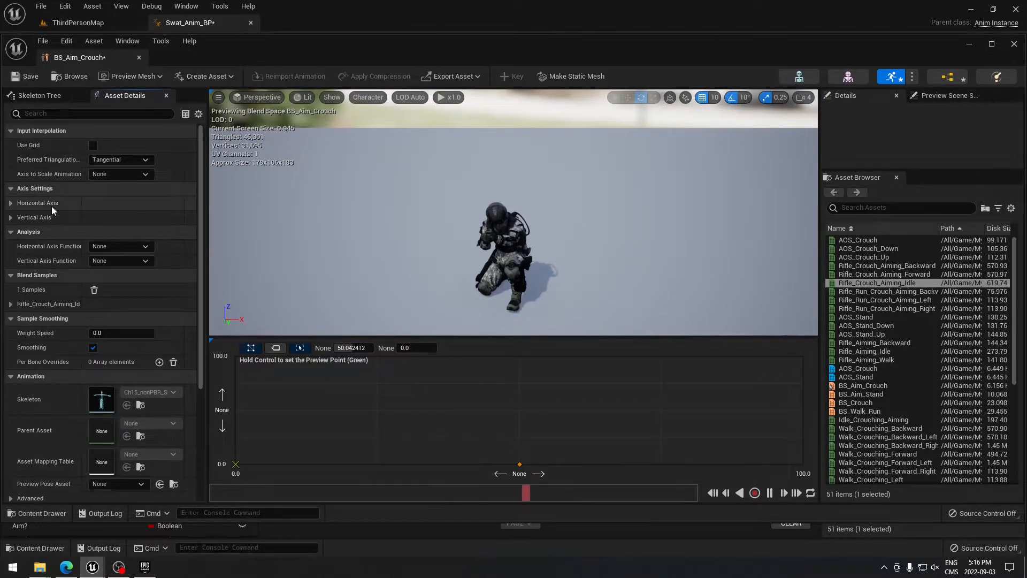
{"action": "left_click", "coordinate": [10, 203]}
{"action": "left_click", "coordinate": [107, 217]}
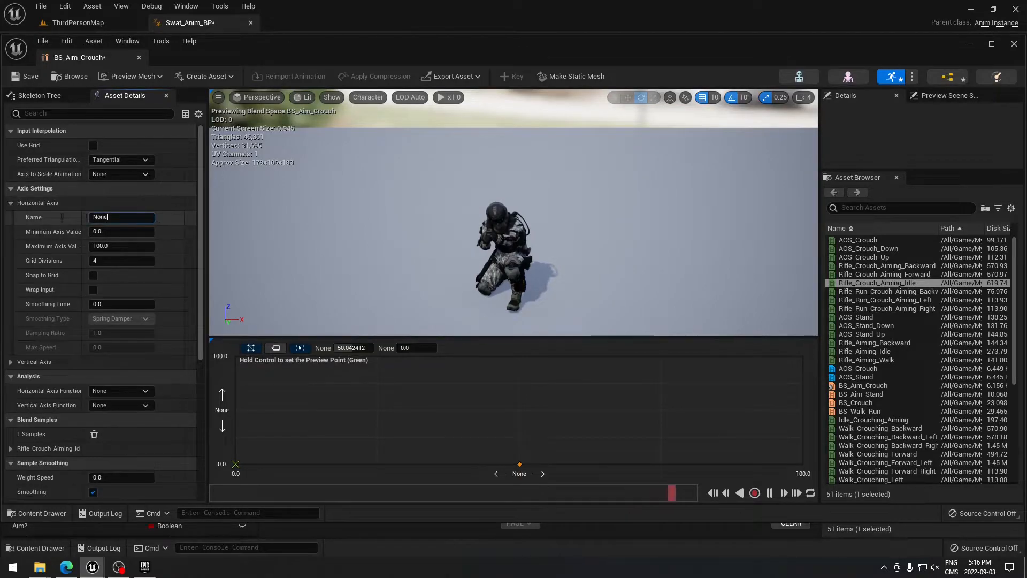
{"action": "type", "text": "Directions"}
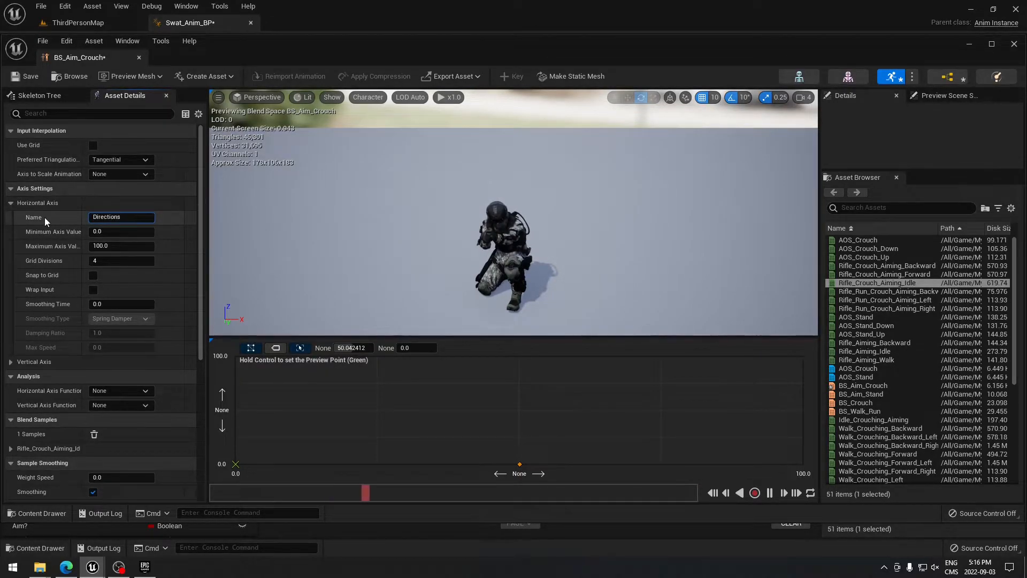
Name the vertical axis of BS_Aim_Crouch "Speed" and save the blend space.
{"action": "key", "text": "Return"}
{"action": "left_click", "coordinate": [38, 362]}
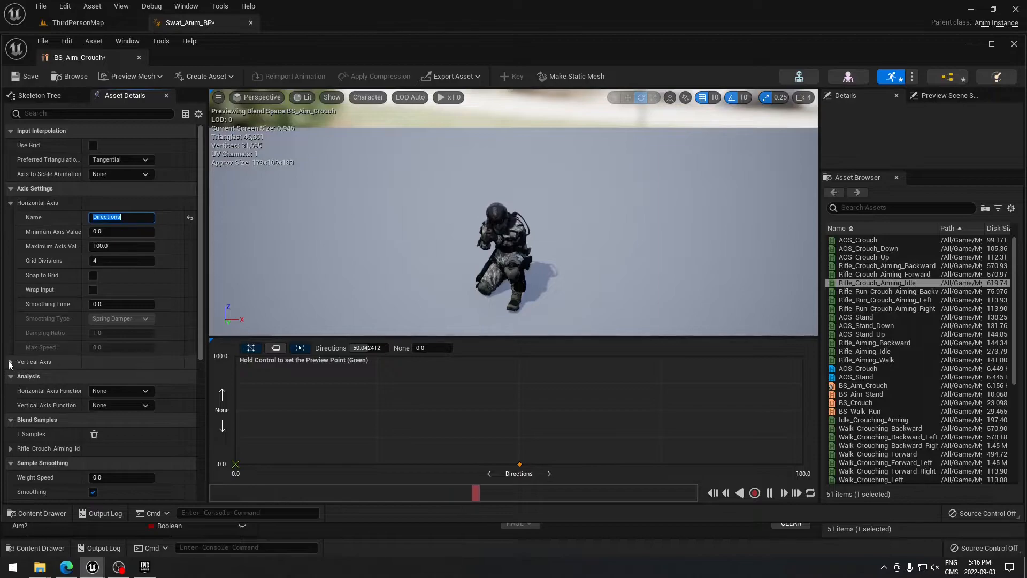
{"action": "left_click", "coordinate": [113, 378]}
{"action": "type", "text": "Speed"}
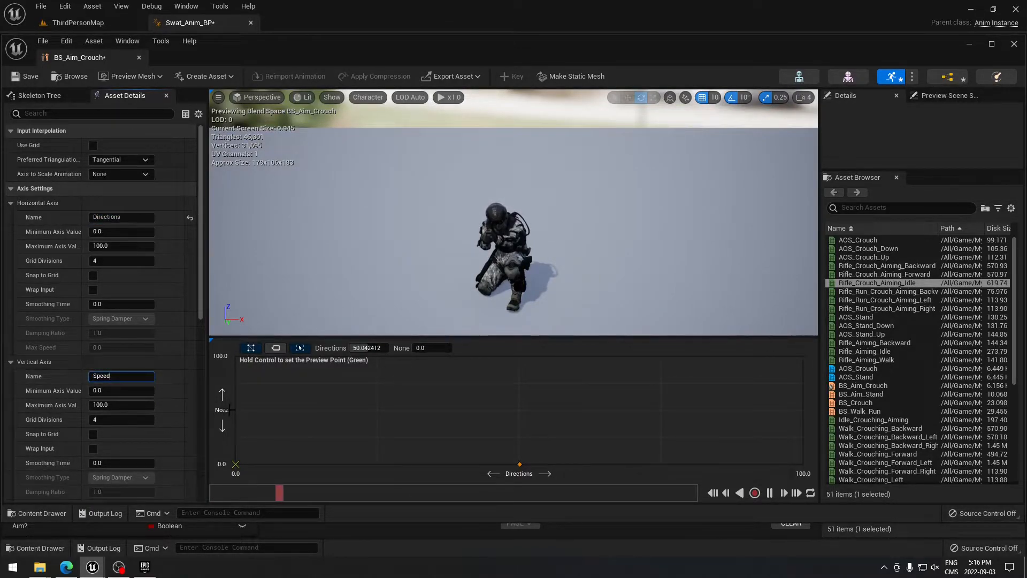
{"action": "key", "text": "Return"}
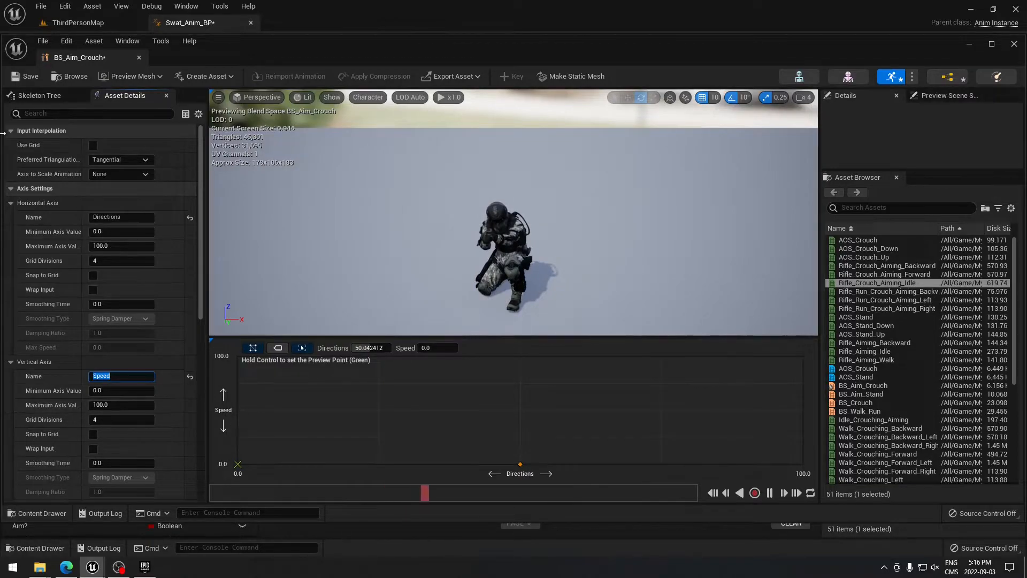
{"action": "left_click", "coordinate": [27, 75]}
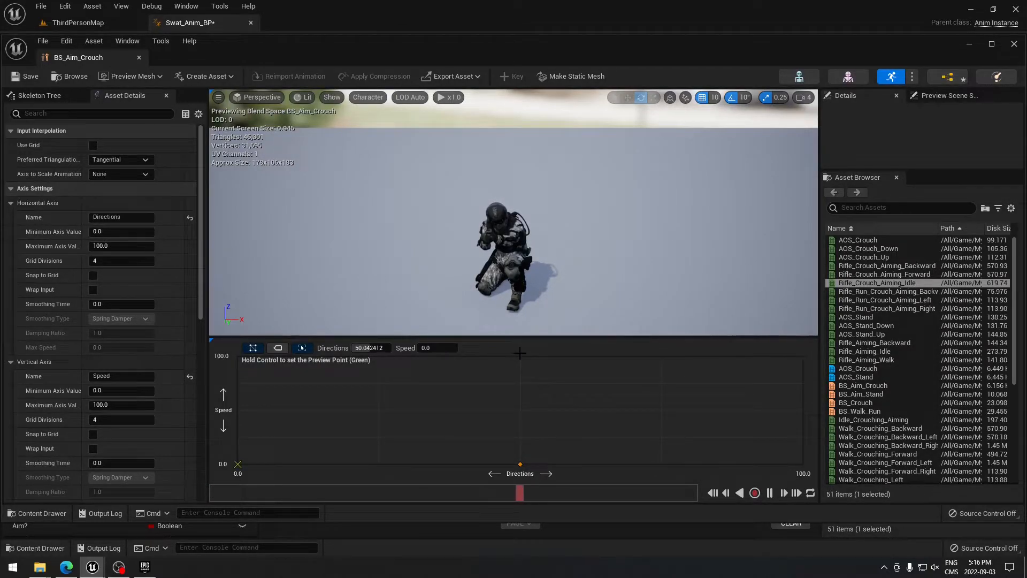
At Speed 100, place Rifle_Crouch_Aiming_Forward at about 50 Directions and Rifle_Crouch_Aiming_Backward at 100 and 0, then save and close BS_Aim_Crouch.
{"action": "mouse_move", "coordinate": [925, 275]}
{"action": "left_click_drag", "start_coordinate": [925, 275], "coordinate": [520, 355]}
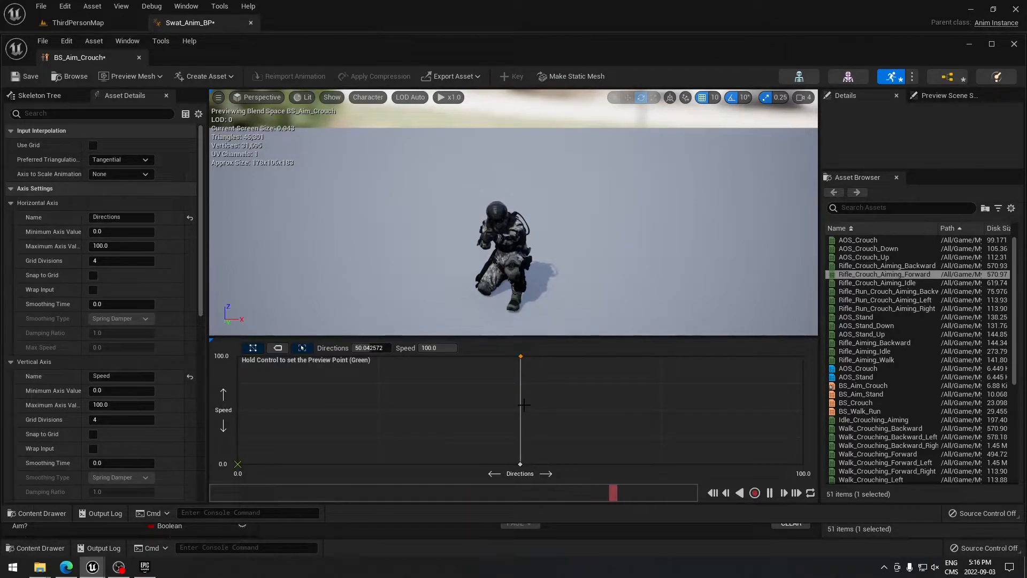
{"action": "mouse_move", "coordinate": [877, 266]}
{"action": "left_click_drag", "start_coordinate": [877, 266], "coordinate": [803, 355]}
{"action": "left_click_drag", "start_coordinate": [864, 284], "coordinate": [267, 360]}
{"action": "left_click", "coordinate": [24, 78]}
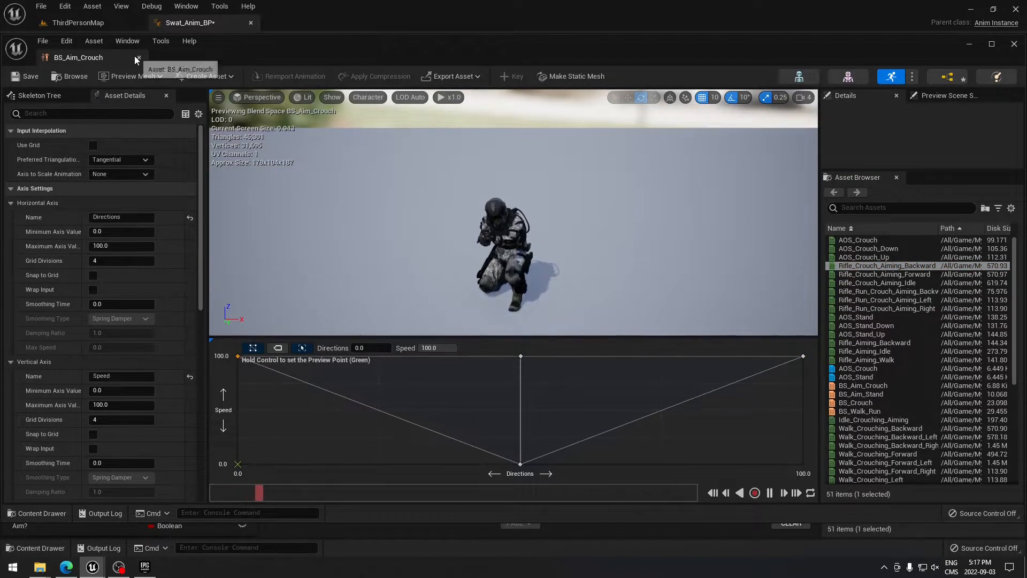
{"action": "left_click", "coordinate": [139, 58]}
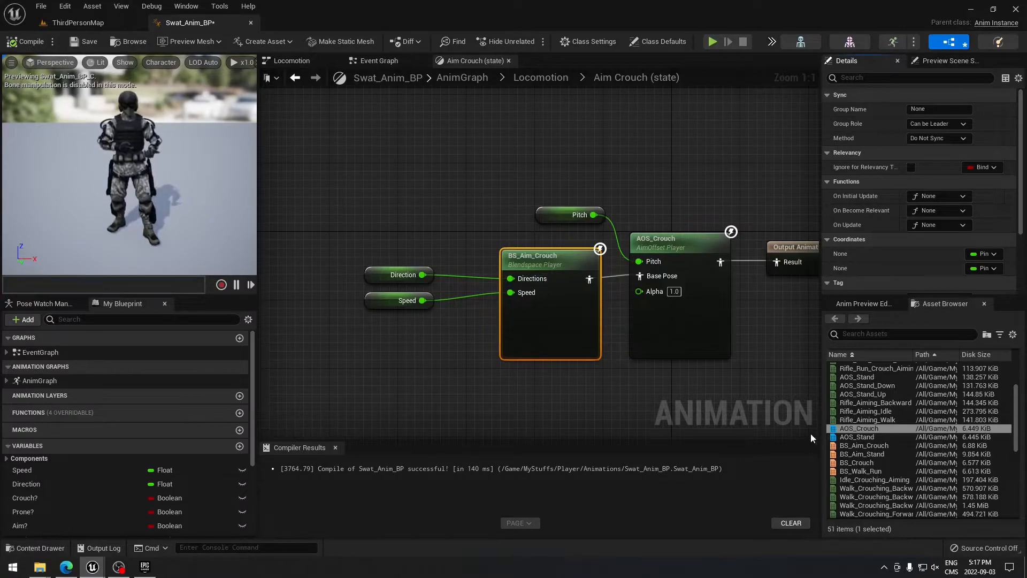
Open the AOS_Crouch aim offset from its node in the Aim Crouch state and look over the available animations.
{"action": "left_click", "coordinate": [875, 437]}
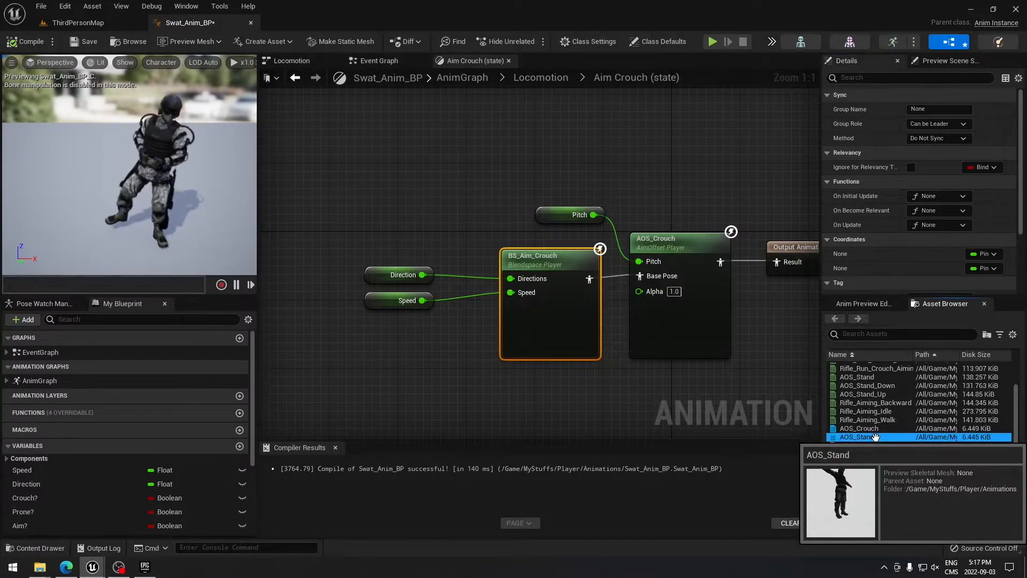
{"action": "left_click", "coordinate": [682, 241]}
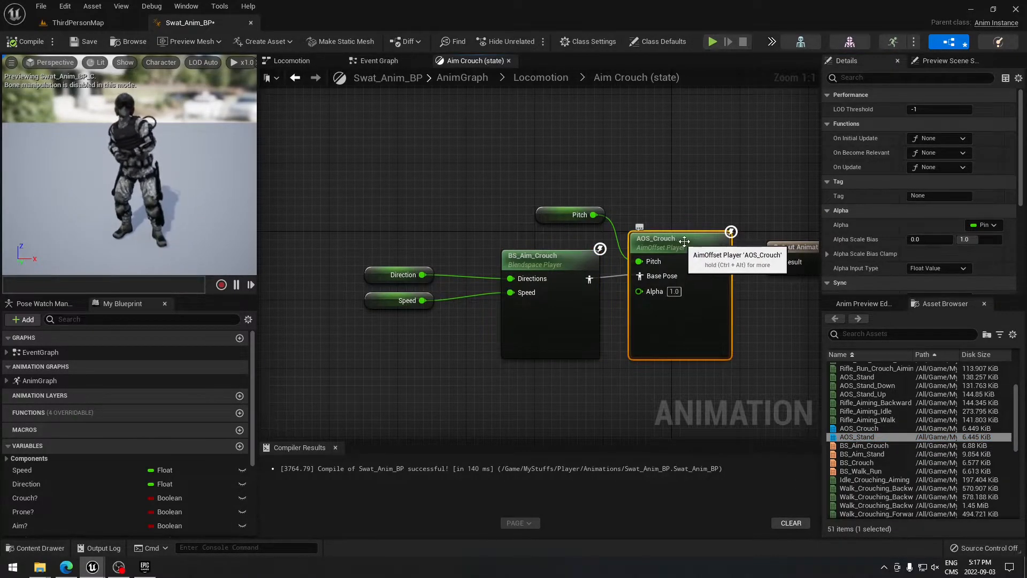
{"action": "double_click", "coordinate": [682, 241]}
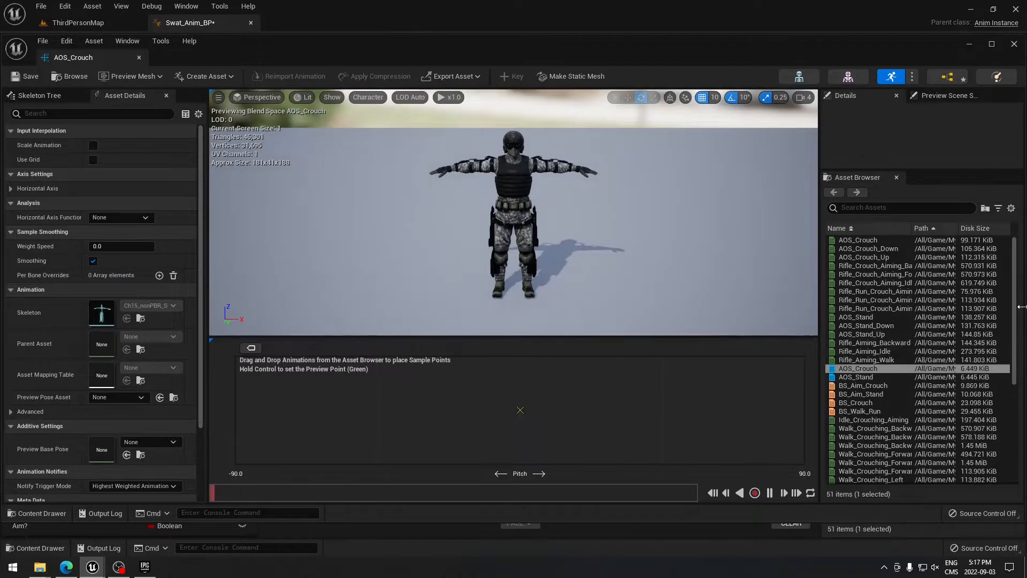
{"action": "mouse_move", "coordinate": [1015, 309]}
{"action": "left_mouse_down"}
{"action": "mouse_move", "coordinate": [1024, 409]}
{"action": "mouse_move", "coordinate": [1011, 299]}
{"action": "left_mouse_up"}
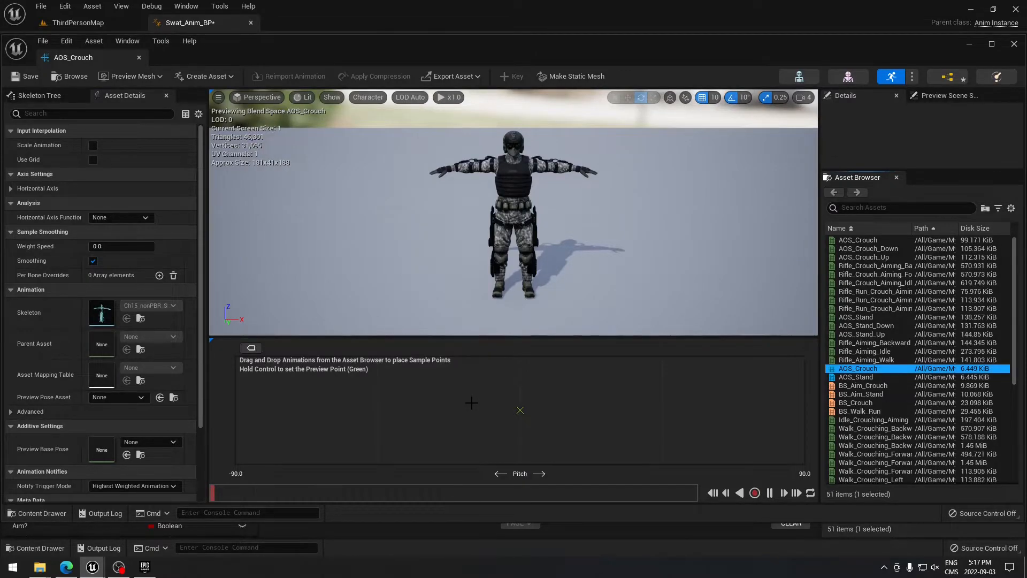
Review the AOS_Crouch animations in the AimCrouch folder and open the AOS_Crouch animation sequence.
{"action": "left_click", "coordinate": [37, 513]}
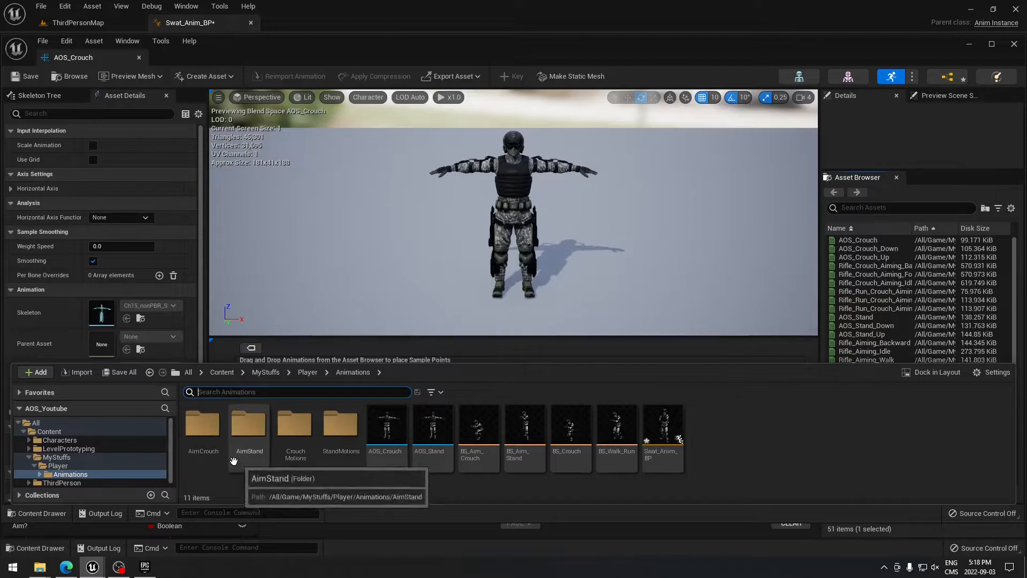
{"action": "double_click", "coordinate": [206, 452]}
{"action": "left_click", "coordinate": [214, 440]}
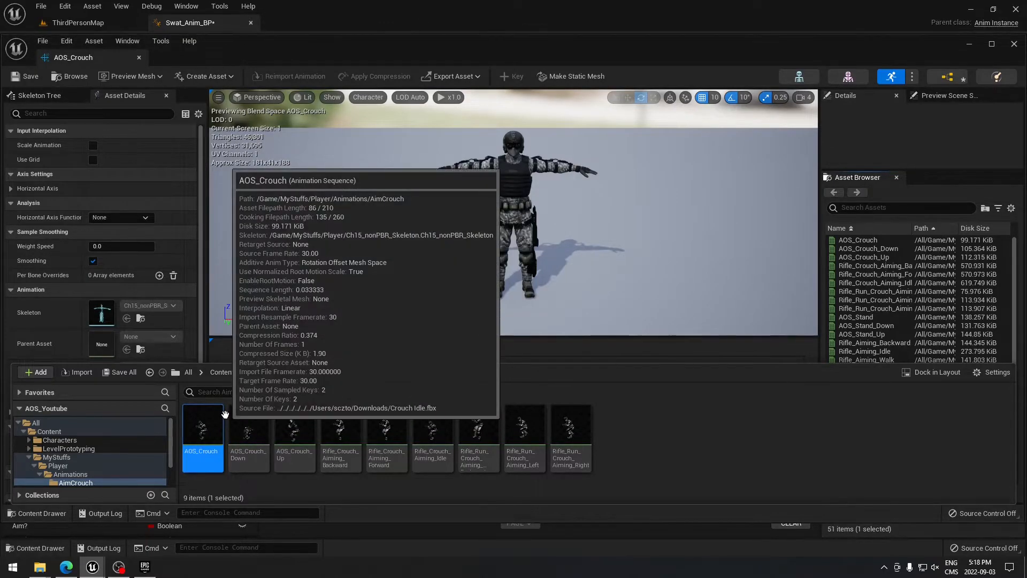
{"action": "mouse_move", "coordinate": [256, 426]}
{"action": "mouse_move", "coordinate": [302, 438]}
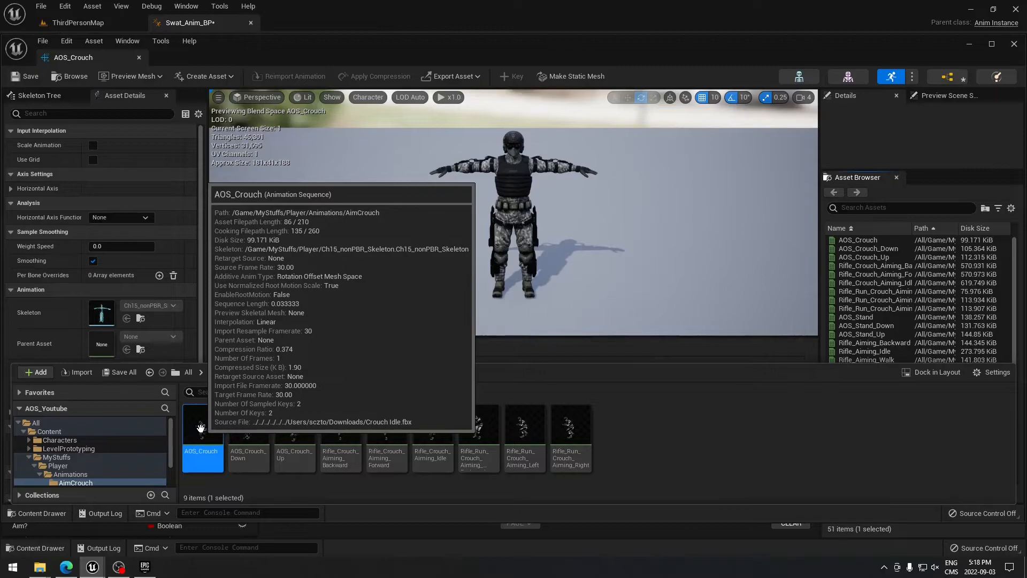
{"action": "double_click", "coordinate": [201, 428]}
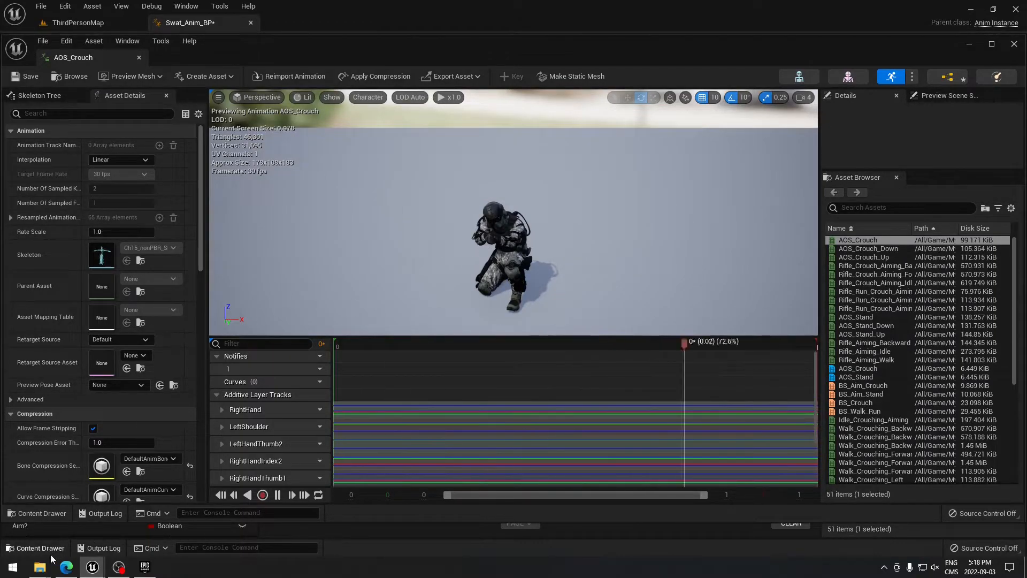
Open the Rifle_Crouch_Aiming_Idle animation from the AimCrouch folder and check its timeline's frame editing options.
{"action": "left_click", "coordinate": [40, 513]}
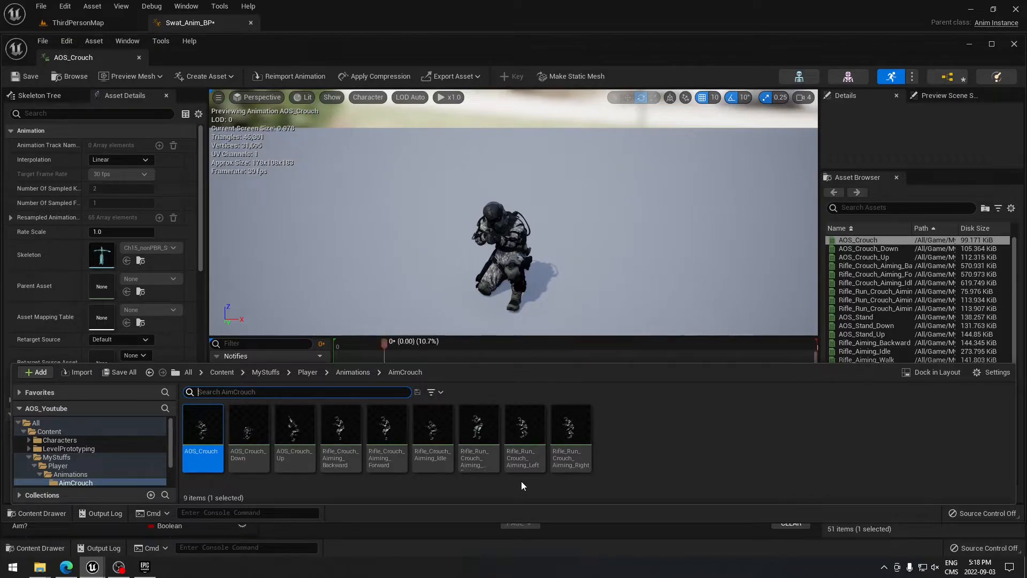
{"action": "left_click", "coordinate": [432, 420]}
{"action": "double_click", "coordinate": [432, 420]}
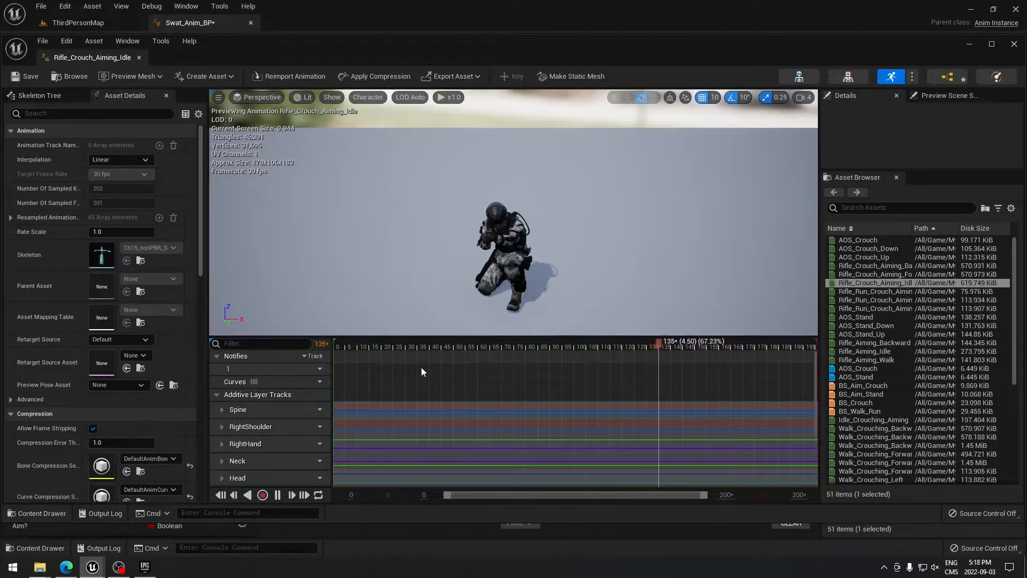
{"action": "right_click", "coordinate": [348, 396]}
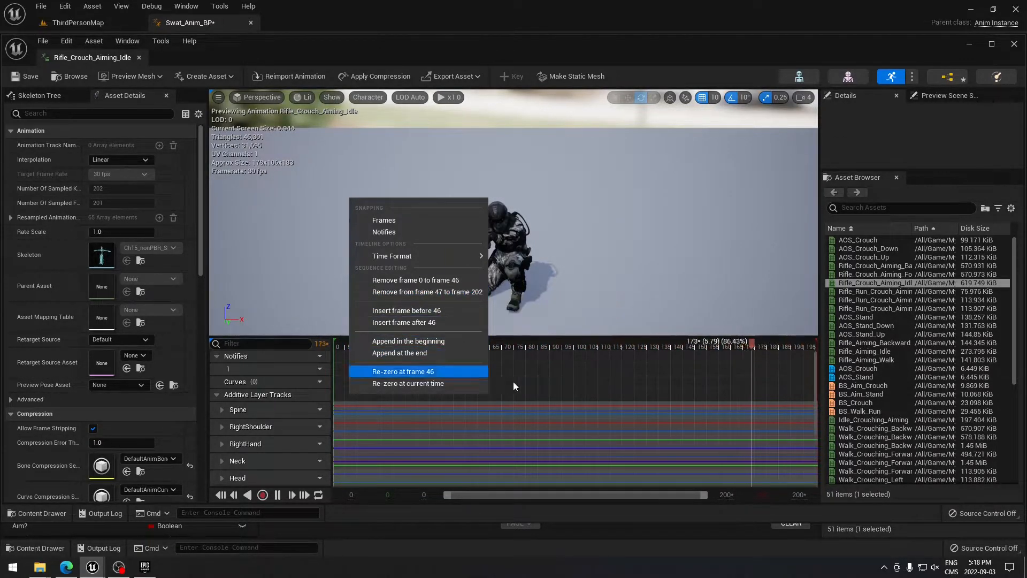
{"action": "left_click", "coordinate": [598, 283]}
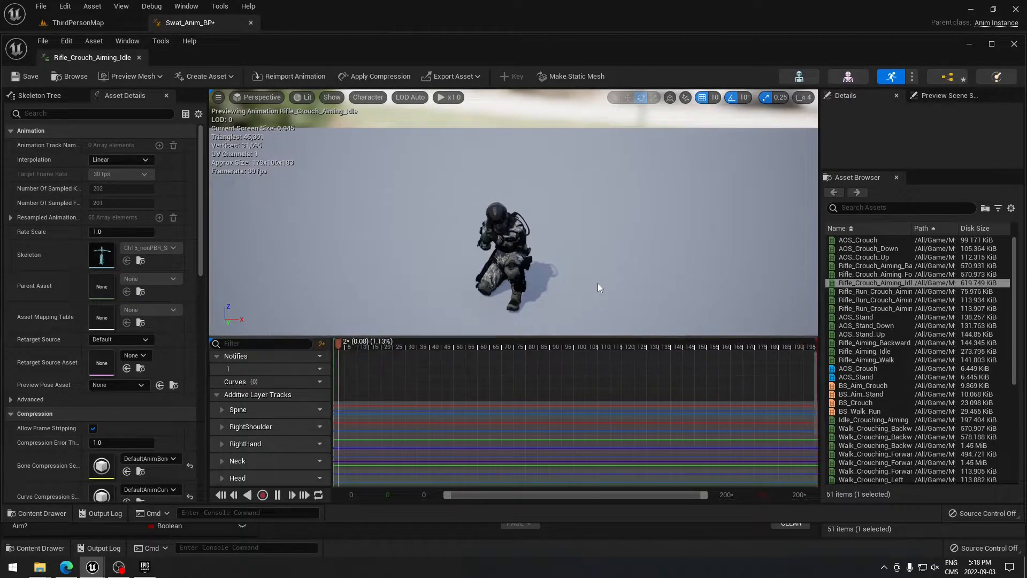
Close Rifle_Crouch_Aiming_Idle, reopen the AOS_Crouch animation sequence and examine its crouched aiming pose up close.
{"action": "left_click", "coordinate": [139, 57]}
{"action": "left_click", "coordinate": [40, 548]}
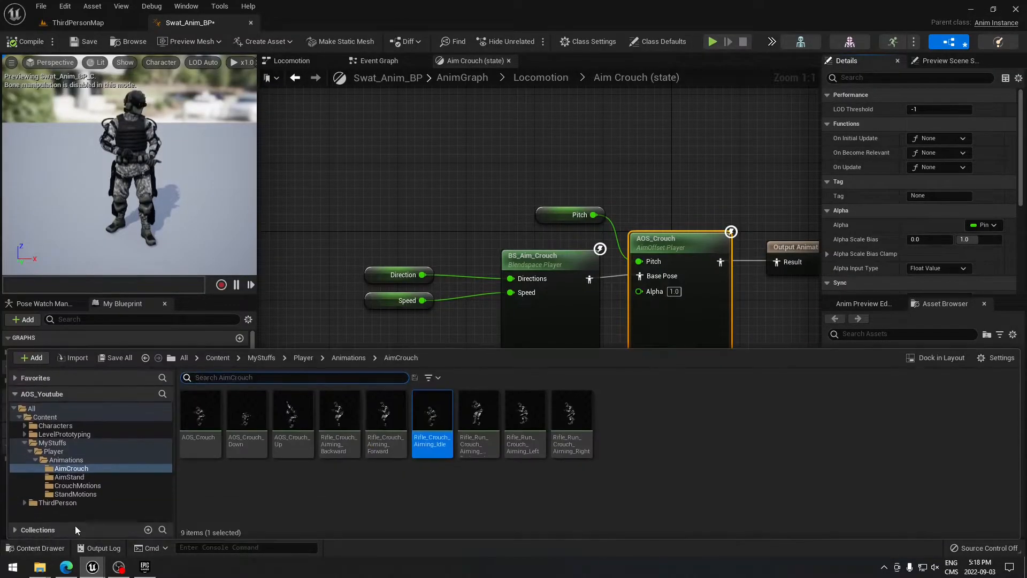
{"action": "double_click", "coordinate": [199, 436]}
{"action": "scroll", "coordinate": [453, 304], "scroll_direction": "up", "scroll_amount": 8}
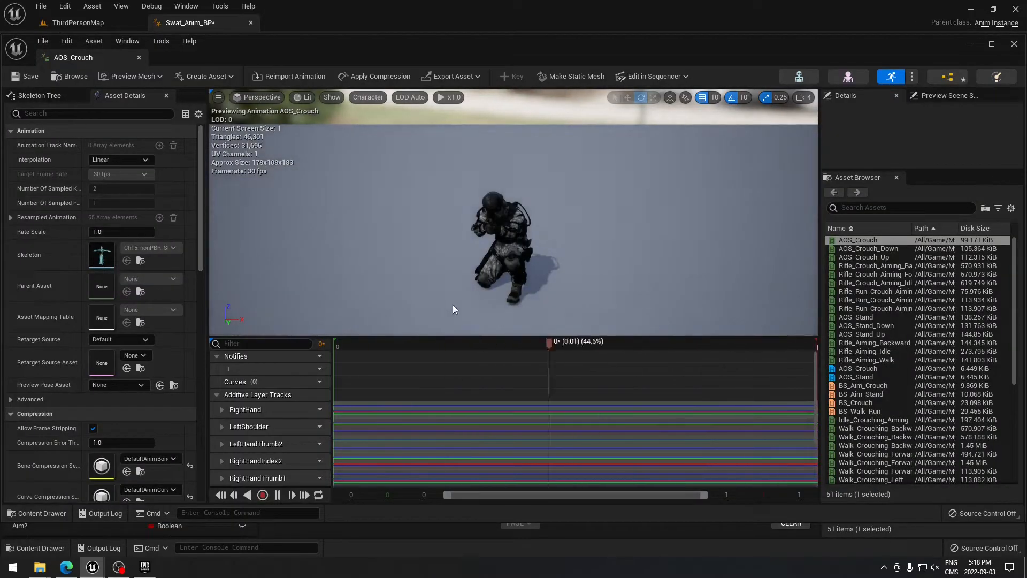
{"action": "scroll", "coordinate": [396, 316], "scroll_direction": "down", "scroll_amount": 3}
{"action": "right_click_drag", "start_coordinate": [397, 317], "coordinate": [599, 330]}
{"action": "key", "text": "a"}
{"action": "right_click_drag", "start_coordinate": [488, 245], "coordinate": [315, 241]}
{"action": "key", "text": "d"}
{"action": "key", "text": "s"}
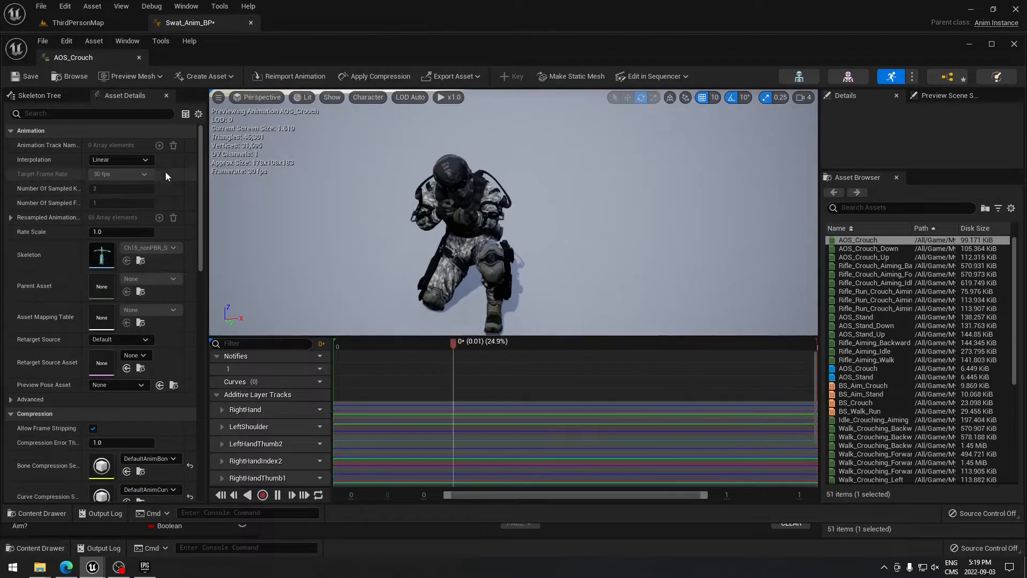
Set the base pose type in the additive settings of the AOS_Crouch animation to Selected animation frame.
{"action": "left_click_drag", "start_coordinate": [201, 154], "coordinate": [189, 264]}
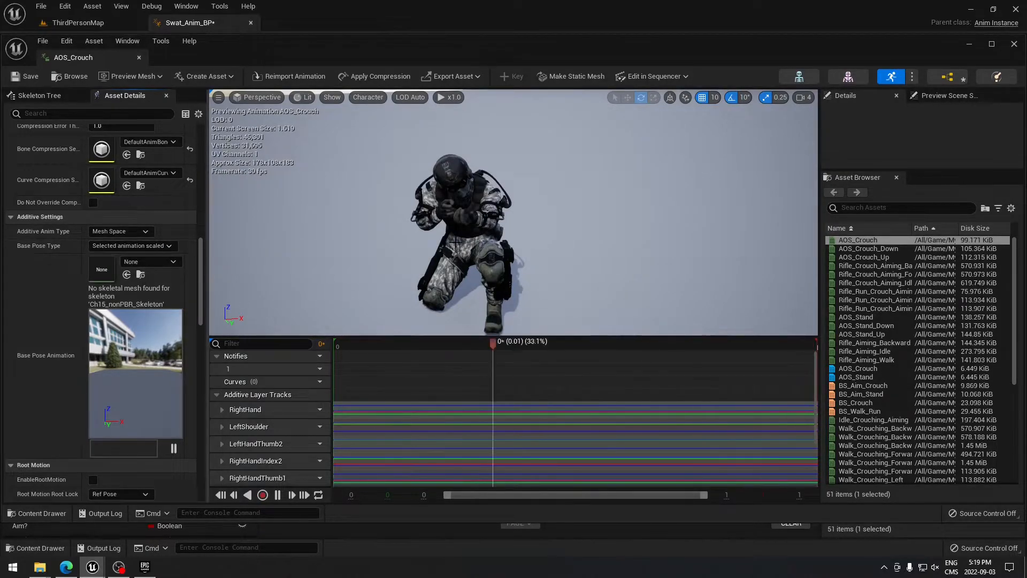
{"action": "left_click", "coordinate": [36, 513]}
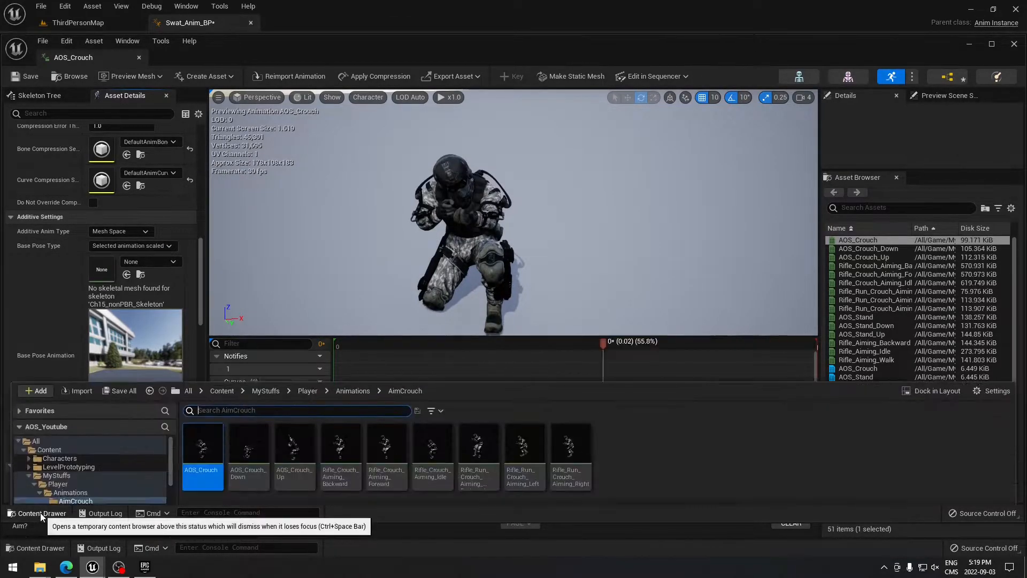
{"action": "left_click", "coordinate": [433, 433]}
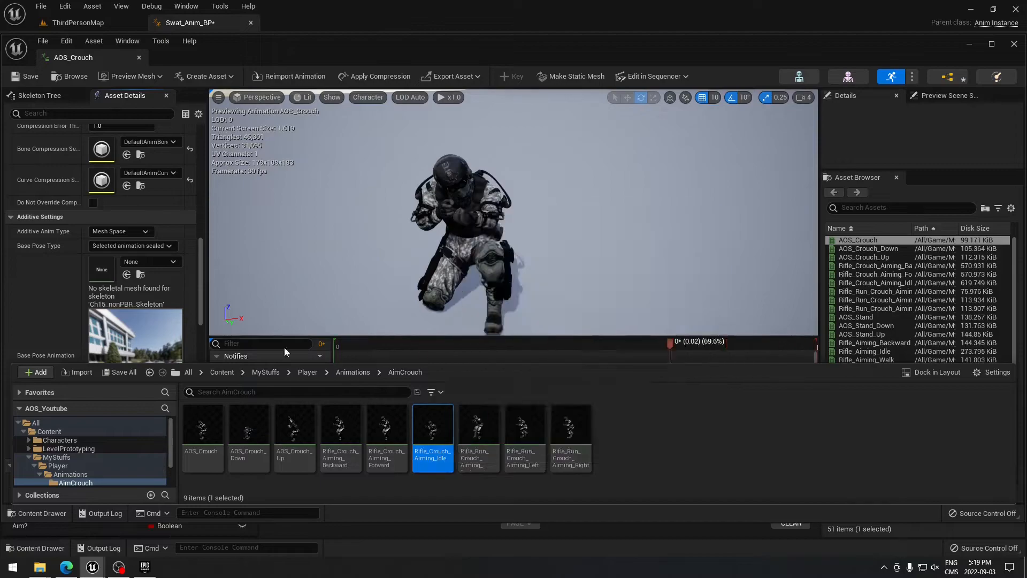
{"action": "left_click", "coordinate": [153, 246]}
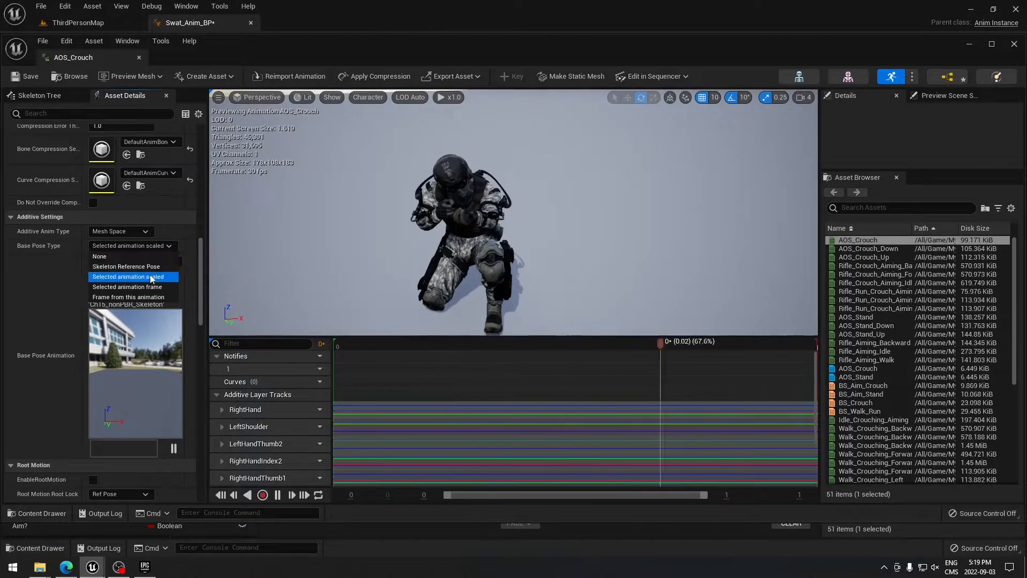
{"action": "left_click", "coordinate": [163, 288]}
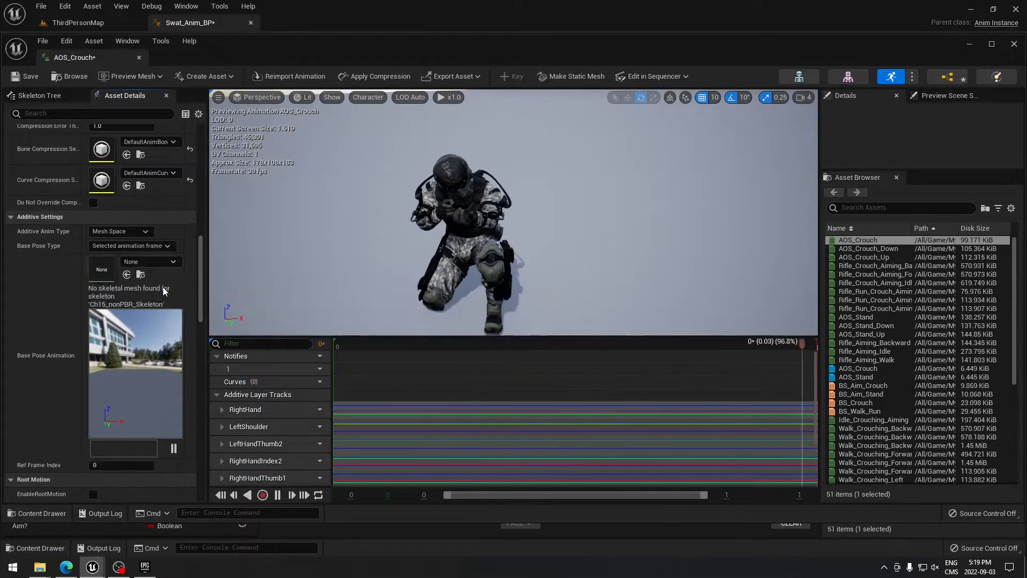
Choose Idle_Crouching_Aiming as the base pose animation of AOS_Crouch, then save and close the animation.
{"action": "left_click", "coordinate": [172, 262]}
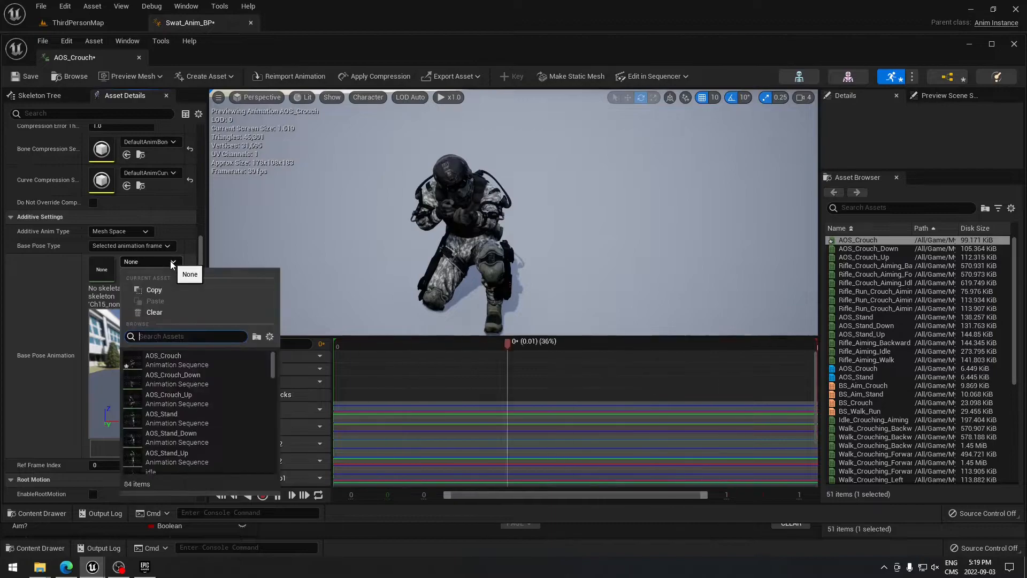
{"action": "type", "text": "crouch"}
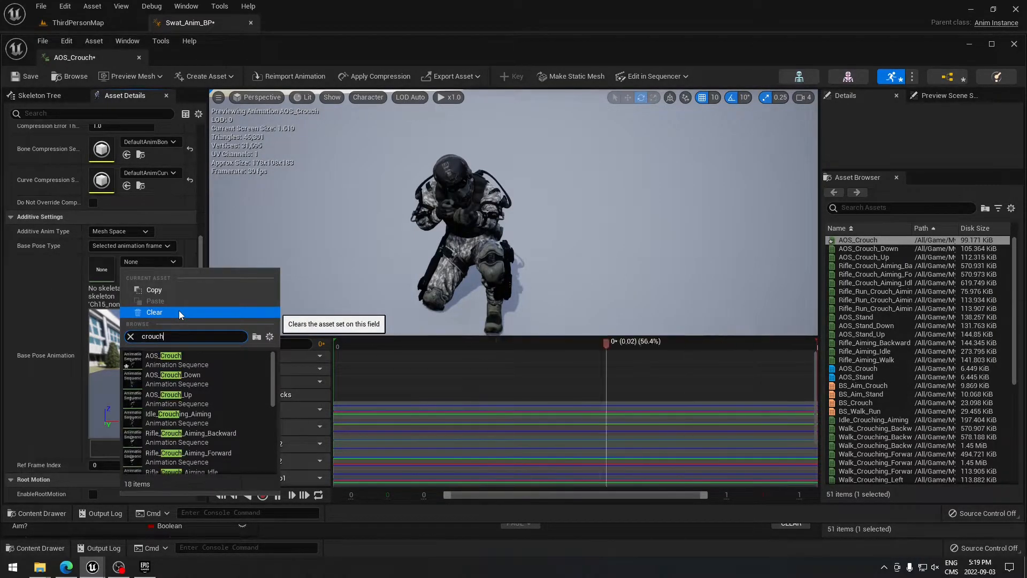
{"action": "mouse_move", "coordinate": [201, 415]}
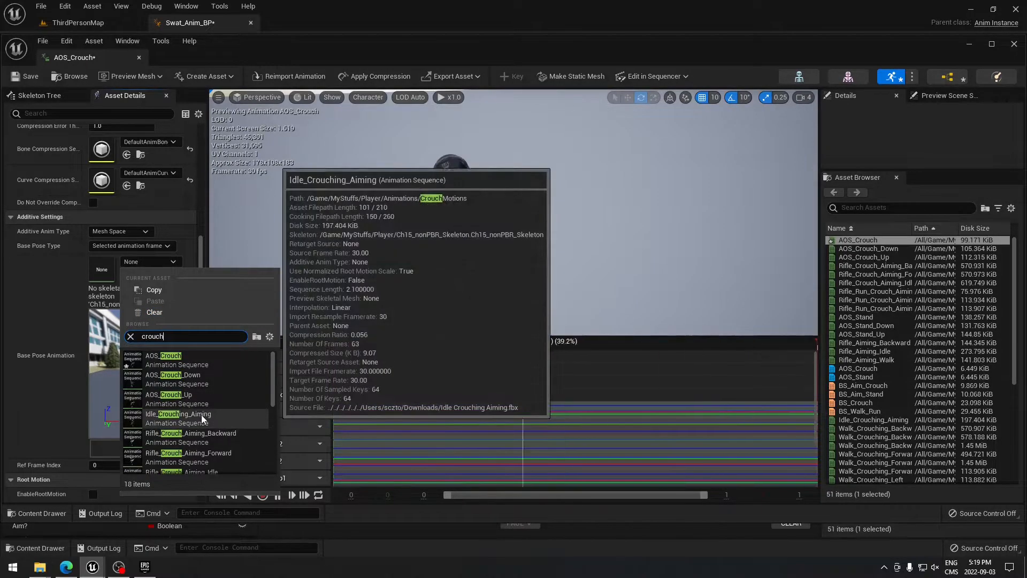
{"action": "left_click", "coordinate": [216, 419]}
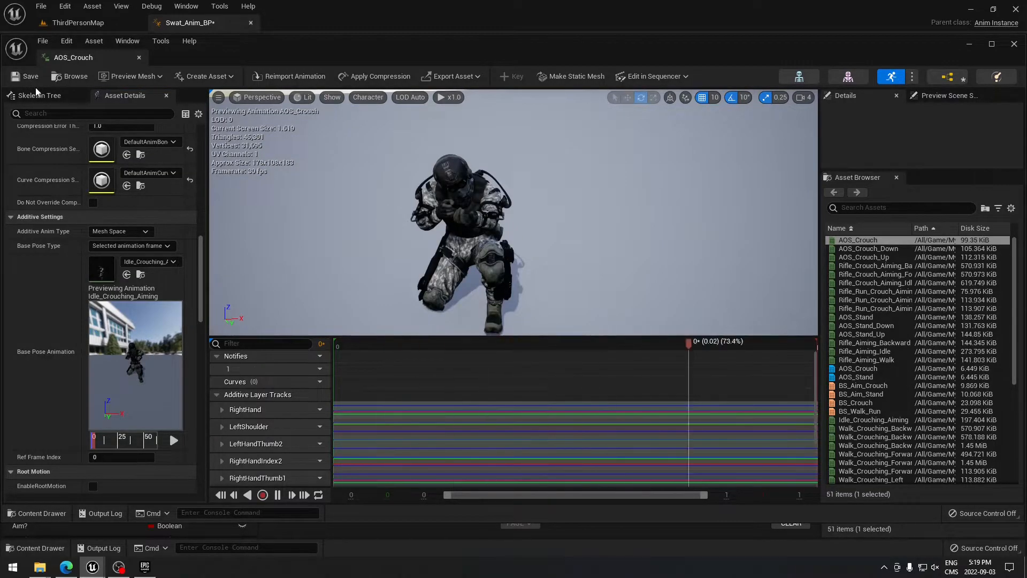
{"action": "left_click", "coordinate": [139, 57]}
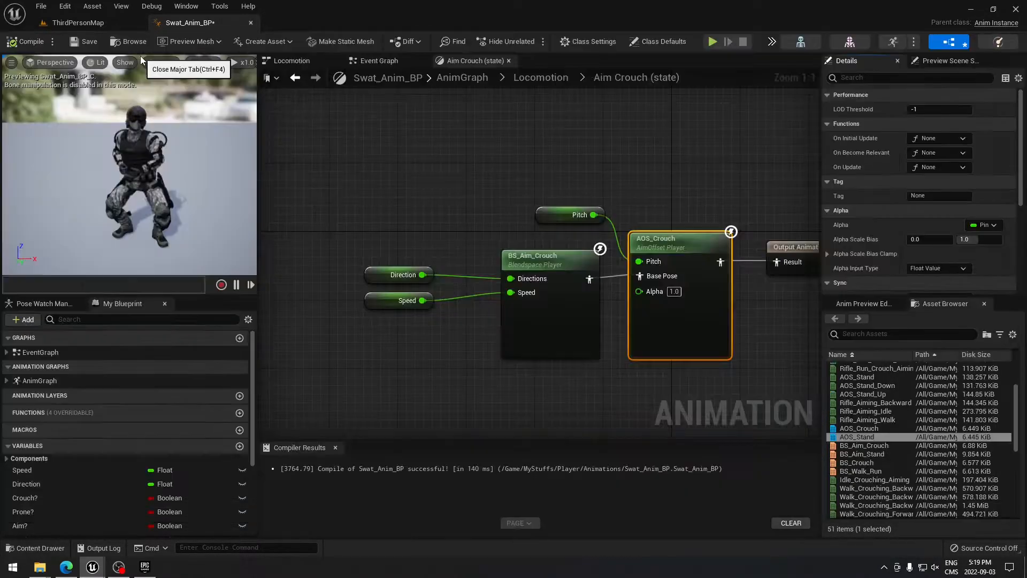
Open the AOS_Crouch_Down animation from the AimCrouch folder and set its additive base pose type to Selected animation frame.
{"action": "left_click", "coordinate": [51, 549]}
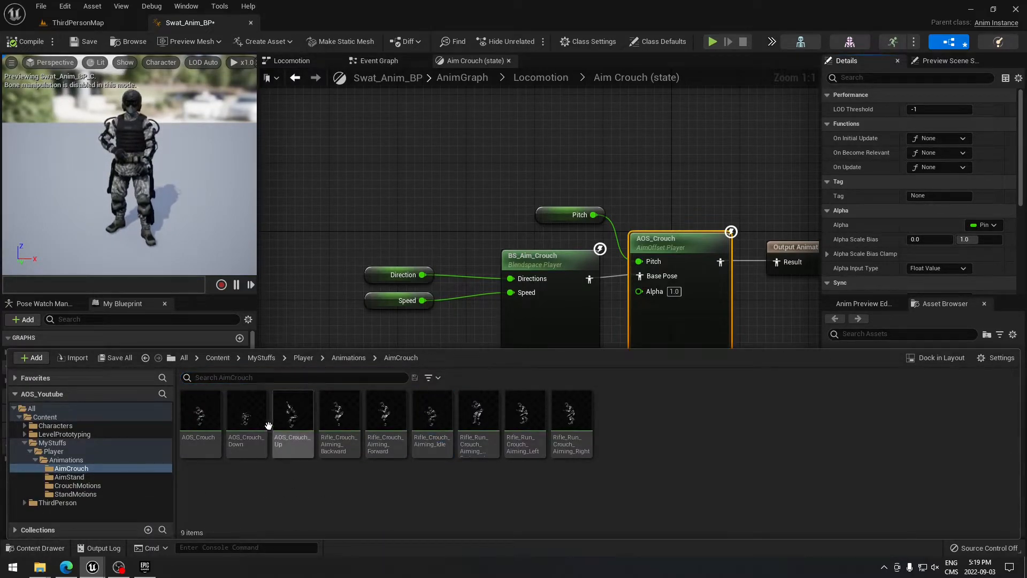
{"action": "left_click", "coordinate": [253, 409]}
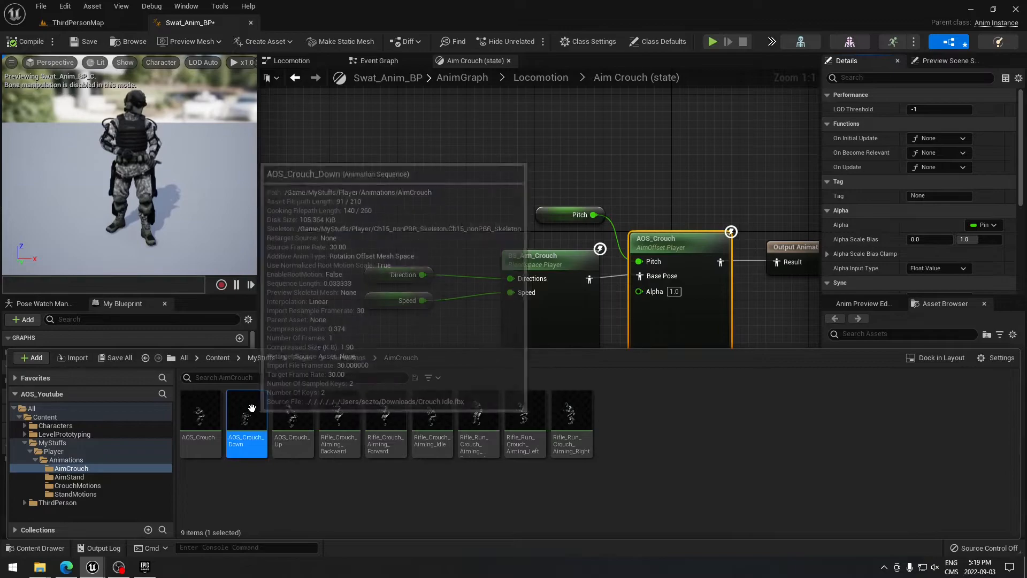
{"action": "double_click", "coordinate": [254, 413]}
{"action": "left_click_drag", "start_coordinate": [201, 226], "coordinate": [206, 332]}
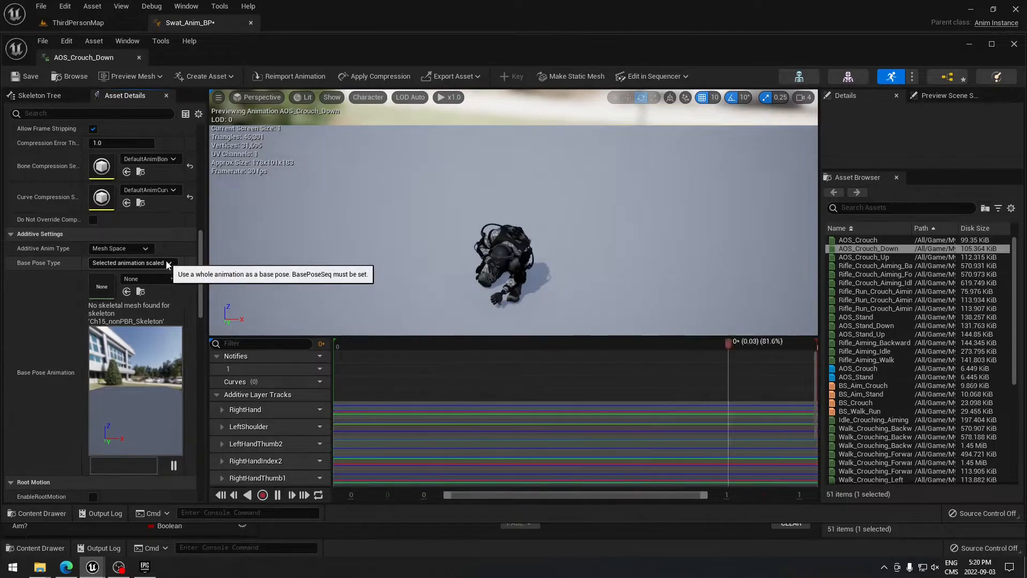
{"action": "left_click", "coordinate": [159, 262]}
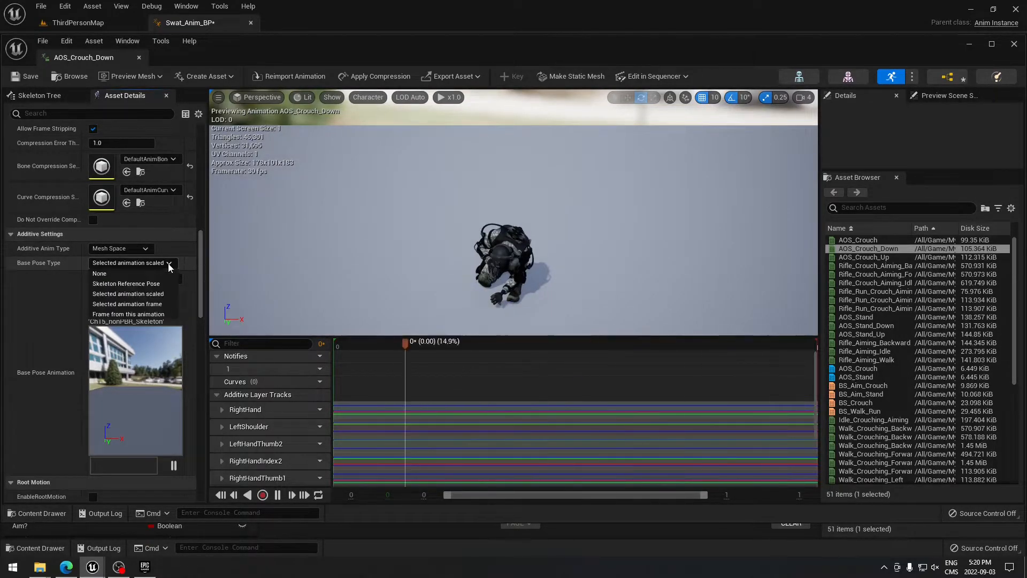
{"action": "left_click", "coordinate": [165, 304]}
Choose Idle_Crouching_Aiming as the base pose animation of AOS_Crouch_Down, and save and close the animation.
{"action": "left_click", "coordinate": [172, 281]}
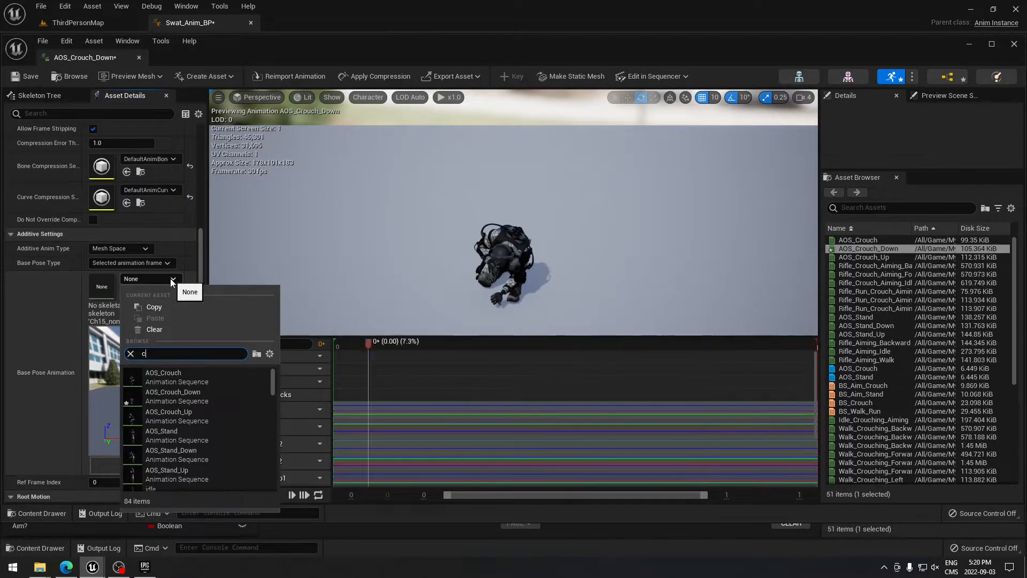
{"action": "type", "text": "crouchin"}
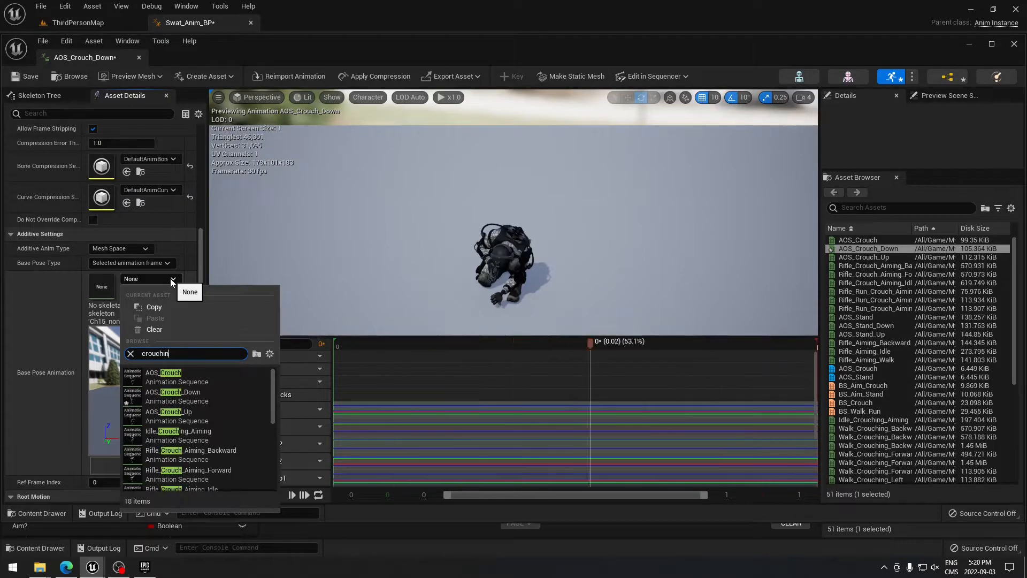
{"action": "type", "text": "g idle"}
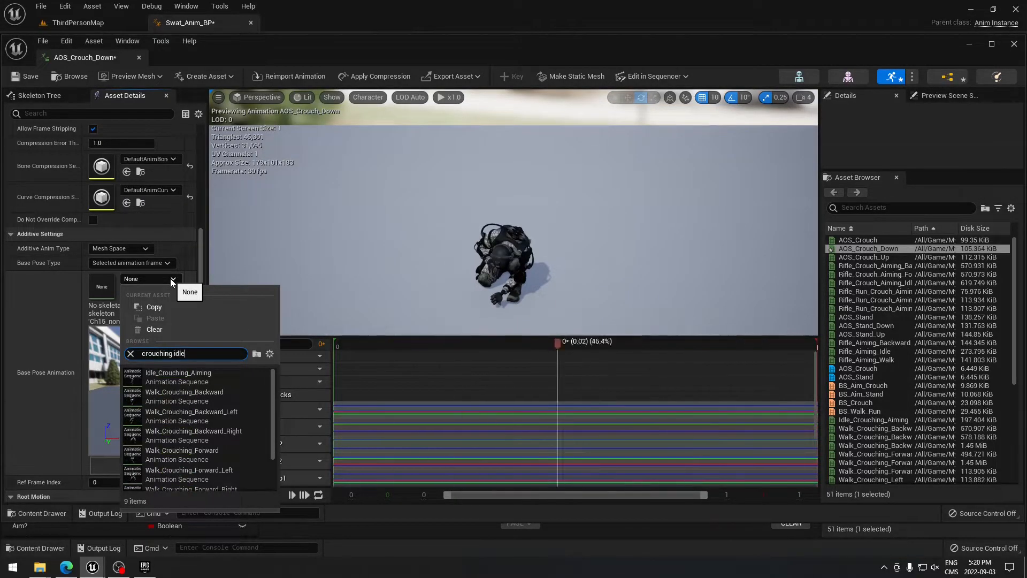
{"action": "mouse_move", "coordinate": [190, 375]}
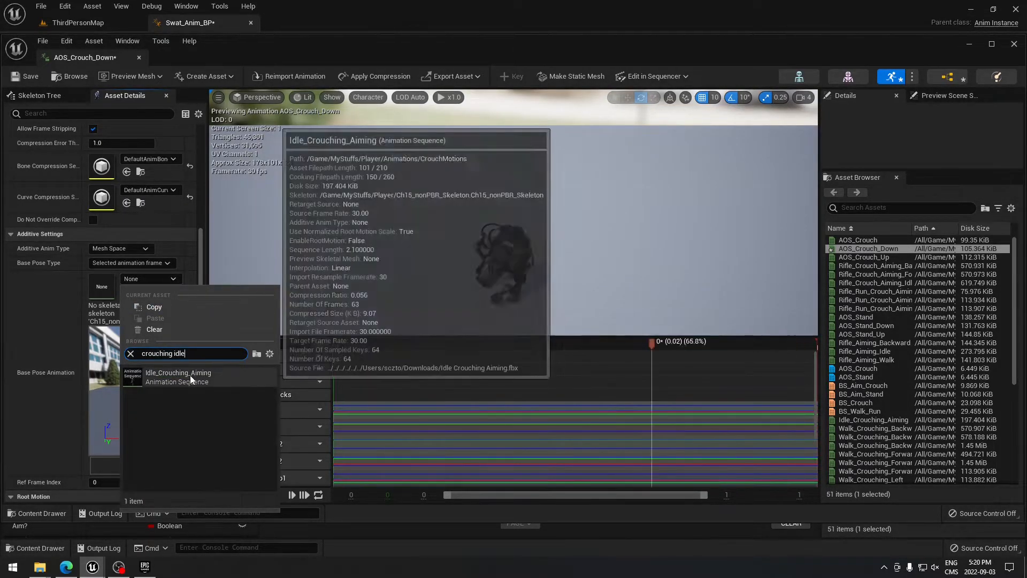
{"action": "left_click", "coordinate": [190, 375]}
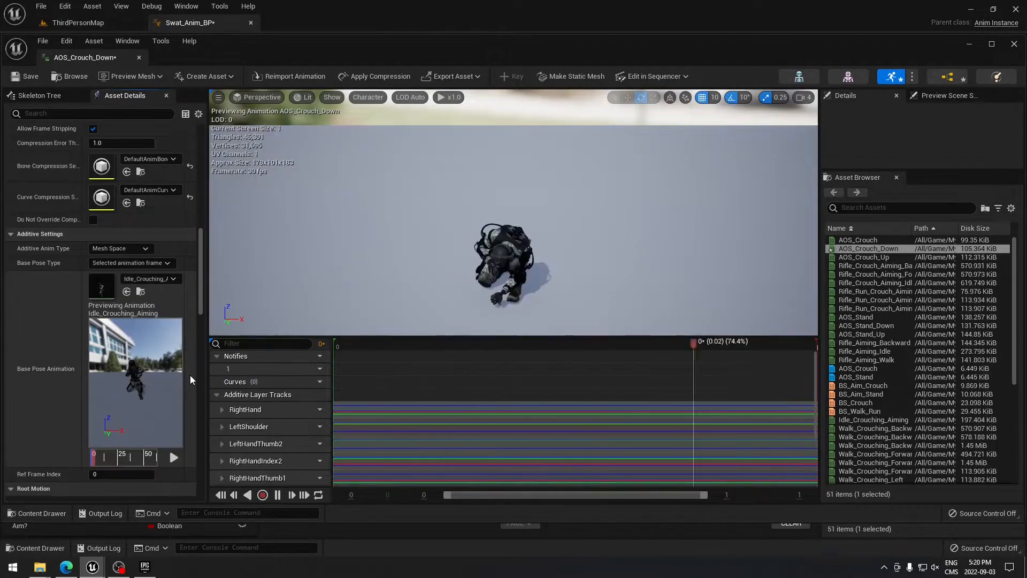
{"action": "left_click", "coordinate": [38, 76]}
{"action": "left_click", "coordinate": [139, 57]}
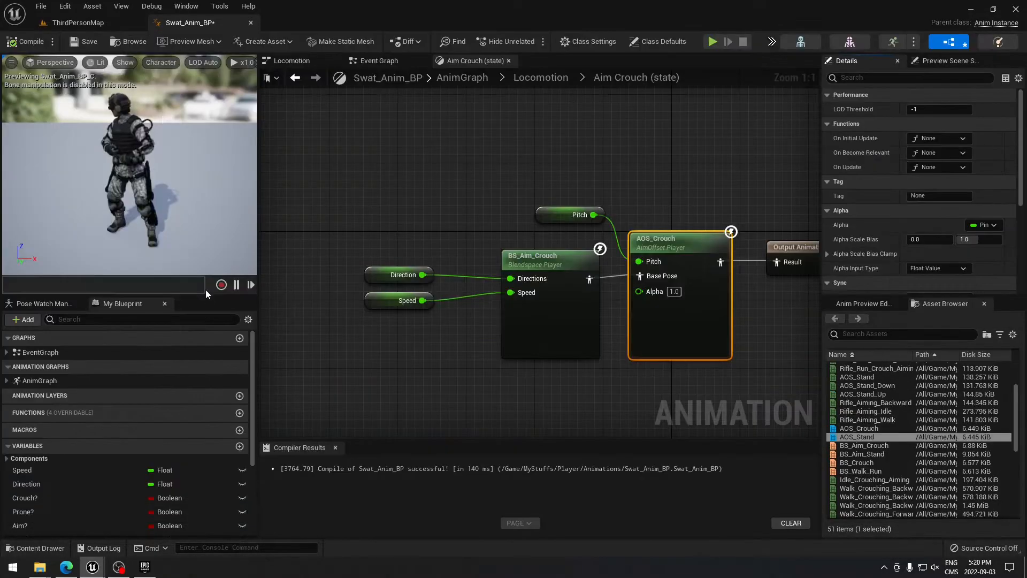
Open the AOS_Crouch_Up animation from the AimCrouch folder and set its additive base pose type to Selected animation frame.
{"action": "left_click", "coordinate": [35, 548]}
{"action": "left_click", "coordinate": [297, 417]}
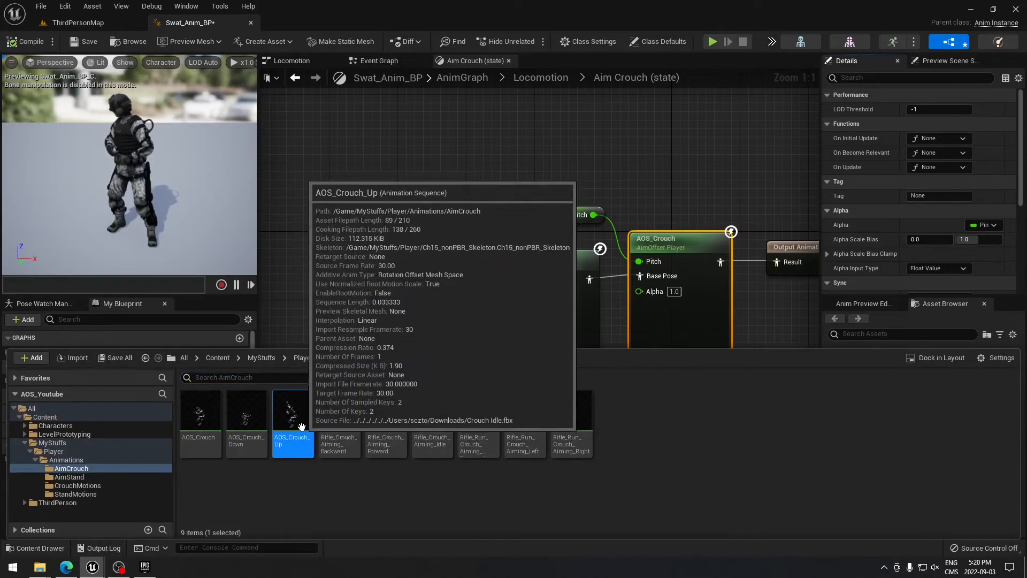
{"action": "double_click", "coordinate": [293, 414]}
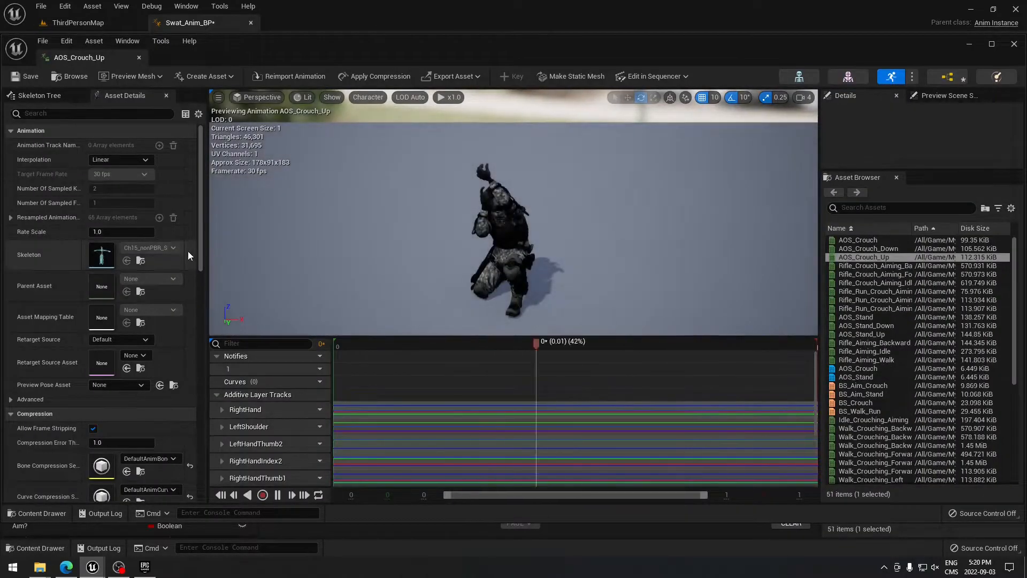
{"action": "scroll", "coordinate": [202, 330], "scroll_direction": "down", "scroll_amount": 3}
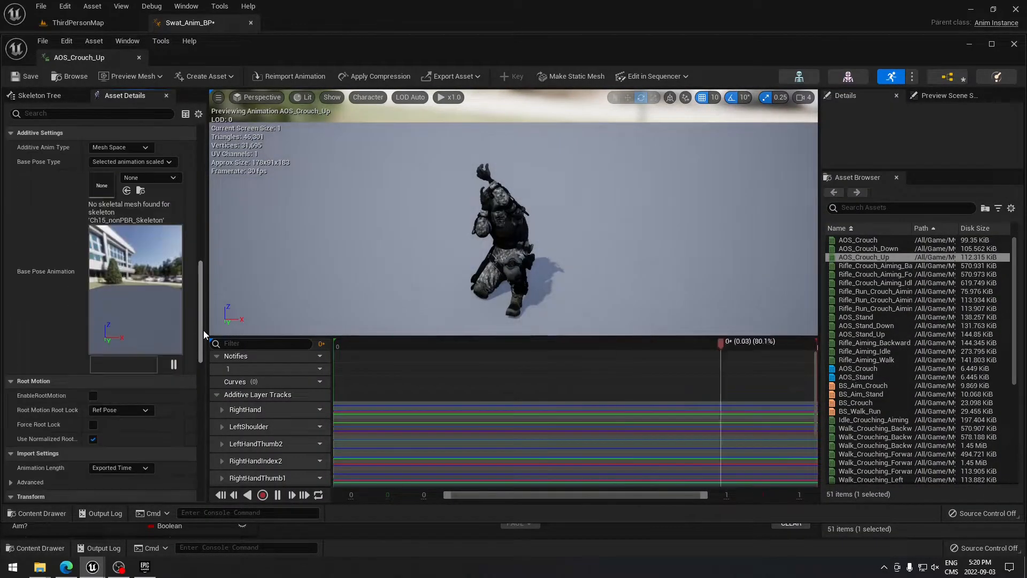
{"action": "left_click", "coordinate": [164, 160]}
{"action": "left_click", "coordinate": [168, 203]}
Choose Idle_Crouching_Aiming as the base pose animation of AOS_Crouch_Up, and save and close the animation.
{"action": "left_click", "coordinate": [174, 178]}
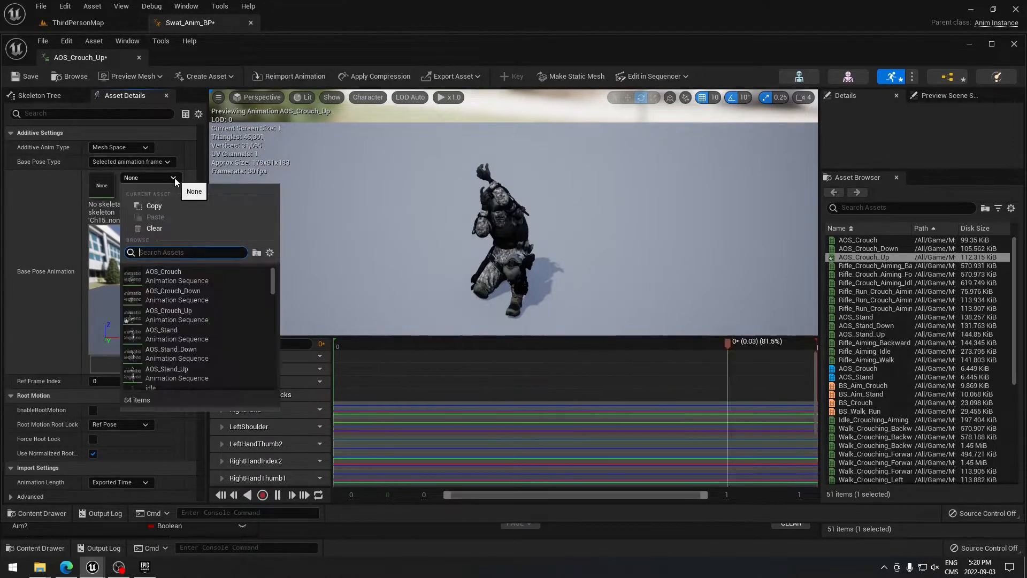
{"action": "type", "text": "idle crouching"}
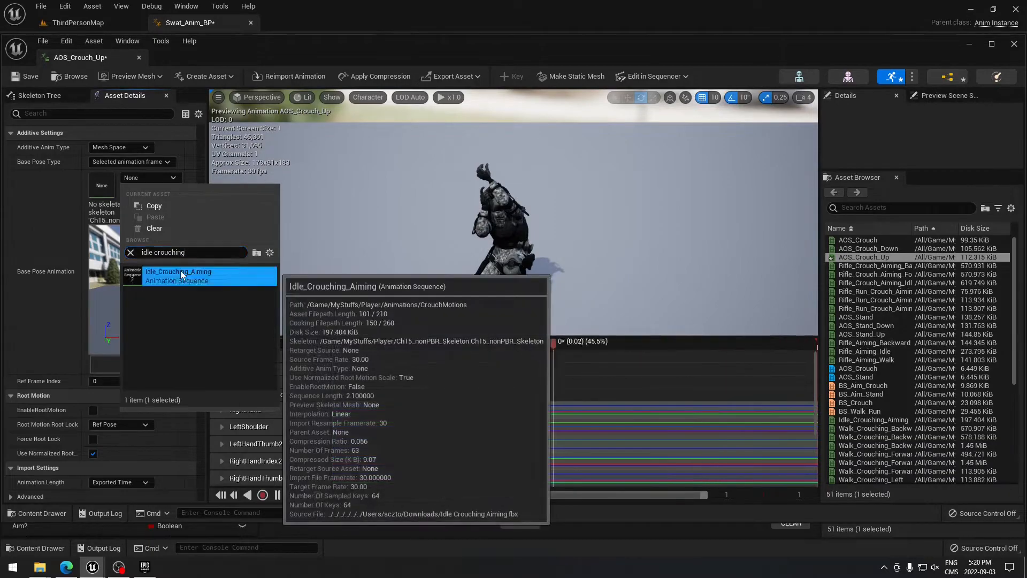
{"action": "left_click", "coordinate": [181, 271]}
{"action": "left_click", "coordinate": [31, 77]}
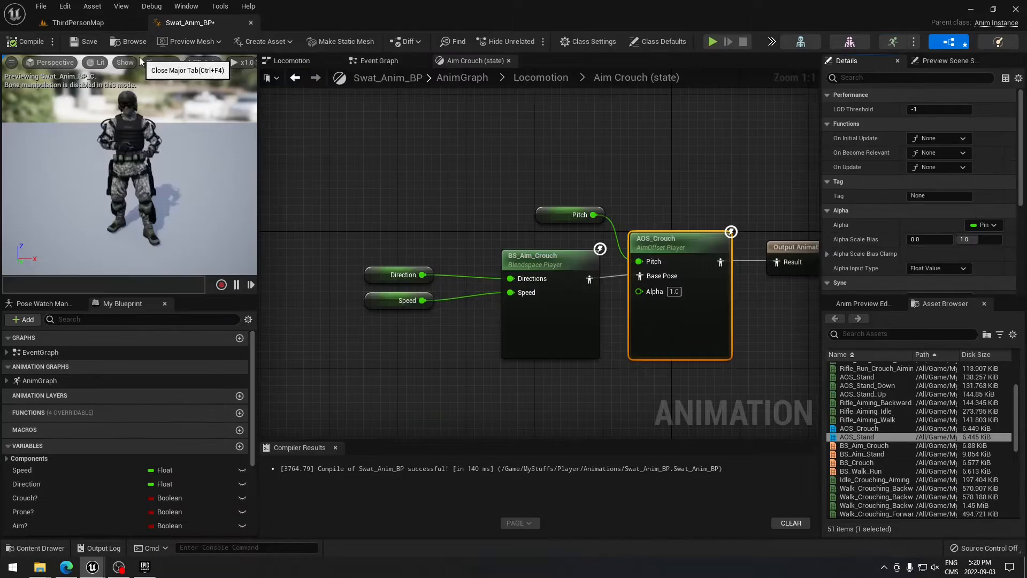
{"action": "left_click", "coordinate": [139, 57]}
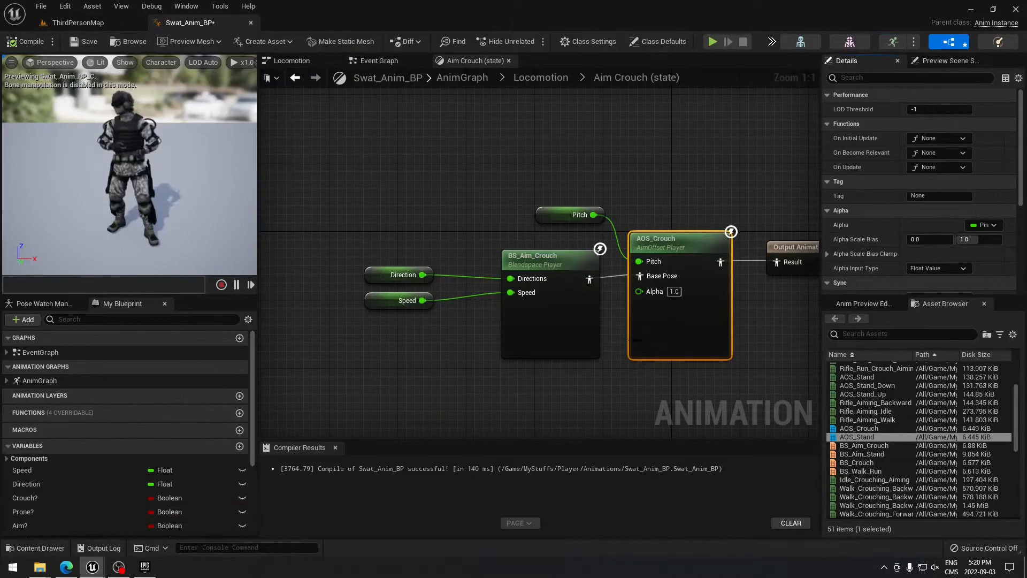
Open the AOS_Crouch aim offset from its graph node and place the AOS_Crouch animation at the centre of the pitch axis.
{"action": "right_click_drag", "start_coordinate": [568, 229], "coordinate": [440, 215]}
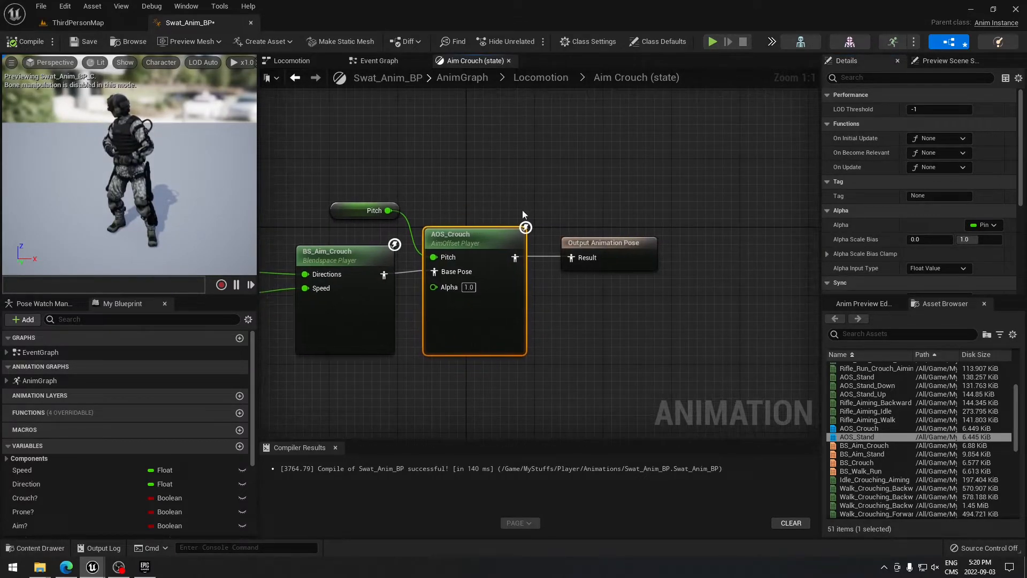
{"action": "double_click", "coordinate": [484, 239]}
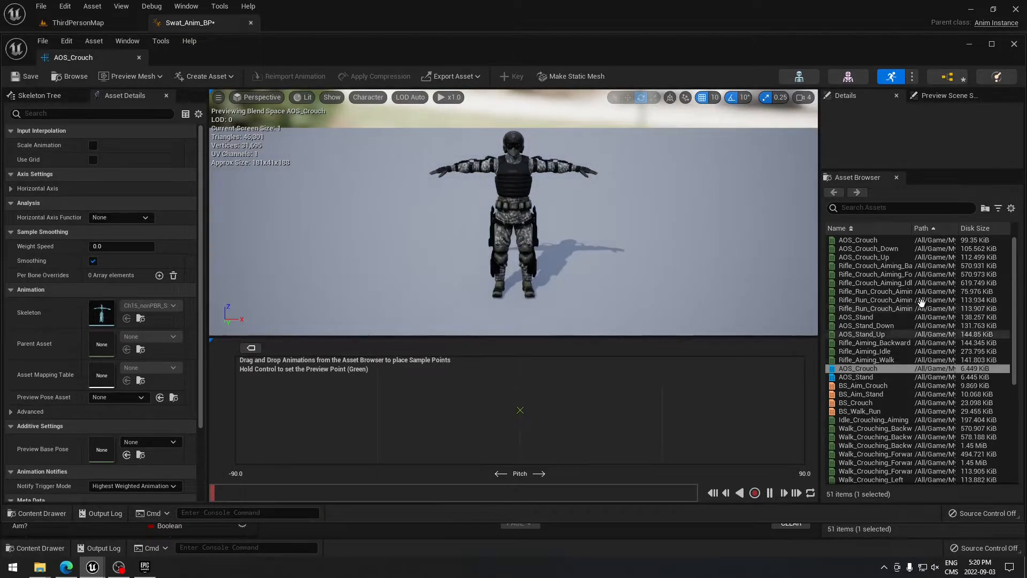
{"action": "left_click", "coordinate": [867, 240]}
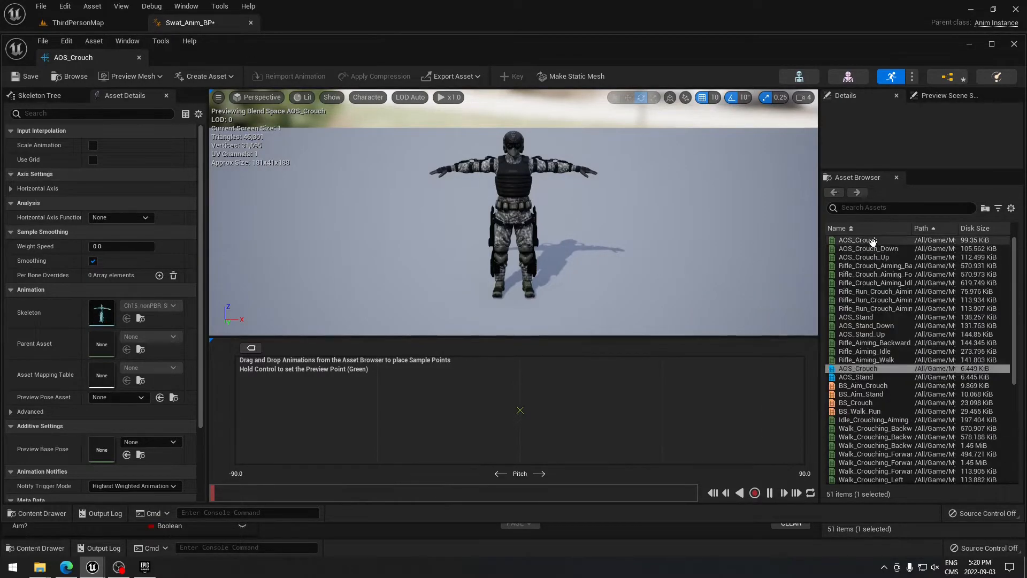
{"action": "left_click_drag", "start_coordinate": [835, 251], "coordinate": [519, 411]}
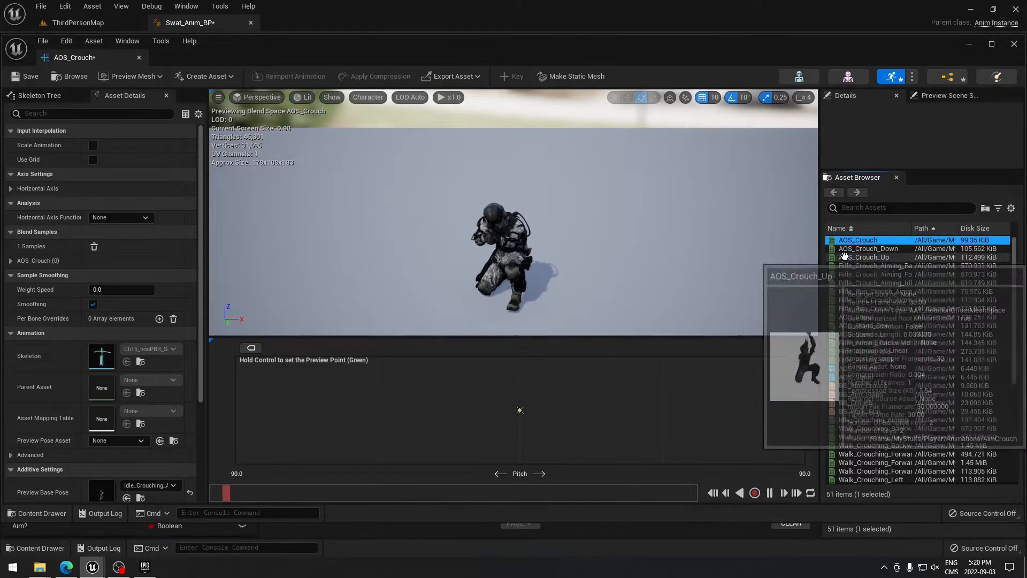
Place AOS_Crouch_Down at pitch -90 and AOS_Crouch_Up at pitch 90 in the aim offset, save it and return to Swat_Anim_BP.
{"action": "left_click_drag", "start_coordinate": [864, 248], "coordinate": [242, 409]}
{"action": "left_click", "coordinate": [864, 257]}
{"action": "left_click_drag", "start_coordinate": [864, 256], "coordinate": [759, 407]}
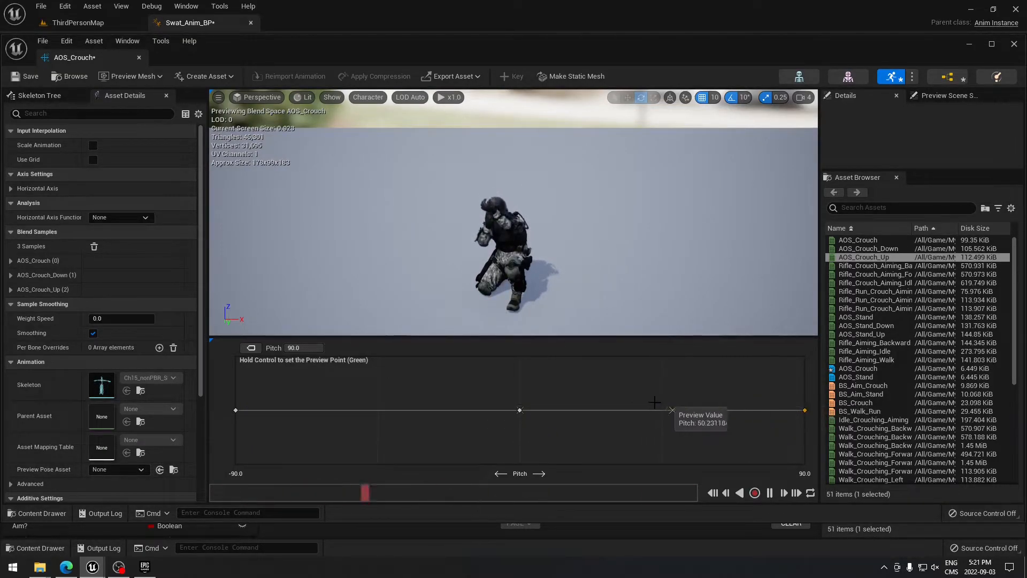
{"action": "left_click_drag", "start_coordinate": [202, 249], "coordinate": [215, 226]}
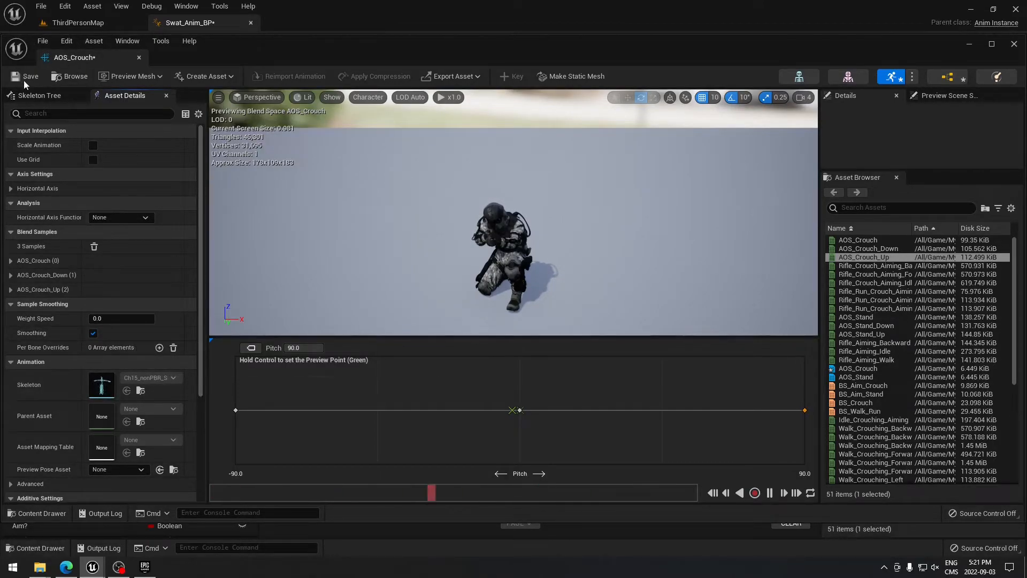
{"action": "left_click", "coordinate": [190, 23]}
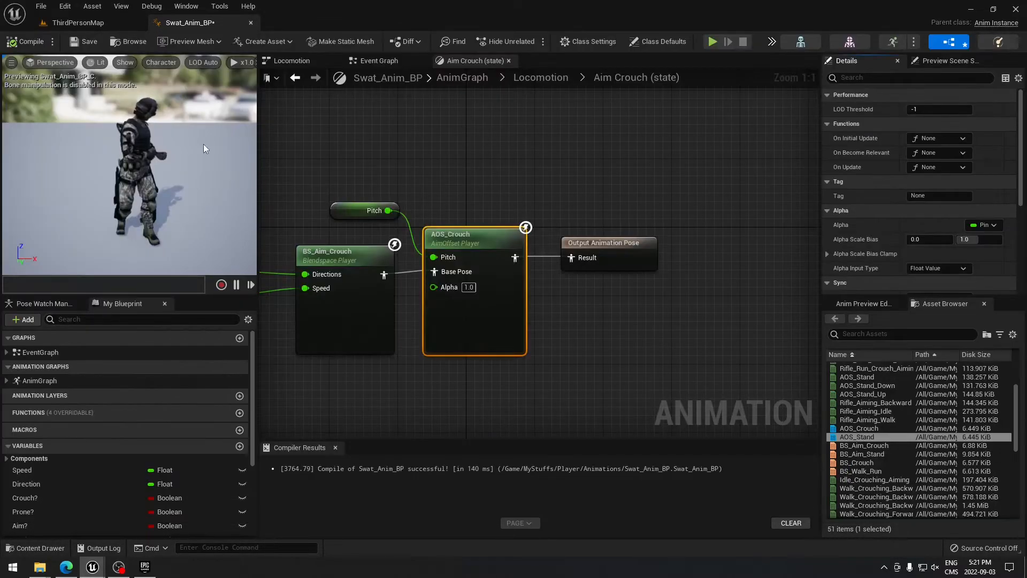
Go back to the Locomotion state machine and open the Aim Stand state.
{"action": "left_click", "coordinate": [553, 79]}
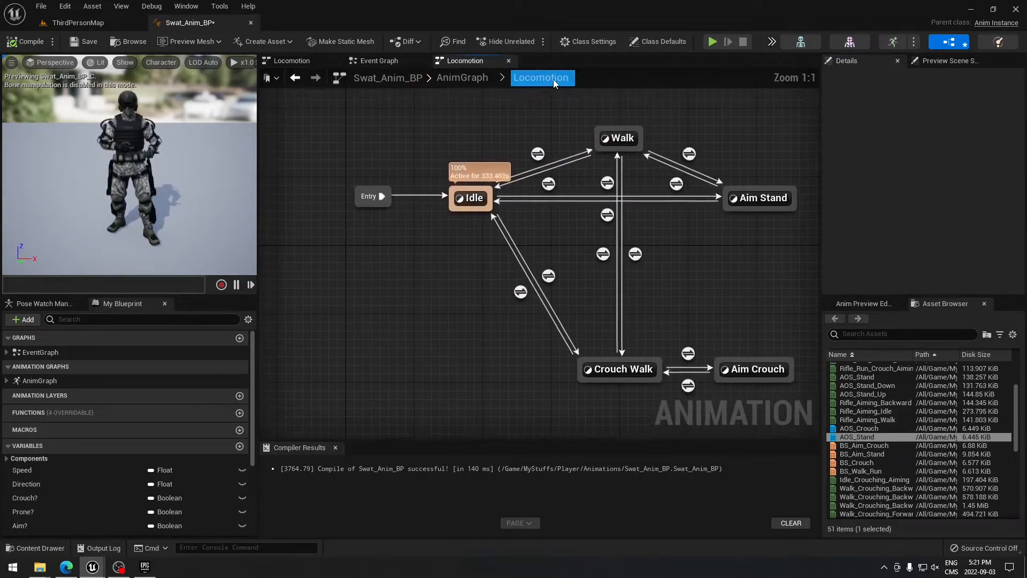
{"action": "left_click", "coordinate": [759, 198]}
{"action": "double_click", "coordinate": [759, 199]}
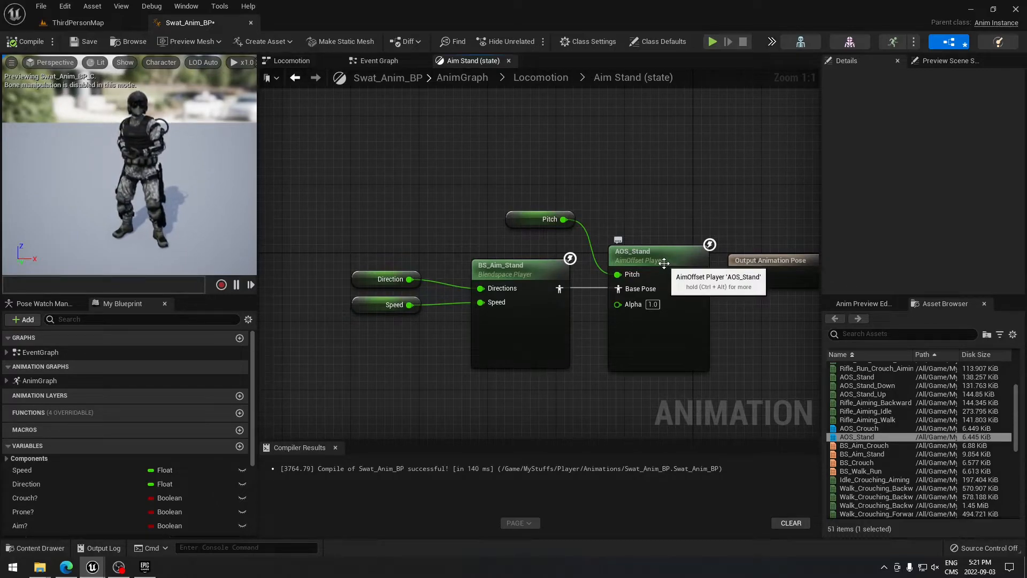
Open the AOS_Stand animation from the AimStand folder and choose Selected animation frame as its additive base pose type.
{"action": "left_click", "coordinate": [38, 547]}
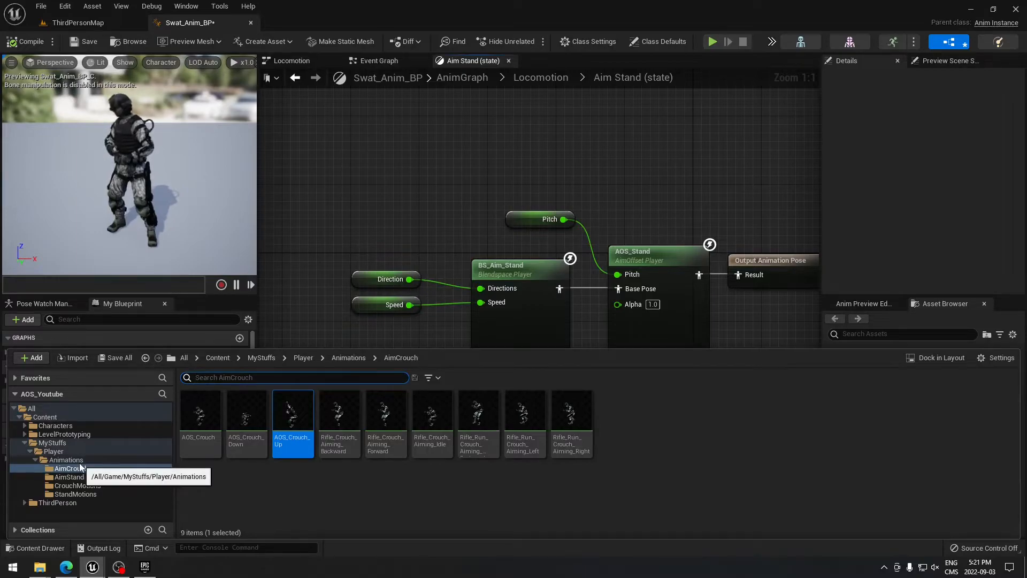
{"action": "left_click", "coordinate": [66, 477]}
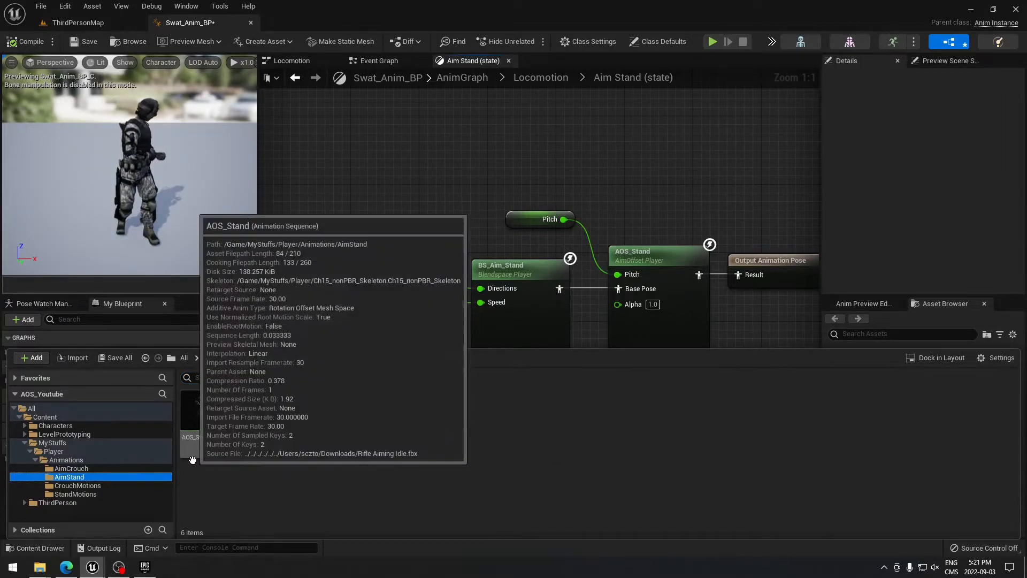
{"action": "left_click", "coordinate": [200, 423]}
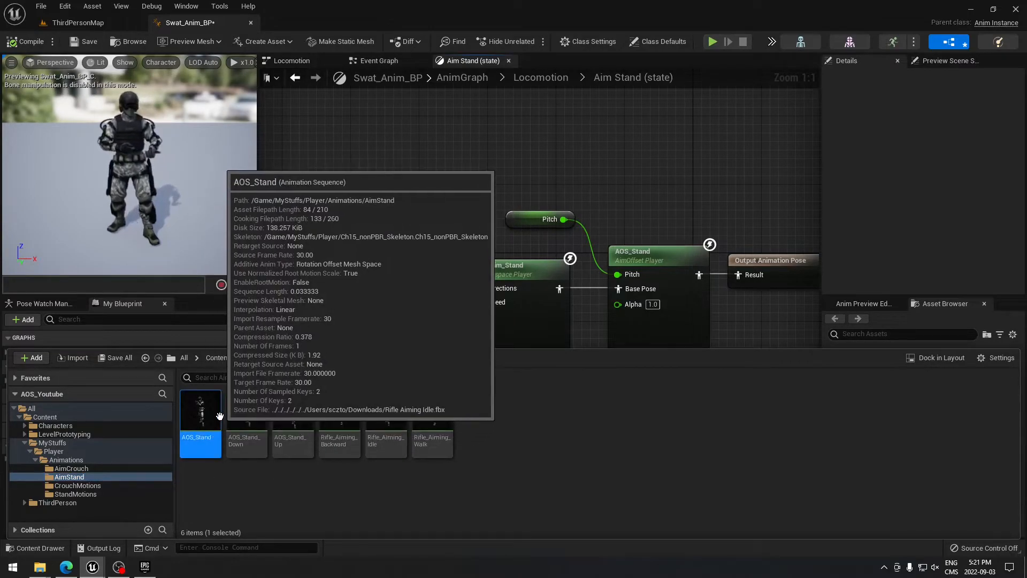
{"action": "double_click", "coordinate": [217, 416]}
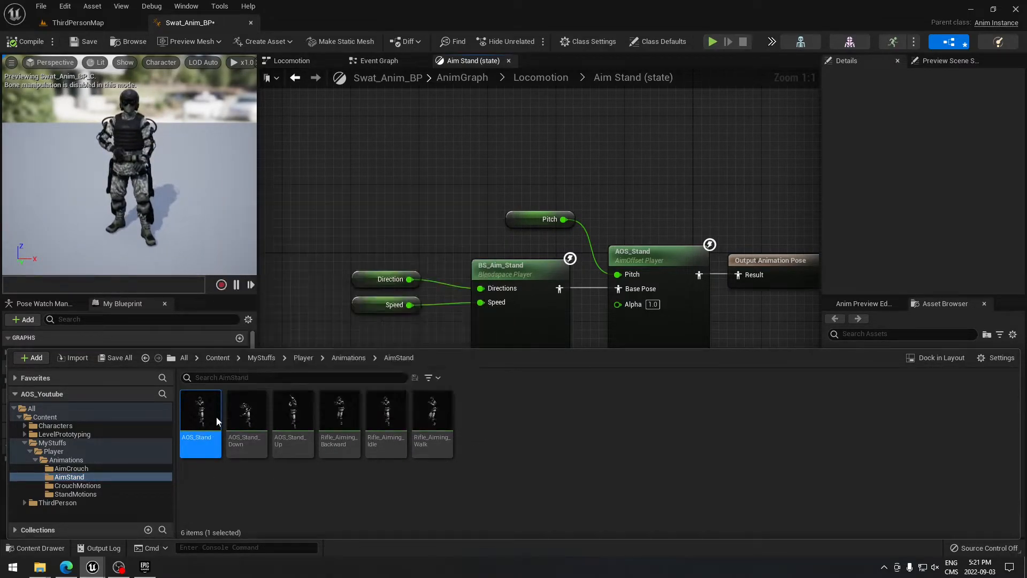
{"action": "left_click_drag", "start_coordinate": [200, 223], "coordinate": [205, 362]}
{"action": "left_click", "coordinate": [167, 148]}
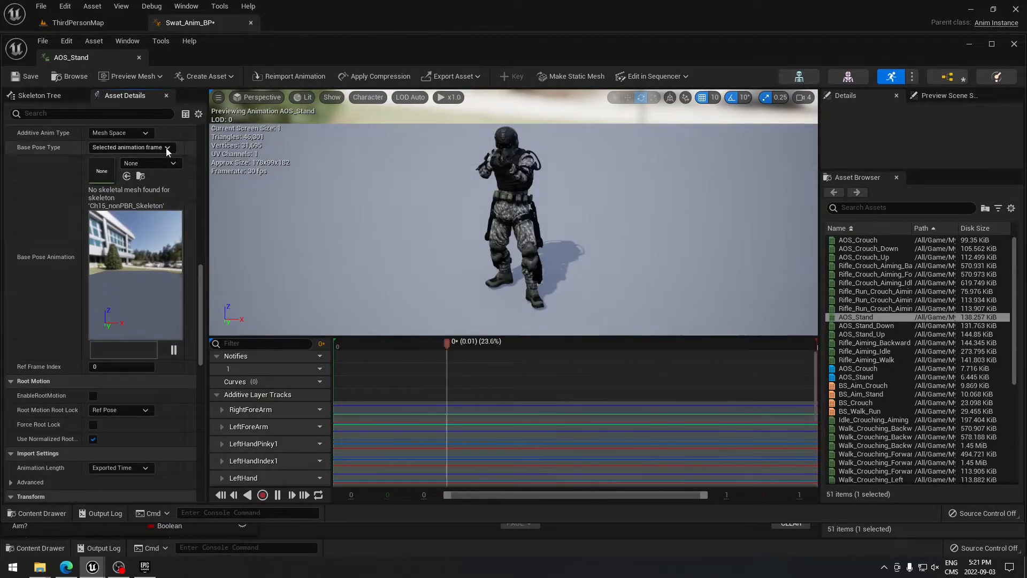
{"action": "left_click", "coordinate": [127, 188]}
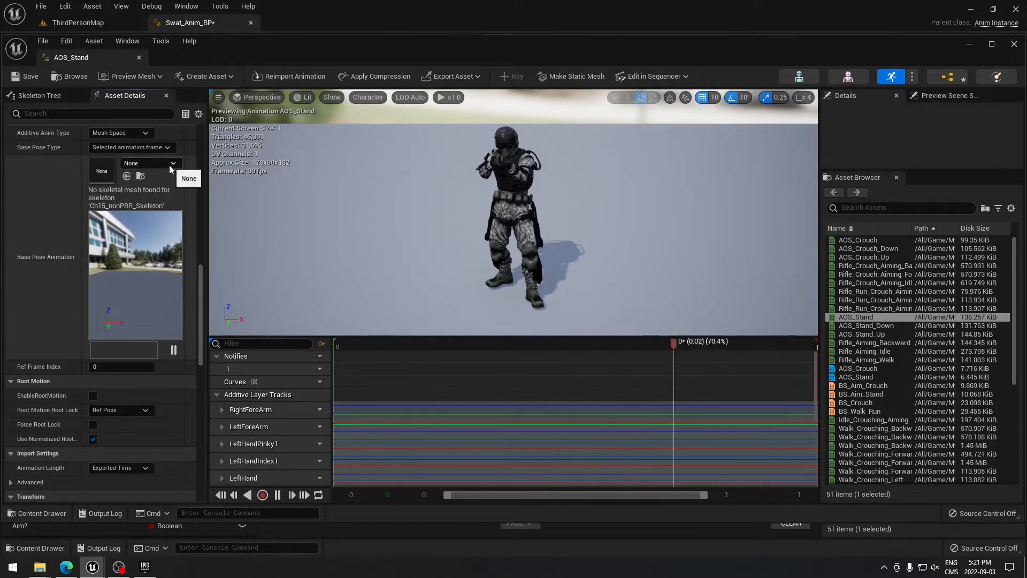
Choose Rifle_Aiming_Idle as AOS_Stand's base pose animation, then save and close the animation.
{"action": "left_click", "coordinate": [171, 165]}
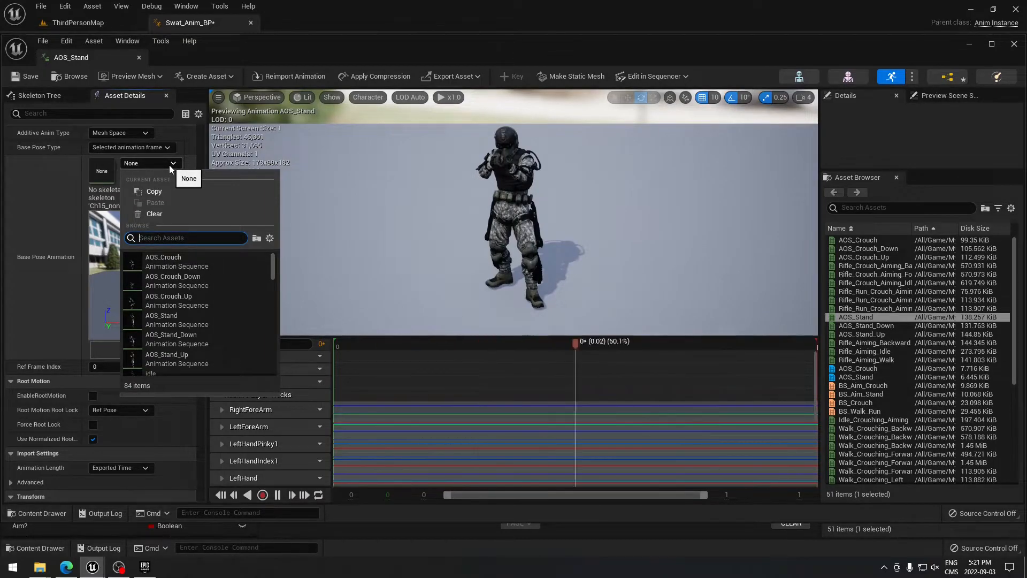
{"action": "left_click", "coordinate": [43, 515]}
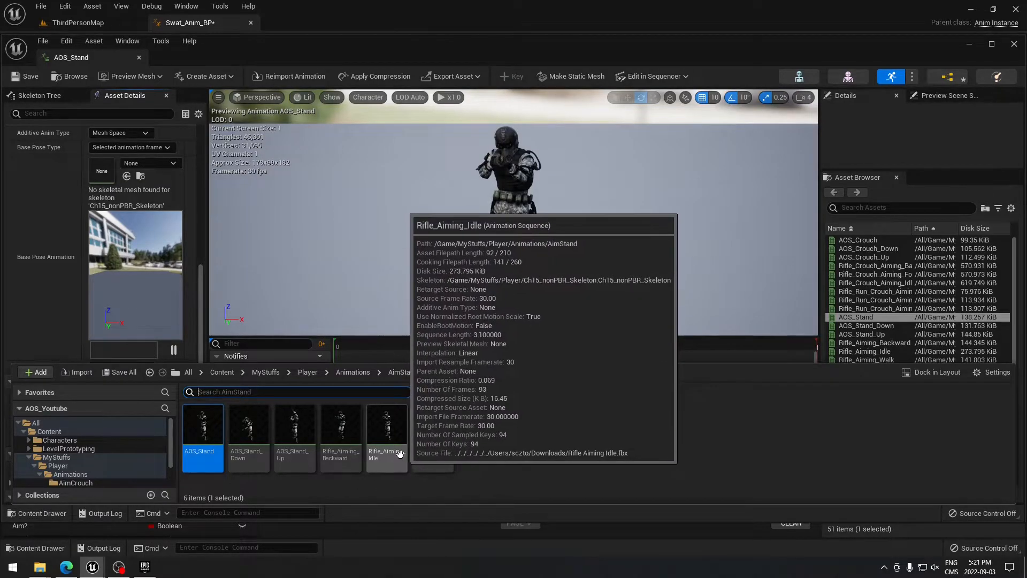
{"action": "left_click", "coordinate": [149, 163]}
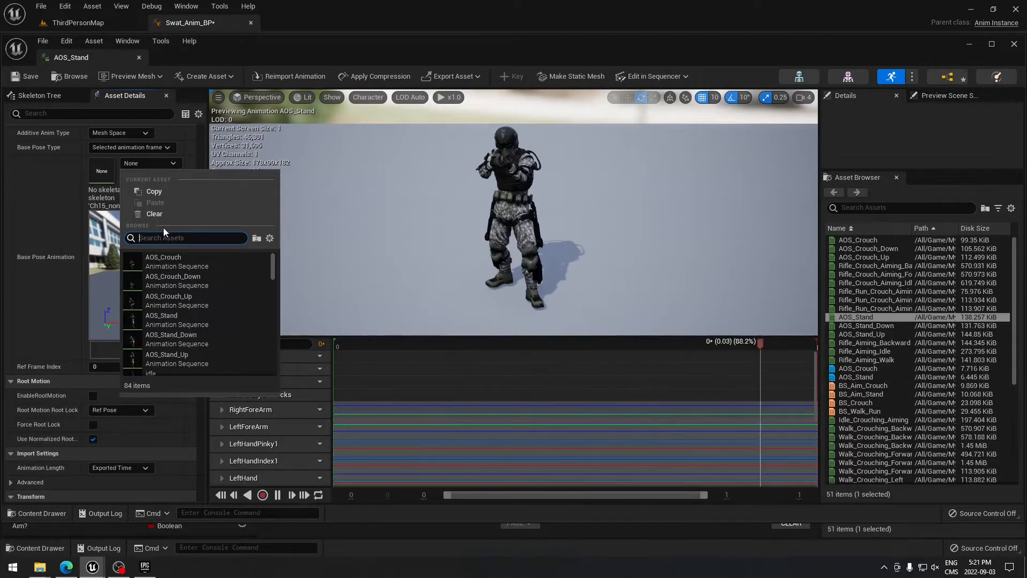
{"action": "type", "text": "rifle"}
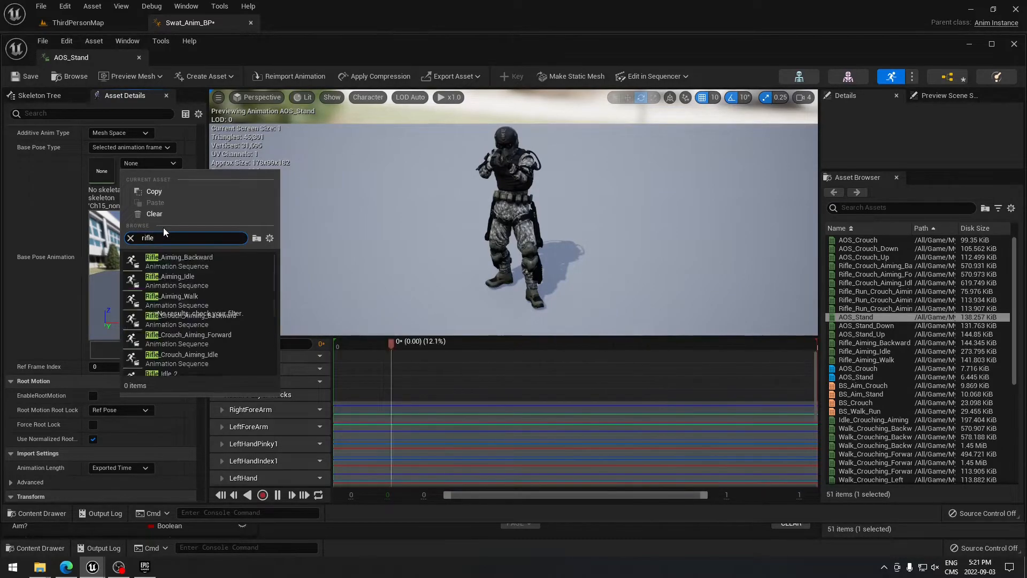
{"action": "type", "text": " aiming"}
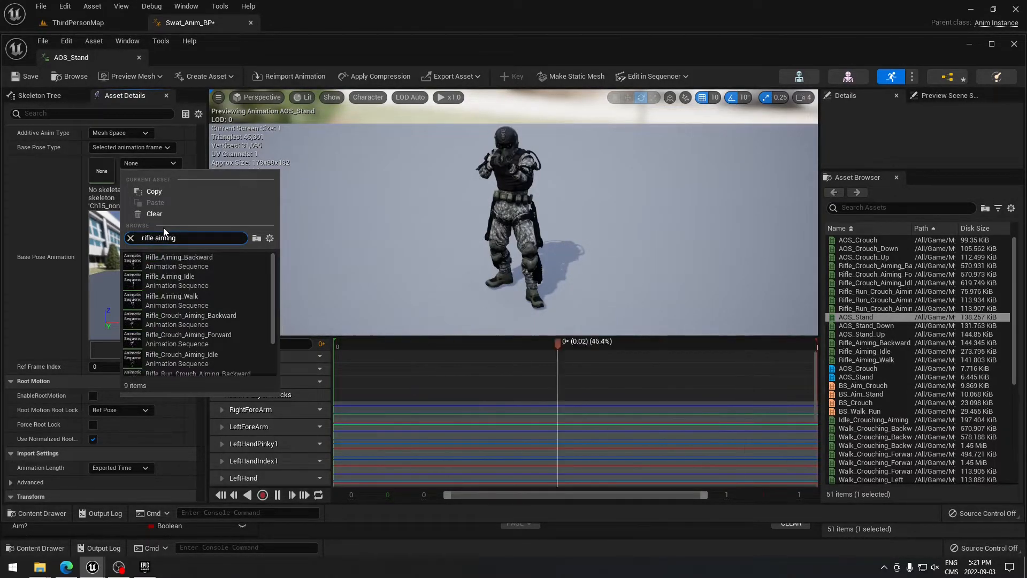
{"action": "mouse_move", "coordinate": [200, 281]}
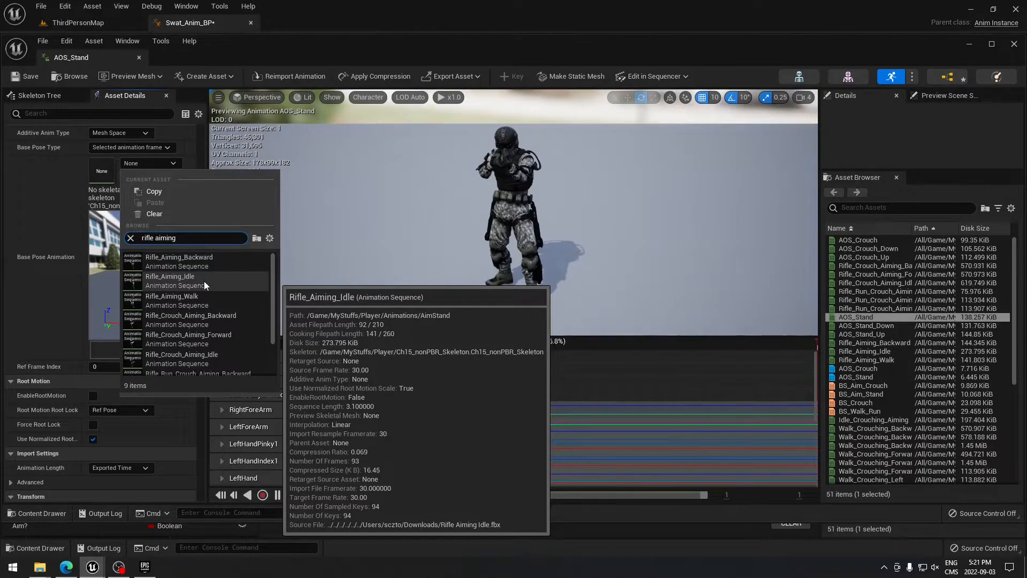
{"action": "left_click", "coordinate": [204, 281]}
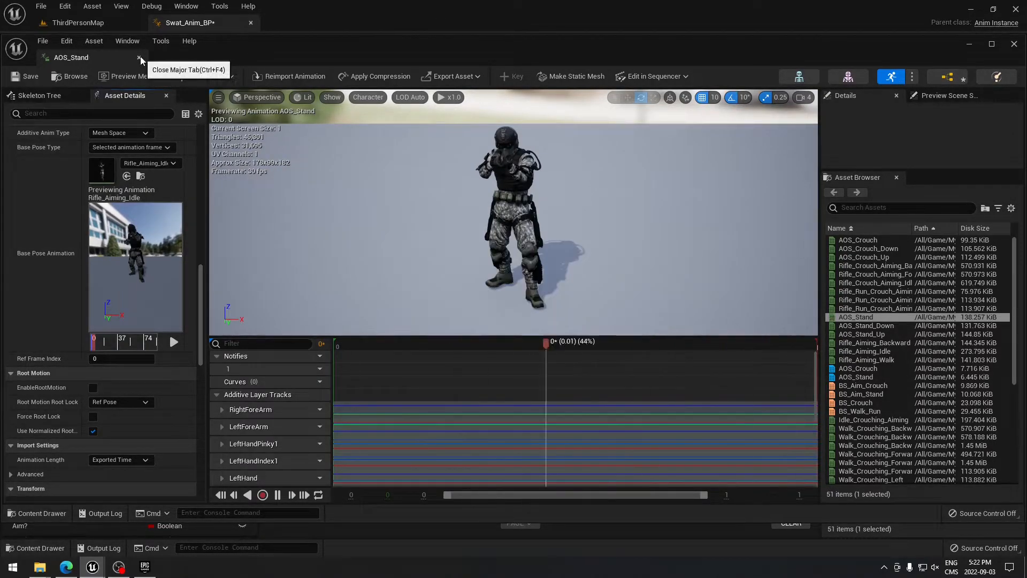
{"action": "left_click", "coordinate": [139, 58]}
Open the AOS_Stand_Down animation, set its base pose animation to Rifle_Aiming_Idle, and save and close it.
{"action": "left_click", "coordinate": [35, 548]}
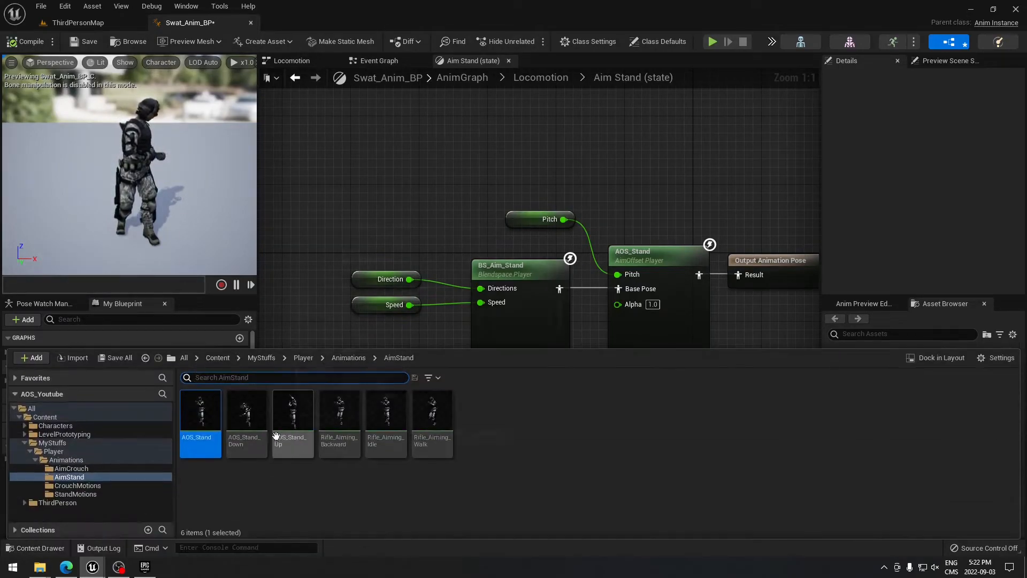
{"action": "mouse_move", "coordinate": [254, 416]}
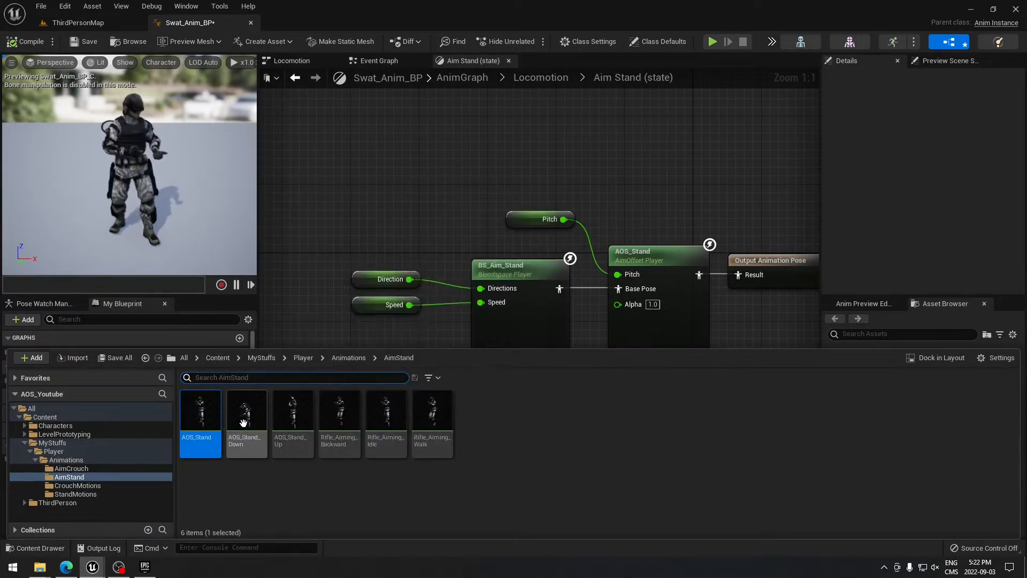
{"action": "double_click", "coordinate": [244, 423]}
{"action": "left_click_drag", "start_coordinate": [200, 207], "coordinate": [203, 322]}
{"action": "left_click", "coordinate": [172, 248]}
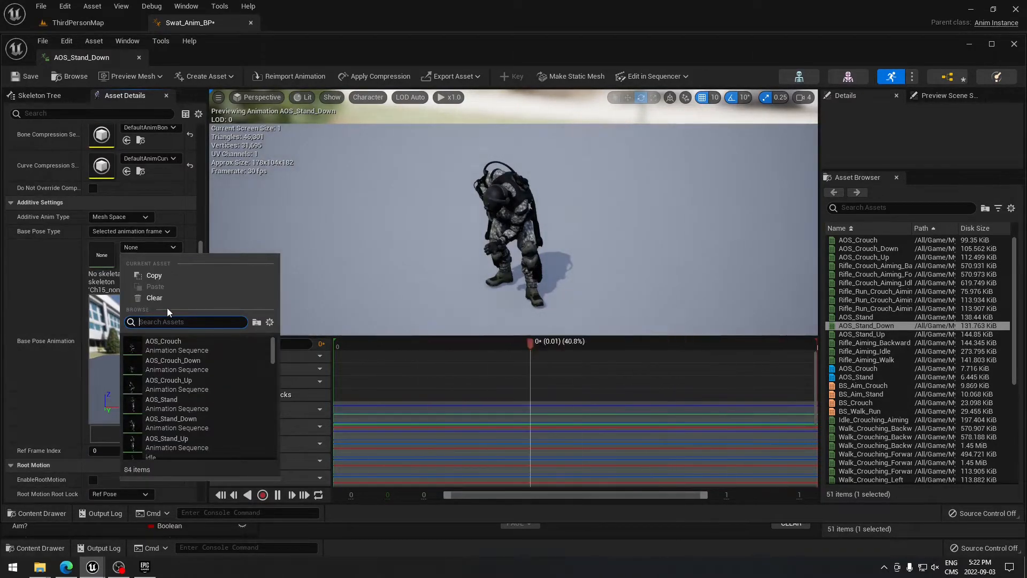
{"action": "type", "text": "rif"}
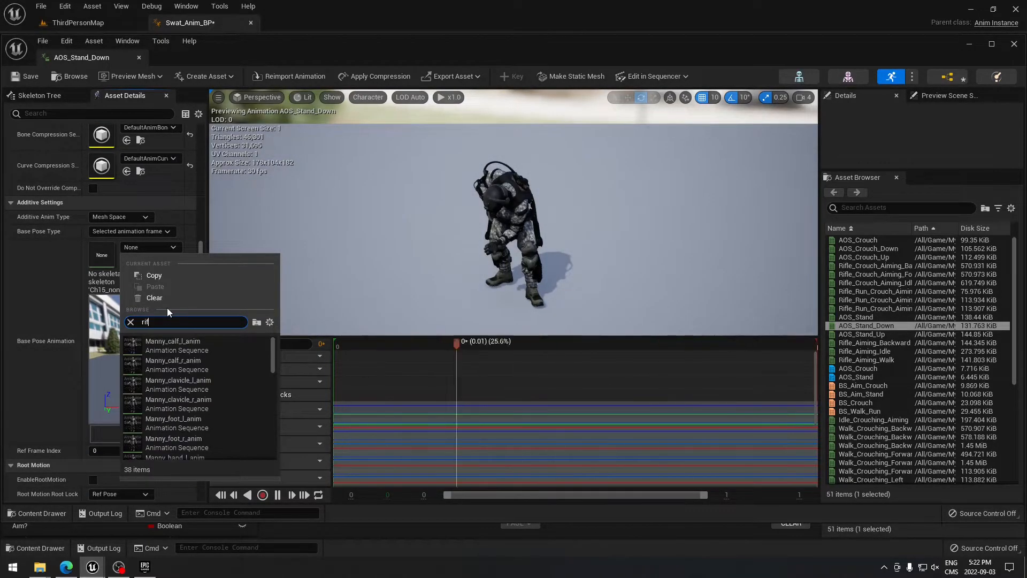
{"action": "type", "text": "le idle"}
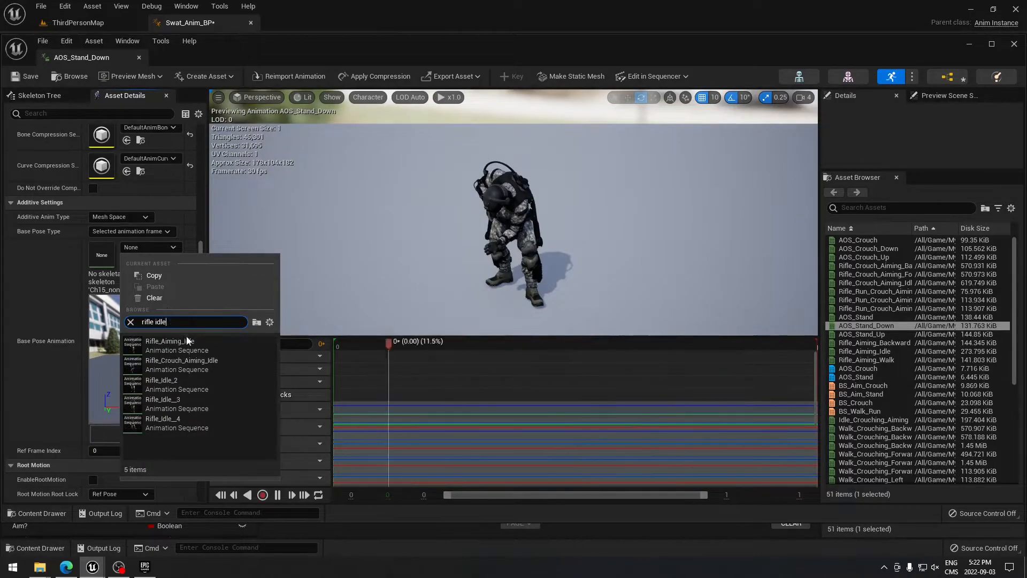
{"action": "left_click", "coordinate": [208, 348]}
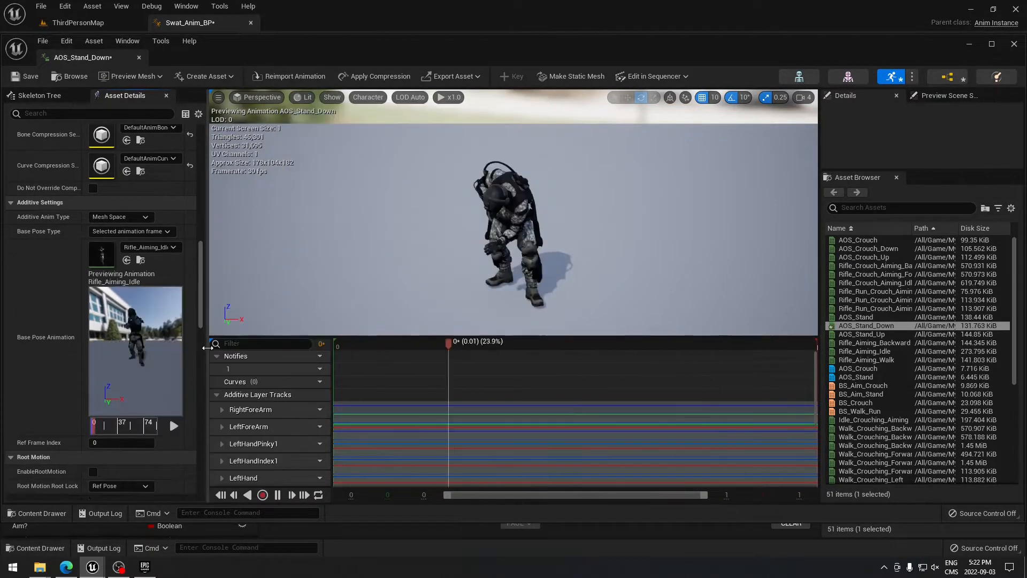
{"action": "left_click", "coordinate": [139, 58]}
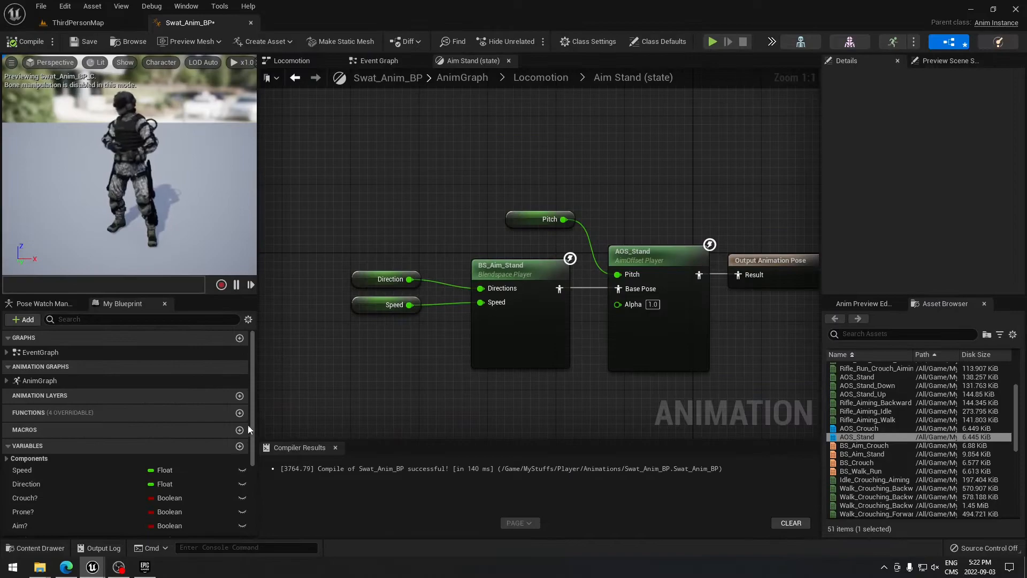
Open the AOS_Stand_Up animation, set its base pose animation to Rifle_Aiming_Idle, and save and close it.
{"action": "left_click", "coordinate": [52, 546]}
{"action": "left_click", "coordinate": [303, 422]}
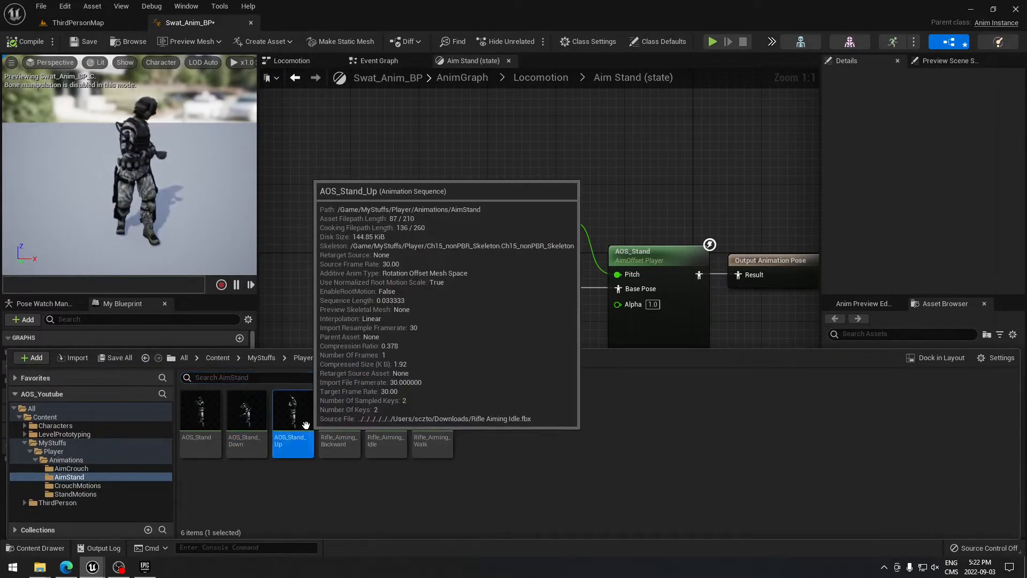
{"action": "double_click", "coordinate": [308, 429]}
{"action": "left_click_drag", "start_coordinate": [200, 223], "coordinate": [204, 345]}
{"action": "scroll", "coordinate": [170, 234], "scroll_direction": "up", "scroll_amount": 1}
{"action": "left_click", "coordinate": [152, 217]}
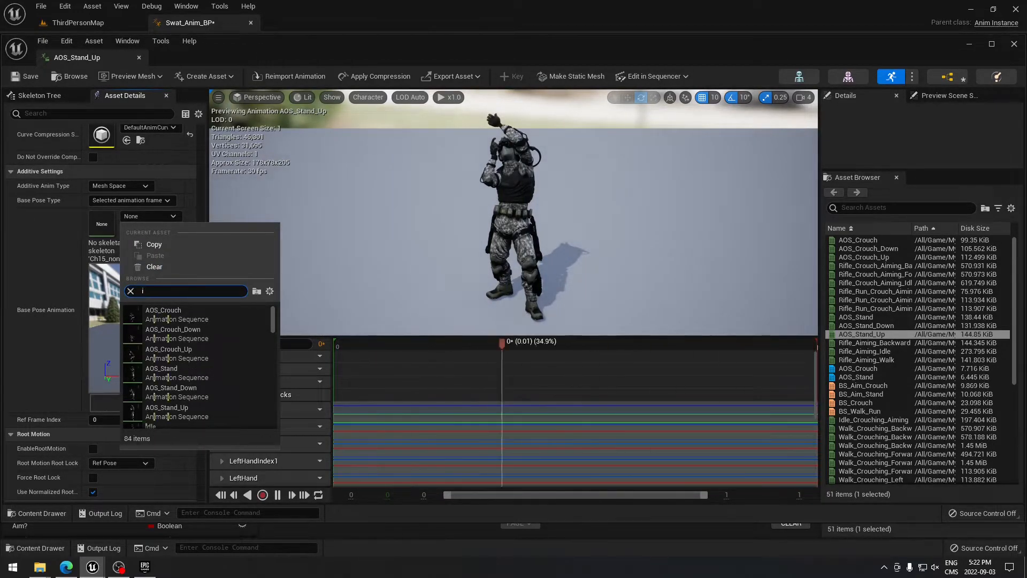
{"action": "type", "text": "rifle"}
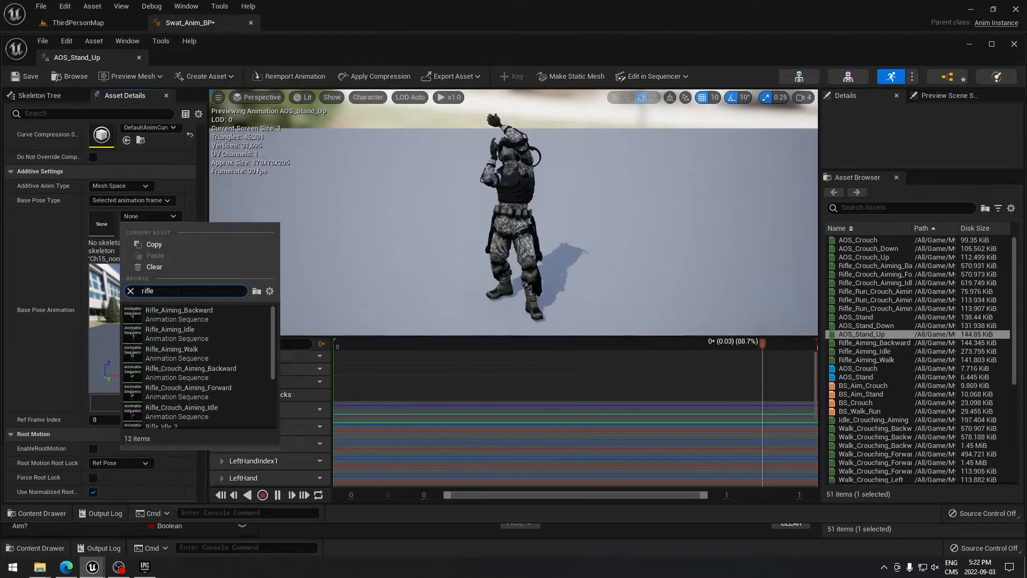
{"action": "type", "text": " idle"}
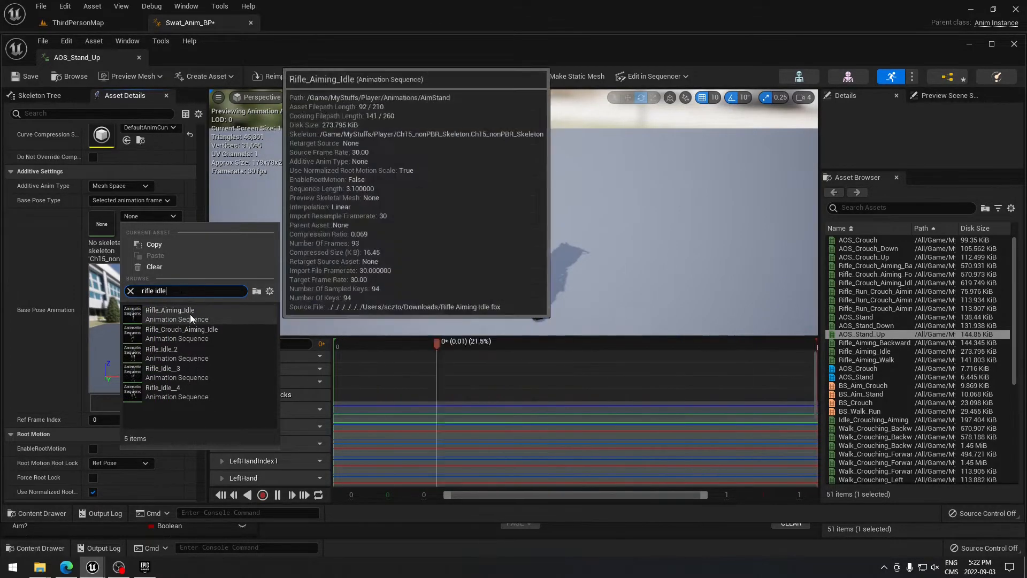
{"action": "left_click", "coordinate": [190, 313]}
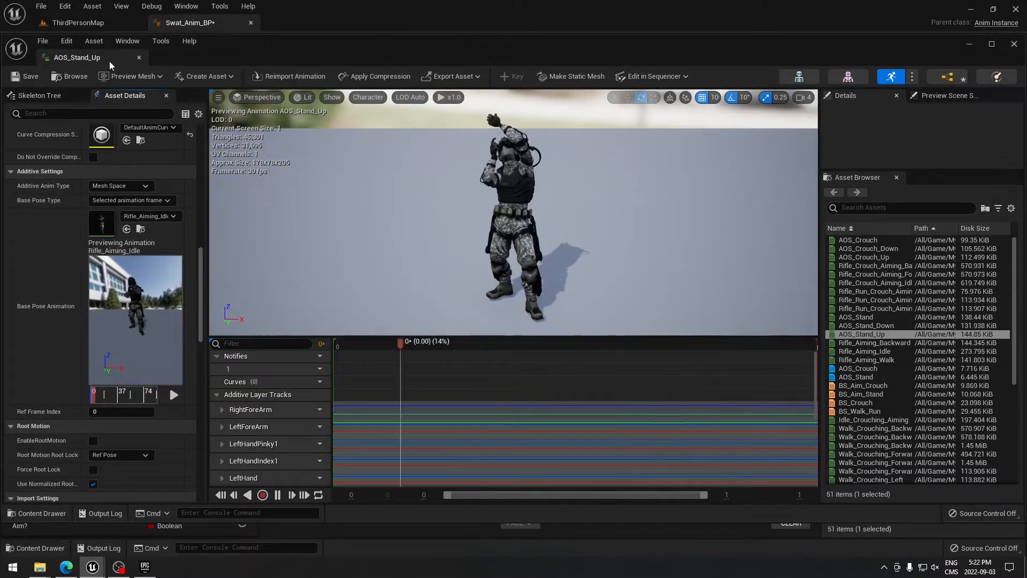
{"action": "left_click", "coordinate": [139, 58]}
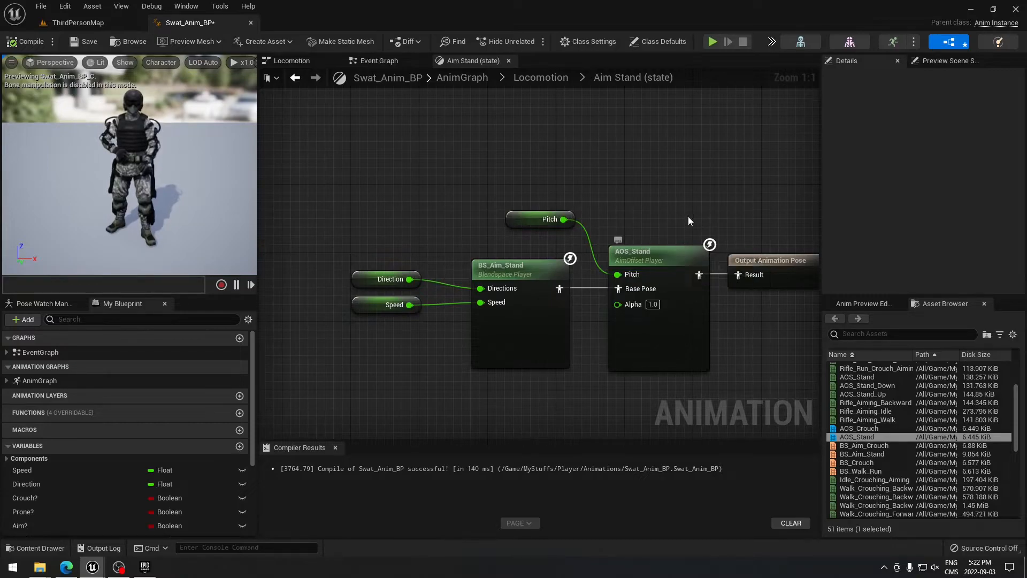
Open the AOS_Stand aim offset from its graph node and place the AOS_Stand animation at the centre of the pitch axis.
{"action": "right_click_drag", "start_coordinate": [671, 257], "coordinate": [561, 263]}
{"action": "double_click", "coordinate": [561, 265]}
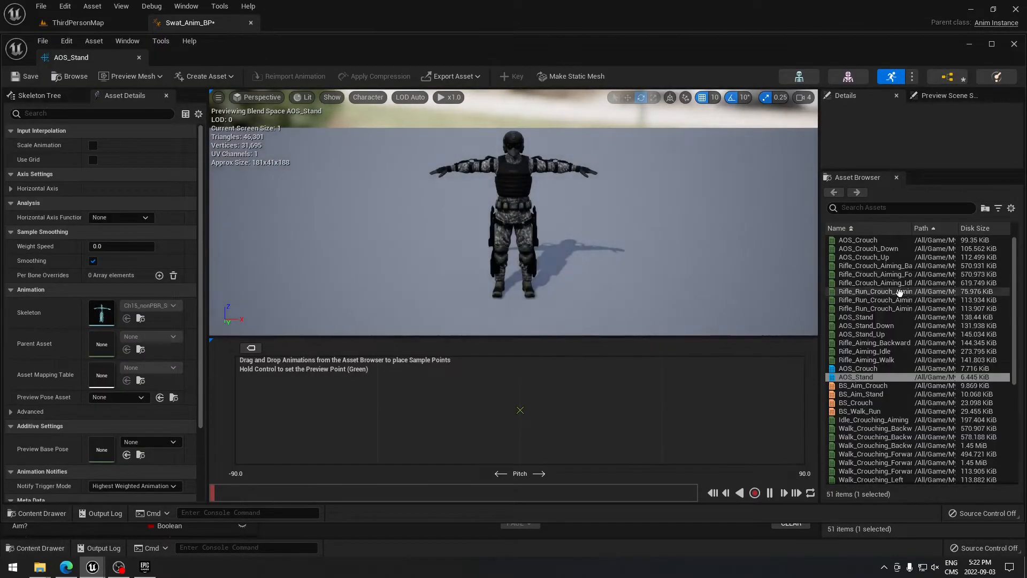
{"action": "mouse_move", "coordinate": [885, 318]}
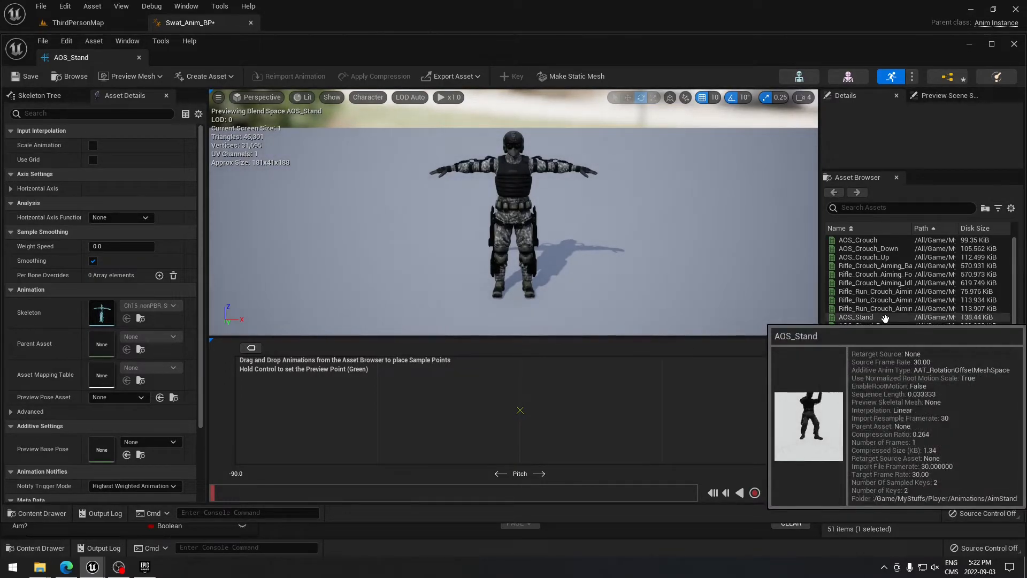
{"action": "left_click_drag", "start_coordinate": [885, 318], "coordinate": [520, 410]}
Place AOS_Stand_Down at pitch -90 and AOS_Stand_Up at pitch 90, then save and close the aim offset.
{"action": "left_click_drag", "start_coordinate": [861, 326], "coordinate": [254, 409]}
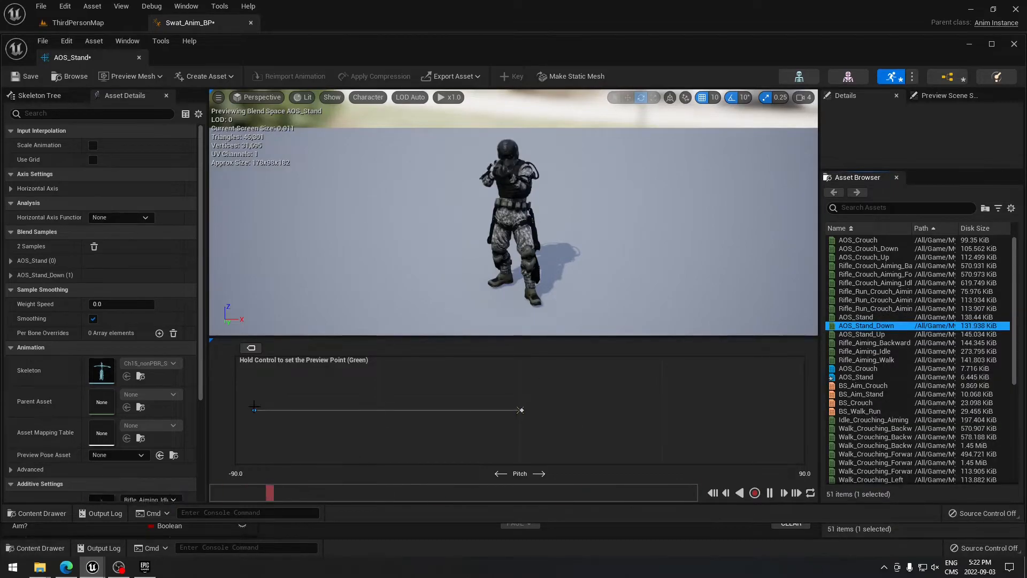
{"action": "left_click_drag", "start_coordinate": [862, 334], "coordinate": [804, 410]}
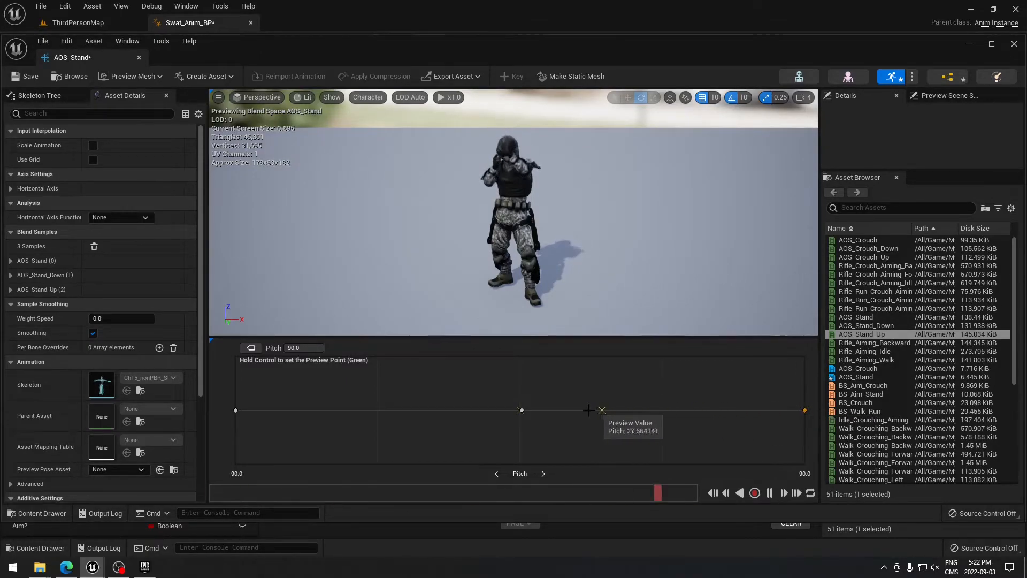
{"action": "left_click", "coordinate": [19, 79]}
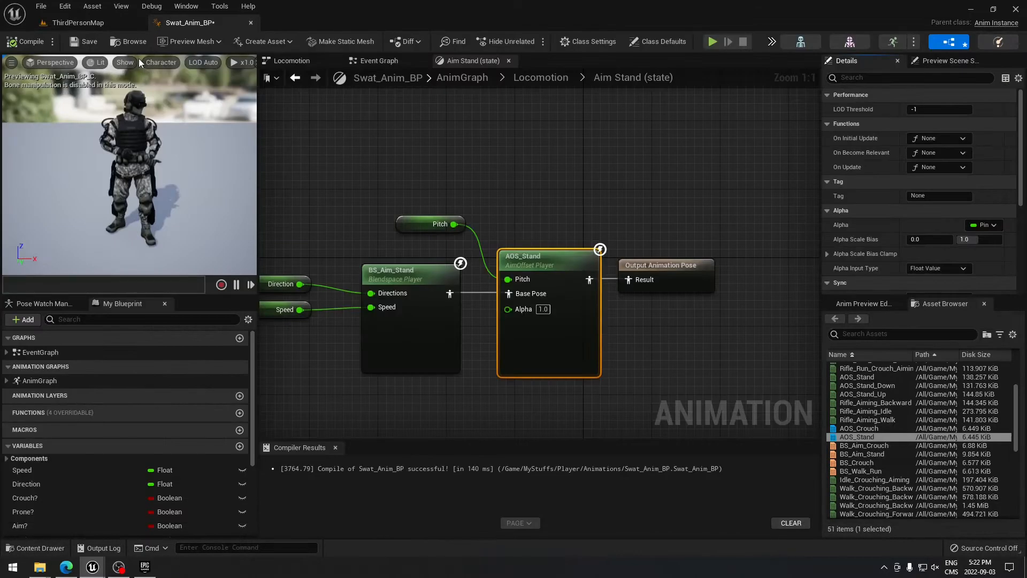
{"action": "left_click", "coordinate": [139, 58]}
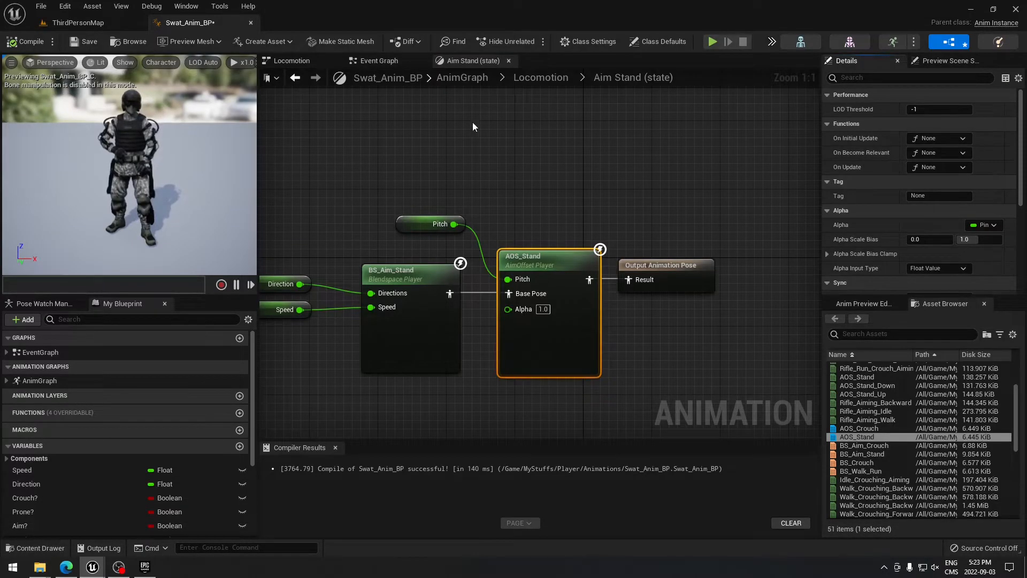
Return to the Locomotion state machine, compile and save Swat_Anim_BP, and close it.
{"action": "left_click", "coordinate": [540, 77]}
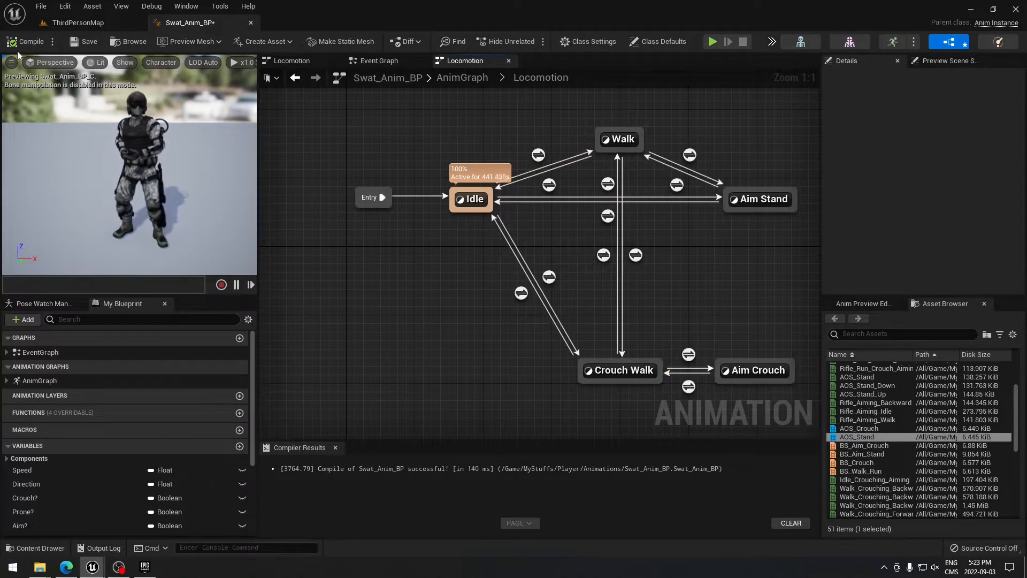
{"action": "left_click", "coordinate": [86, 41]}
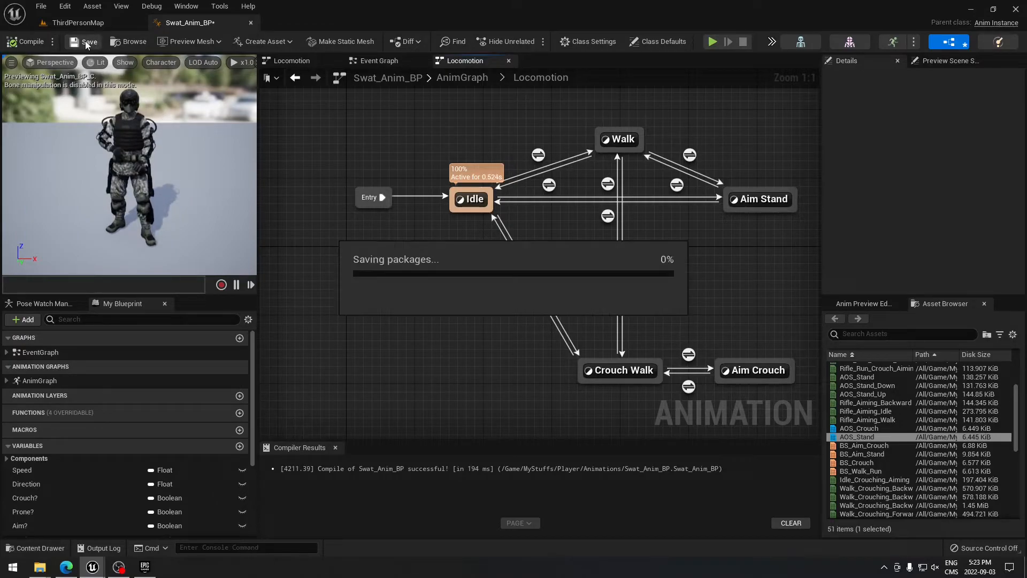
{"action": "left_click", "coordinate": [251, 25]}
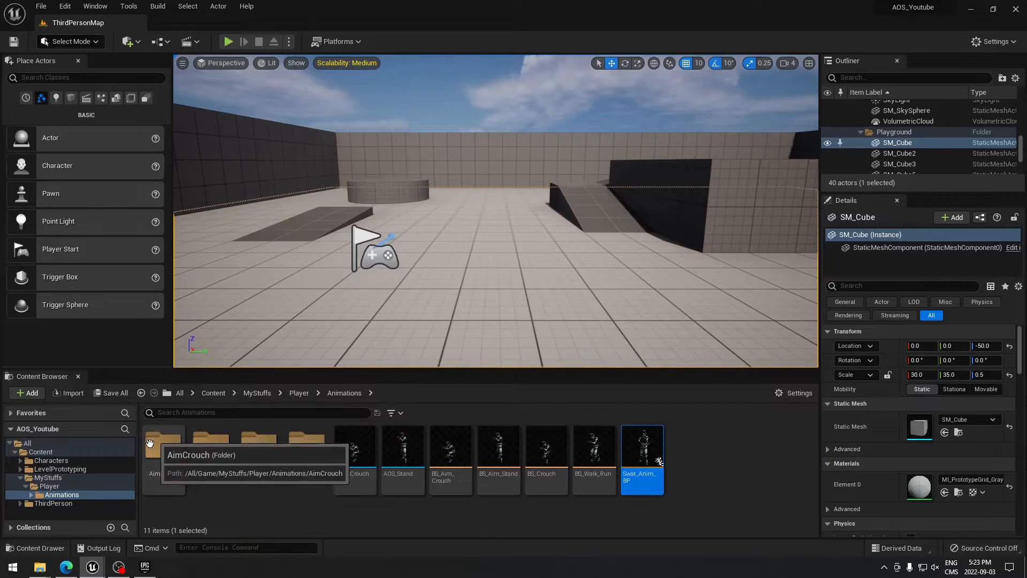
Open the My_Swat_BP blueprint from the Player folder.
{"action": "left_click", "coordinate": [50, 487]}
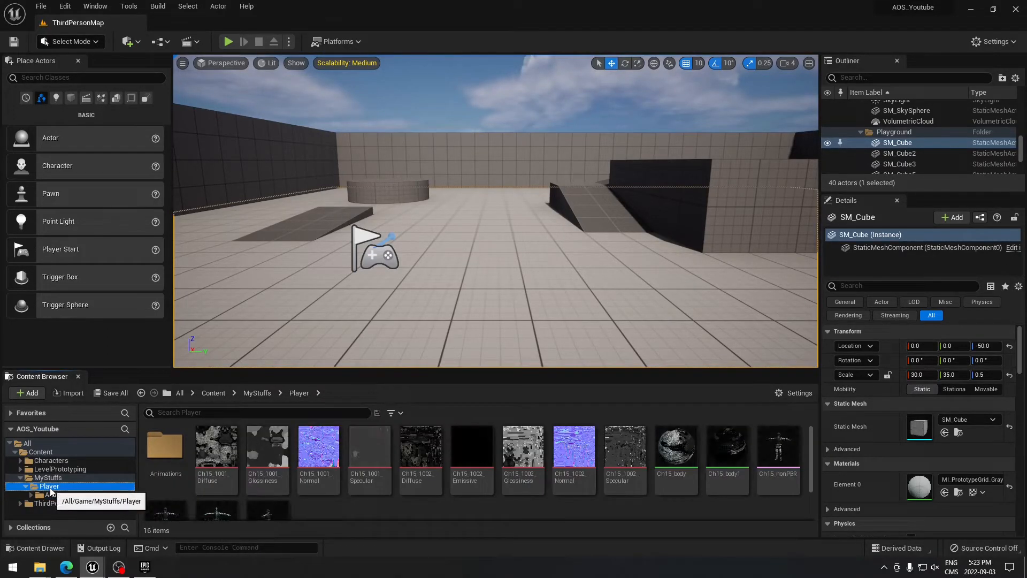
{"action": "scroll", "coordinate": [470, 471], "scroll_direction": "down", "scroll_amount": 2}
{"action": "left_click", "coordinate": [267, 473]}
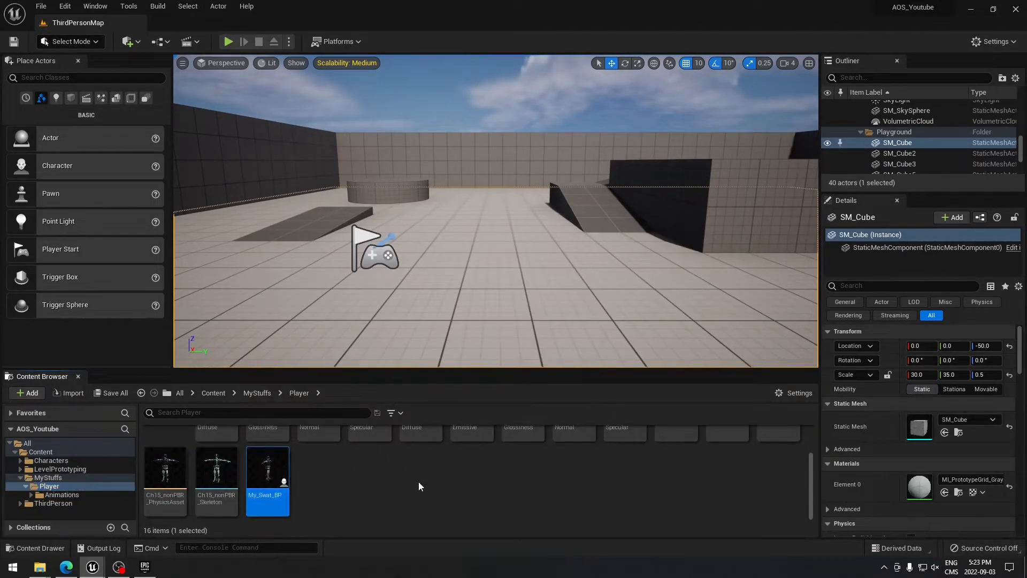
{"action": "double_click", "coordinate": [262, 465]}
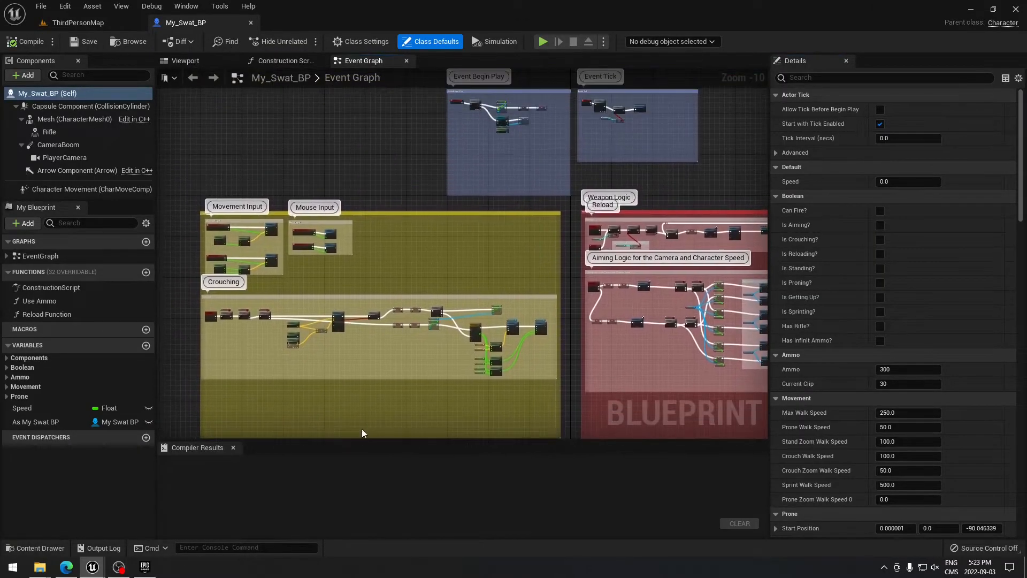
Examine the Event BeginPlay logic and the movement, mouse and crouching input groups in My_Swat_BP's event graph.
{"action": "right_click_drag", "start_coordinate": [480, 195], "coordinate": [403, 320]}
{"action": "scroll", "coordinate": [403, 319], "scroll_direction": "up", "scroll_amount": 4}
{"action": "right_click_drag", "start_coordinate": [429, 231], "coordinate": [435, 373]}
{"action": "scroll", "coordinate": [436, 373], "scroll_direction": "up", "scroll_amount": 5}
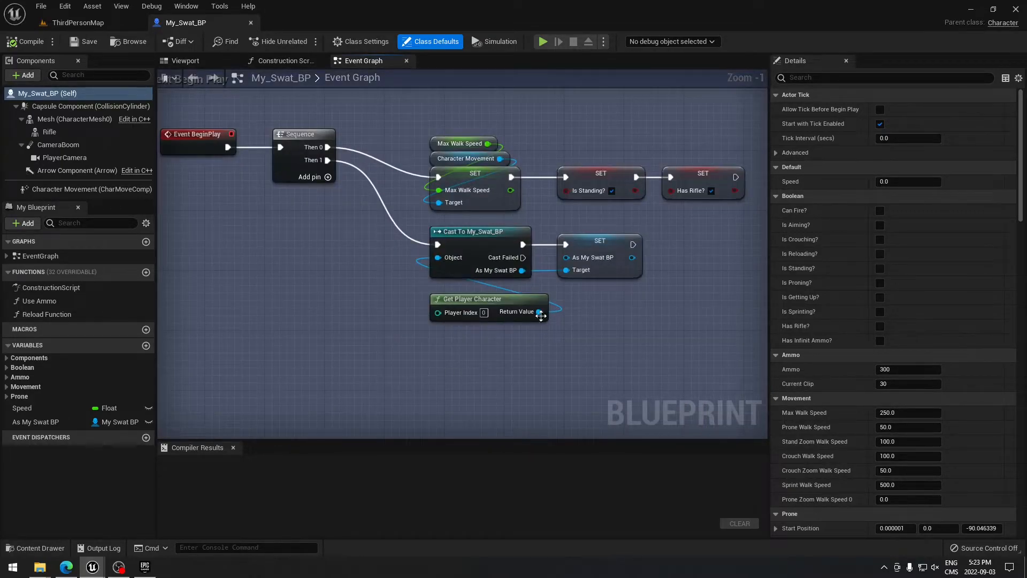
{"action": "right_click_drag", "start_coordinate": [653, 345], "coordinate": [540, 135]}
{"action": "scroll", "coordinate": [357, 383], "scroll_direction": "down", "scroll_amount": 7}
{"action": "right_click_drag", "start_coordinate": [422, 243], "coordinate": [551, 184]}
{"action": "right_click_drag", "start_coordinate": [293, 184], "coordinate": [520, 195]}
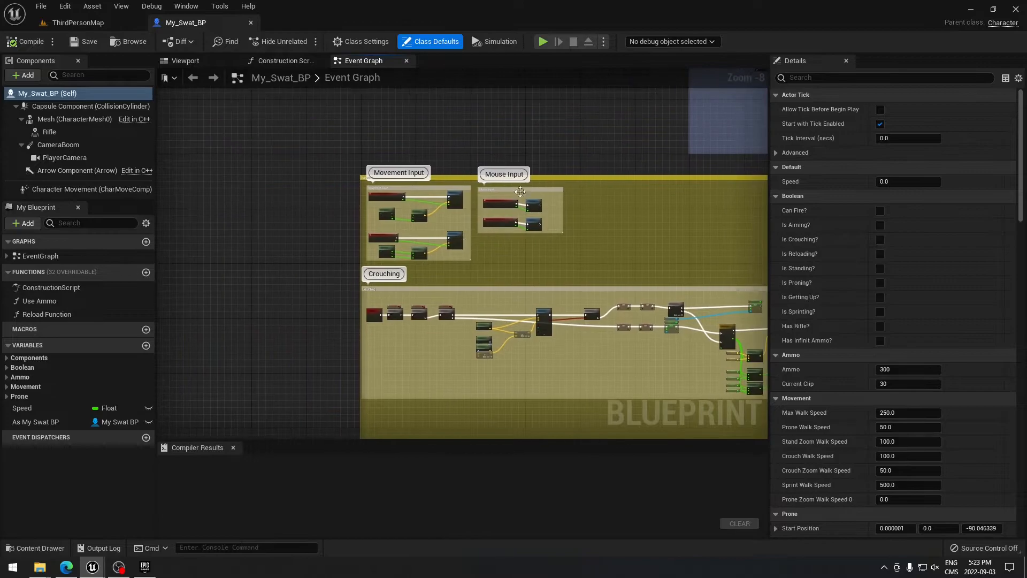
{"action": "left_click_drag", "start_coordinate": [304, 151], "coordinate": [464, 234]}
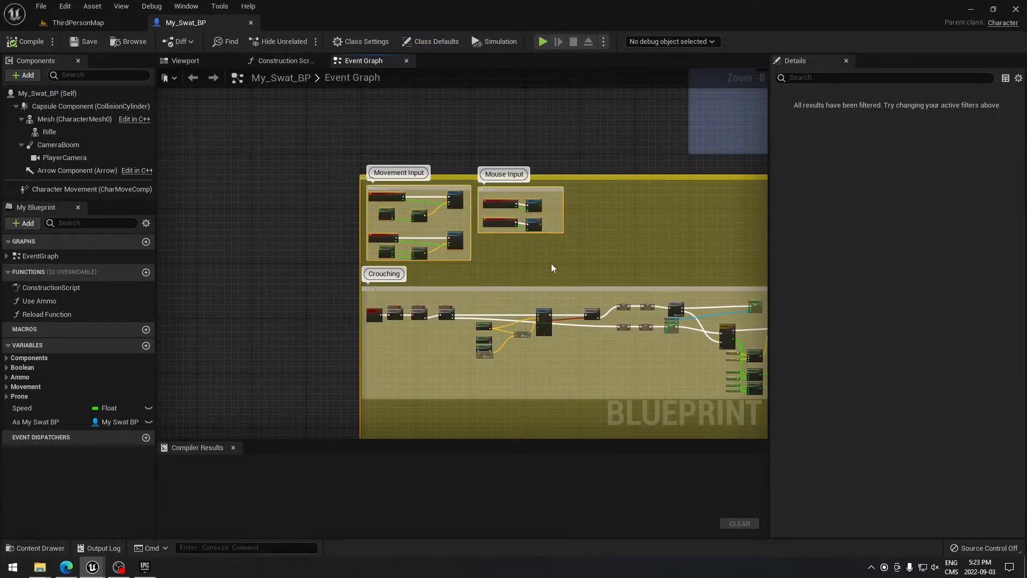
Examine the Crouching group's input nodes and the Line Trace By Channel check in the event graph.
{"action": "left_click", "coordinate": [525, 270]}
{"action": "right_click_drag", "start_coordinate": [513, 341], "coordinate": [497, 268]}
{"action": "scroll", "coordinate": [497, 268], "scroll_direction": "up", "scroll_amount": 5}
{"action": "right_click_drag", "start_coordinate": [386, 271], "coordinate": [430, 308]}
{"action": "scroll", "coordinate": [499, 316], "scroll_direction": "down", "scroll_amount": 3}
{"action": "mouse_move", "coordinate": [305, 281]}
{"action": "left_mouse_down"}
{"action": "mouse_move", "coordinate": [374, 294]}
{"action": "mouse_move", "coordinate": [319, 294]}
{"action": "left_mouse_up"}
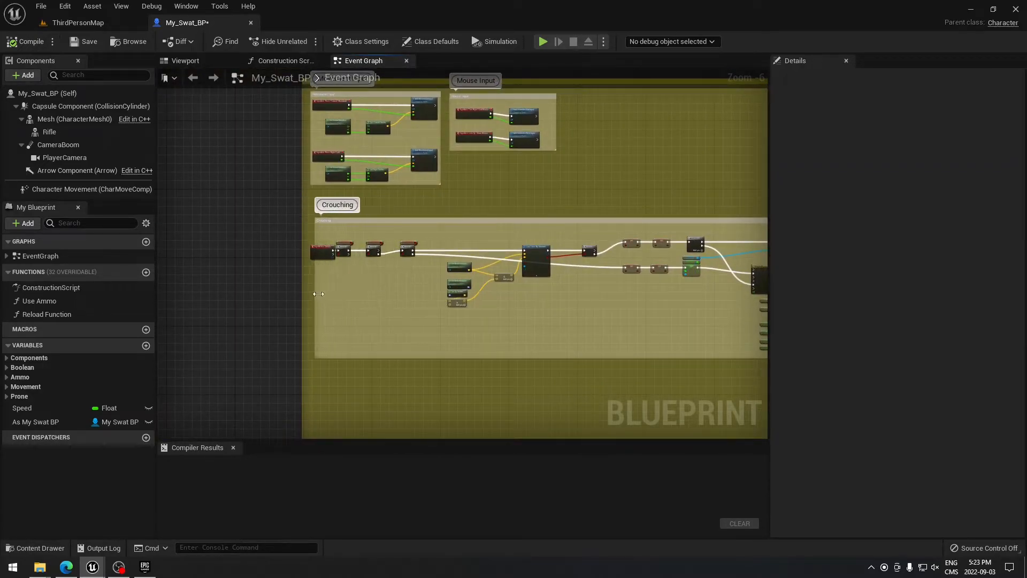
{"action": "scroll", "coordinate": [375, 297], "scroll_direction": "up", "scroll_amount": 2}
{"action": "right_click_drag", "start_coordinate": [474, 290], "coordinate": [169, 283]}
{"action": "left_click_drag", "start_coordinate": [234, 162], "coordinate": [447, 319]}
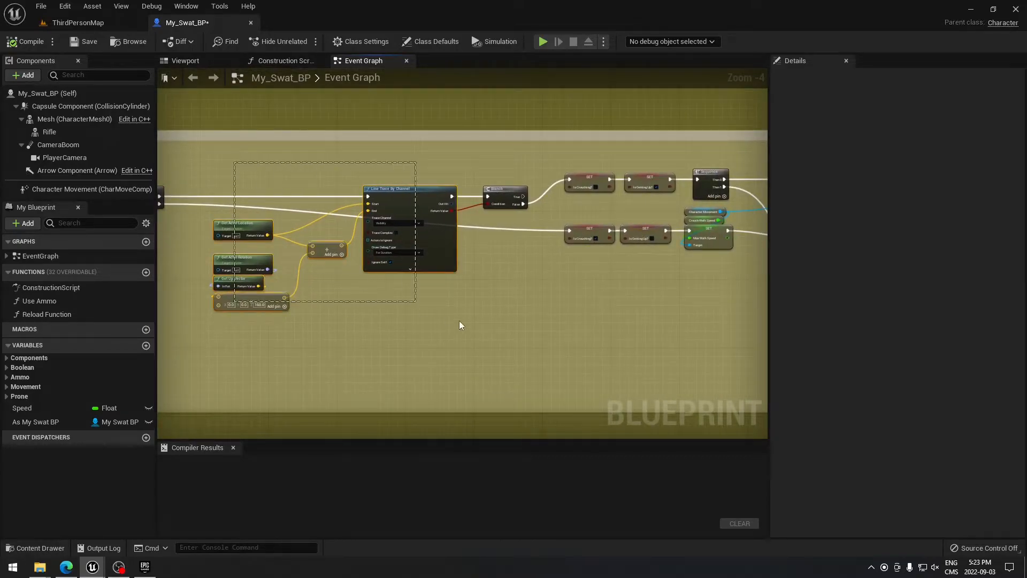
{"action": "left_click", "coordinate": [614, 315]}
Examine the crouch booleans, walk speed setters and the crouch timeline that drives mesh location and capsule size.
{"action": "right_click_drag", "start_coordinate": [353, 283], "coordinate": [287, 282]}
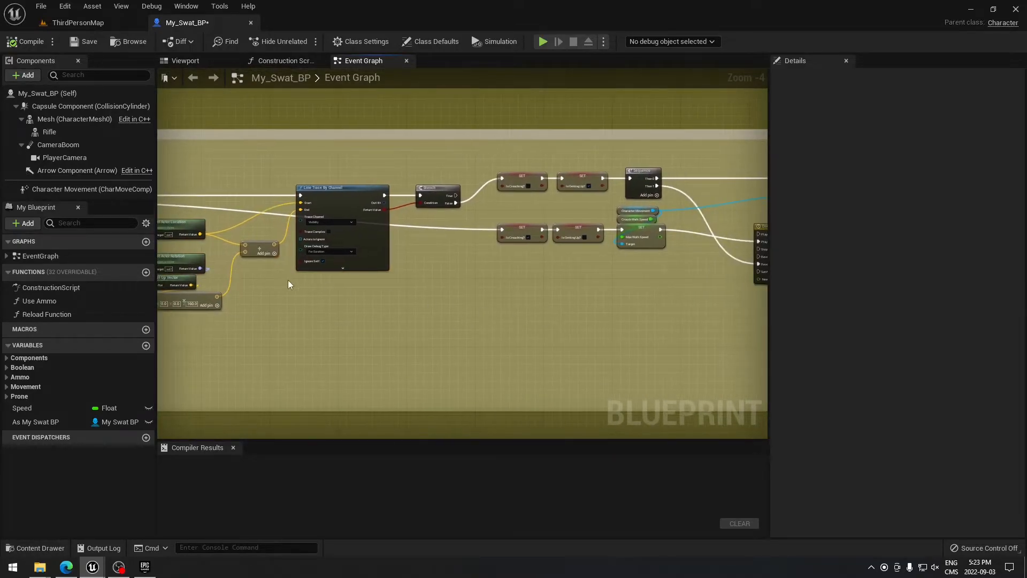
{"action": "right_click_drag", "start_coordinate": [186, 173], "coordinate": [295, 180]}
{"action": "right_click_drag", "start_coordinate": [614, 355], "coordinate": [278, 346]}
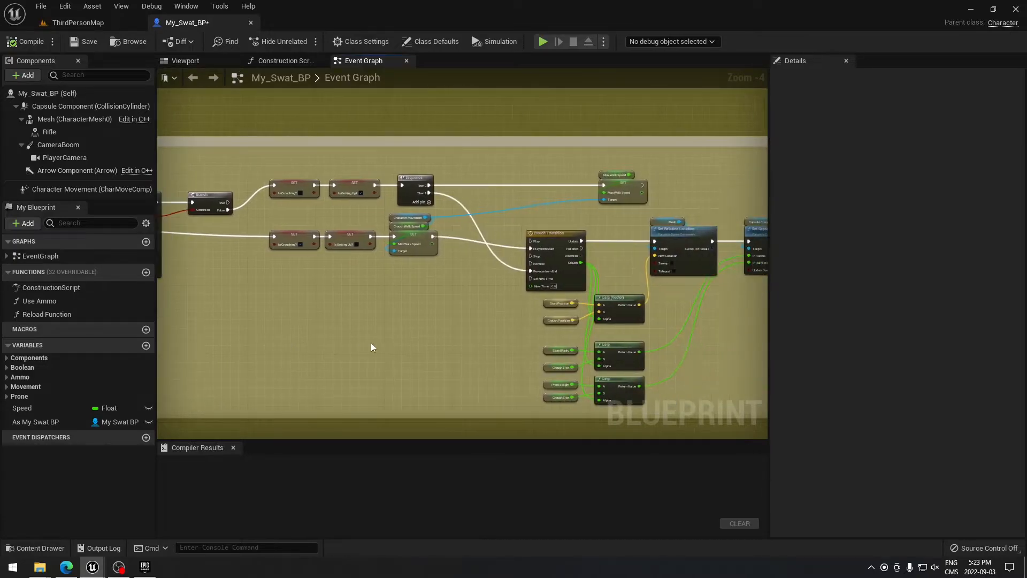
{"action": "right_click_drag", "start_coordinate": [509, 326], "coordinate": [366, 328]}
{"action": "left_click_drag", "start_coordinate": [355, 165], "coordinate": [669, 395]}
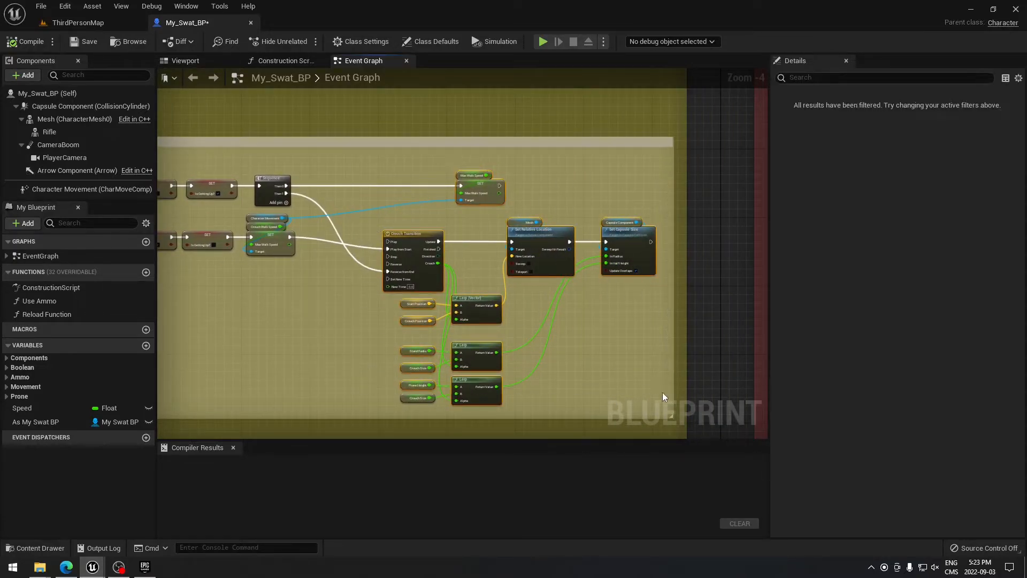
{"action": "right_click_drag", "start_coordinate": [222, 318], "coordinate": [454, 315]}
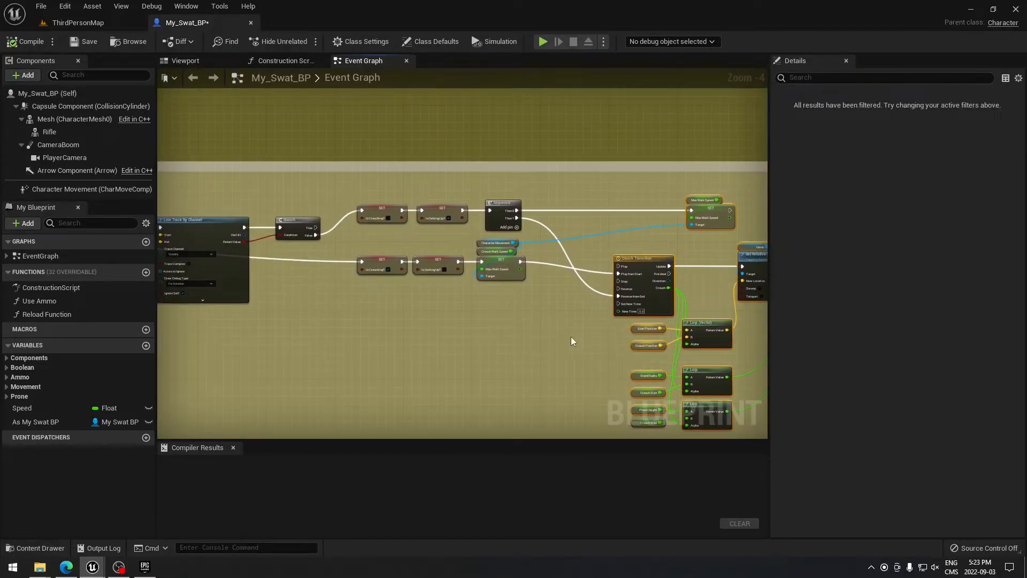
{"action": "right_click_drag", "start_coordinate": [574, 341], "coordinate": [177, 331]}
Examine the aim input, sound nodes, stance branches and walk speed setters in the aiming logic.
{"action": "right_click_drag", "start_coordinate": [553, 269], "coordinate": [169, 322]}
{"action": "right_click_drag", "start_coordinate": [396, 239], "coordinate": [365, 245]}
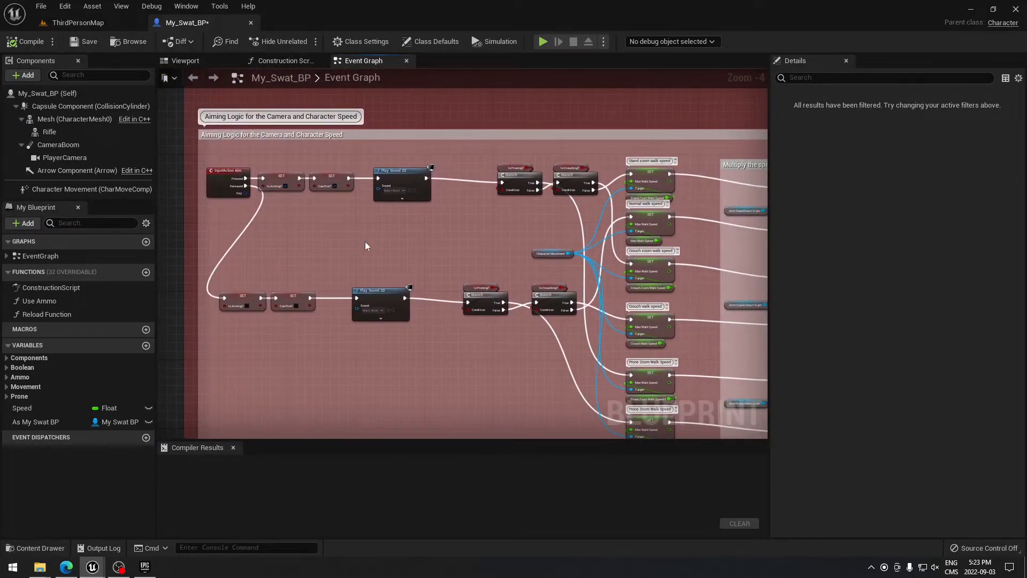
{"action": "right_click_drag", "start_coordinate": [305, 222], "coordinate": [134, 224]}
{"action": "mouse_move", "coordinate": [350, 262]}
{"action": "right_mouse_down"}
{"action": "mouse_move", "coordinate": [305, 216]}
{"action": "mouse_move", "coordinate": [321, 178]}
{"action": "mouse_move", "coordinate": [340, 247]}
{"action": "right_mouse_up"}
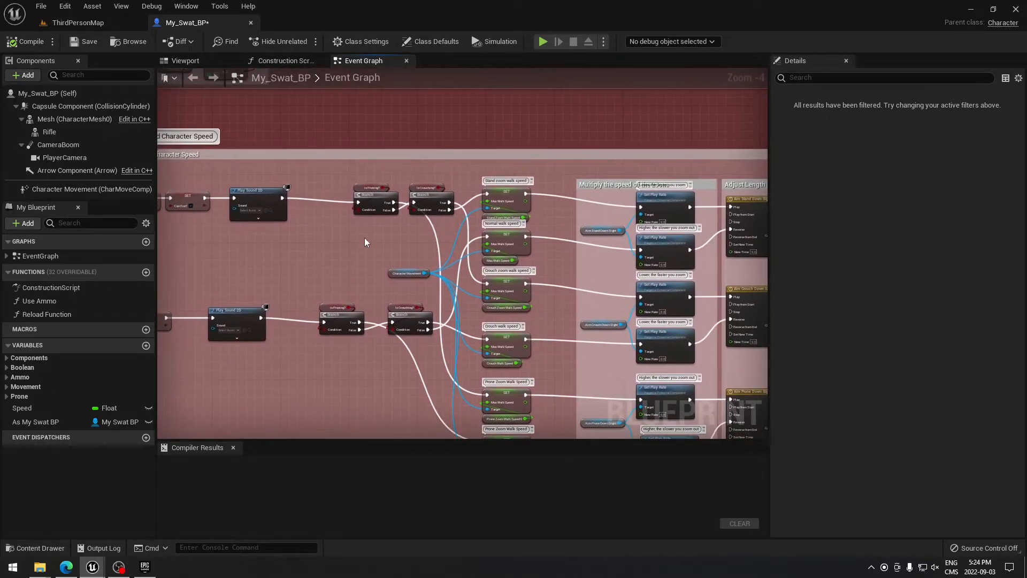
{"action": "right_click_drag", "start_coordinate": [434, 247], "coordinate": [273, 220]}
Examine the aiming logic's zoom play-rate nodes and the timelines adjusting the spring arm length and camera offset.
{"action": "right_click_drag", "start_coordinate": [281, 230], "coordinate": [132, 217]}
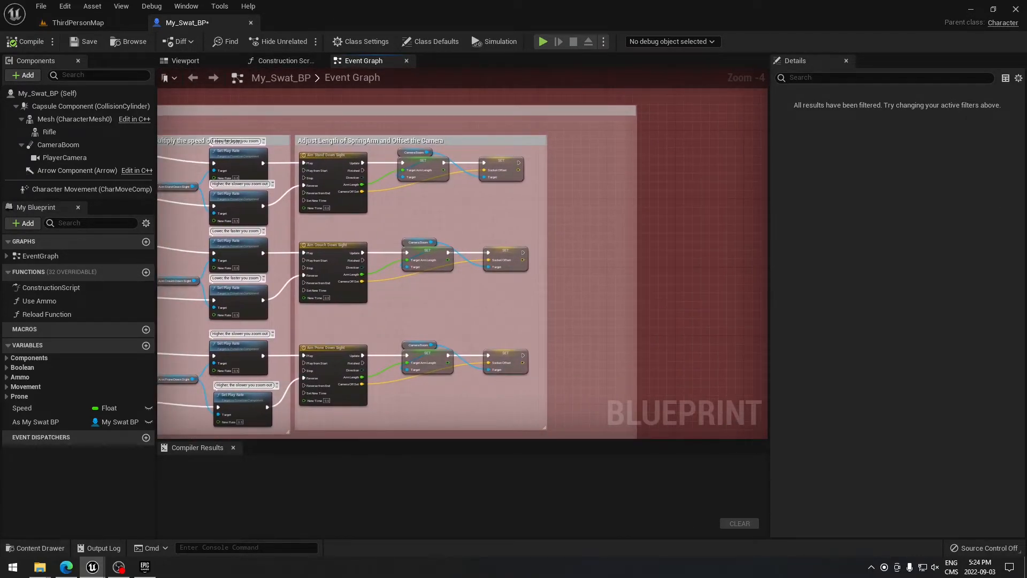
{"action": "left_click_drag", "start_coordinate": [293, 121], "coordinate": [587, 408]}
{"action": "right_click_drag", "start_coordinate": [230, 149], "coordinate": [526, 202]}
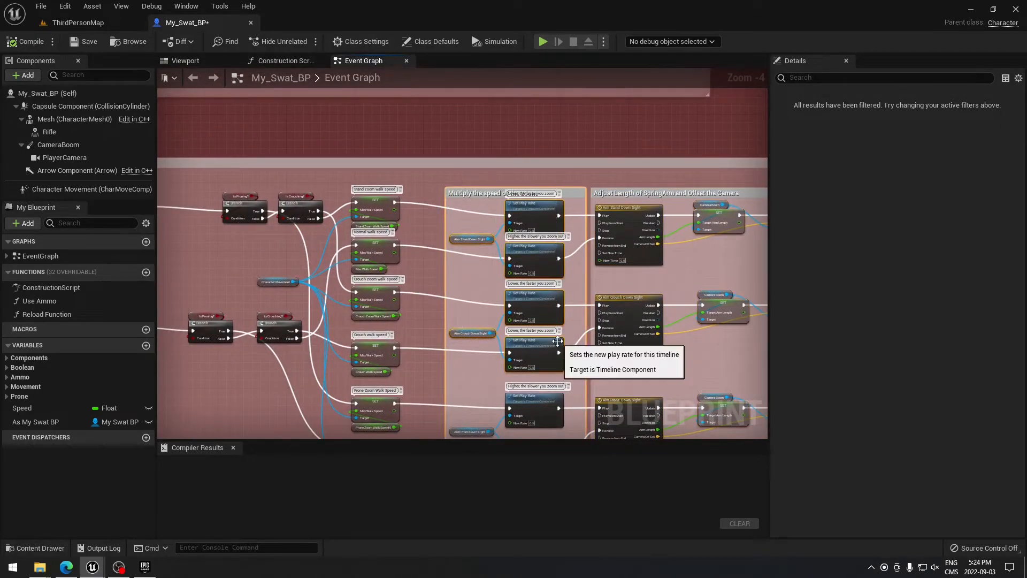
{"action": "scroll", "coordinate": [486, 253], "scroll_direction": "up", "scroll_amount": 4}
{"action": "right_click_drag", "start_coordinate": [473, 300], "coordinate": [403, 257]}
{"action": "scroll", "coordinate": [383, 260], "scroll_direction": "down", "scroll_amount": 3}
{"action": "right_click_drag", "start_coordinate": [251, 367], "coordinate": [439, 239]}
{"action": "right_click_drag", "start_coordinate": [373, 252], "coordinate": [551, 279]}
{"action": "right_click_drag", "start_coordinate": [328, 306], "coordinate": [557, 353]}
{"action": "scroll", "coordinate": [563, 313], "scroll_direction": "down", "scroll_amount": 2}
{"action": "right_click_drag", "start_coordinate": [475, 232], "coordinate": [328, 274]}
{"action": "scroll", "coordinate": [332, 279], "scroll_direction": "down", "scroll_amount": 3}
{"action": "right_click_drag", "start_coordinate": [377, 299], "coordinate": [285, 261]}
{"action": "left_click_drag", "start_coordinate": [182, 210], "coordinate": [638, 378]}
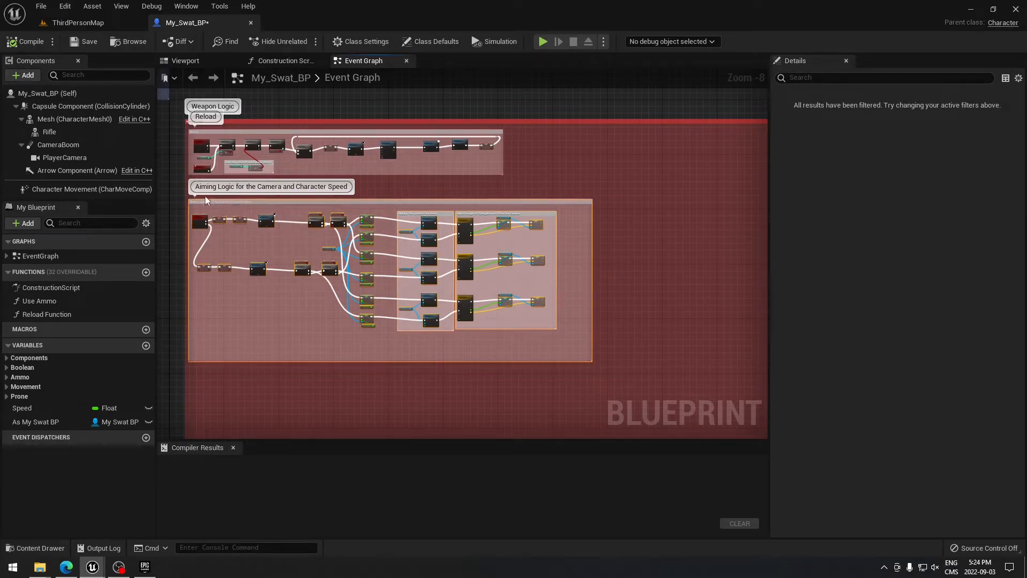
Examine the Reload group's sound and Play Anim Montage nodes, and check the contents of the Animations folder.
{"action": "right_click_drag", "start_coordinate": [174, 186], "coordinate": [332, 307]}
{"action": "left_click_drag", "start_coordinate": [330, 250], "coordinate": [680, 313]}
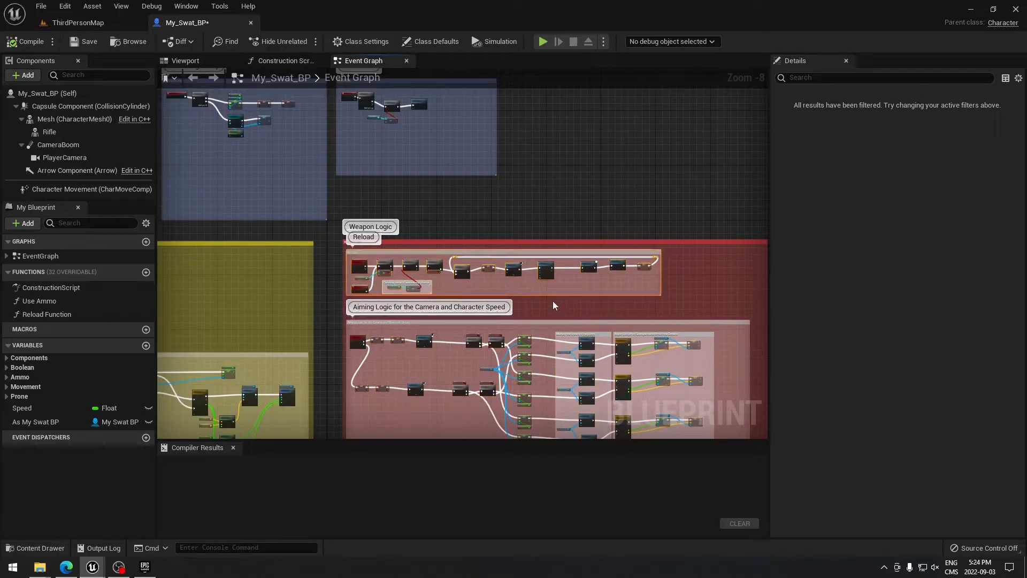
{"action": "scroll", "coordinate": [554, 302], "scroll_direction": "up", "scroll_amount": 5}
{"action": "scroll", "coordinate": [513, 291], "scroll_direction": "up", "scroll_amount": 1}
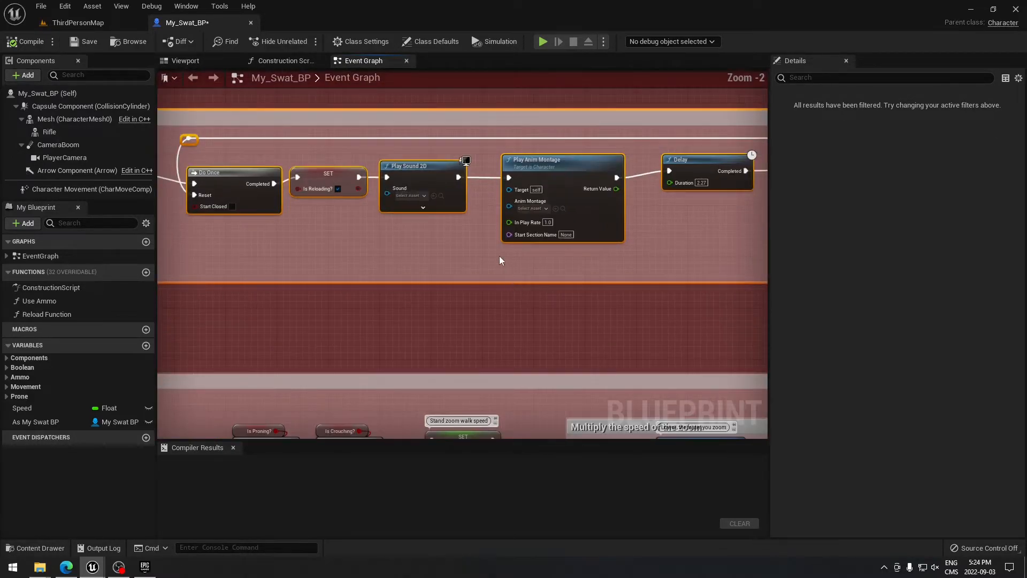
{"action": "scroll", "coordinate": [502, 236], "scroll_direction": "up", "scroll_amount": 1}
{"action": "right_click_drag", "start_coordinate": [502, 233], "coordinate": [520, 262]}
{"action": "left_click", "coordinate": [512, 272]}
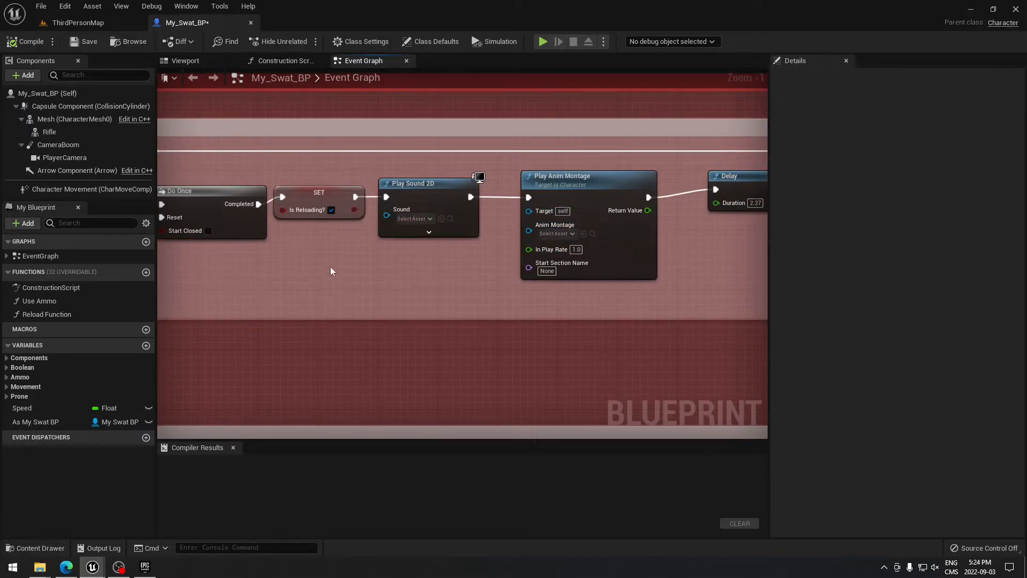
{"action": "right_click_drag", "start_coordinate": [338, 272], "coordinate": [453, 291]}
{"action": "left_click", "coordinate": [530, 203]}
{"action": "right_click", "coordinate": [412, 322]}
{"action": "left_click", "coordinate": [663, 207]}
{"action": "right_click_drag", "start_coordinate": [540, 299], "coordinate": [303, 309]}
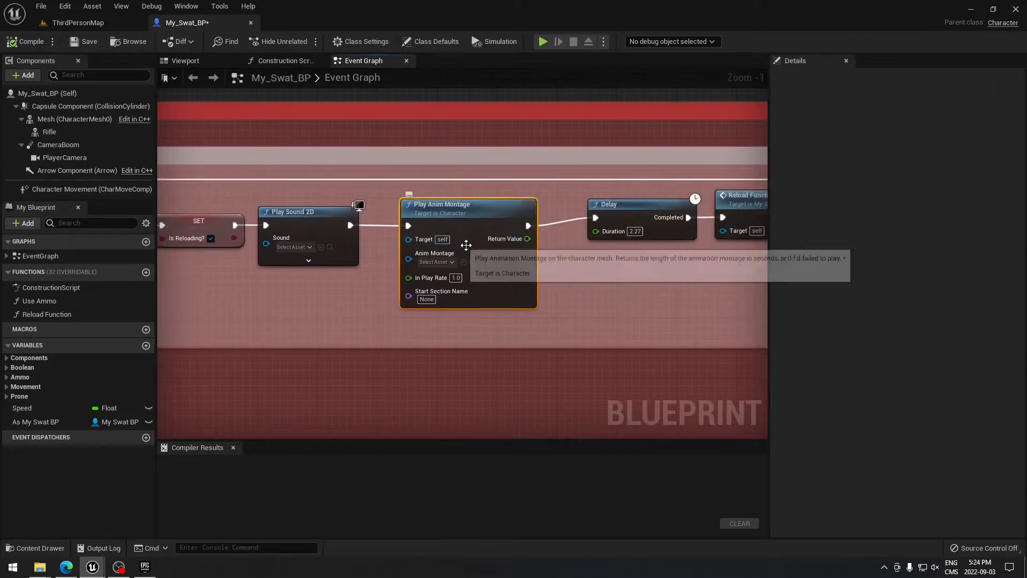
{"action": "left_click", "coordinate": [41, 547]}
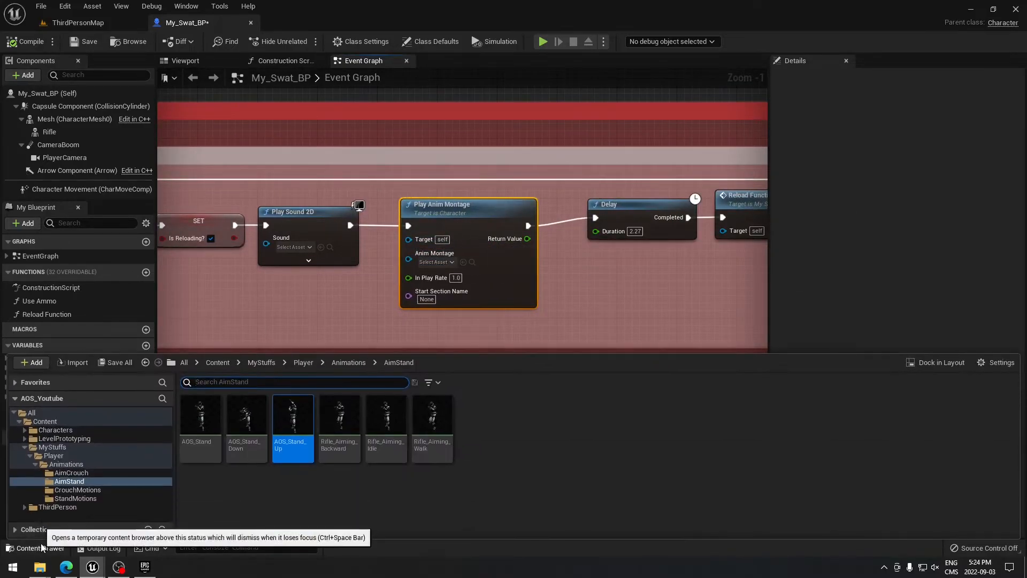
{"action": "key", "text": "alt+Left"}
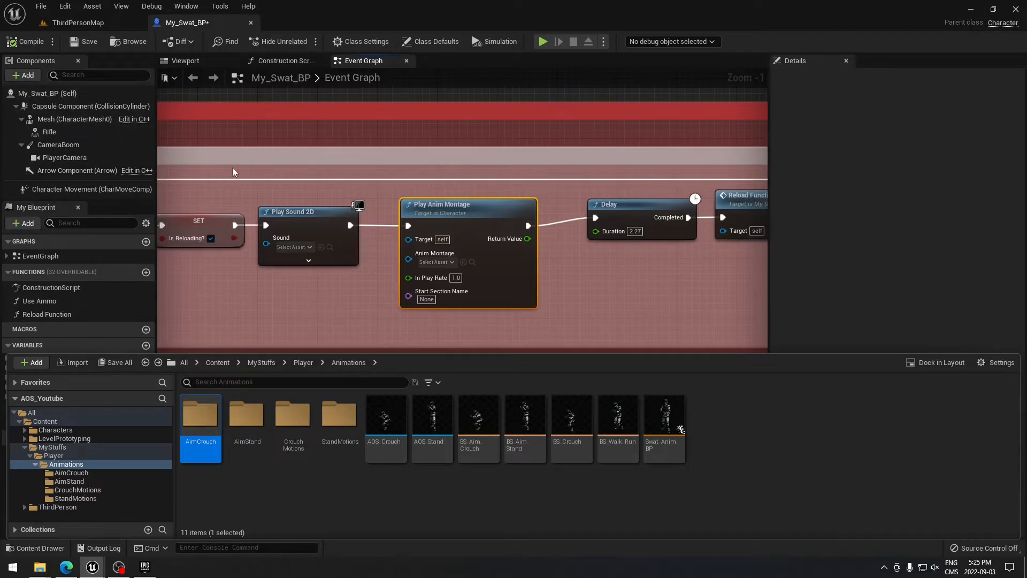
Set the character Mesh component's anim class to Swat_Anim_BP and compile the blueprint.
{"action": "right_click_drag", "start_coordinate": [235, 177], "coordinate": [503, 313]}
{"action": "scroll", "coordinate": [504, 315], "scroll_direction": "down", "scroll_amount": 5}
{"action": "right_click_drag", "start_coordinate": [370, 251], "coordinate": [480, 293]}
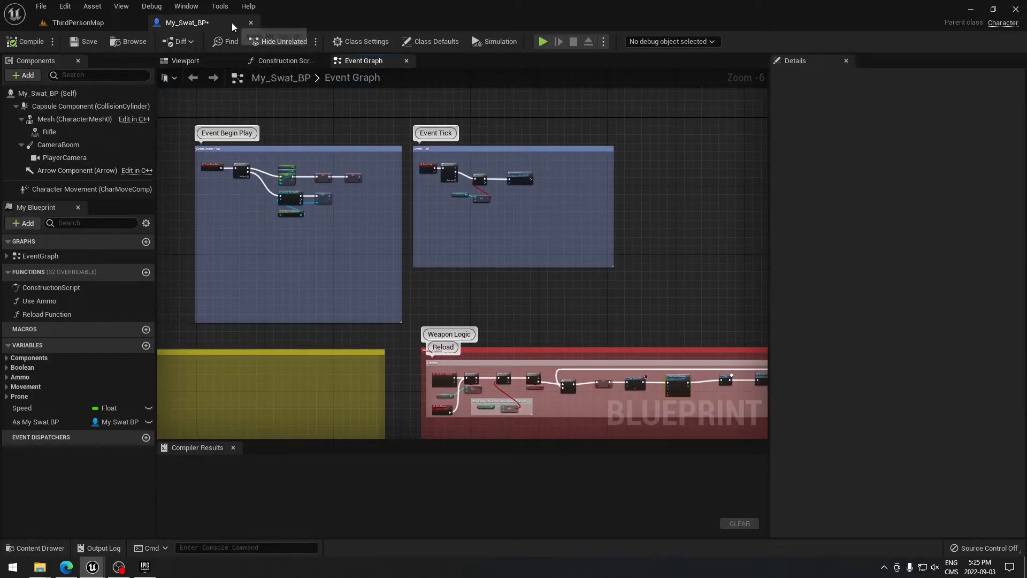
{"action": "left_click", "coordinate": [190, 63]}
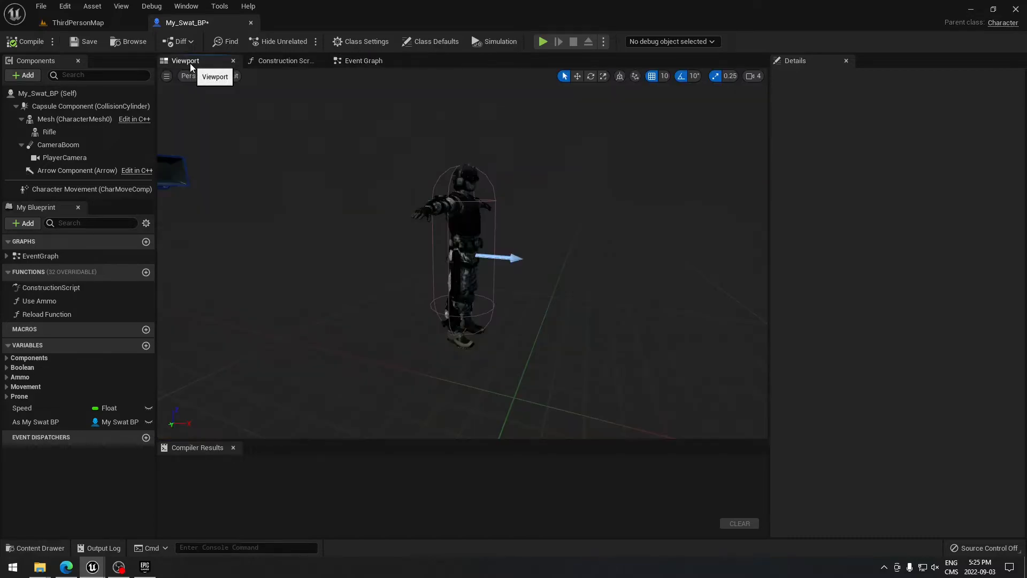
{"action": "left_click", "coordinate": [74, 119]}
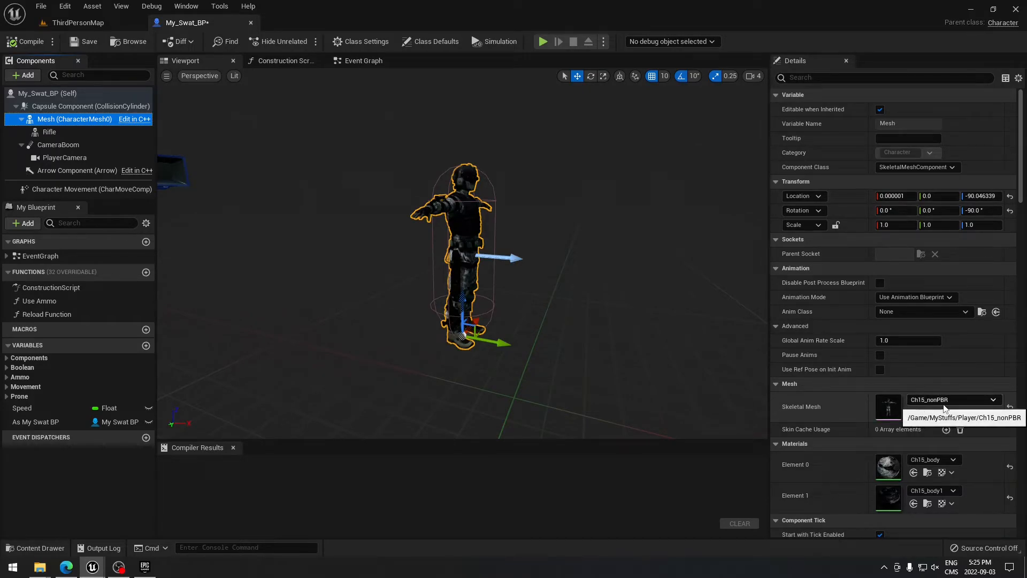
{"action": "left_click", "coordinate": [965, 312]}
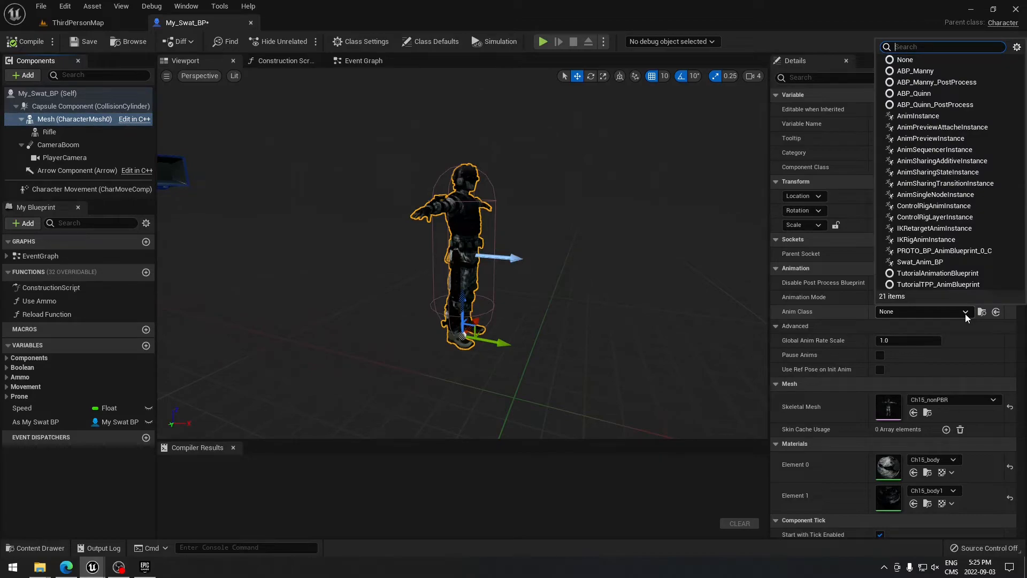
{"action": "left_click", "coordinate": [920, 261]}
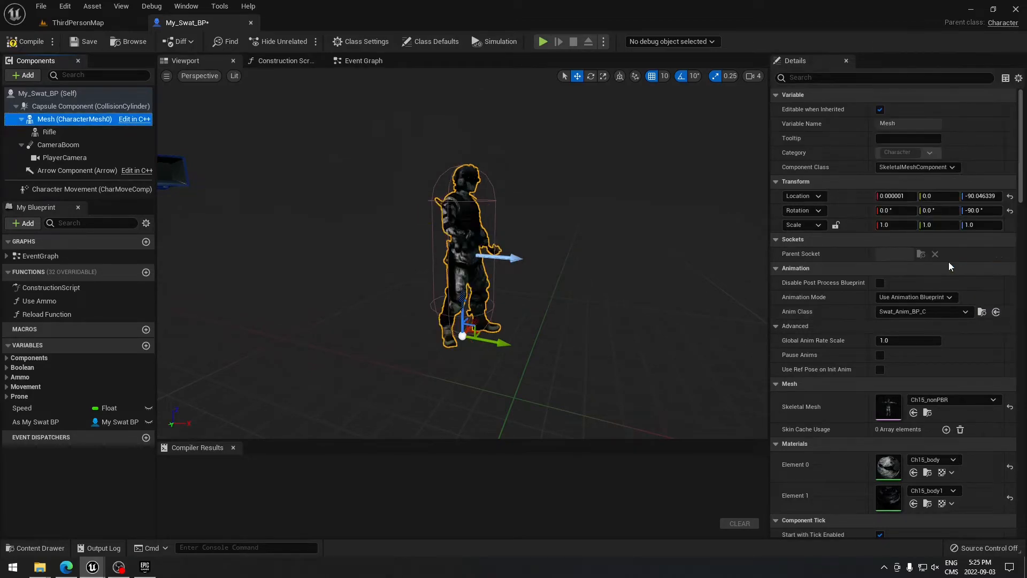
{"action": "left_click", "coordinate": [30, 45]}
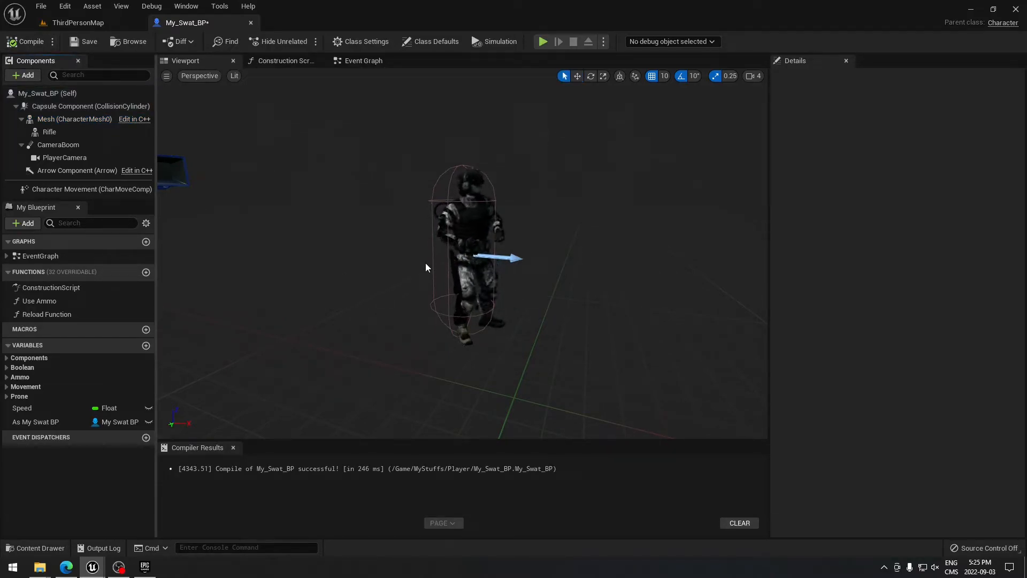
Run a brief standalone preview of the character and stop it.
{"action": "left_click", "coordinate": [542, 41]}
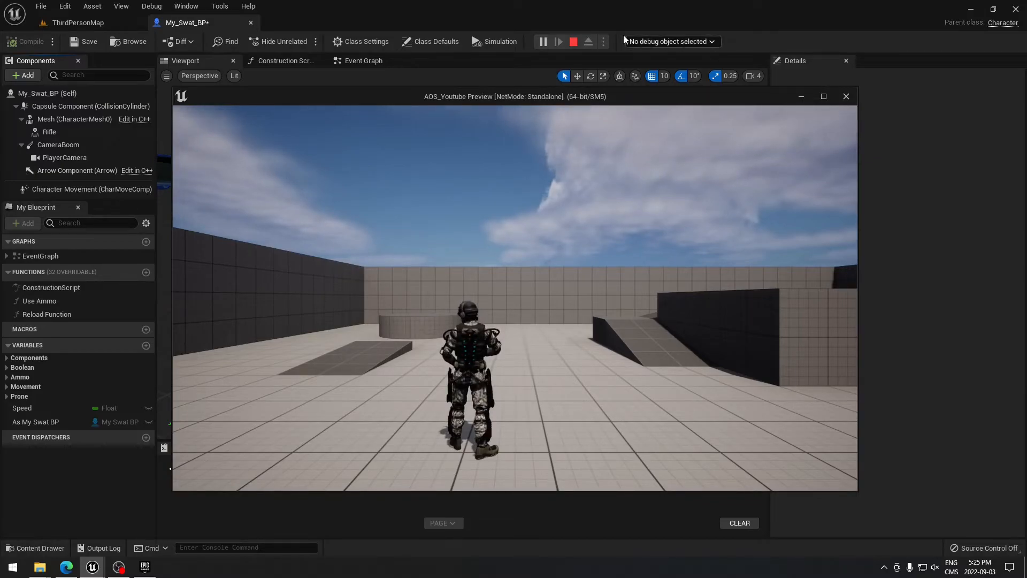
{"action": "left_click", "coordinate": [573, 42]}
Switch to ThirdPersonMap and show its World Settings to check the game mode's default pawn class.
{"action": "left_click", "coordinate": [81, 22]}
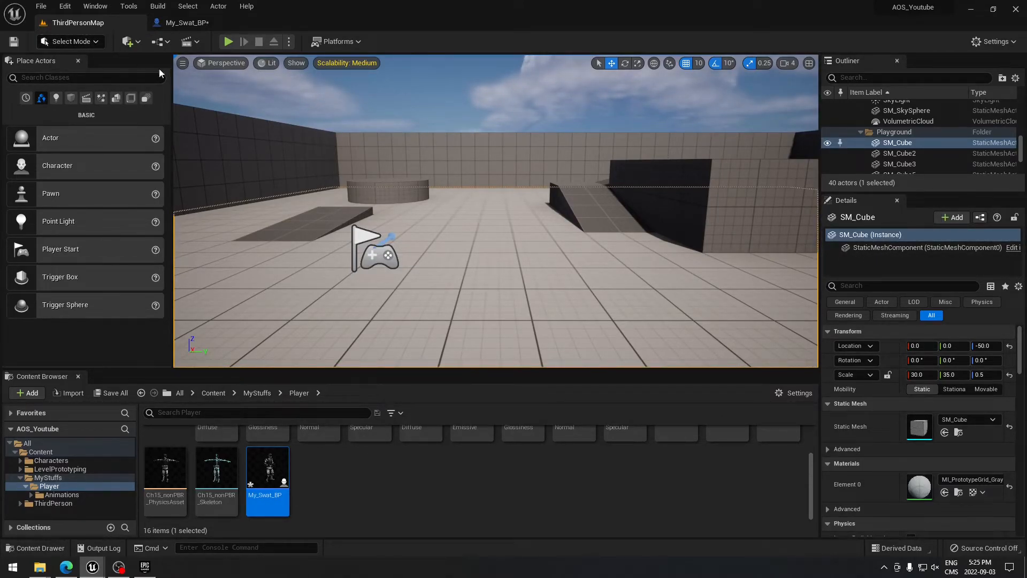
{"action": "left_click", "coordinate": [94, 6]}
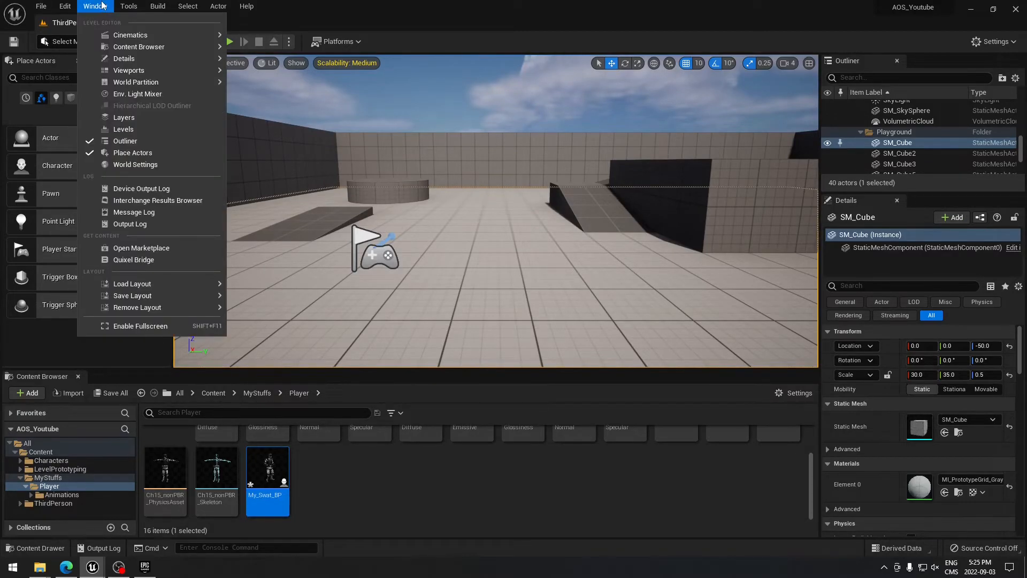
{"action": "left_click", "coordinate": [141, 166]}
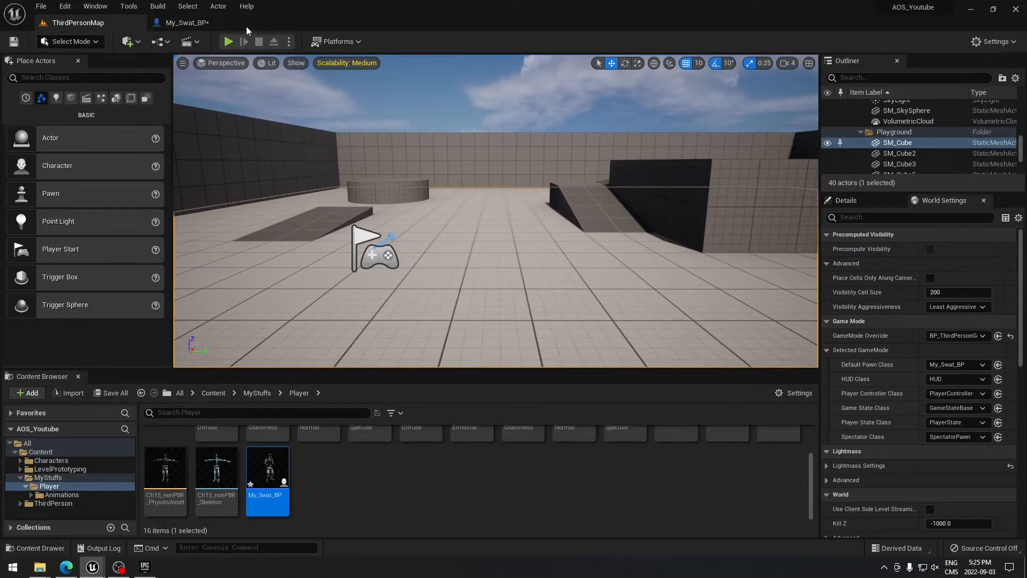
Play the level in the viewport, take control of the character and test aiming and looking around.
{"action": "left_click", "coordinate": [229, 43]}
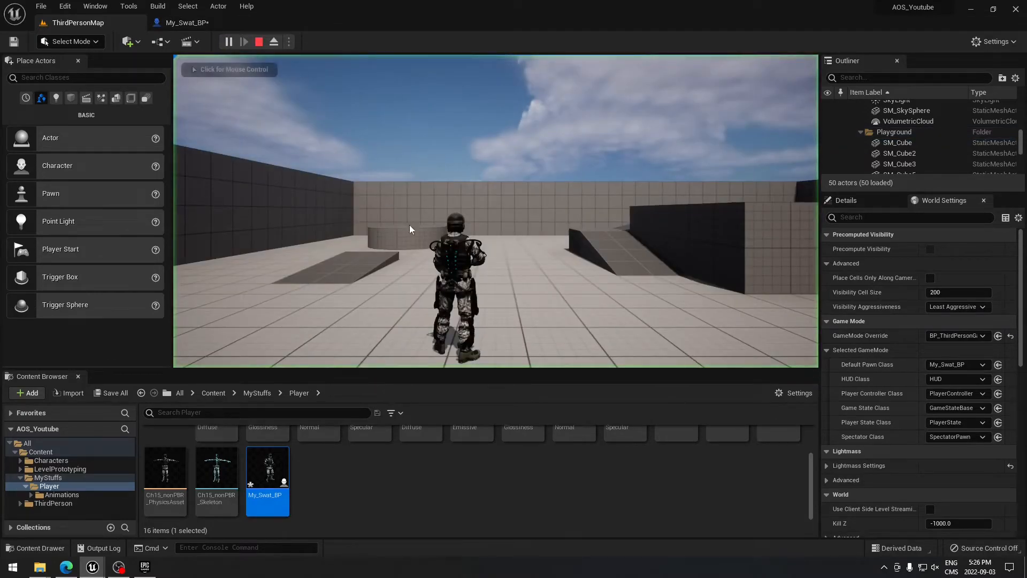
{"action": "left_click", "coordinate": [542, 277]}
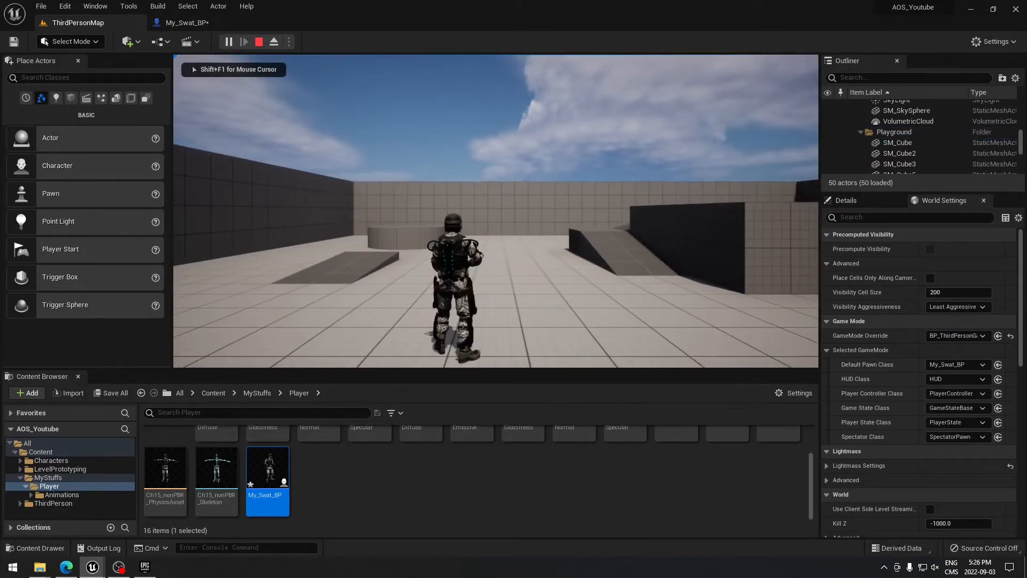
{"action": "right_click", "coordinate": [541, 277]}
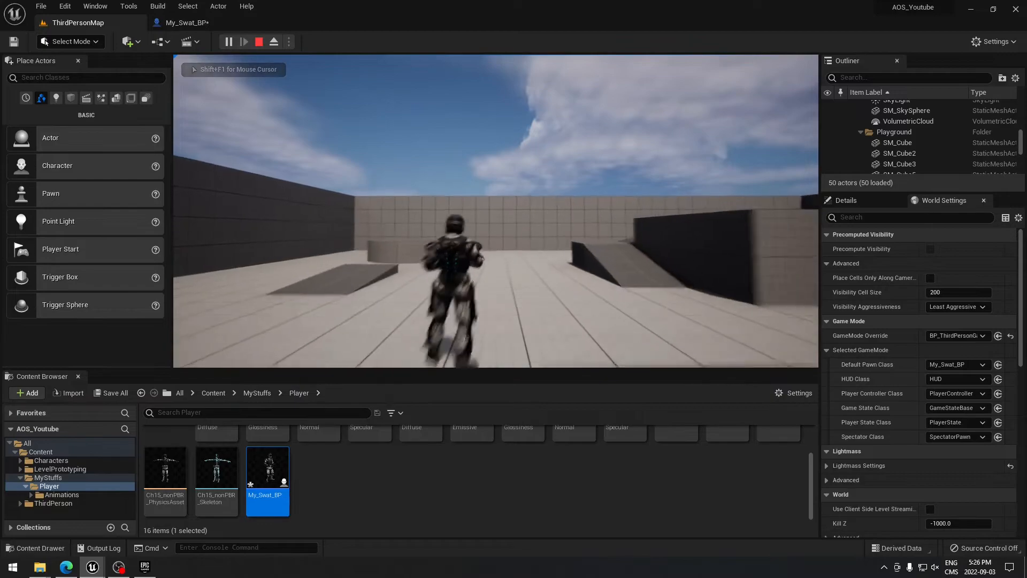
{"action": "right_click", "coordinate": [541, 277]}
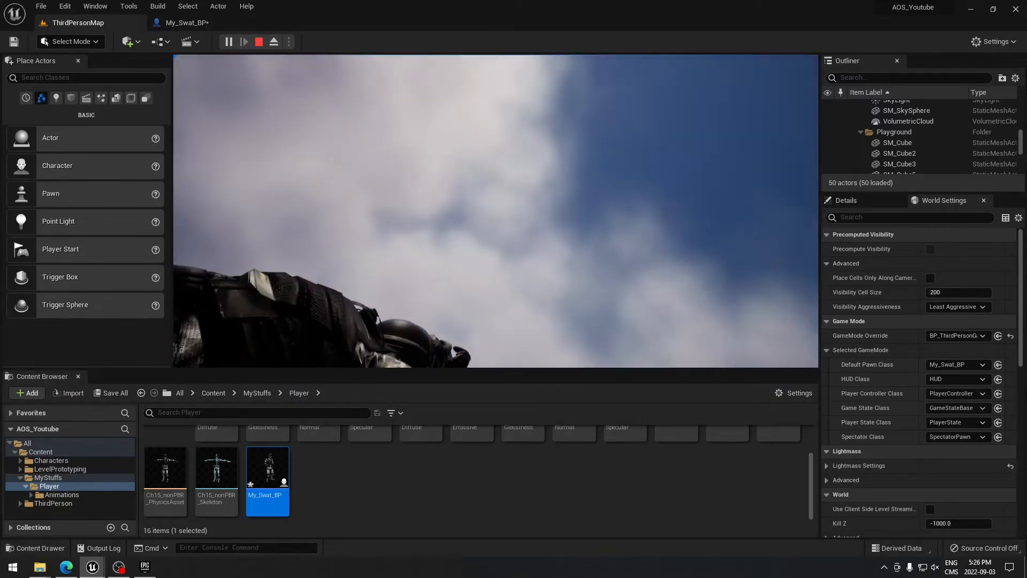
{"action": "right_click", "coordinate": [541, 277]}
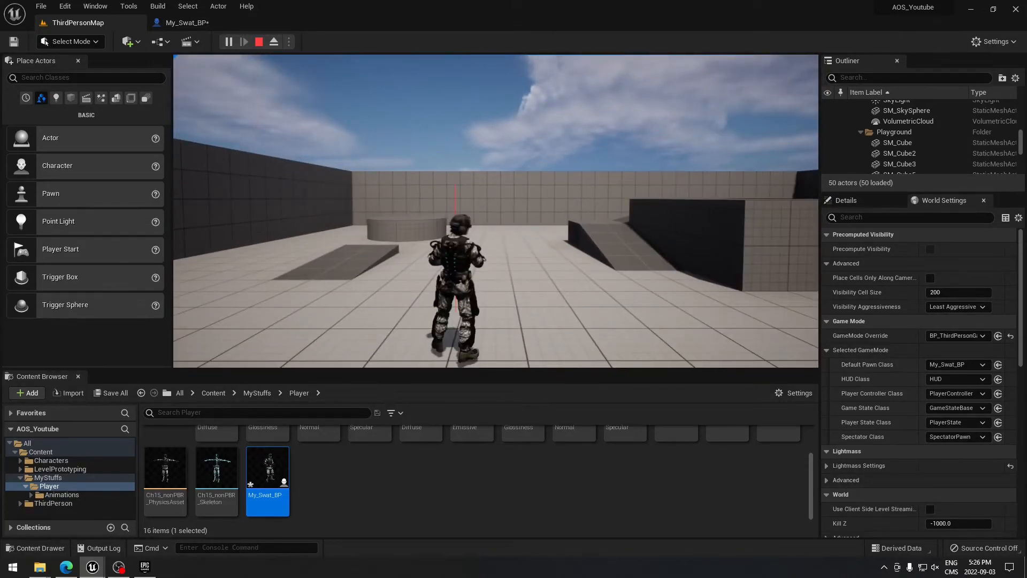
Continue play-testing the character's sideways, forward, backward and crouched movement in the level, and stop the play session.
{"action": "key", "text": "d"}
{"action": "key", "text": "a"}
{"action": "key", "text": "d"}
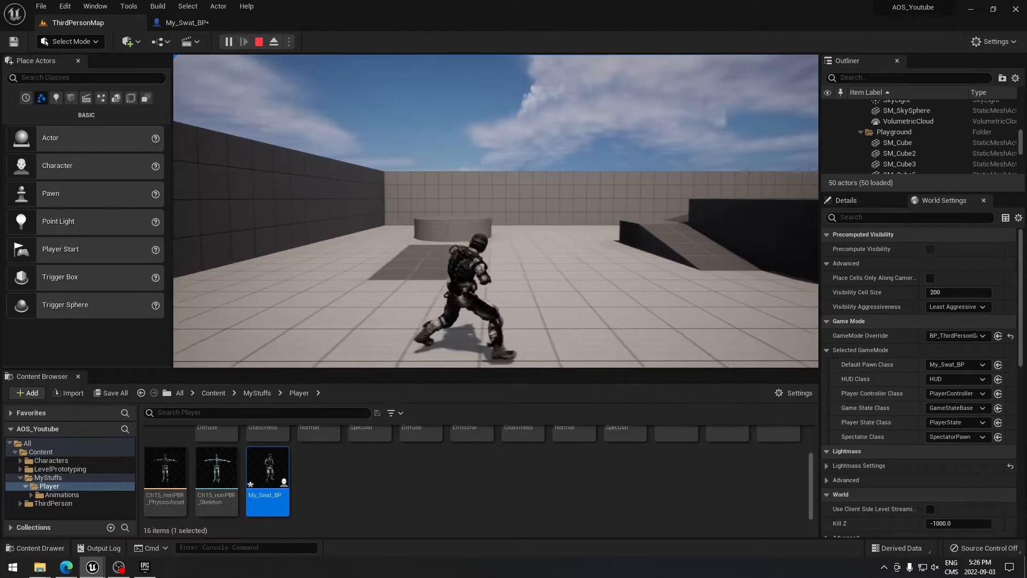
{"action": "key", "text": "w"}
{"action": "key", "text": "w"}
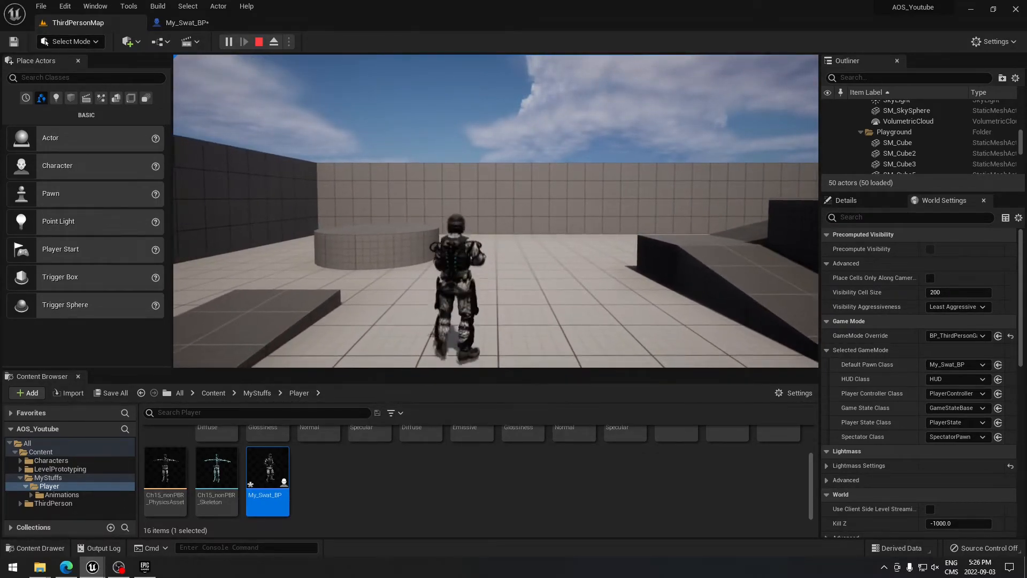
{"action": "key", "text": "w"}
{"action": "key", "text": "s"}
{"action": "key", "text": "d"}
{"action": "key", "text": "w"}
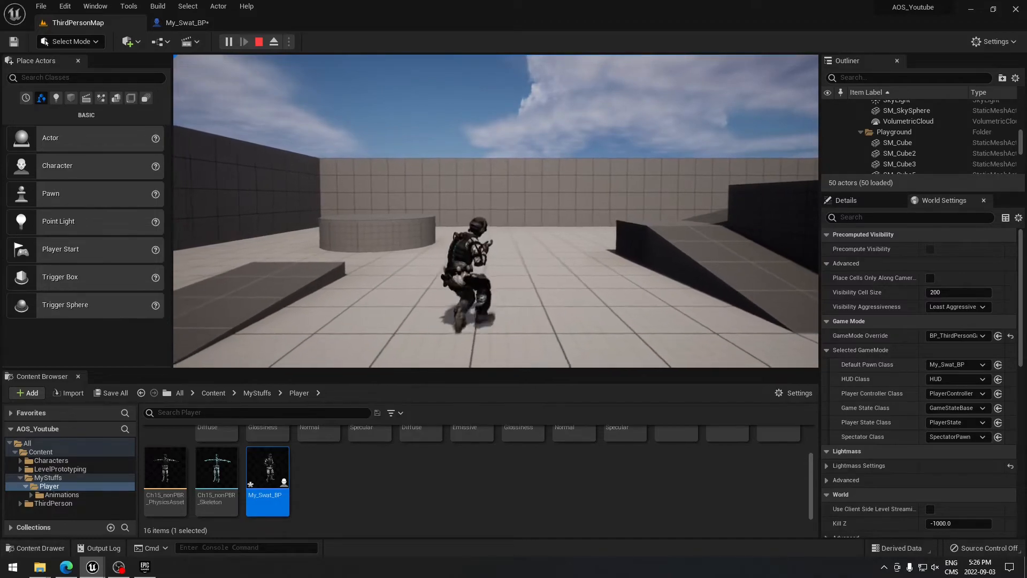
{"action": "key", "text": "w"}
{"action": "key", "text": "Escape"}
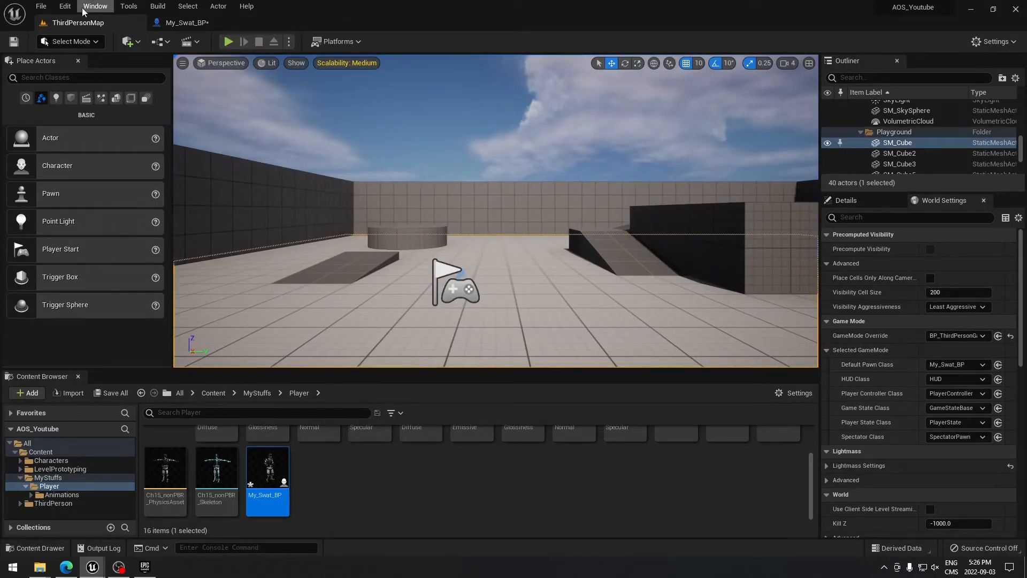
Check the Crouch, Aim and Reload action mappings in the project's Input settings, close the settings and return to My_Swat_BP.
{"action": "left_click", "coordinate": [65, 6]}
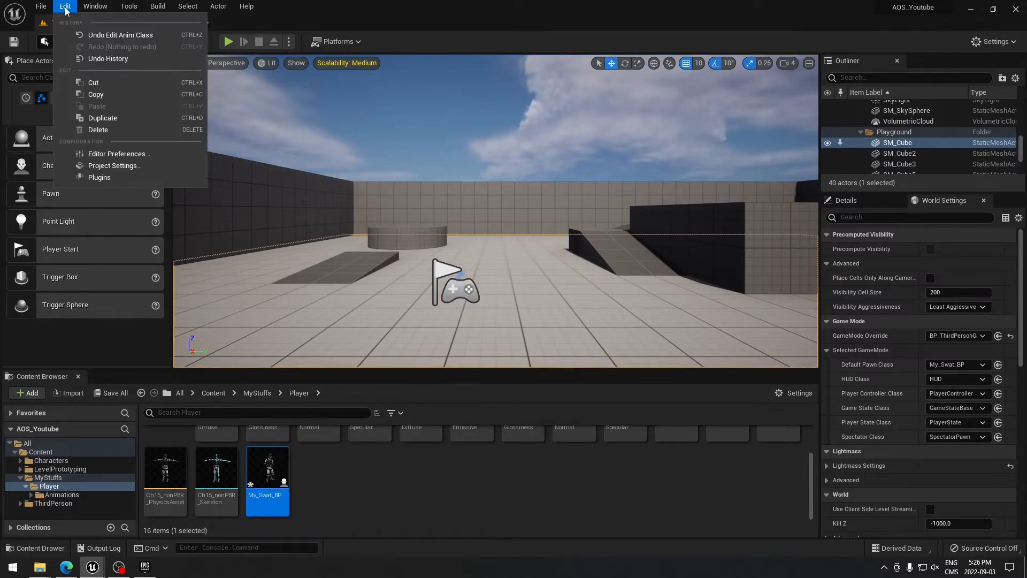
{"action": "left_click", "coordinate": [129, 165]}
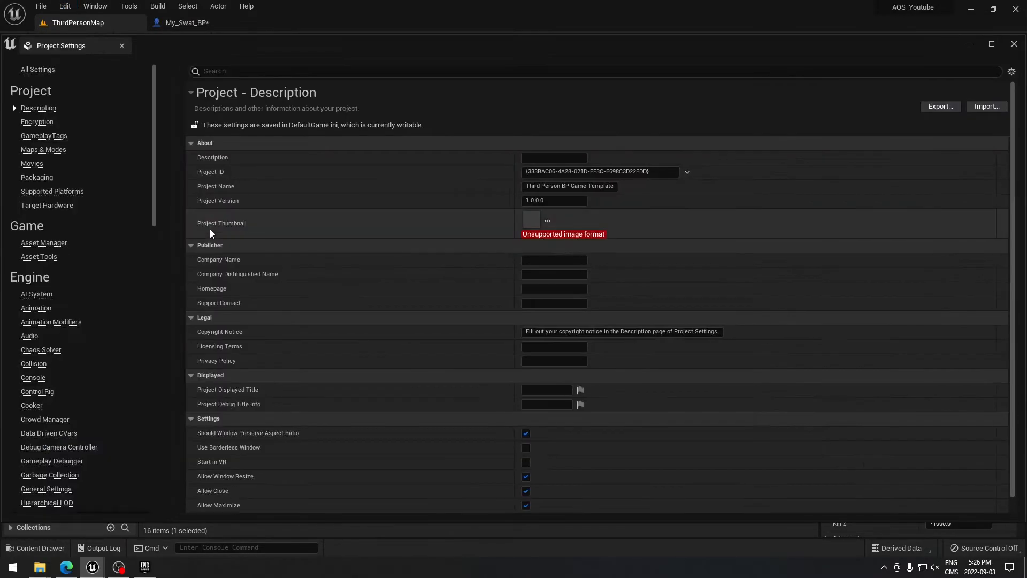
{"action": "scroll", "coordinate": [154, 165], "scroll_direction": "down", "scroll_amount": 5}
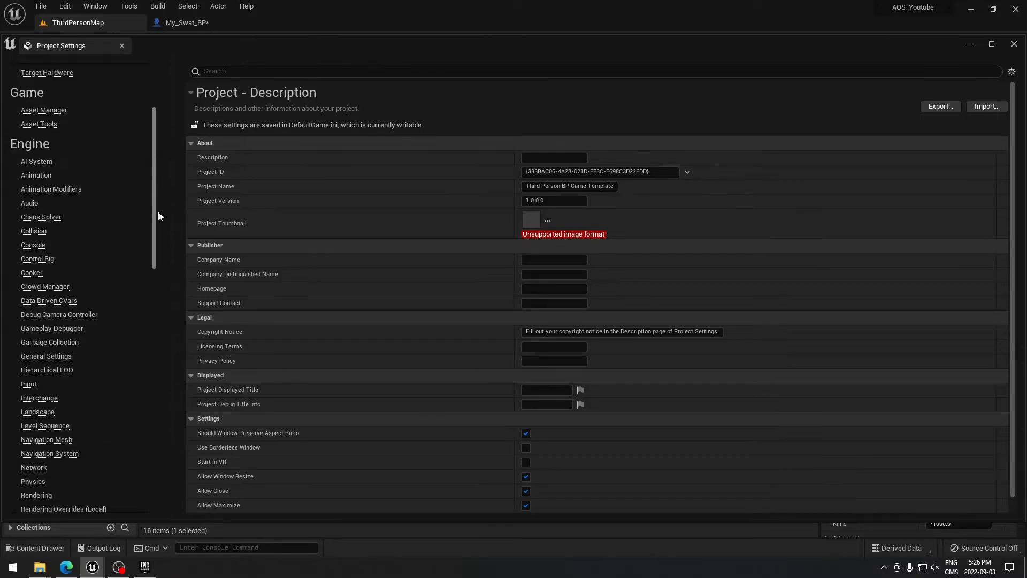
{"action": "left_click", "coordinate": [28, 324]}
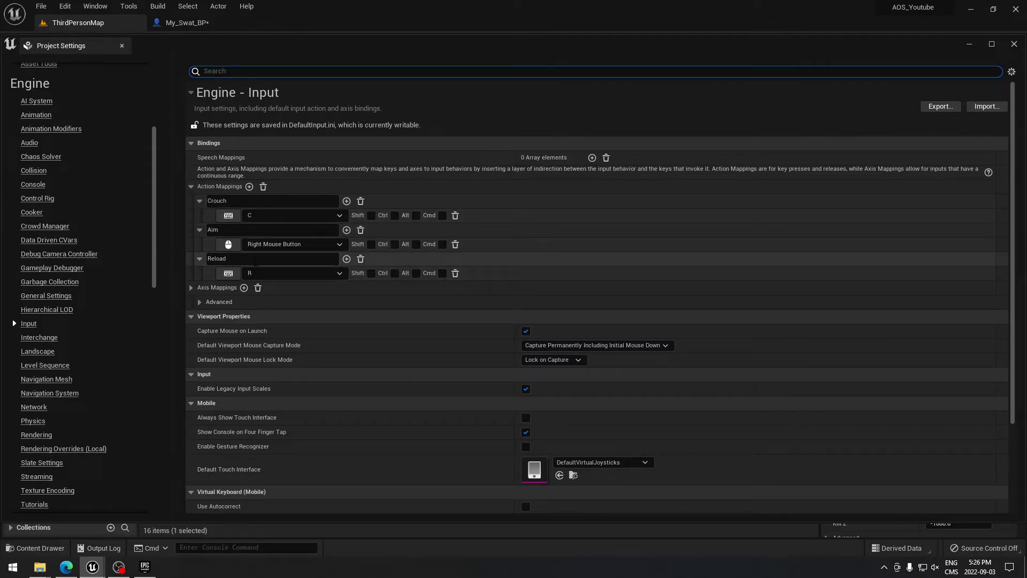
{"action": "left_click", "coordinate": [188, 23]}
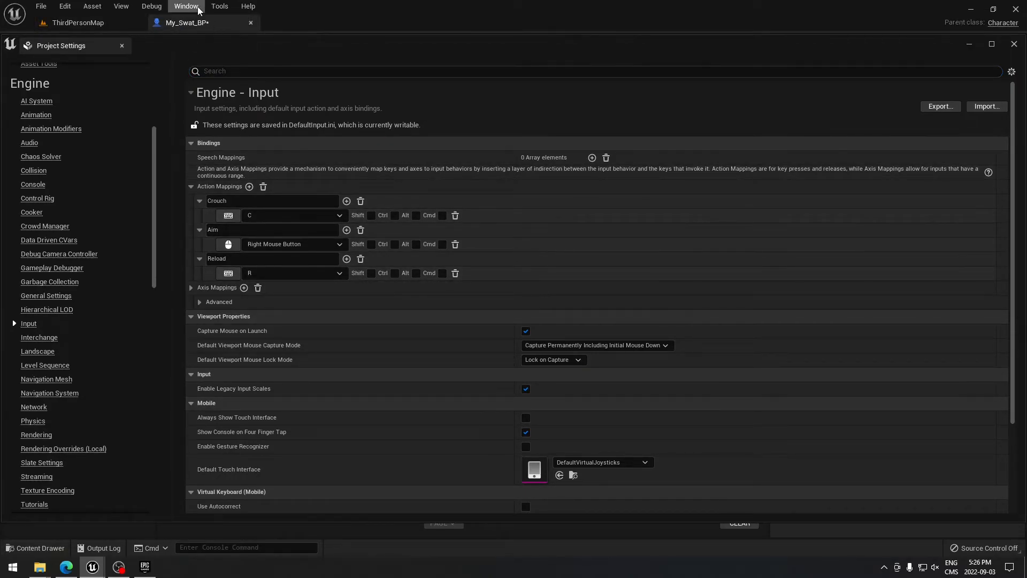
{"action": "left_click", "coordinate": [121, 46]}
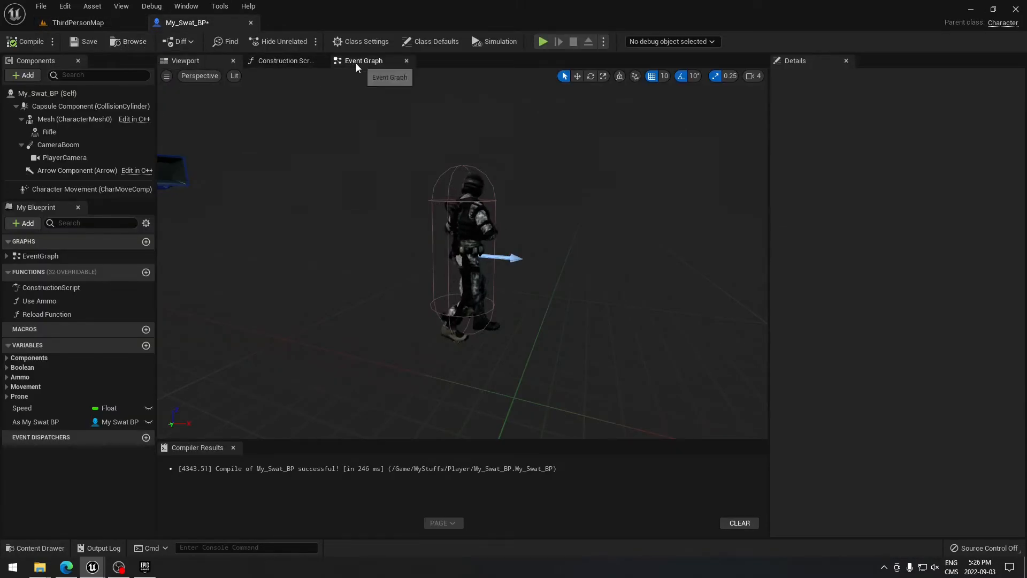
Examine the Reload, Aim and Crouch input action events in My_Swat_BP's Event Graph.
{"action": "left_click", "coordinate": [356, 63]}
{"action": "scroll", "coordinate": [546, 319], "scroll_direction": "up", "scroll_amount": 4}
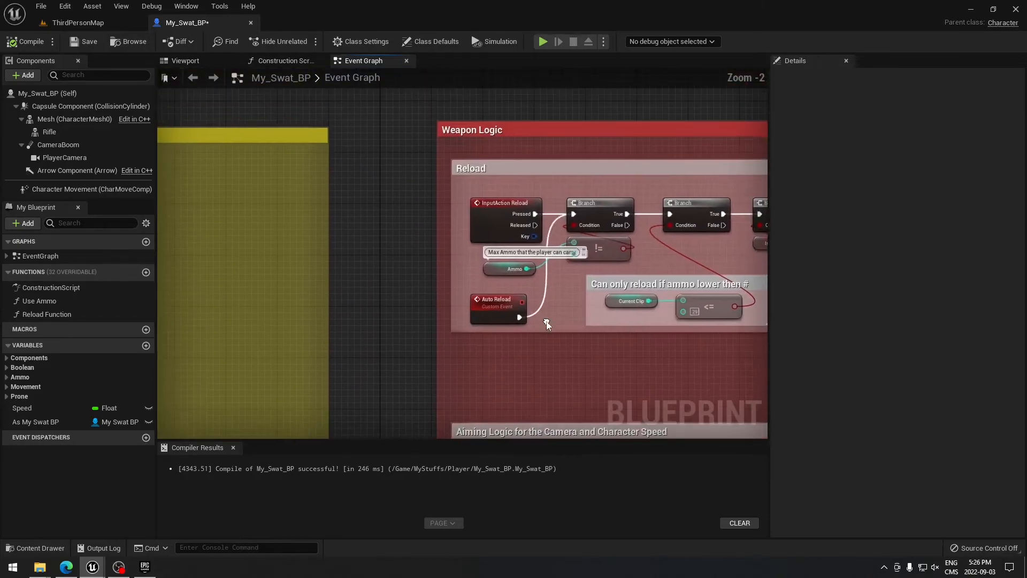
{"action": "scroll", "coordinate": [522, 301], "scroll_direction": "up", "scroll_amount": 2}
{"action": "left_click", "coordinate": [461, 170]}
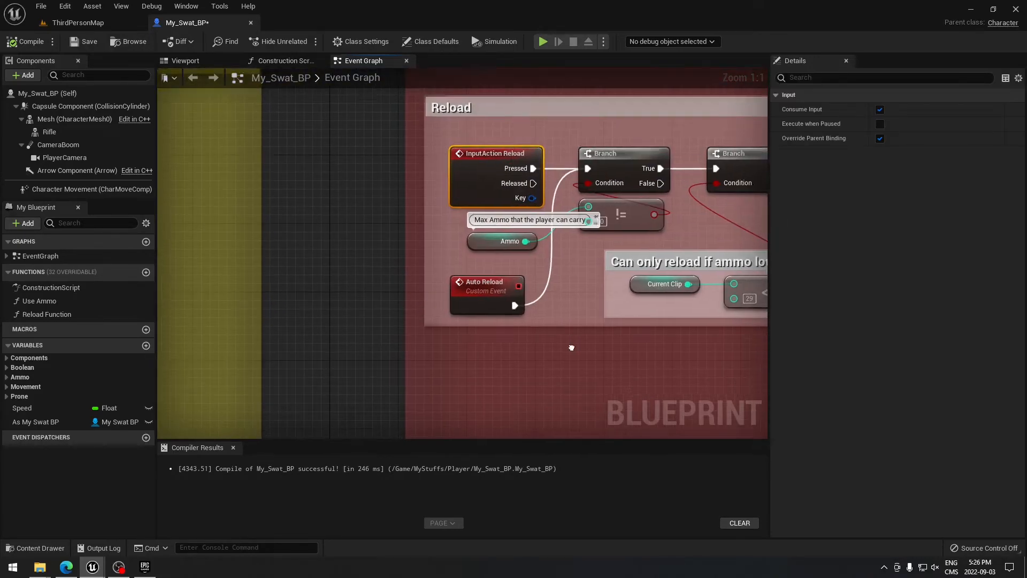
{"action": "scroll", "coordinate": [523, 224], "scroll_direction": "down", "scroll_amount": 5}
{"action": "left_click_drag", "start_coordinate": [526, 239], "coordinate": [579, 251]}
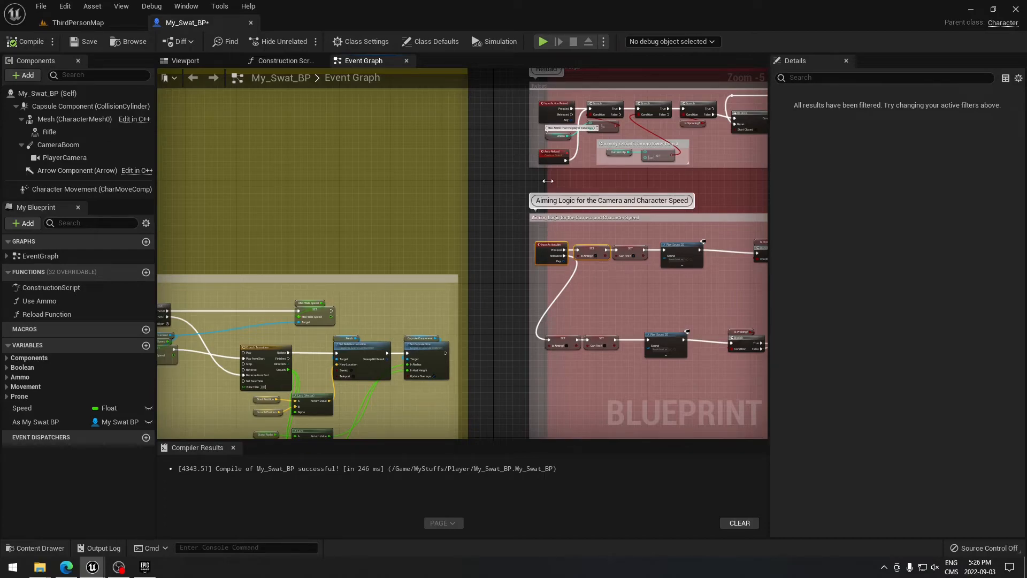
{"action": "right_click_drag", "start_coordinate": [505, 184], "coordinate": [724, 182]}
{"action": "scroll", "coordinate": [409, 248], "scroll_direction": "up", "scroll_amount": 3}
{"action": "left_click_drag", "start_coordinate": [409, 248], "coordinate": [513, 321]}
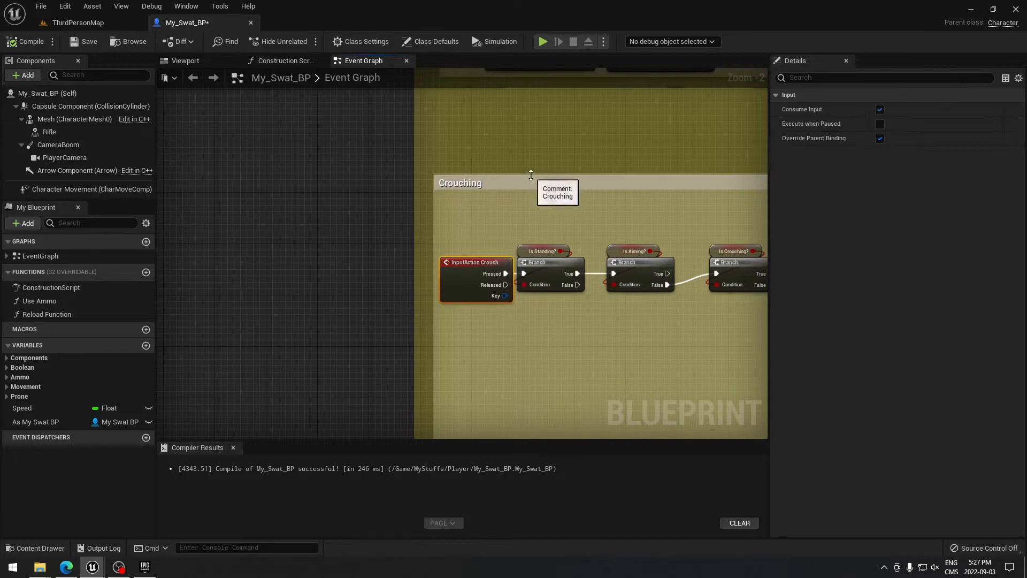
{"action": "scroll", "coordinate": [570, 156], "scroll_direction": "down", "scroll_amount": 4}
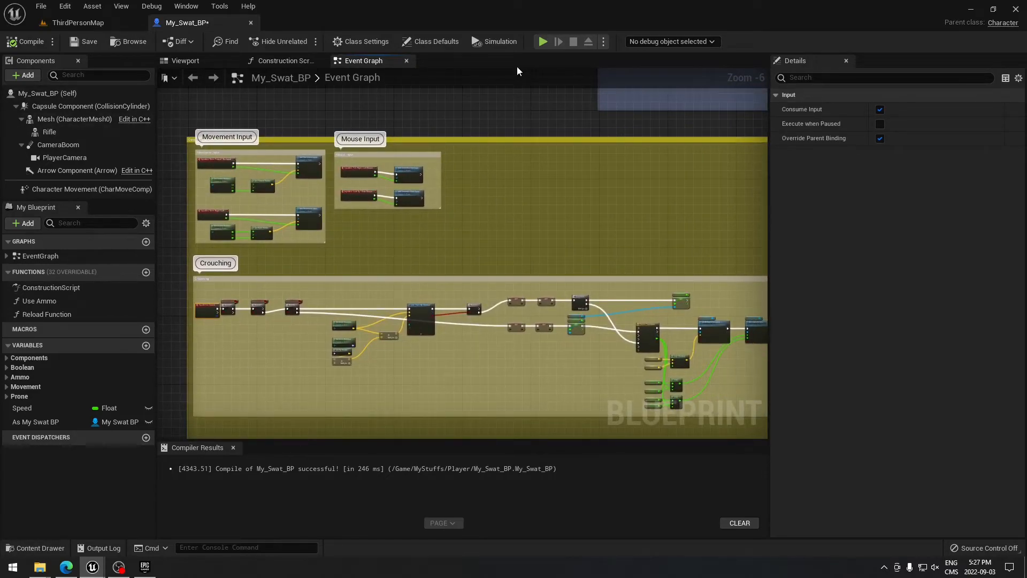
Run a standalone preview, test repeated crouching and standing combined with movement, and stop it.
{"action": "left_click", "coordinate": [542, 42]}
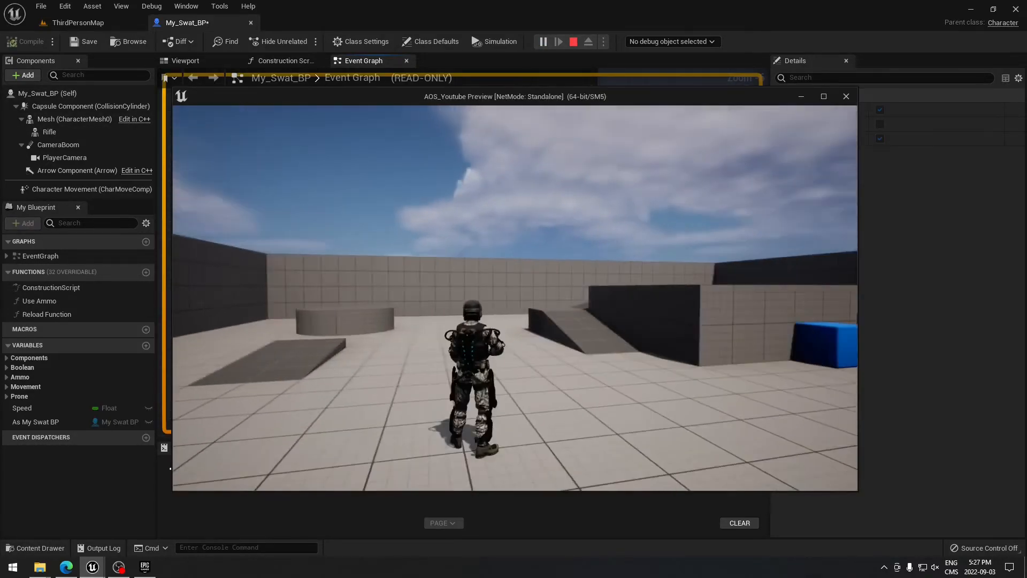
{"action": "key", "text": "c"}
{"action": "key", "text": "c"}
{"action": "key", "text": "c"}
{"action": "key", "text": "w"}
{"action": "key", "text": "c"}
{"action": "key", "text": "d"}
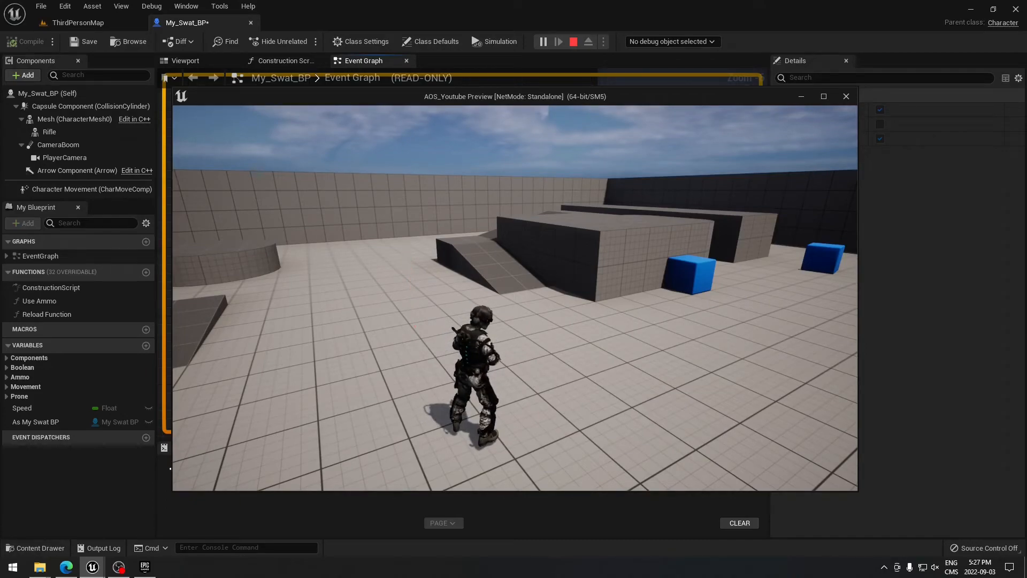
{"action": "key", "text": "Escape"}
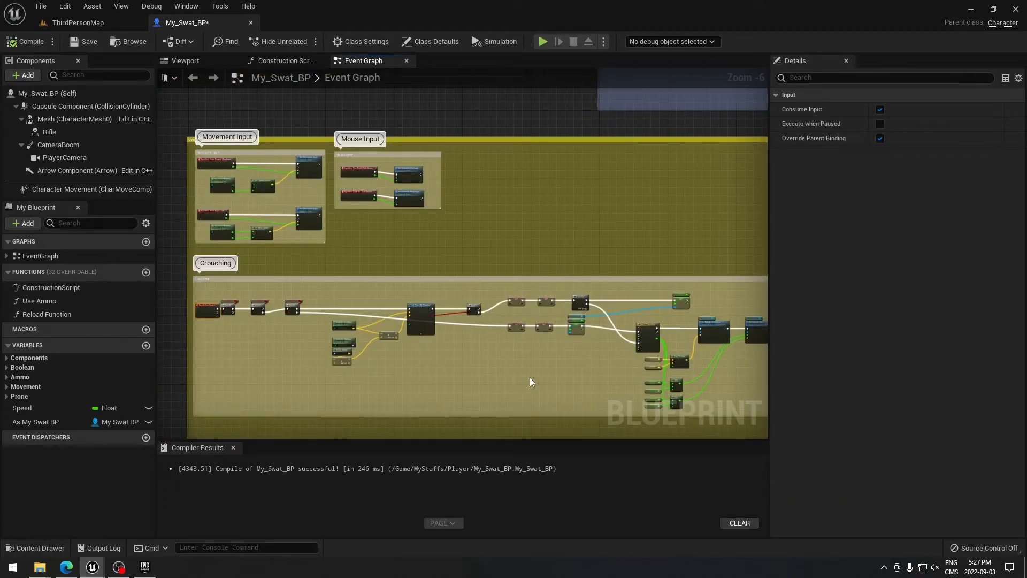
Set Draw Debug Type to None on the crouch logic's Line Trace By Channel node and run a brief preview.
{"action": "scroll", "coordinate": [531, 378], "scroll_direction": "up", "scroll_amount": 3}
{"action": "mouse_move", "coordinate": [645, 373]}
{"action": "right_mouse_down"}
{"action": "mouse_move", "coordinate": [612, 367]}
{"action": "mouse_move", "coordinate": [765, 353]}
{"action": "right_mouse_up"}
{"action": "scroll", "coordinate": [401, 315], "scroll_direction": "up", "scroll_amount": 3}
{"action": "right_click_drag", "start_coordinate": [401, 314], "coordinate": [536, 338]}
{"action": "left_click", "coordinate": [599, 246]}
{"action": "left_click", "coordinate": [612, 263]}
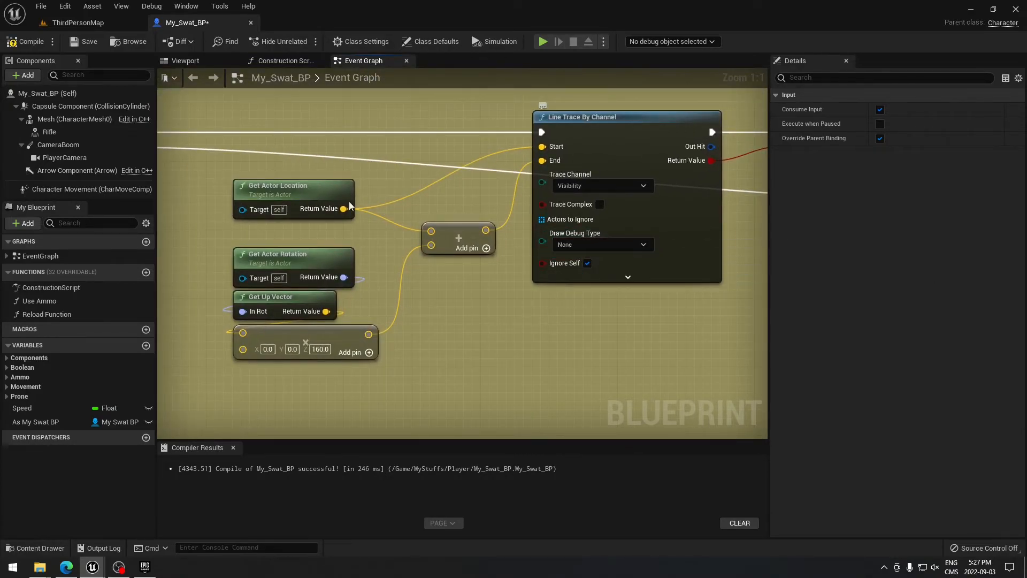
{"action": "left_click", "coordinate": [542, 42]}
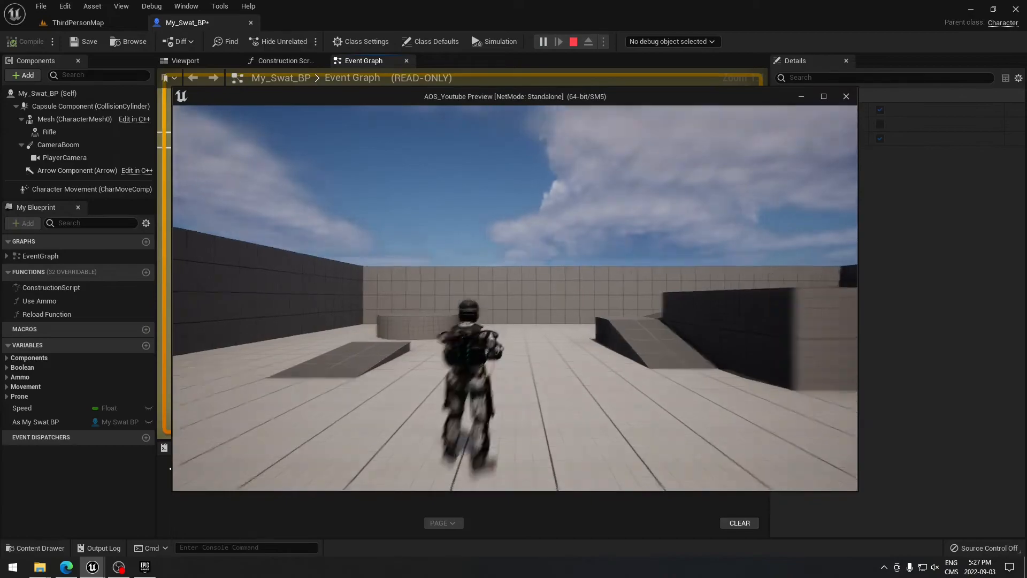
{"action": "key", "text": "Escape"}
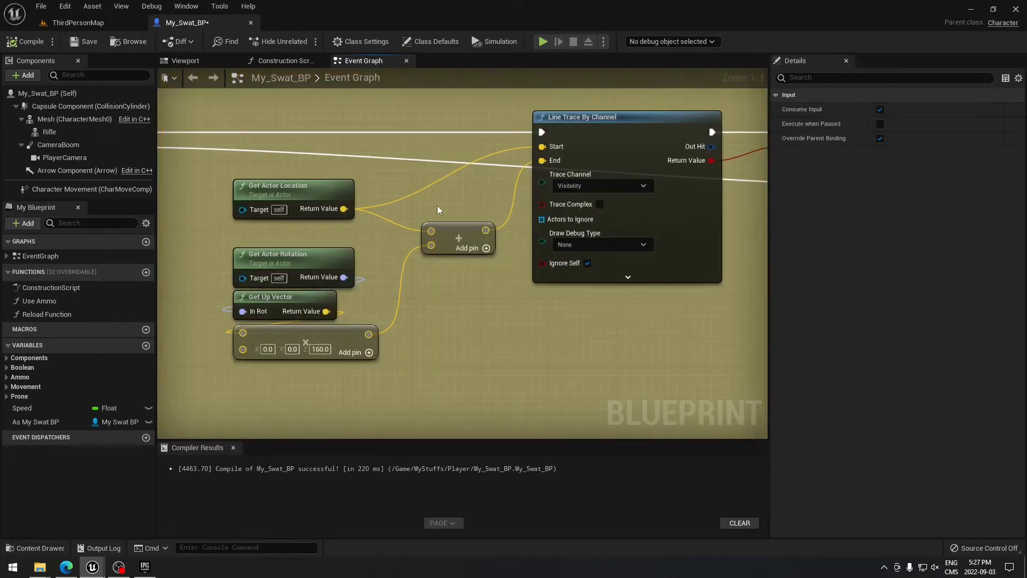
Raise the large SM_Cube4 block in ThirdPersonMap to leave a low gap beneath it.
{"action": "left_click", "coordinate": [91, 22]}
{"action": "right_click_drag", "start_coordinate": [490, 218], "coordinate": [455, 208]}
{"action": "left_click", "coordinate": [492, 193]}
{"action": "left_click_drag", "start_coordinate": [489, 184], "coordinate": [487, 161]}
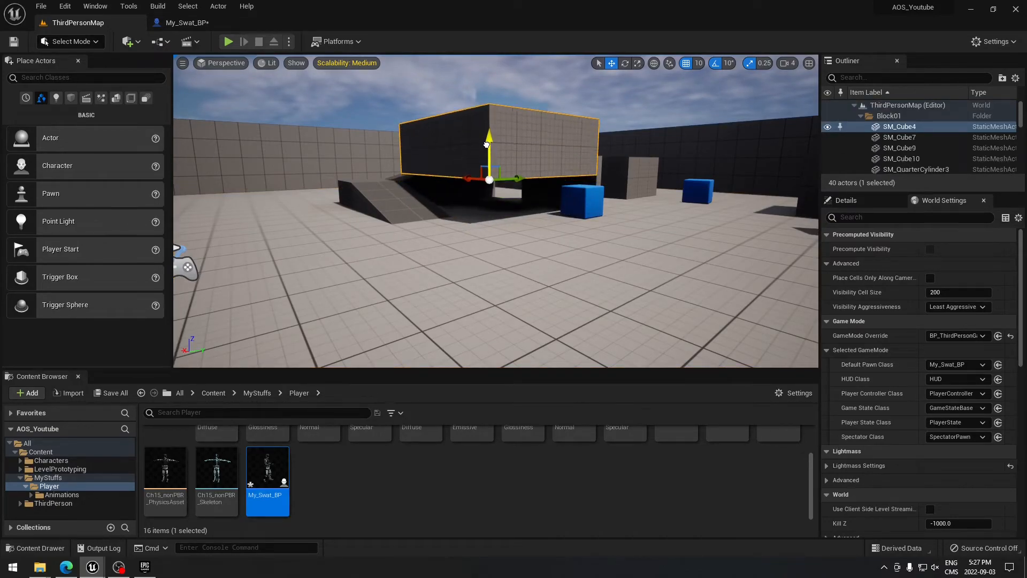
Play the level, test moving the crouched character under and around the raised block, and stop.
{"action": "left_click", "coordinate": [228, 42]}
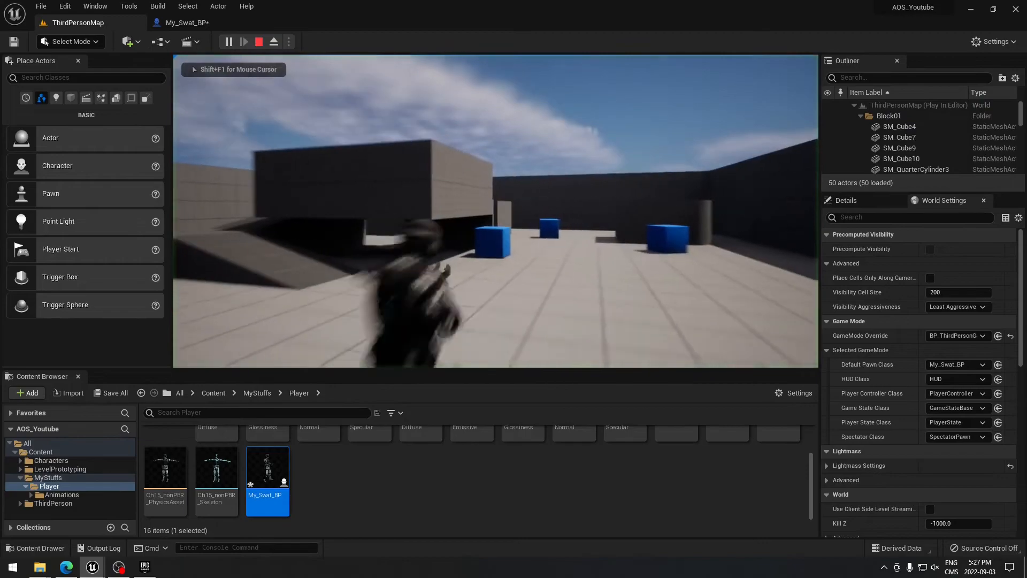
{"action": "key", "text": "w"}
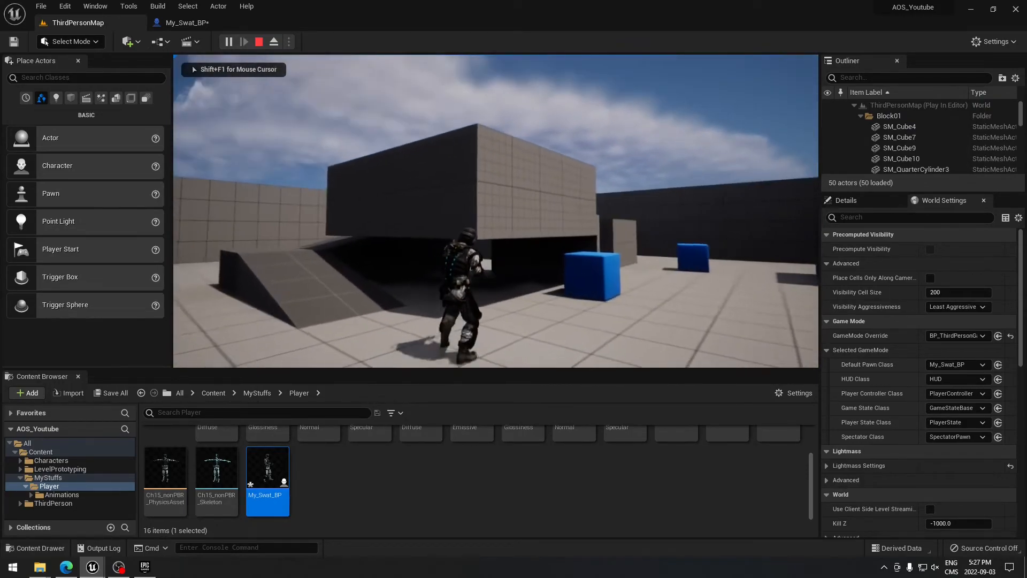
{"action": "key", "text": "w"}
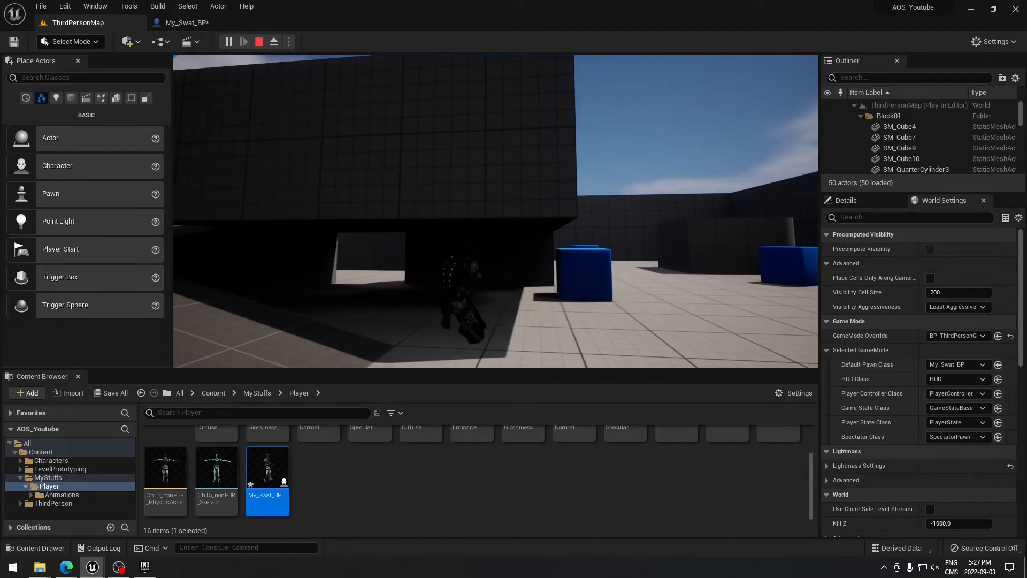
{"action": "key", "text": "a"}
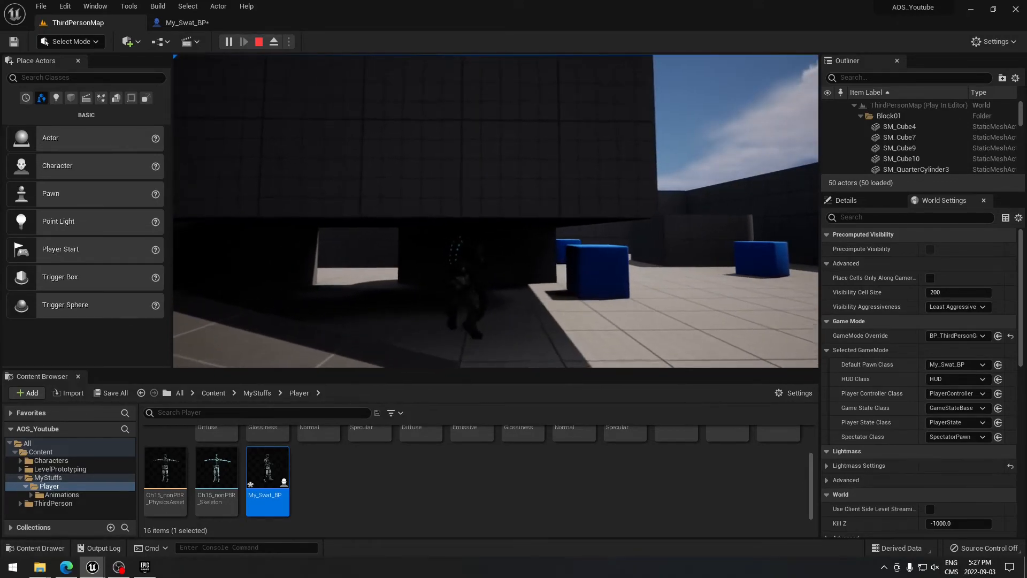
{"action": "key", "text": "d"}
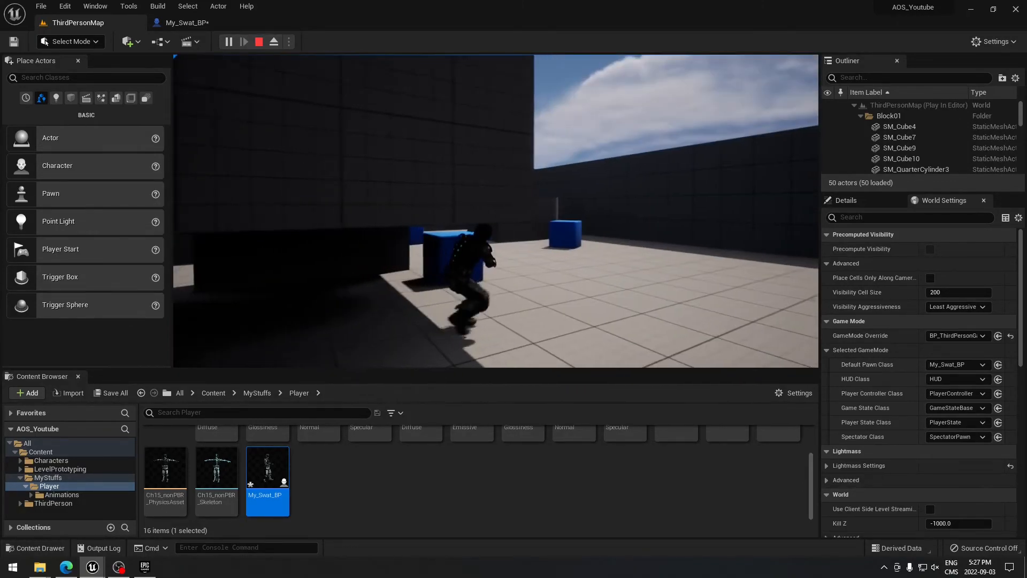
{"action": "key", "text": "s"}
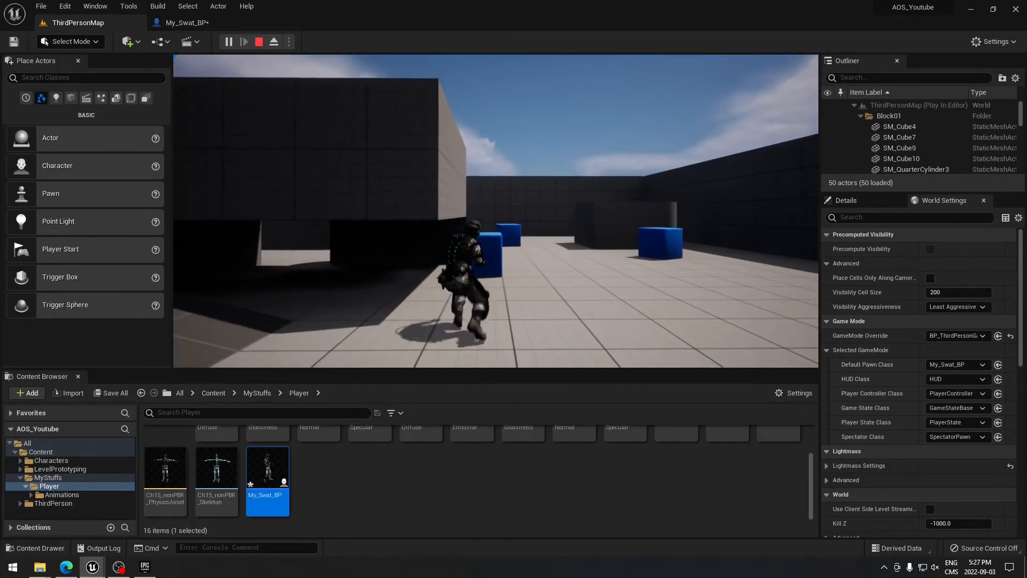
{"action": "key", "text": "Escape"}
Set the Line Trace By Channel node's Draw Debug Type to For Duration in My_Swat_BP and compile.
{"action": "double_click", "coordinate": [269, 466]}
{"action": "left_click", "coordinate": [595, 247]}
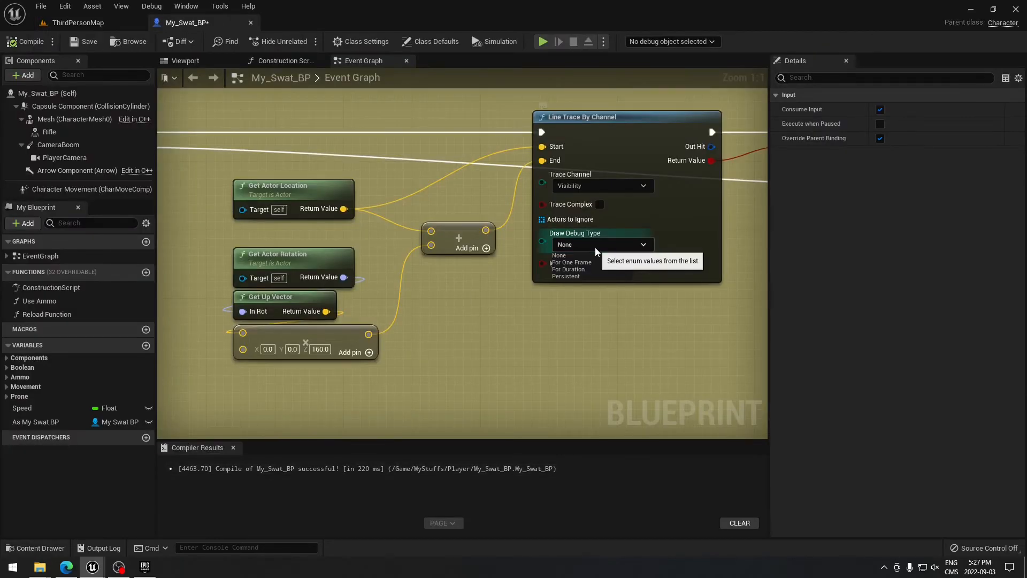
{"action": "left_click", "coordinate": [588, 268]}
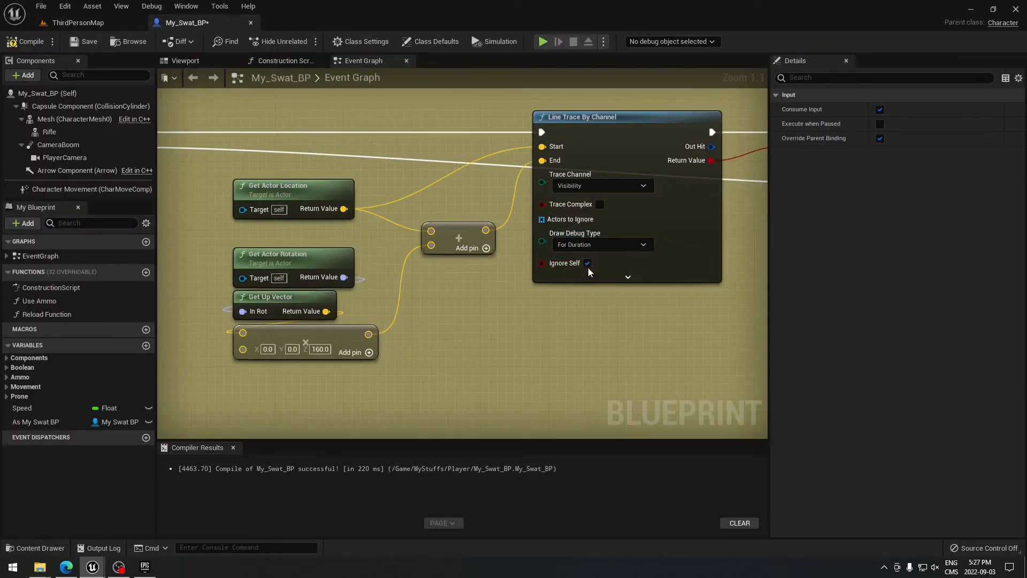
{"action": "left_click", "coordinate": [42, 41]}
Play ThirdPersonMap with trace debugging enabled and test crouching and standing up under the raised block and in the open.
{"action": "left_click", "coordinate": [110, 26]}
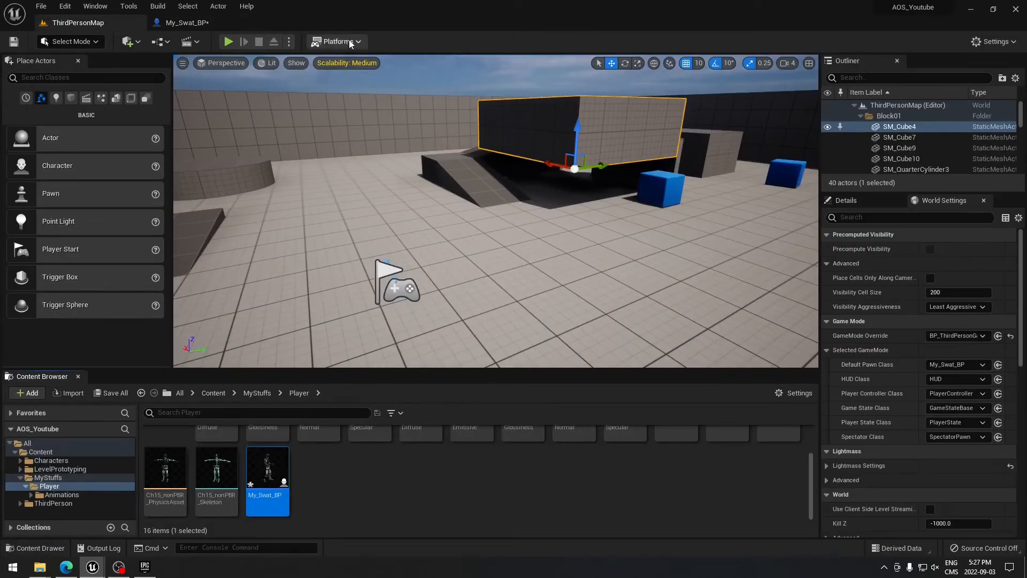
{"action": "left_click", "coordinate": [229, 42]}
{"action": "key", "text": "w"}
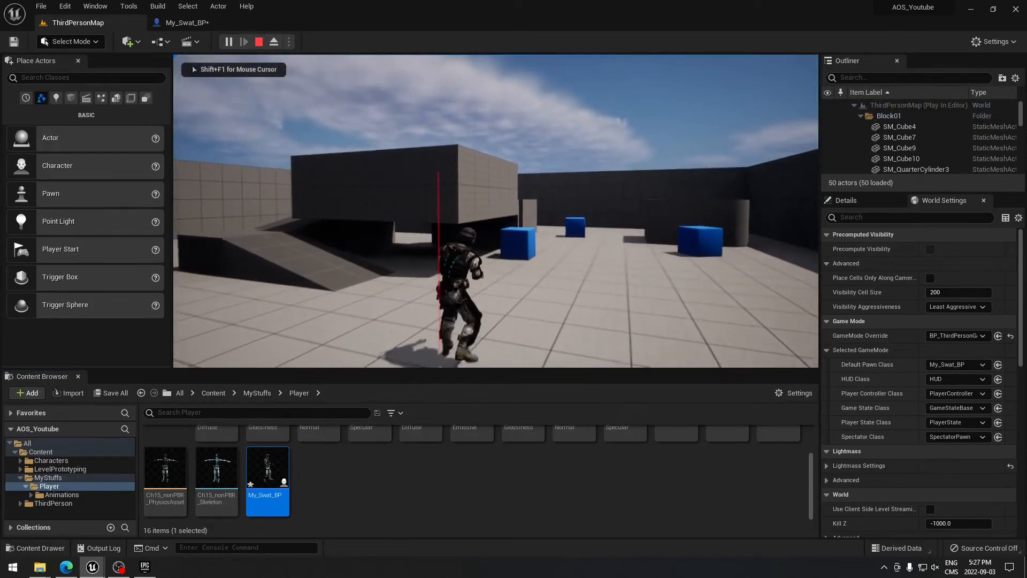
{"action": "key", "text": "w"}
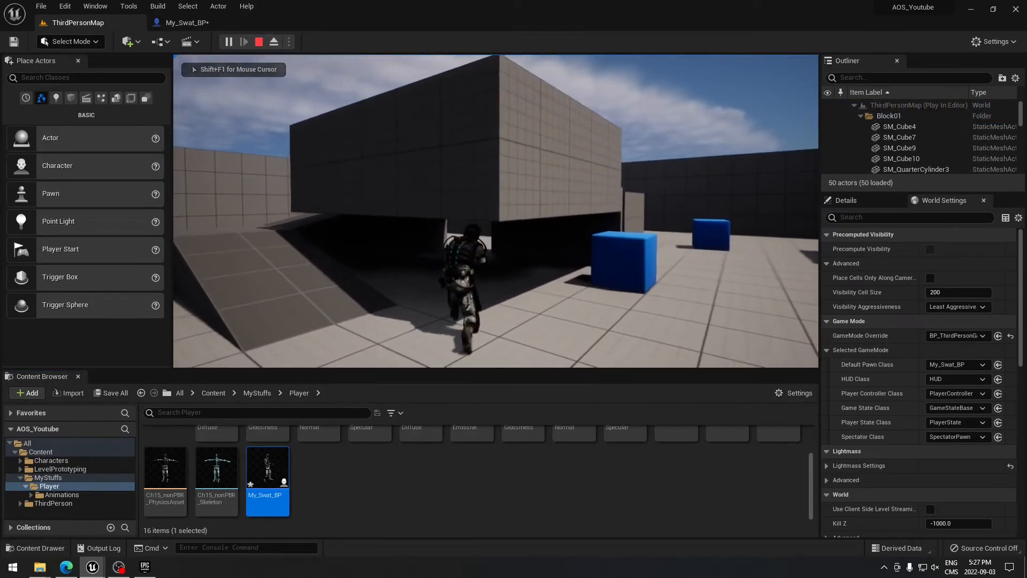
{"action": "key", "text": "w"}
{"action": "key", "text": "w"}
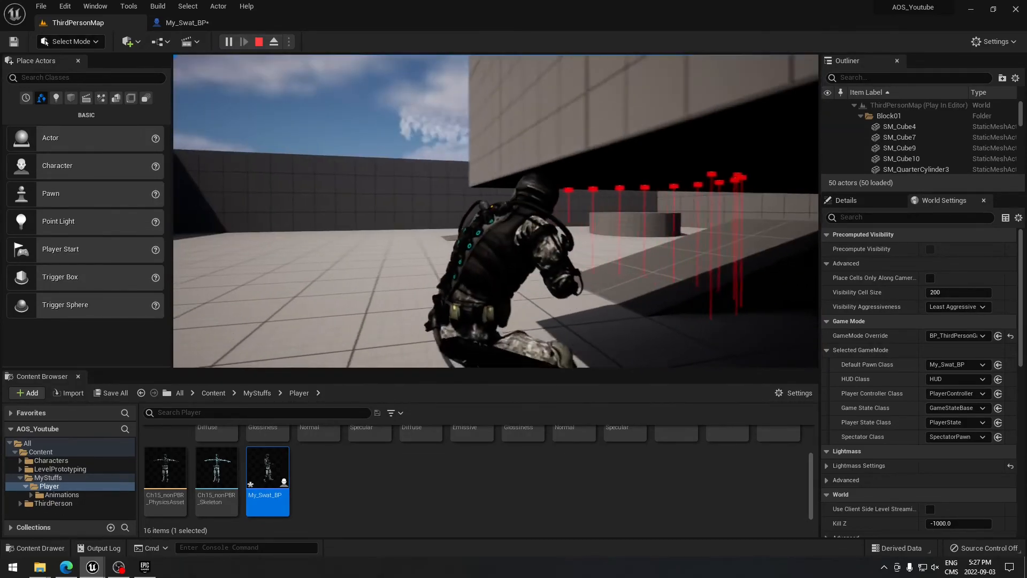
{"action": "key", "text": "w"}
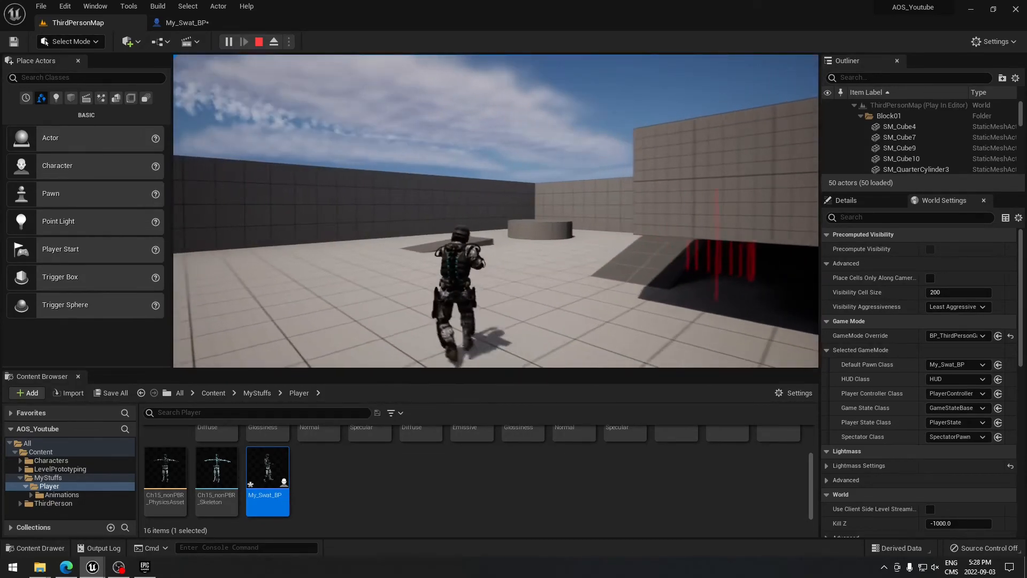
{"action": "key", "text": "w"}
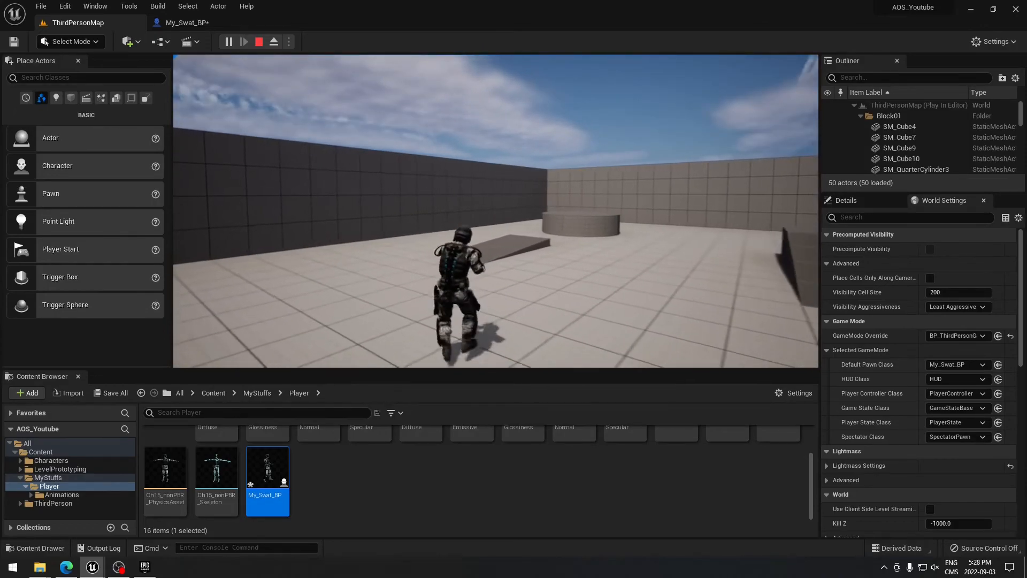
{"action": "key", "text": "w"}
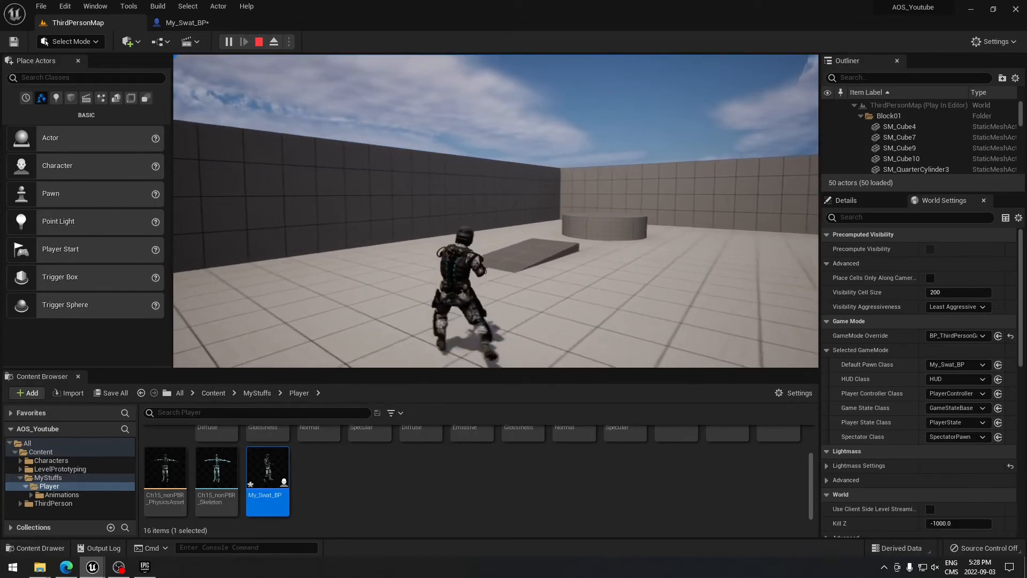
{"action": "key", "text": "w"}
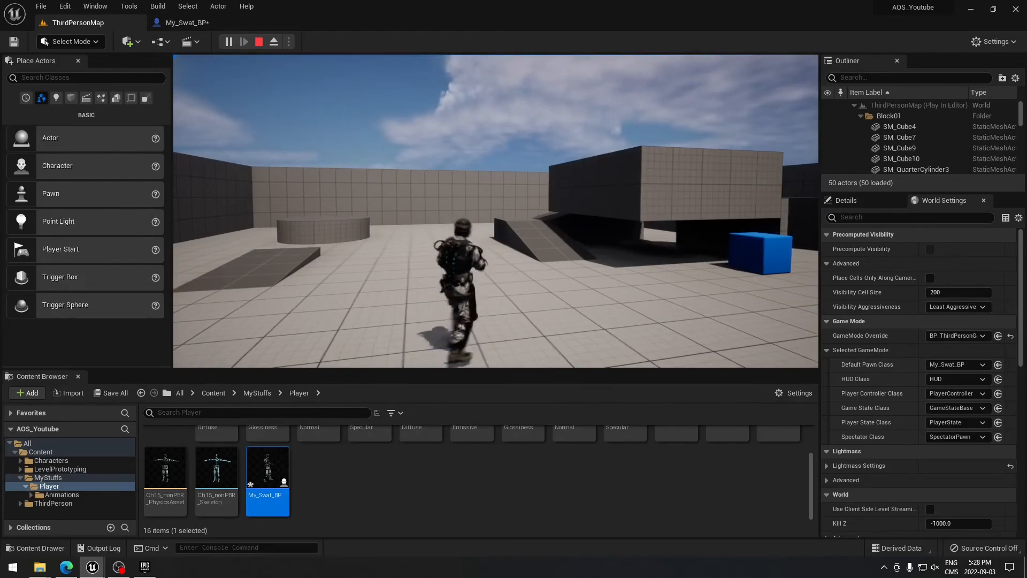
{"action": "key", "text": "d"}
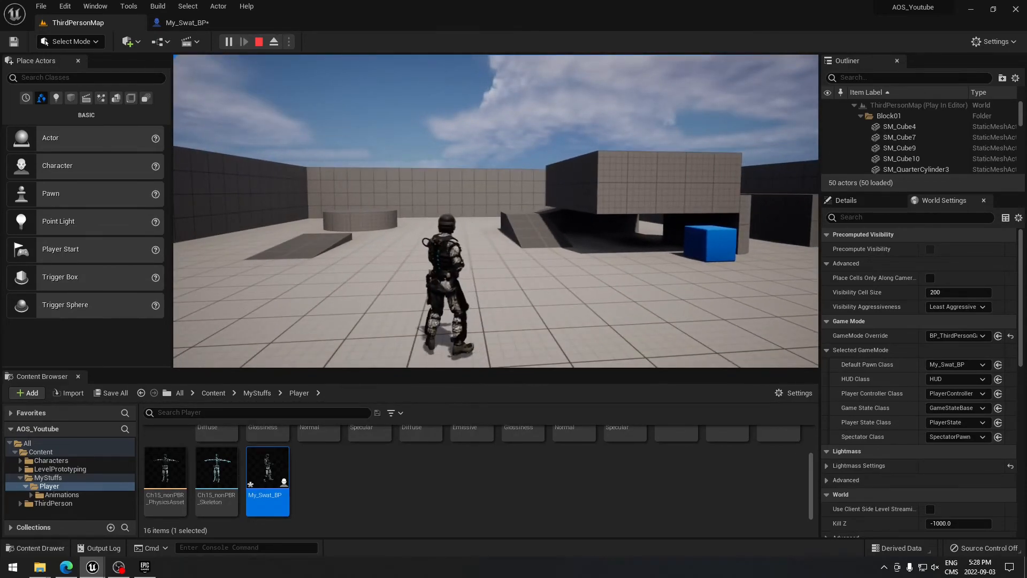